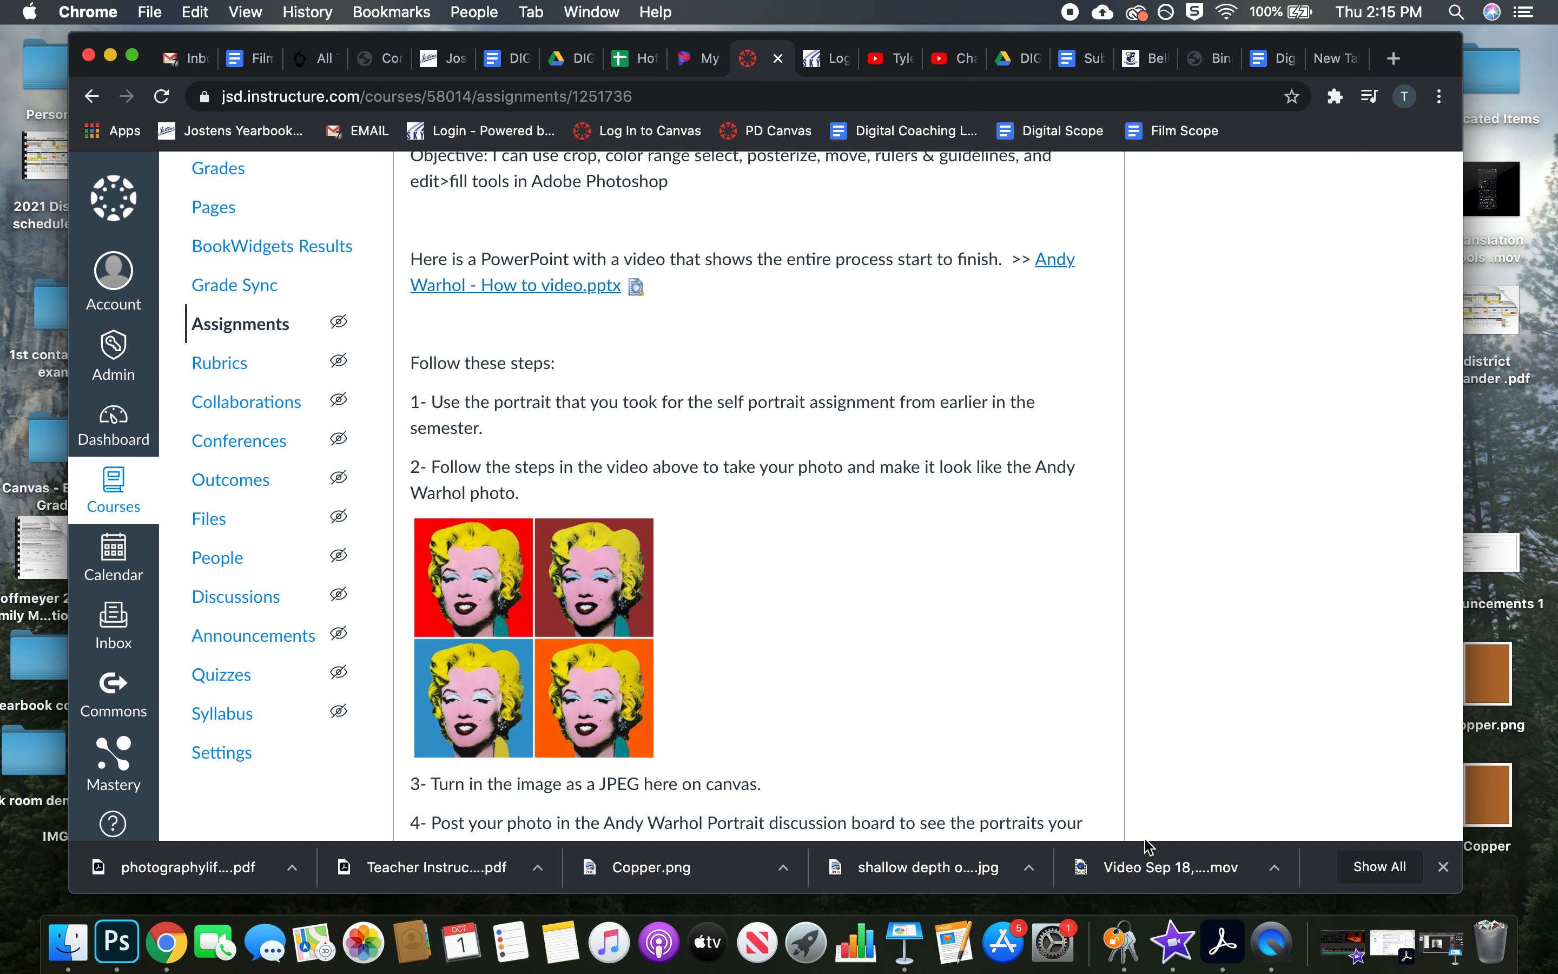
Switch to Photoshop and start setting up a new document
left_click(121, 943)
scroll(529, 685, "down", 5)
left_click(436, 853)
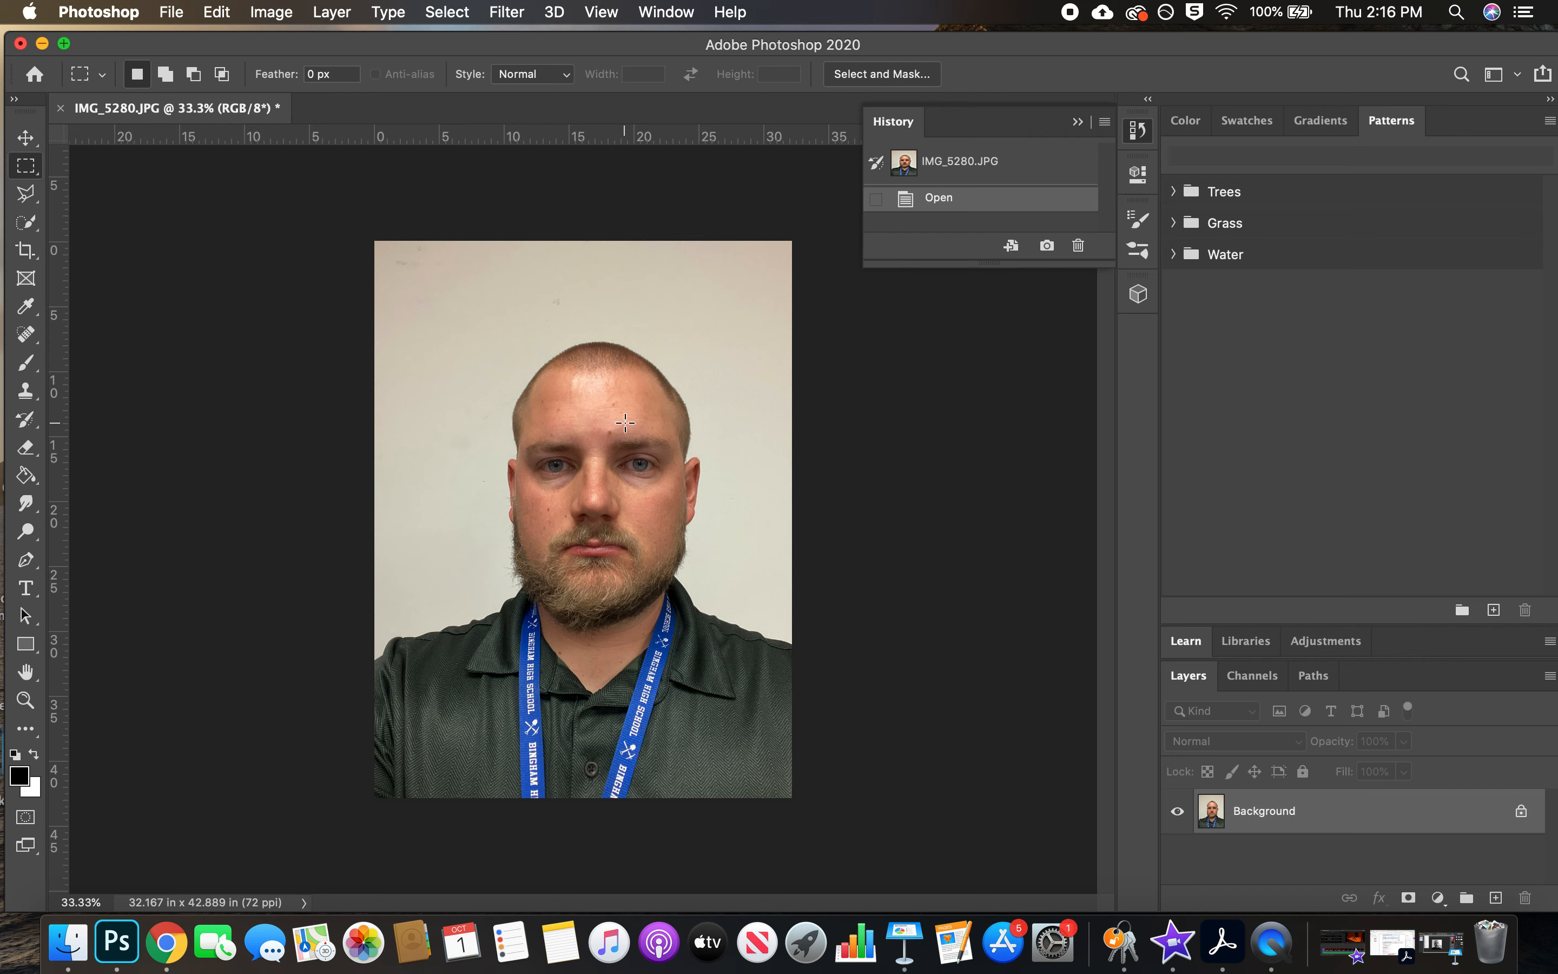
left_click(175, 13)
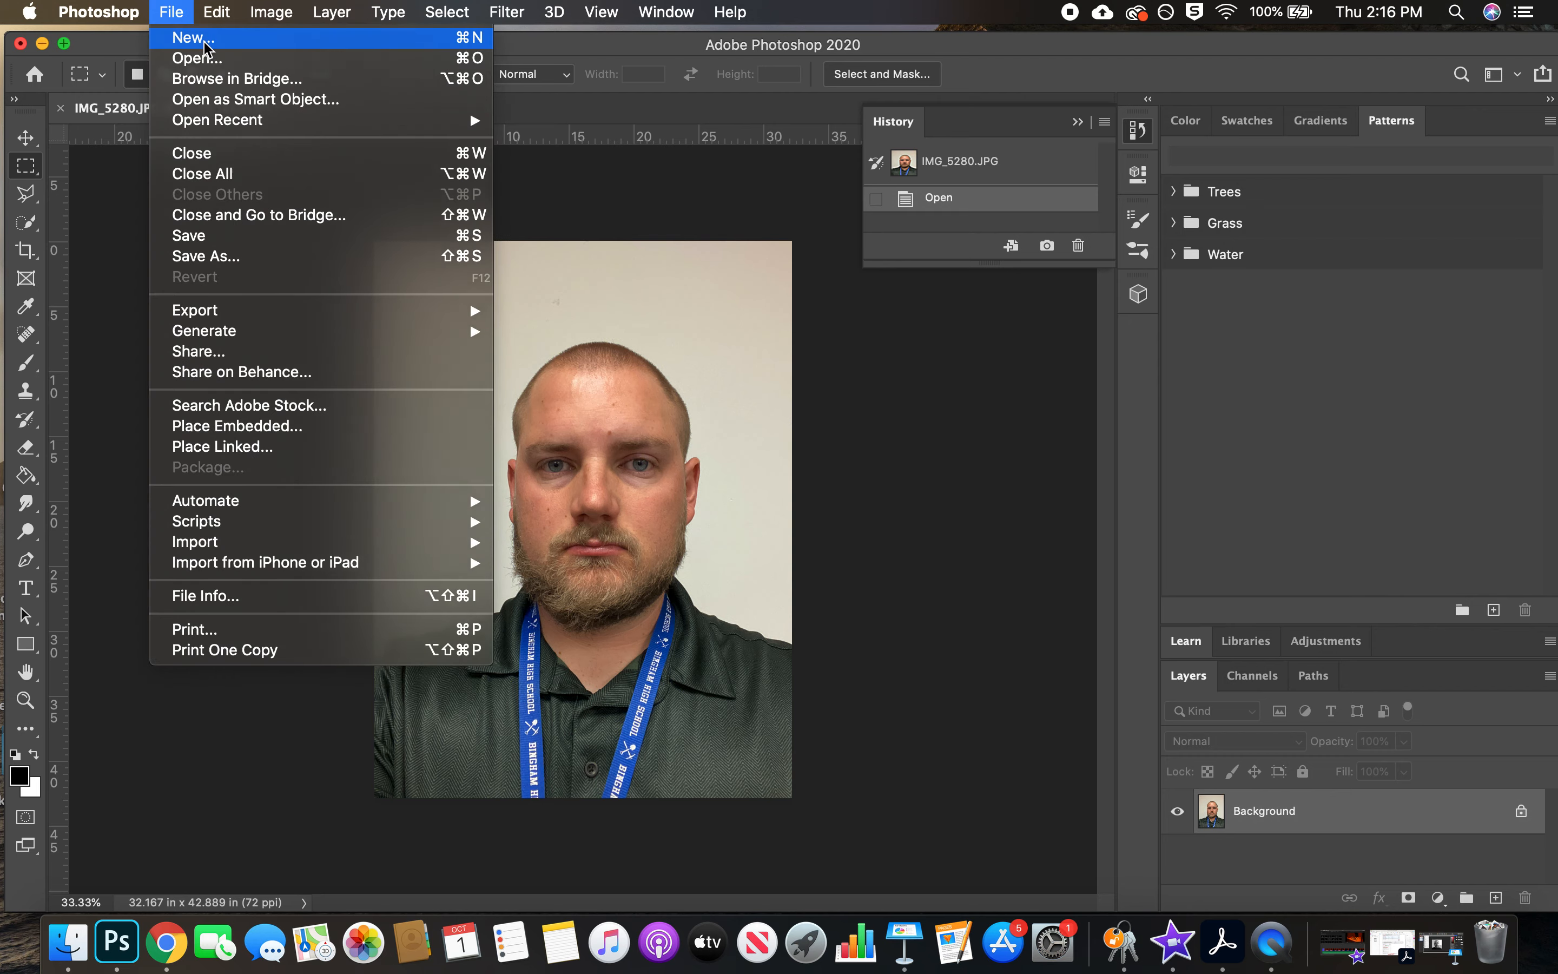
left_click(204, 43)
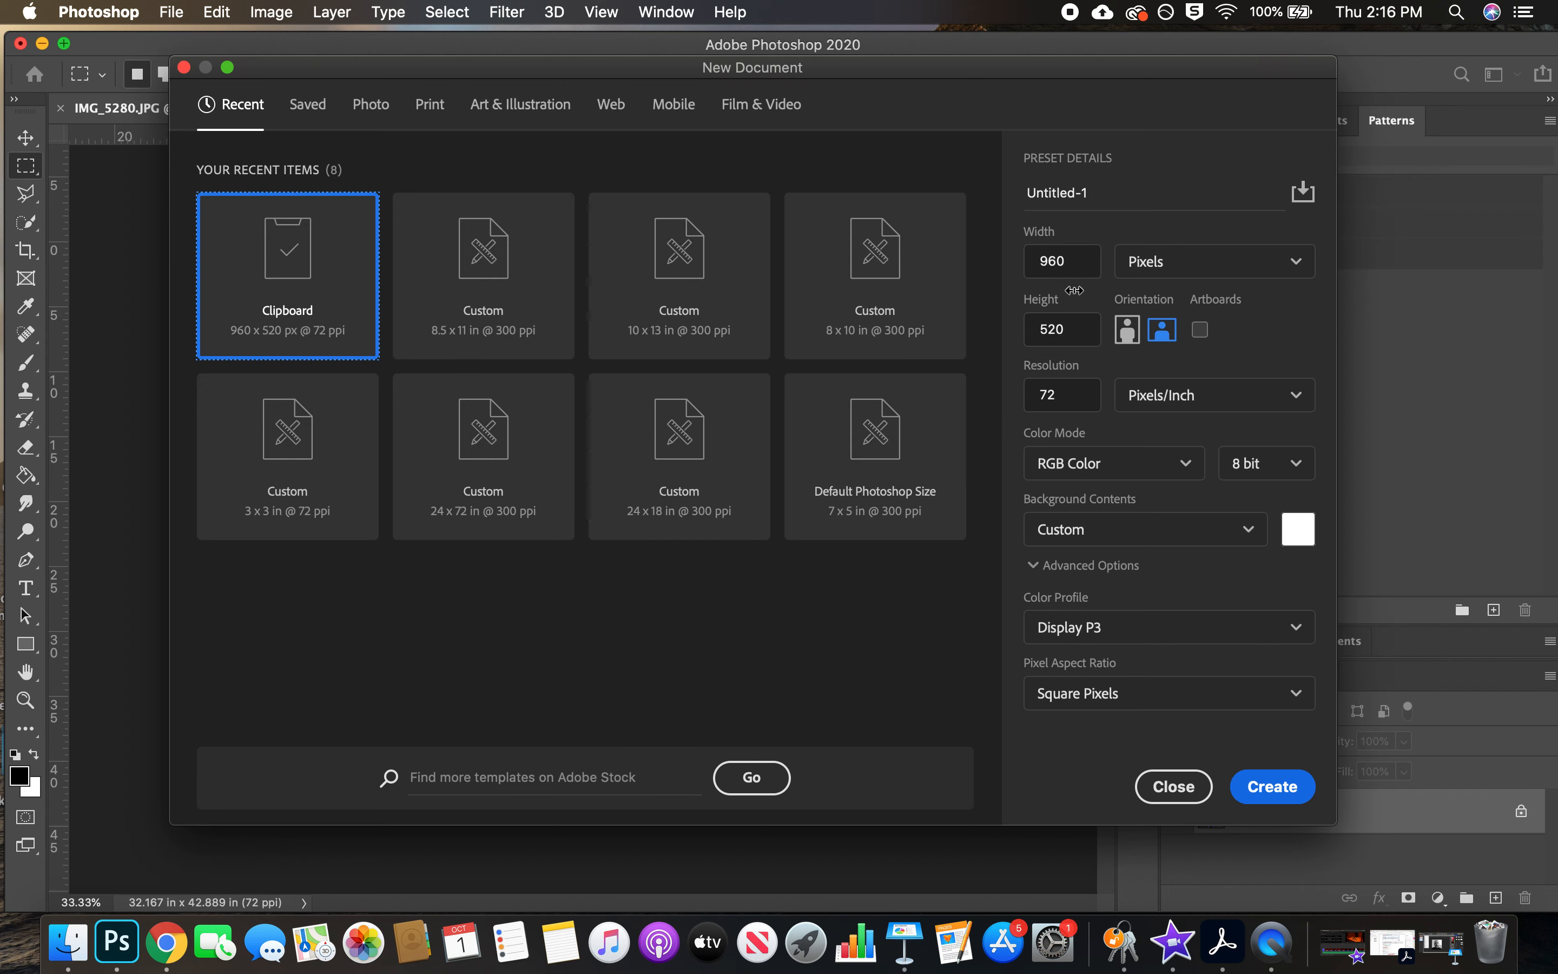
Set the new document's units to inches and both its width and height to 4
left_click(1188, 269)
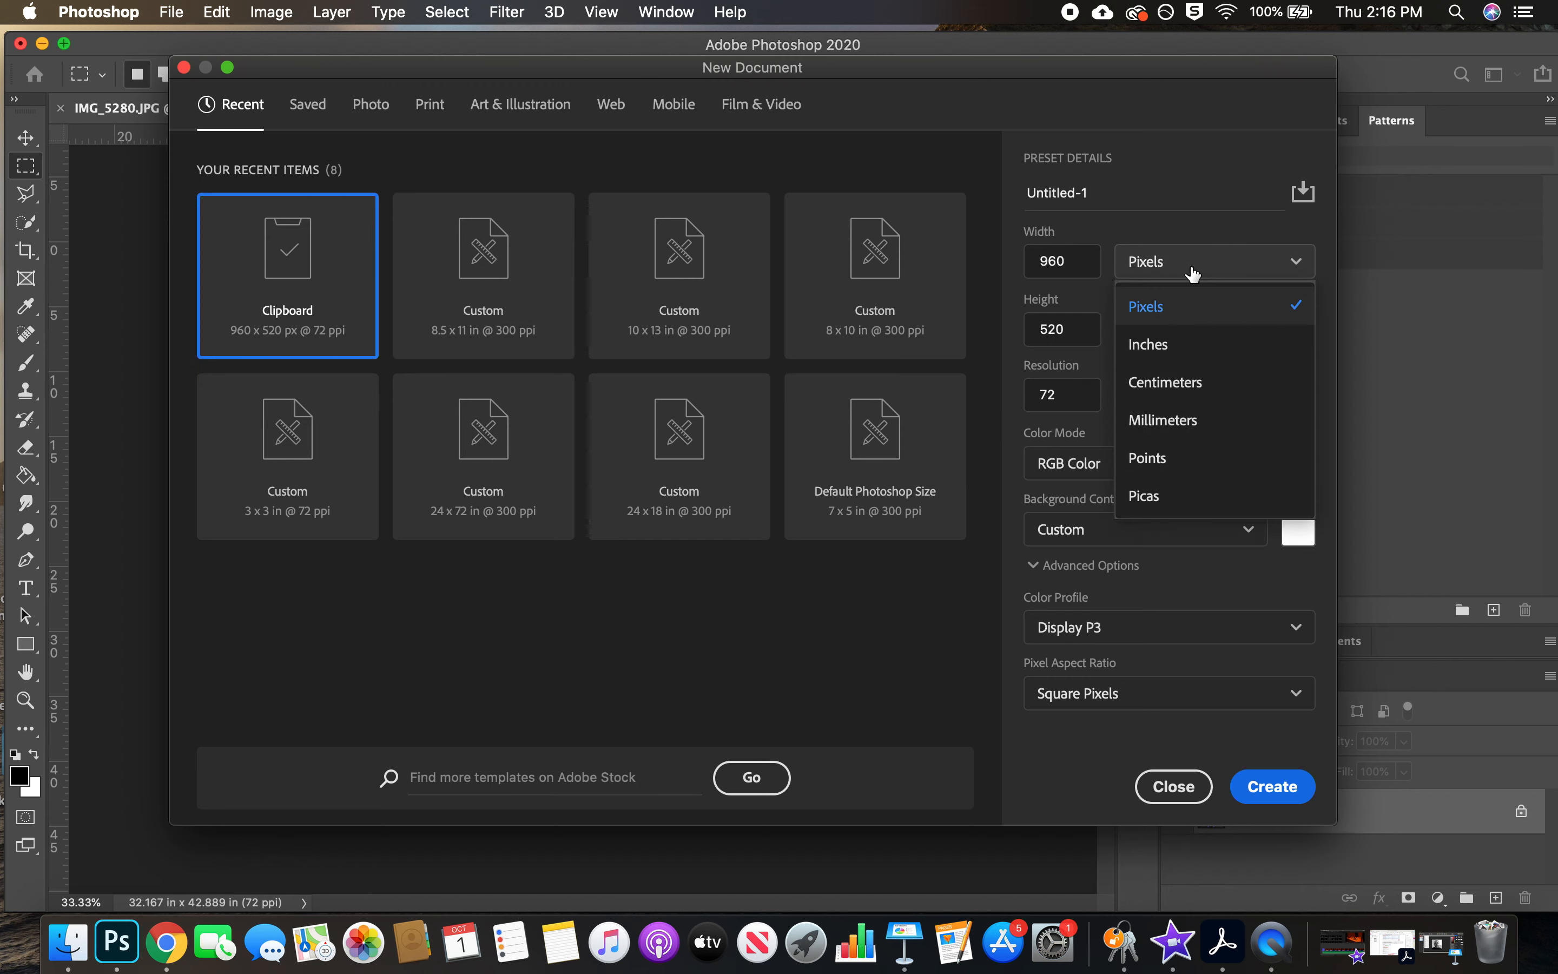
left_click(1169, 343)
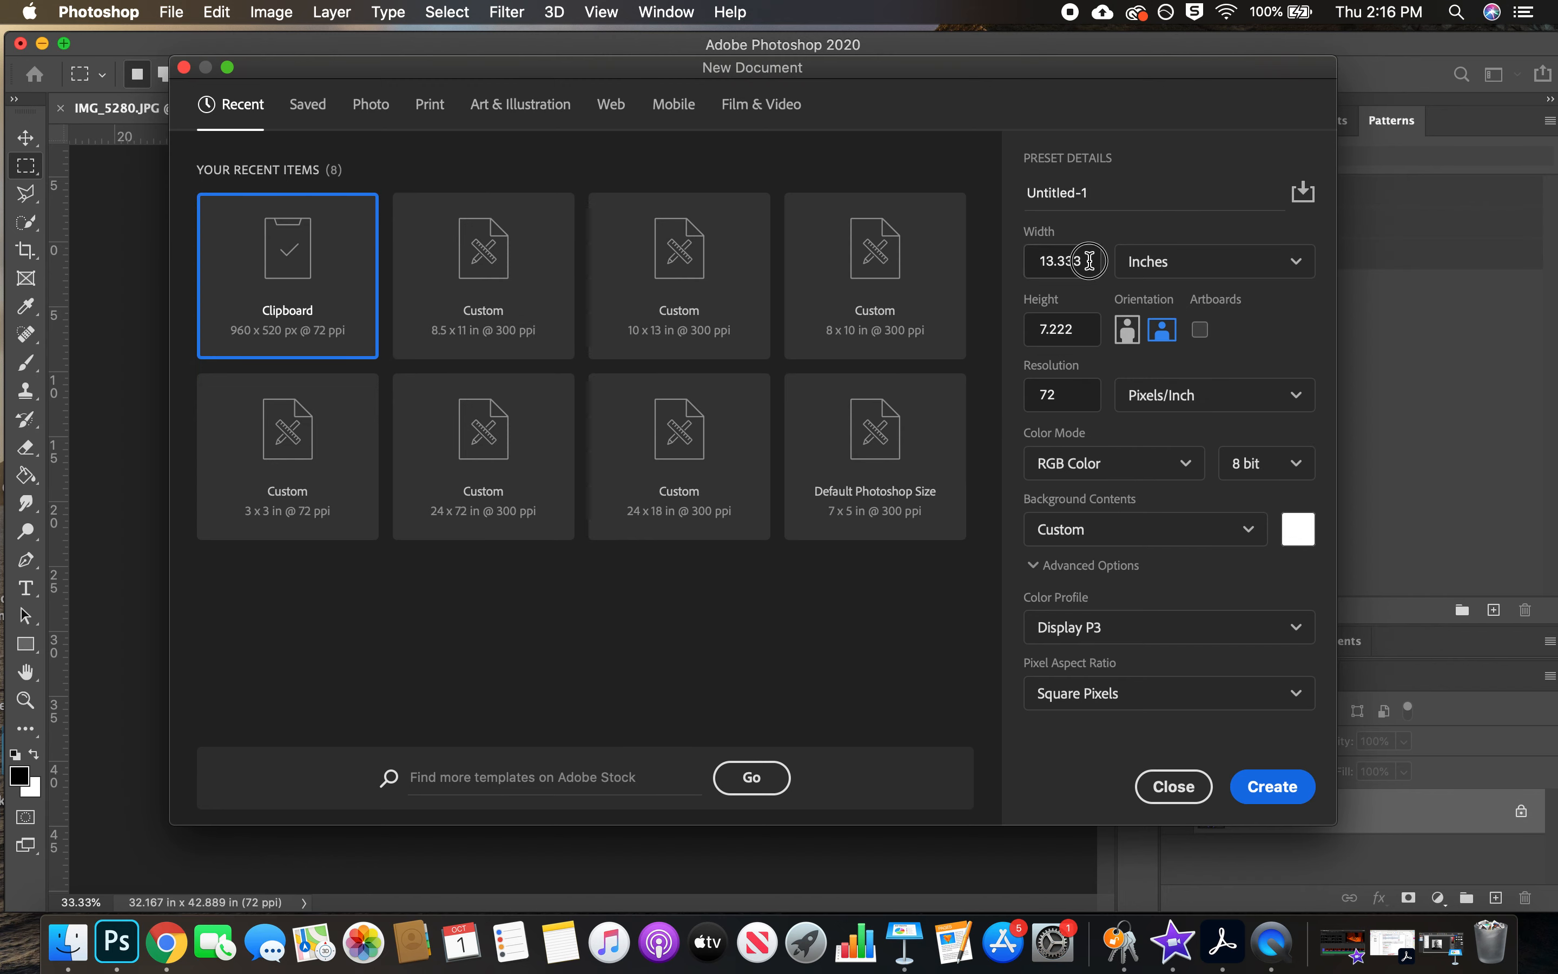
double_click(1070, 260)
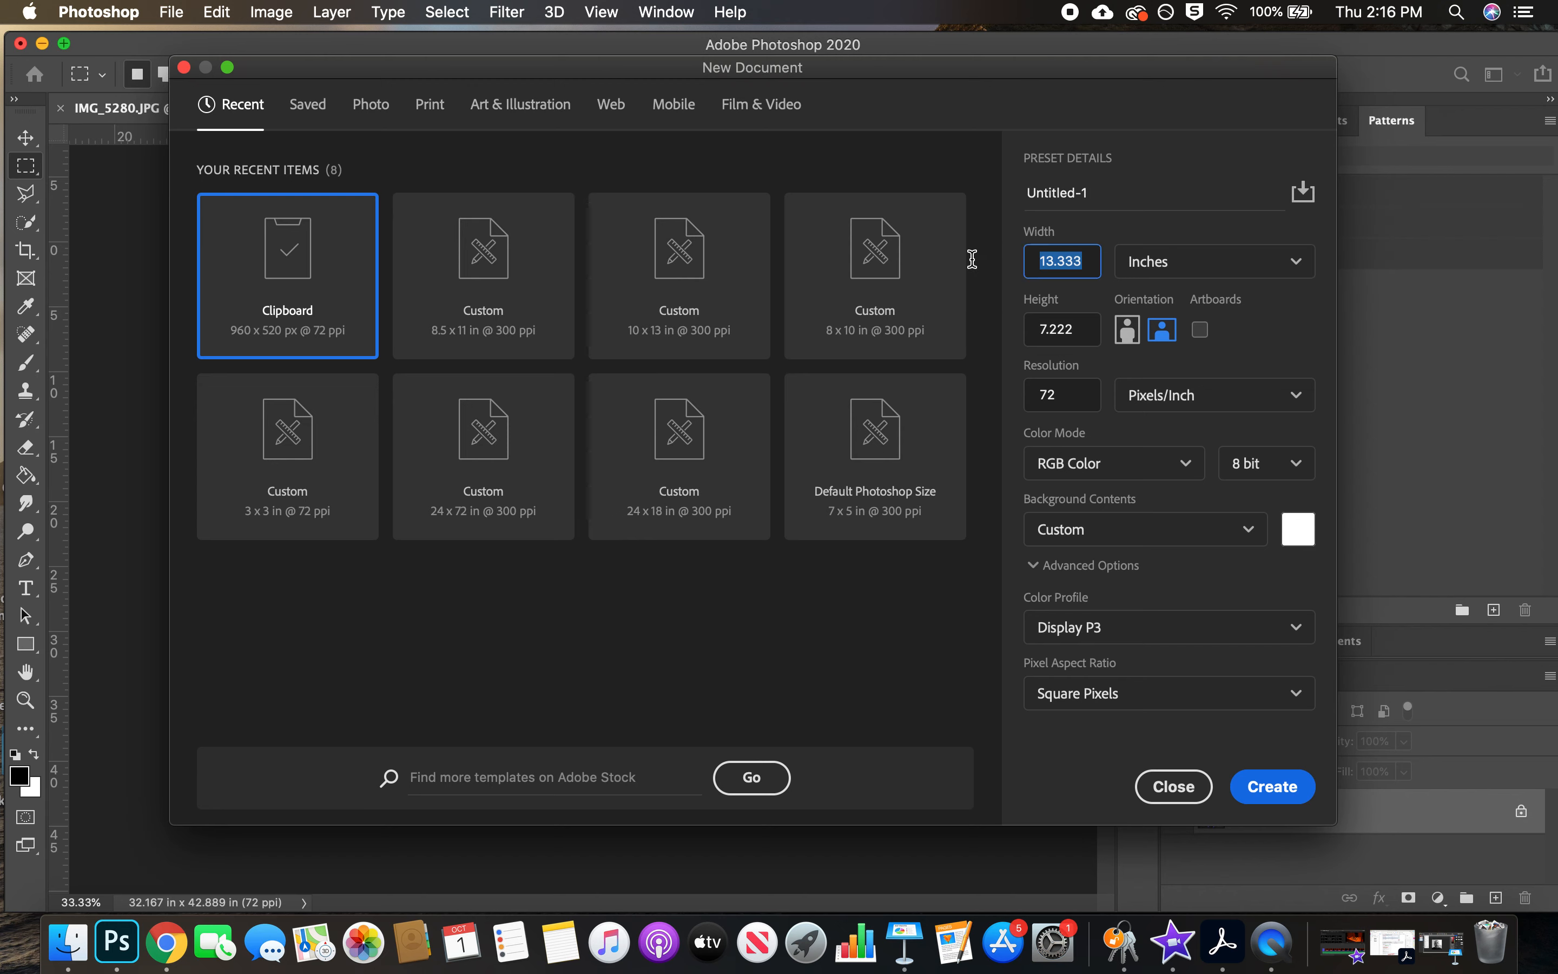
type("4")
left_click(966, 321)
left_click_drag(1088, 327, 1002, 325)
left_click(1073, 325)
double_click(1073, 325)
type("4")
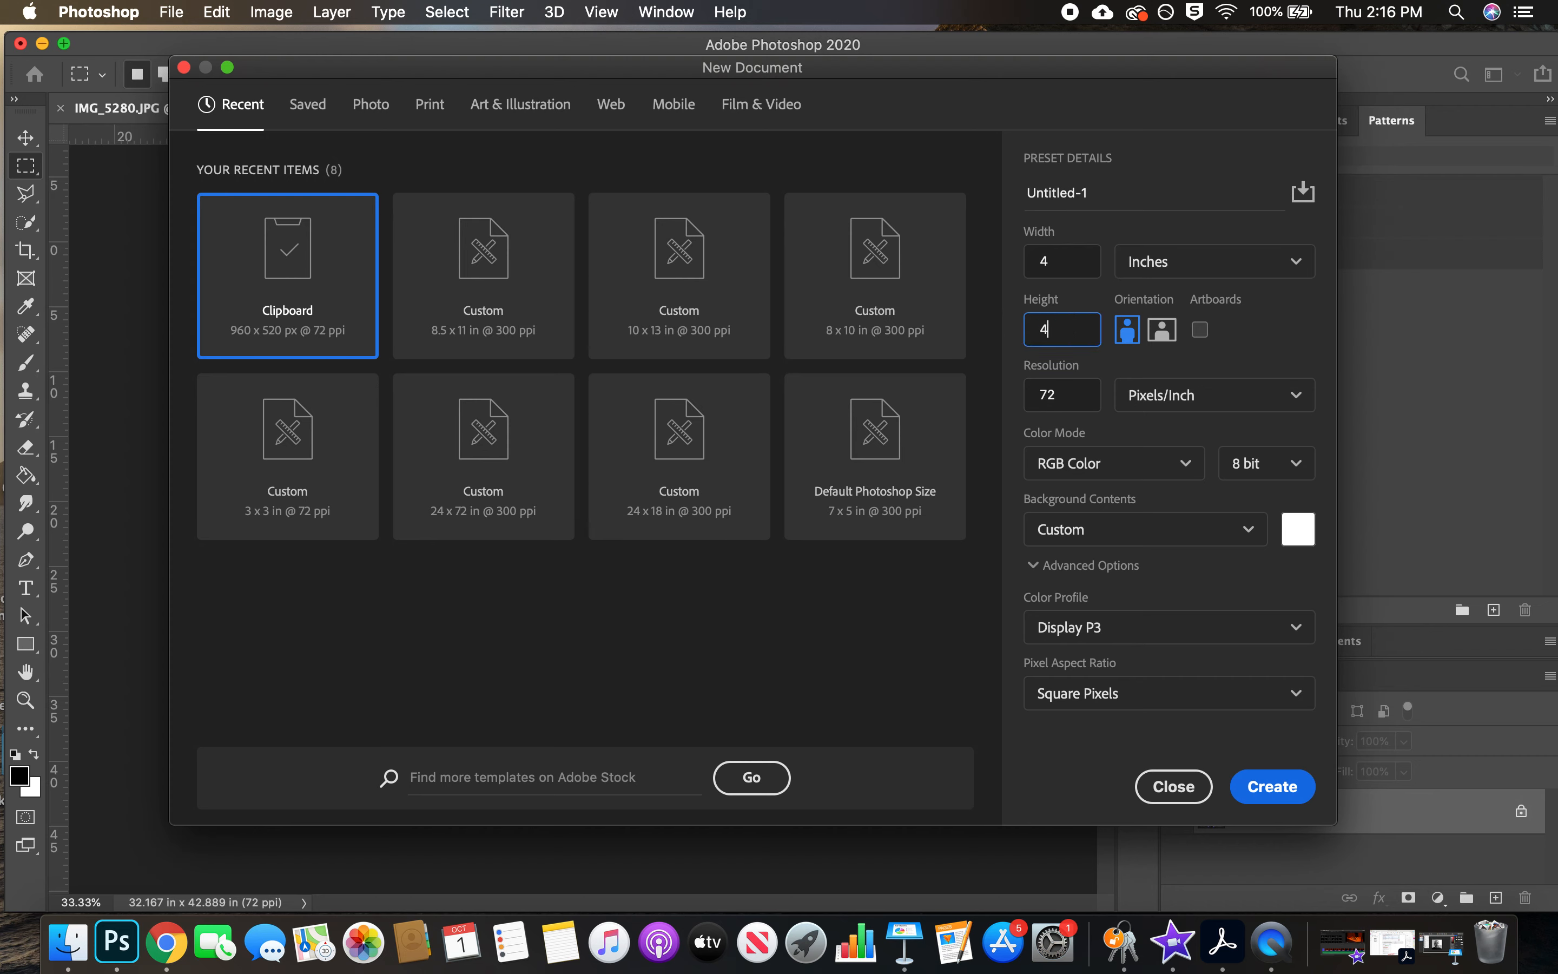
Set the resolution to 300 pixels/inch and create the blank document
double_click(1063, 395)
type("4")
type("00")
left_click(1275, 794)
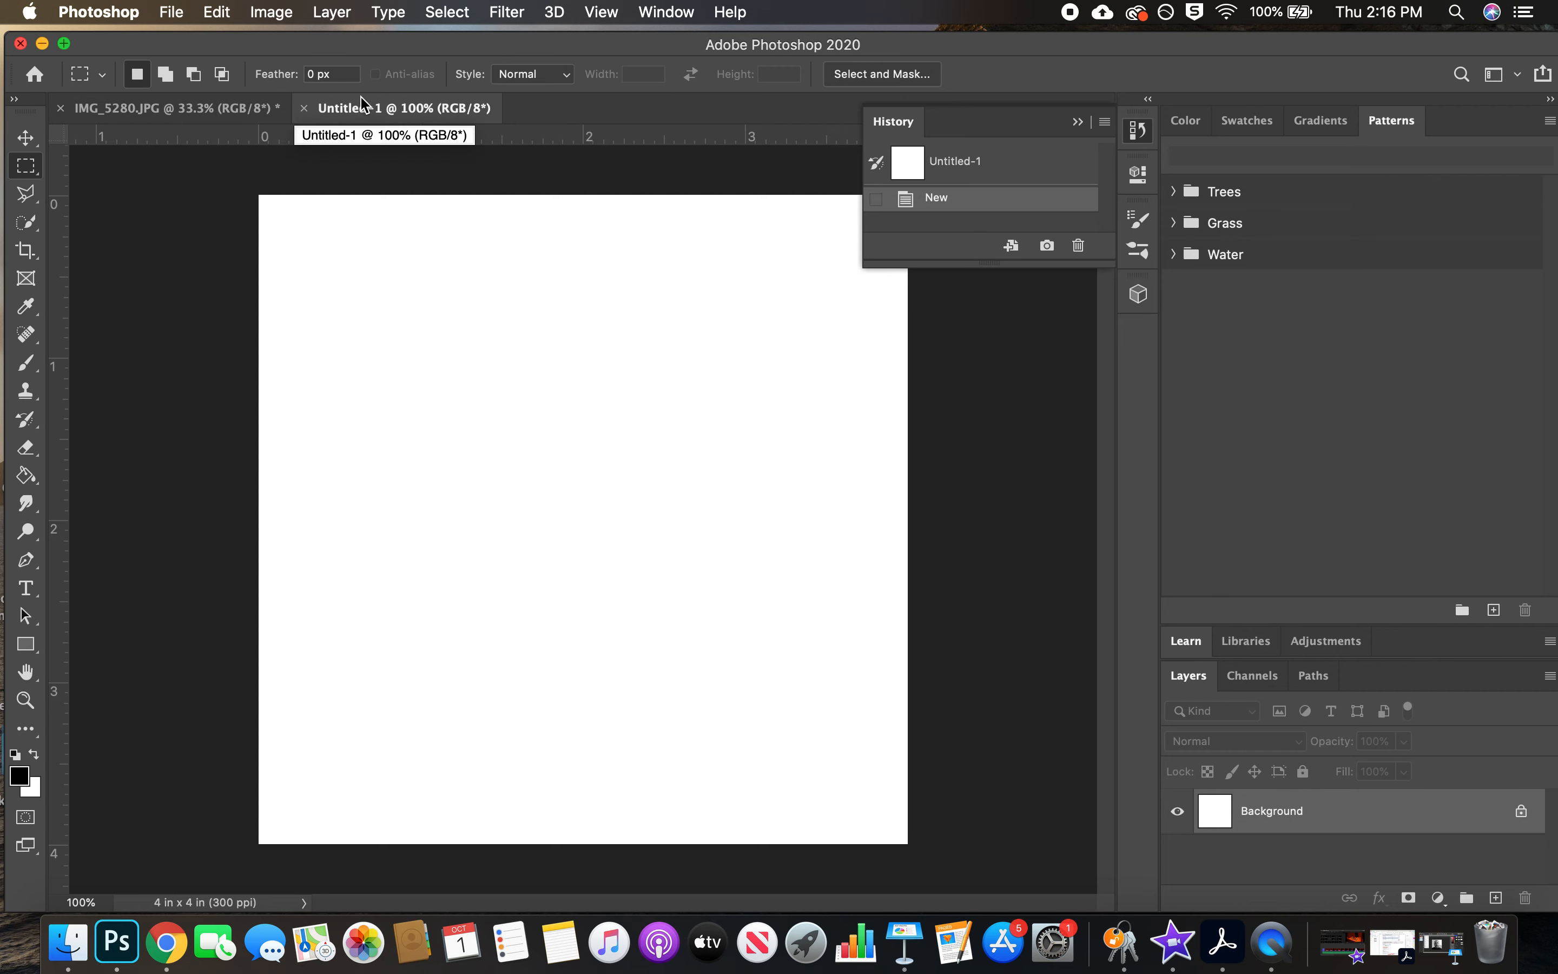
left_click(196, 115)
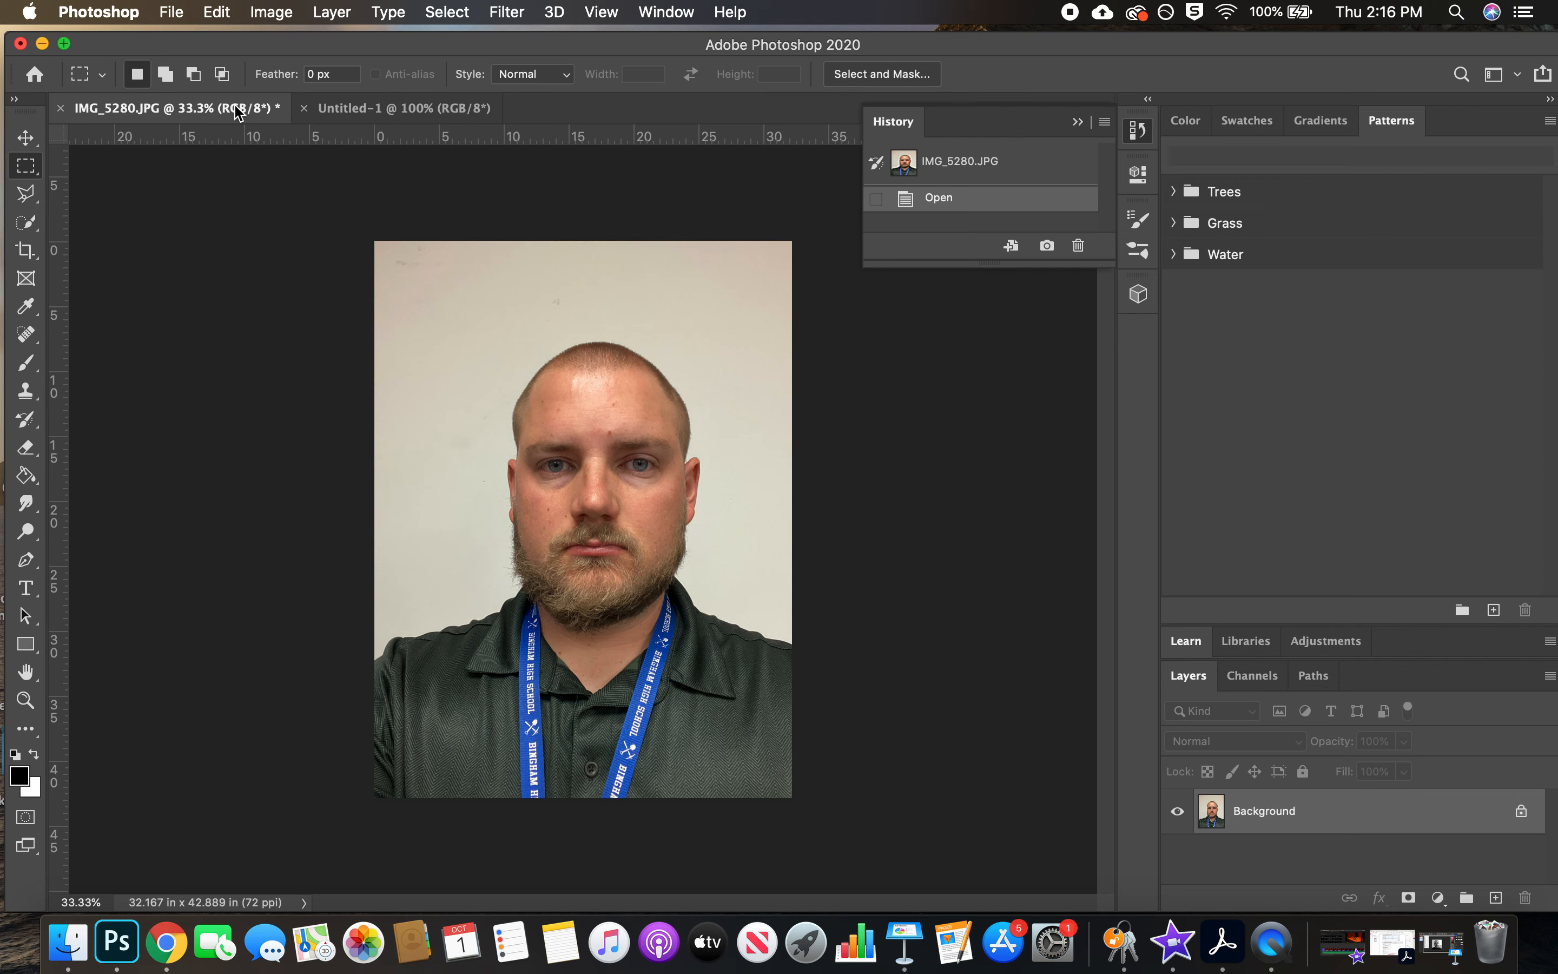
left_click(411, 116)
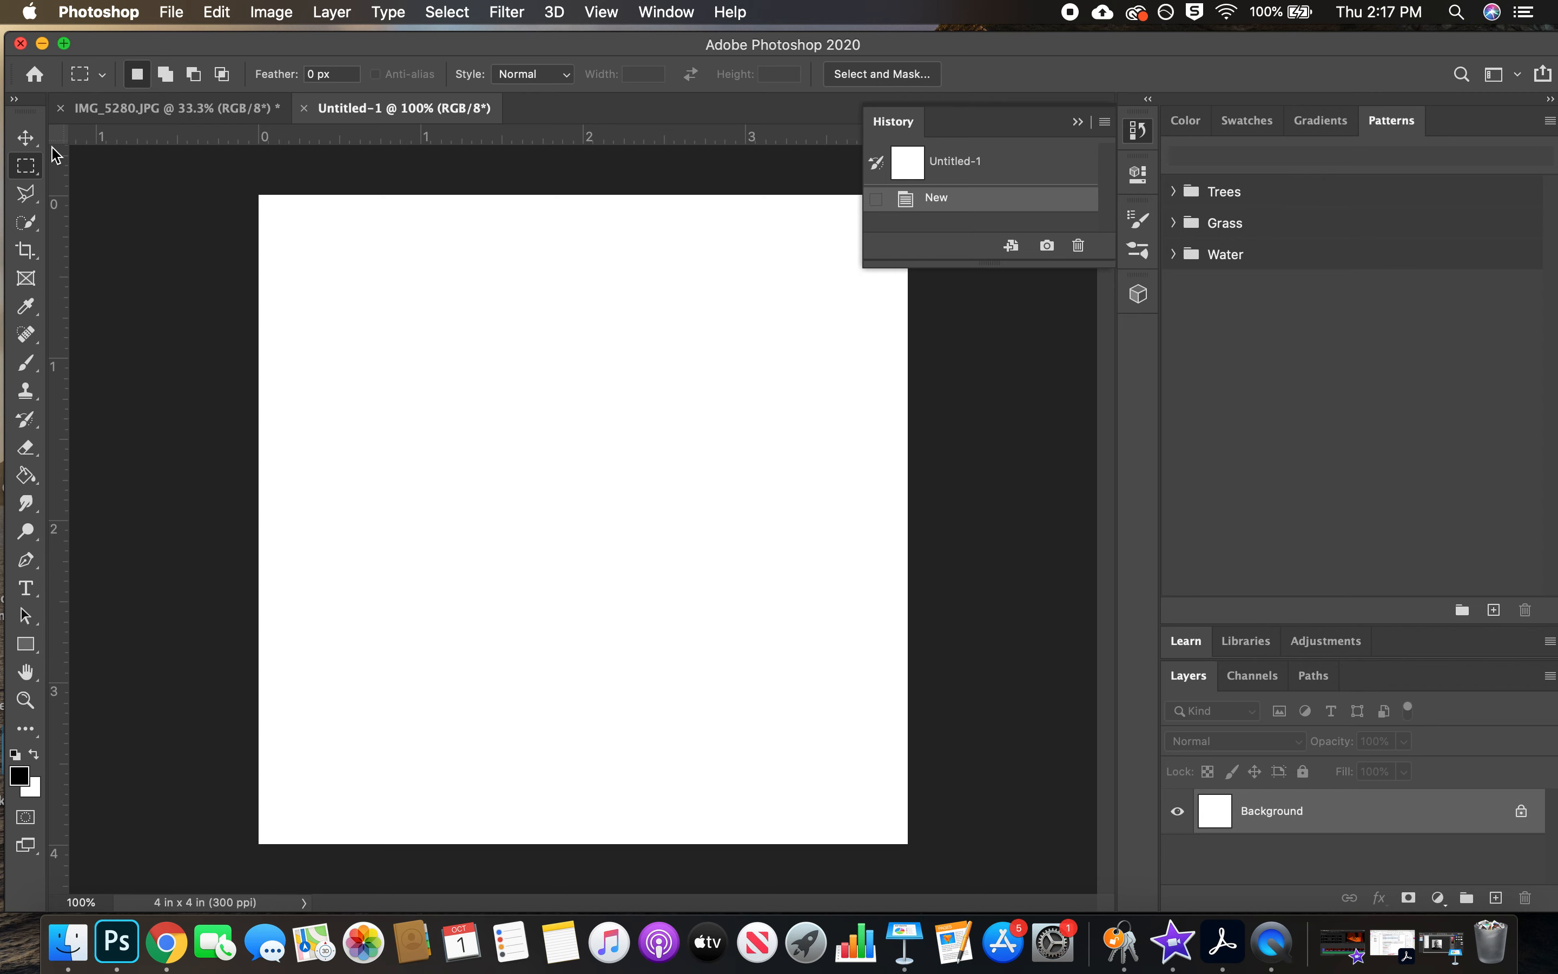
left_click(594, 10)
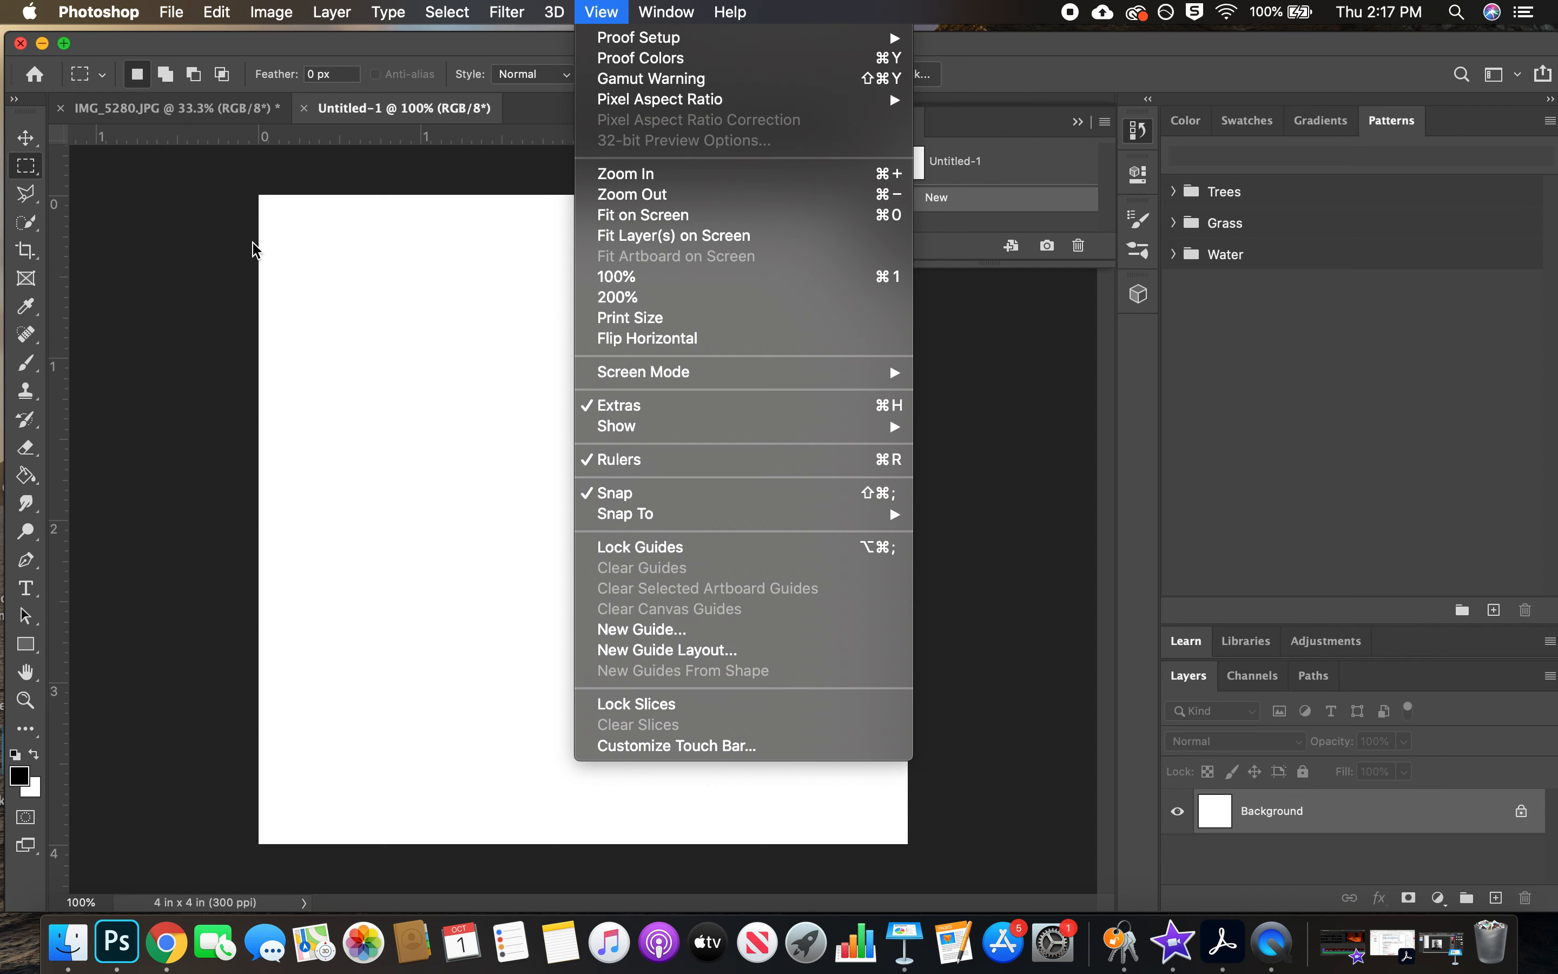
left_click(210, 113)
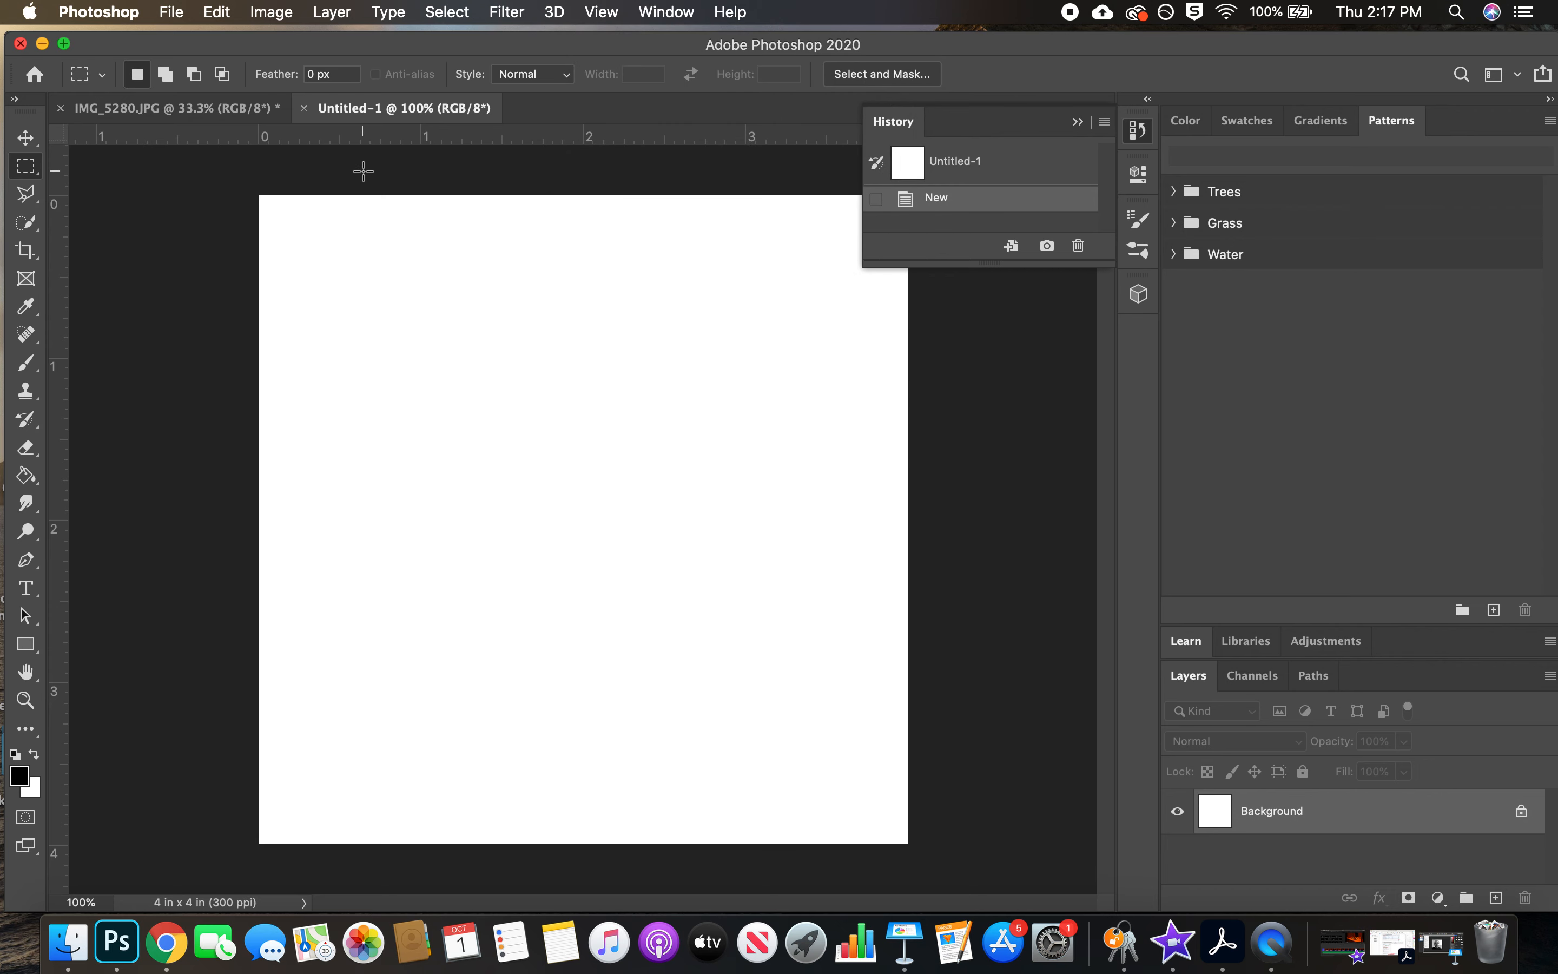
left_click(205, 114)
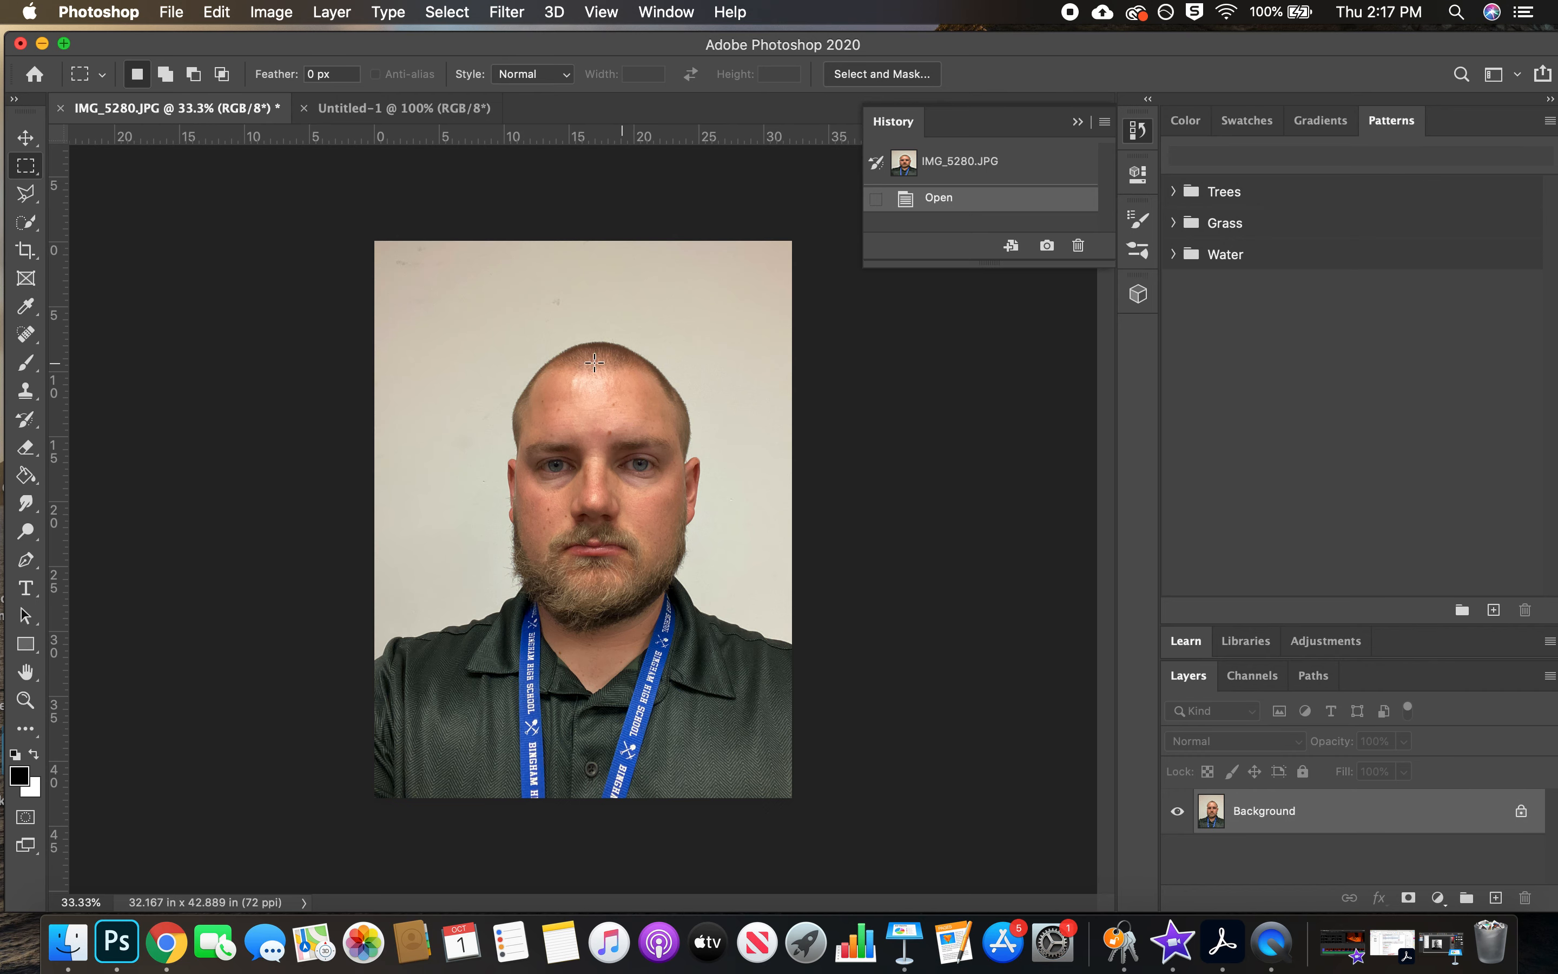
left_click(403, 111)
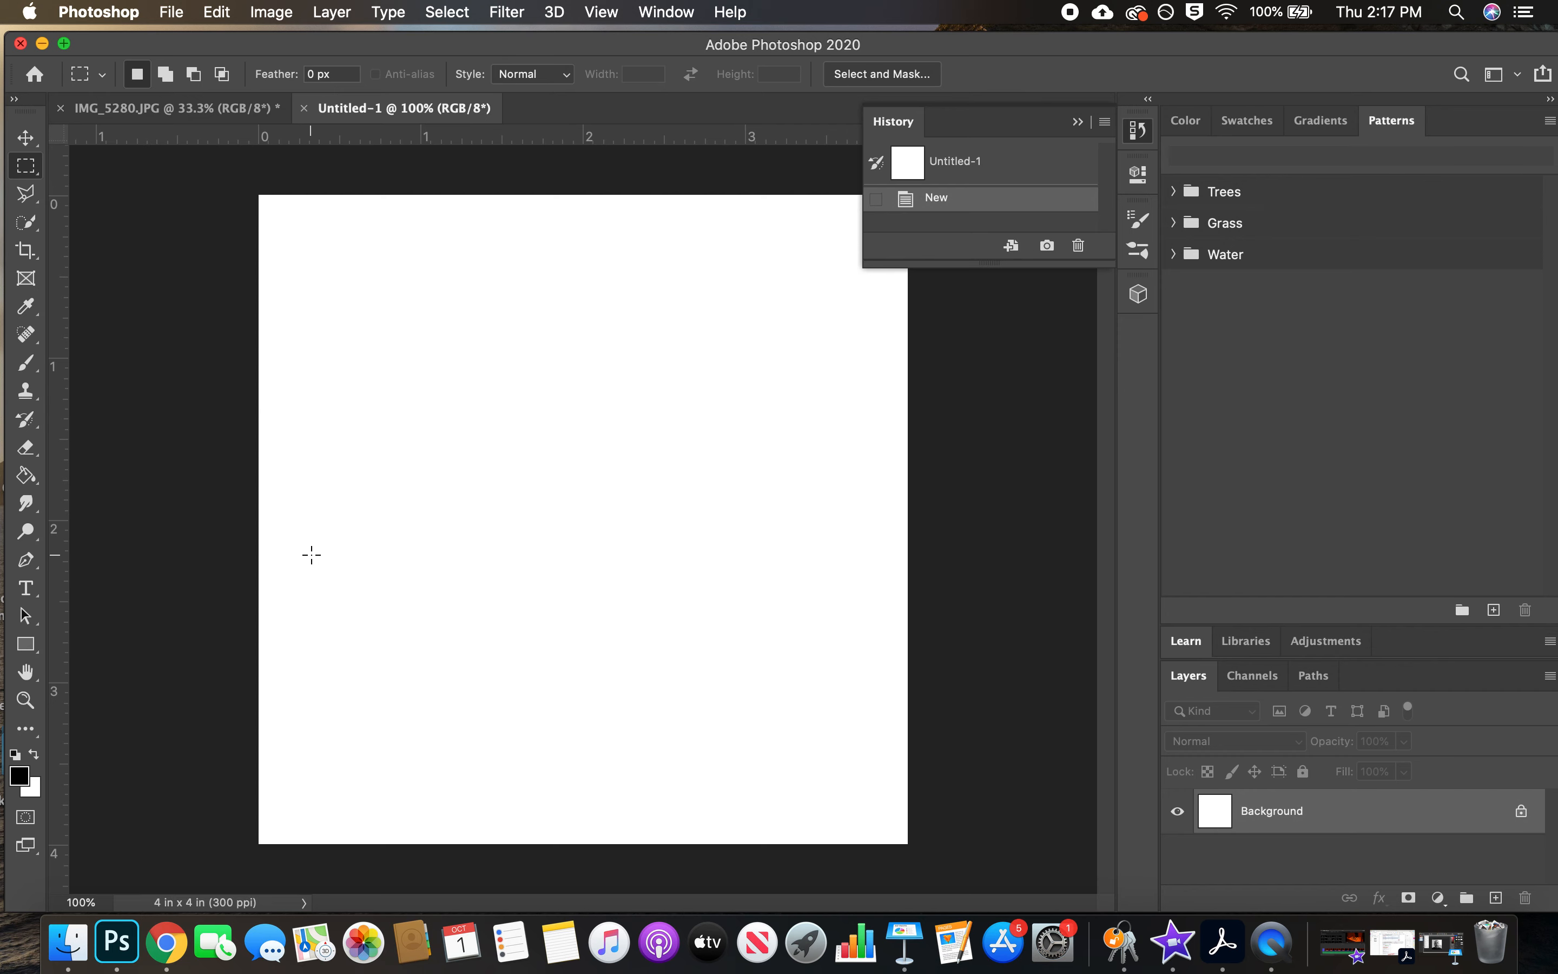
Set up a W x H x Resolution crop of 2 in by 2 in at 300 px/in on the IMG_5280.JPG portrait
left_click(182, 111)
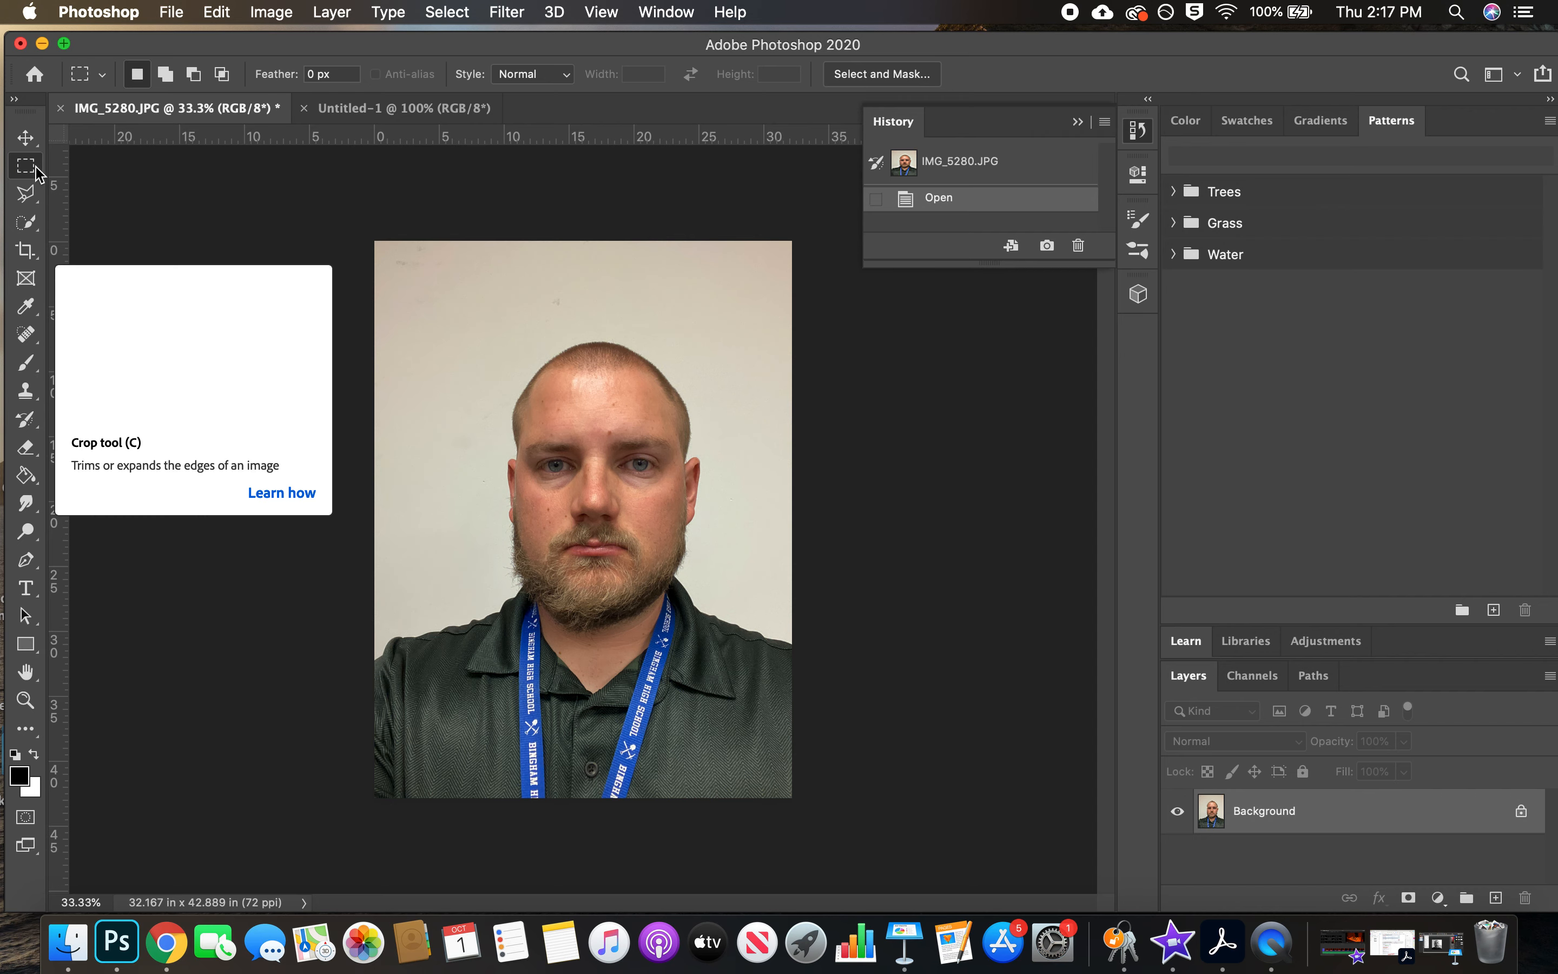
left_click(27, 252)
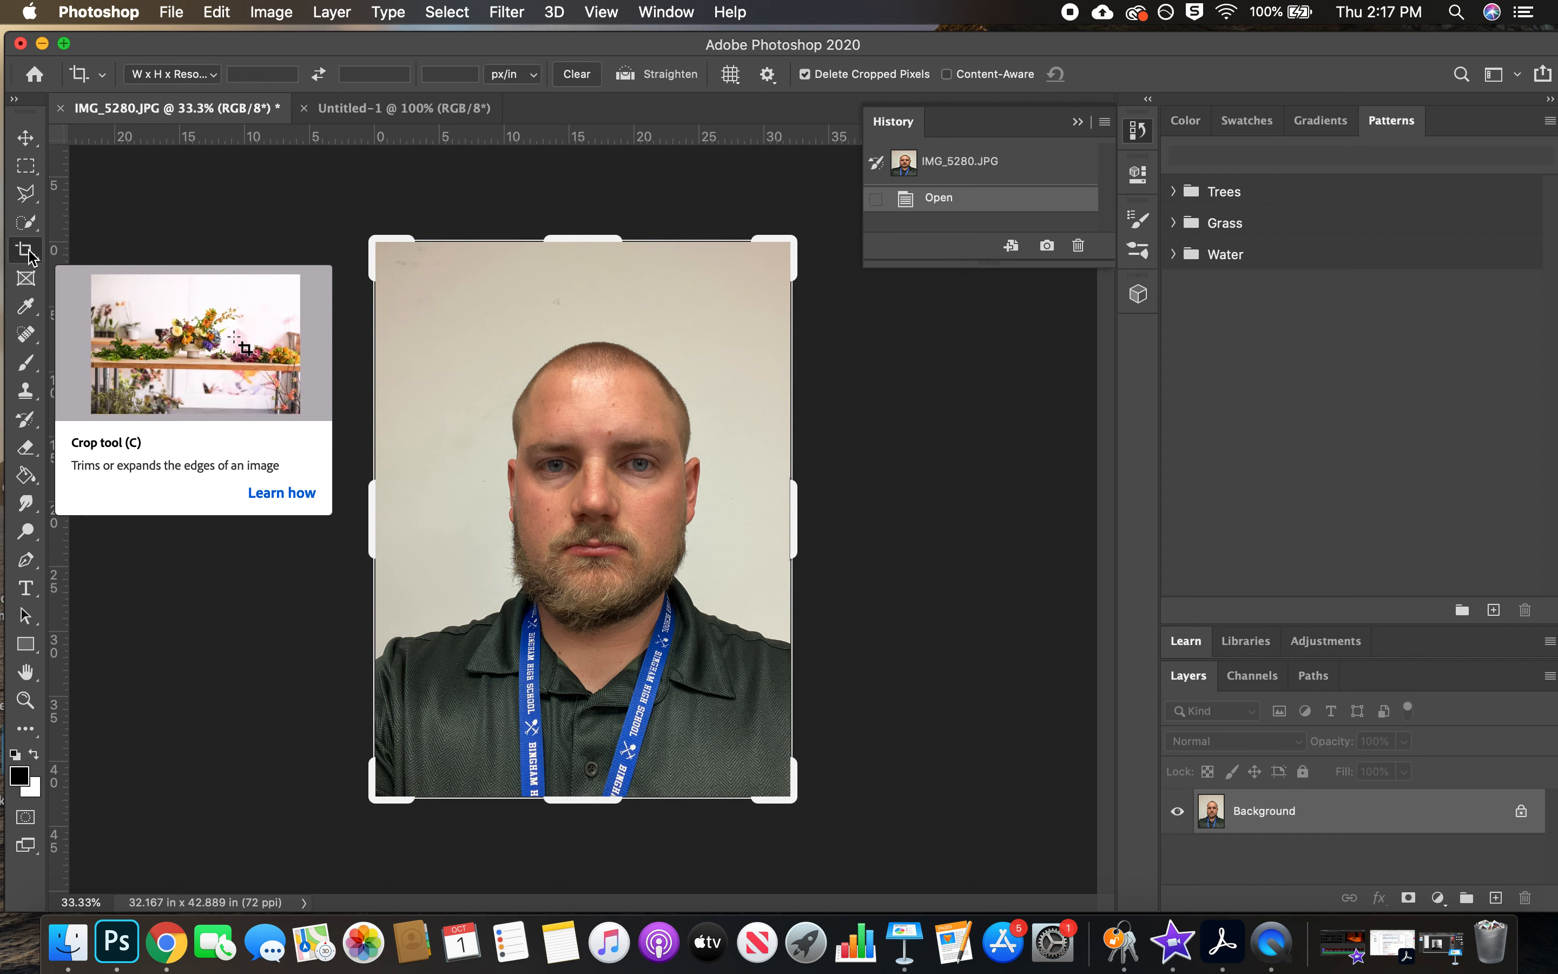
left_click(193, 74)
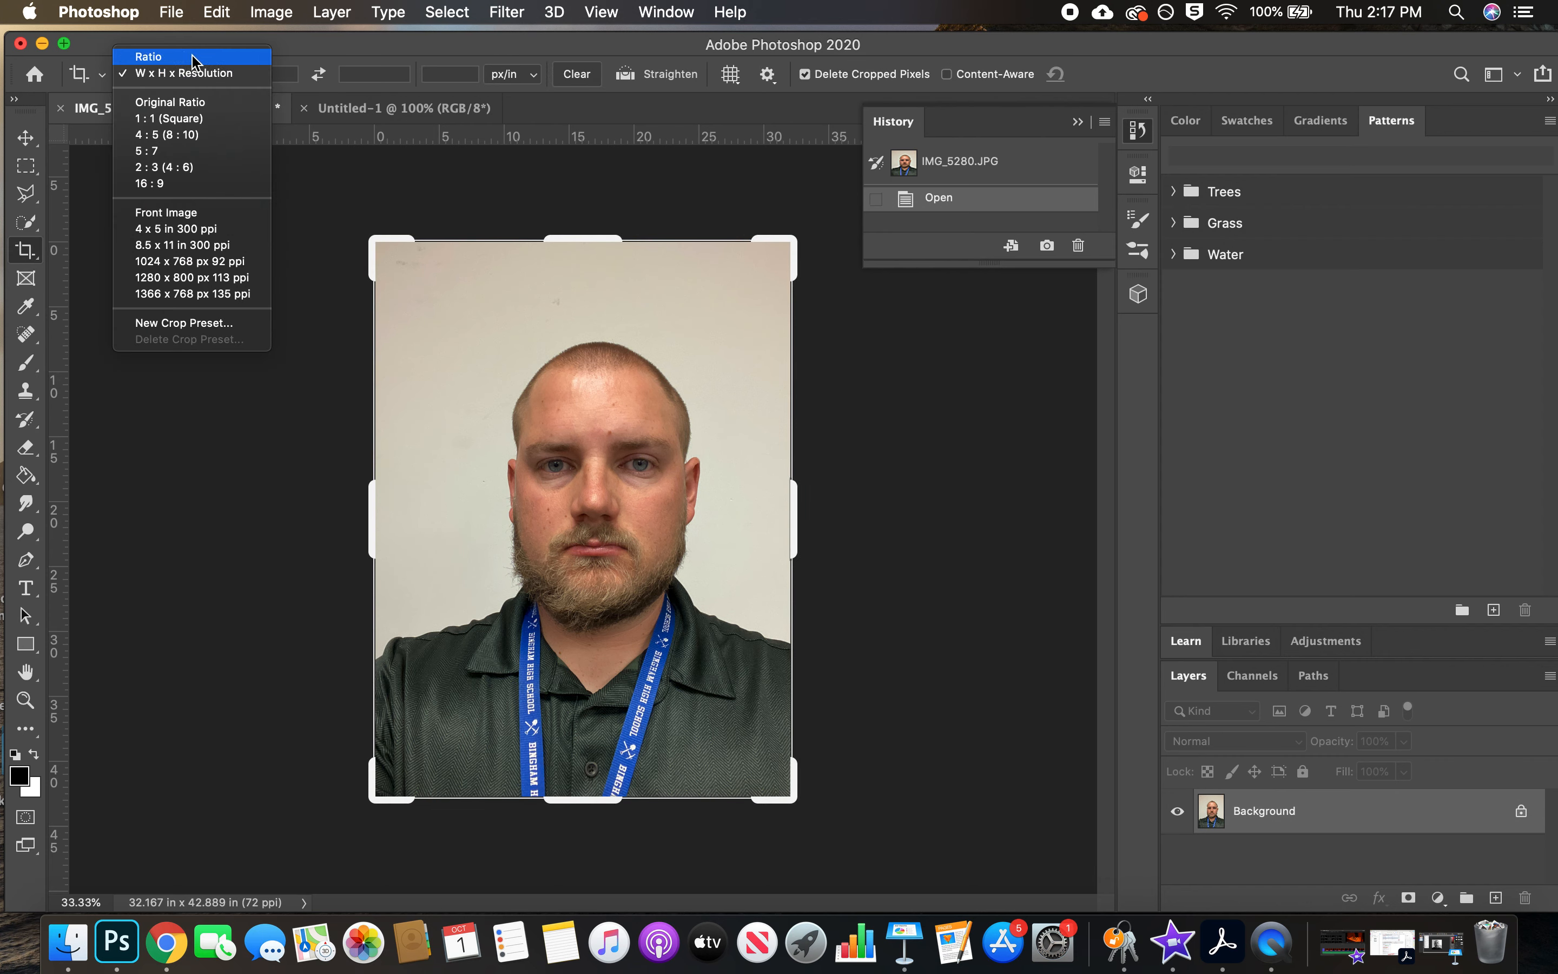
left_click(195, 73)
left_click(197, 80)
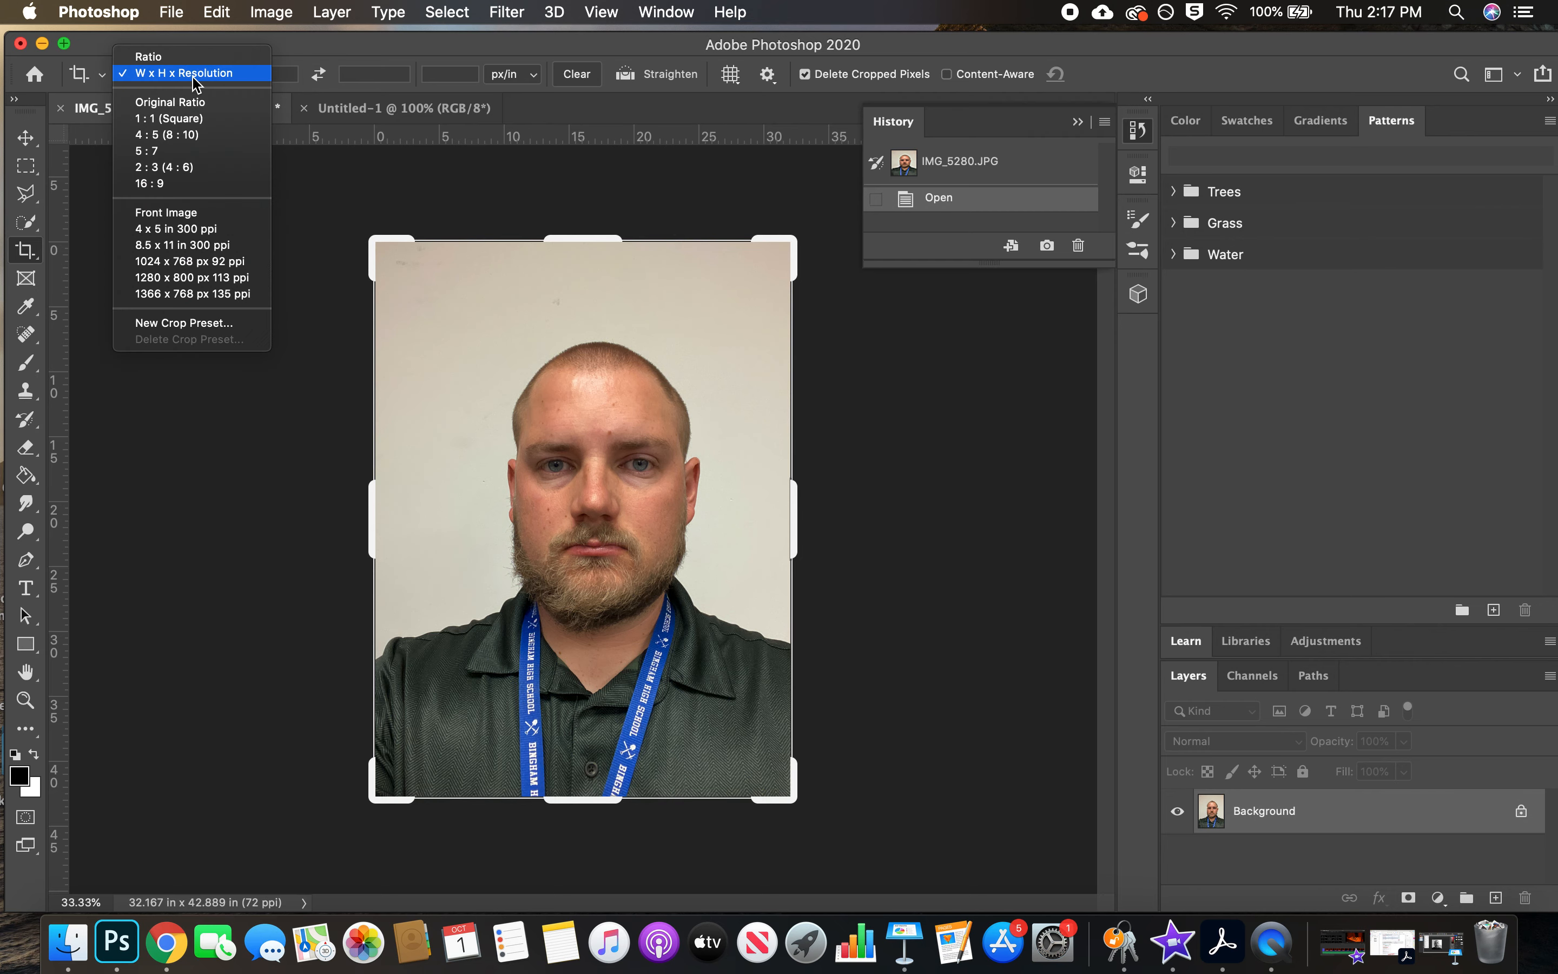
left_click(204, 75)
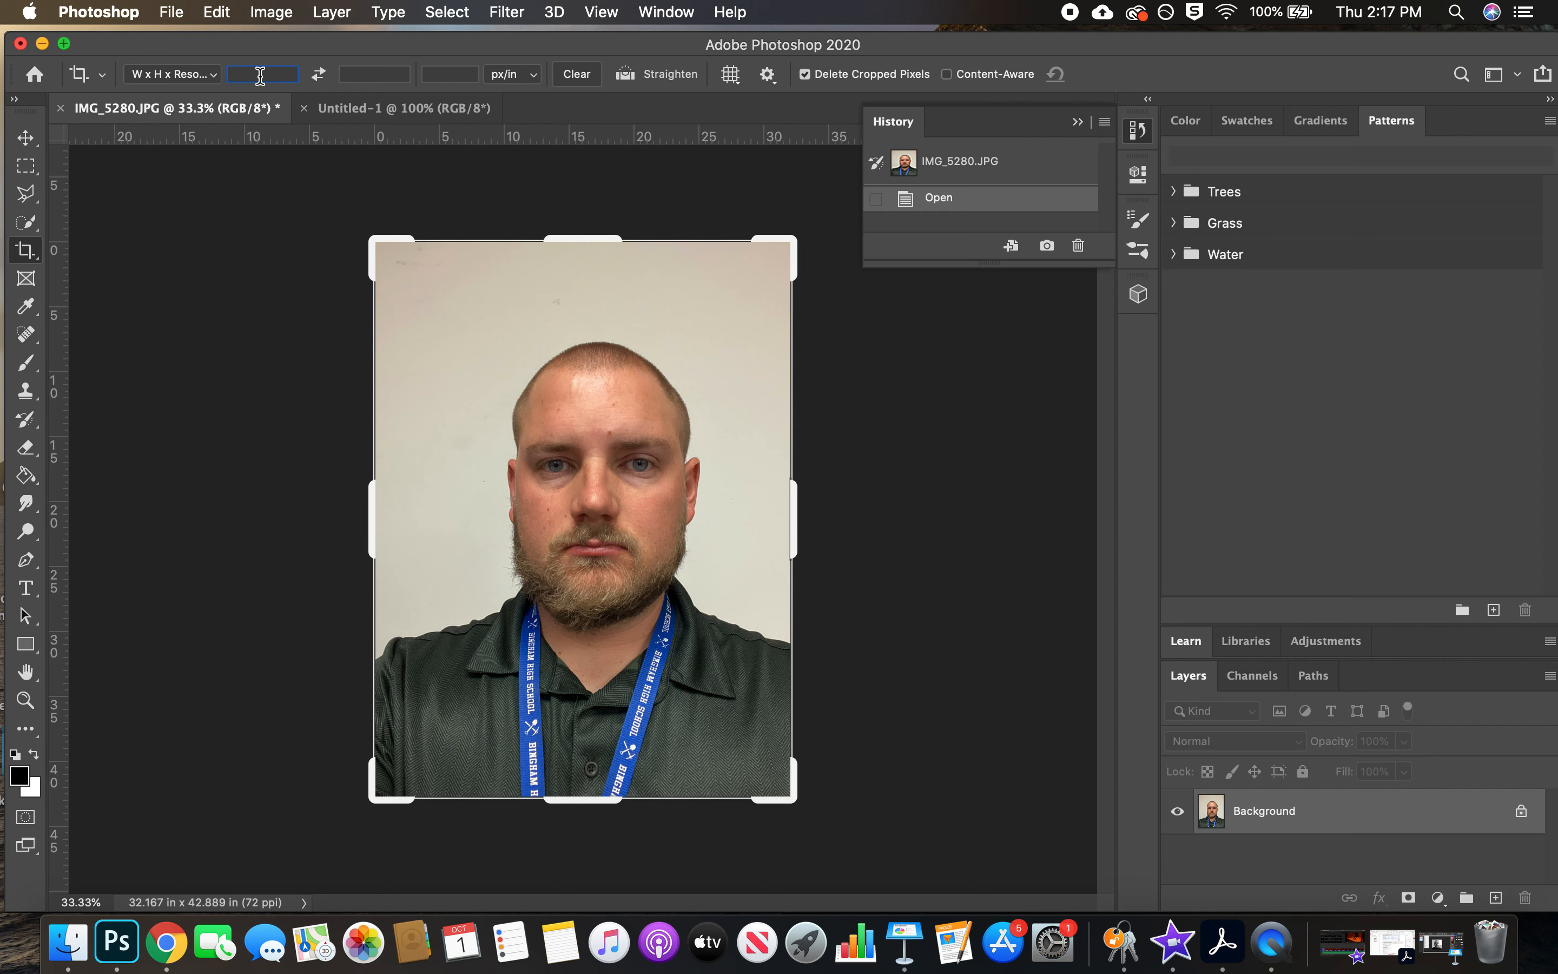
type("2")
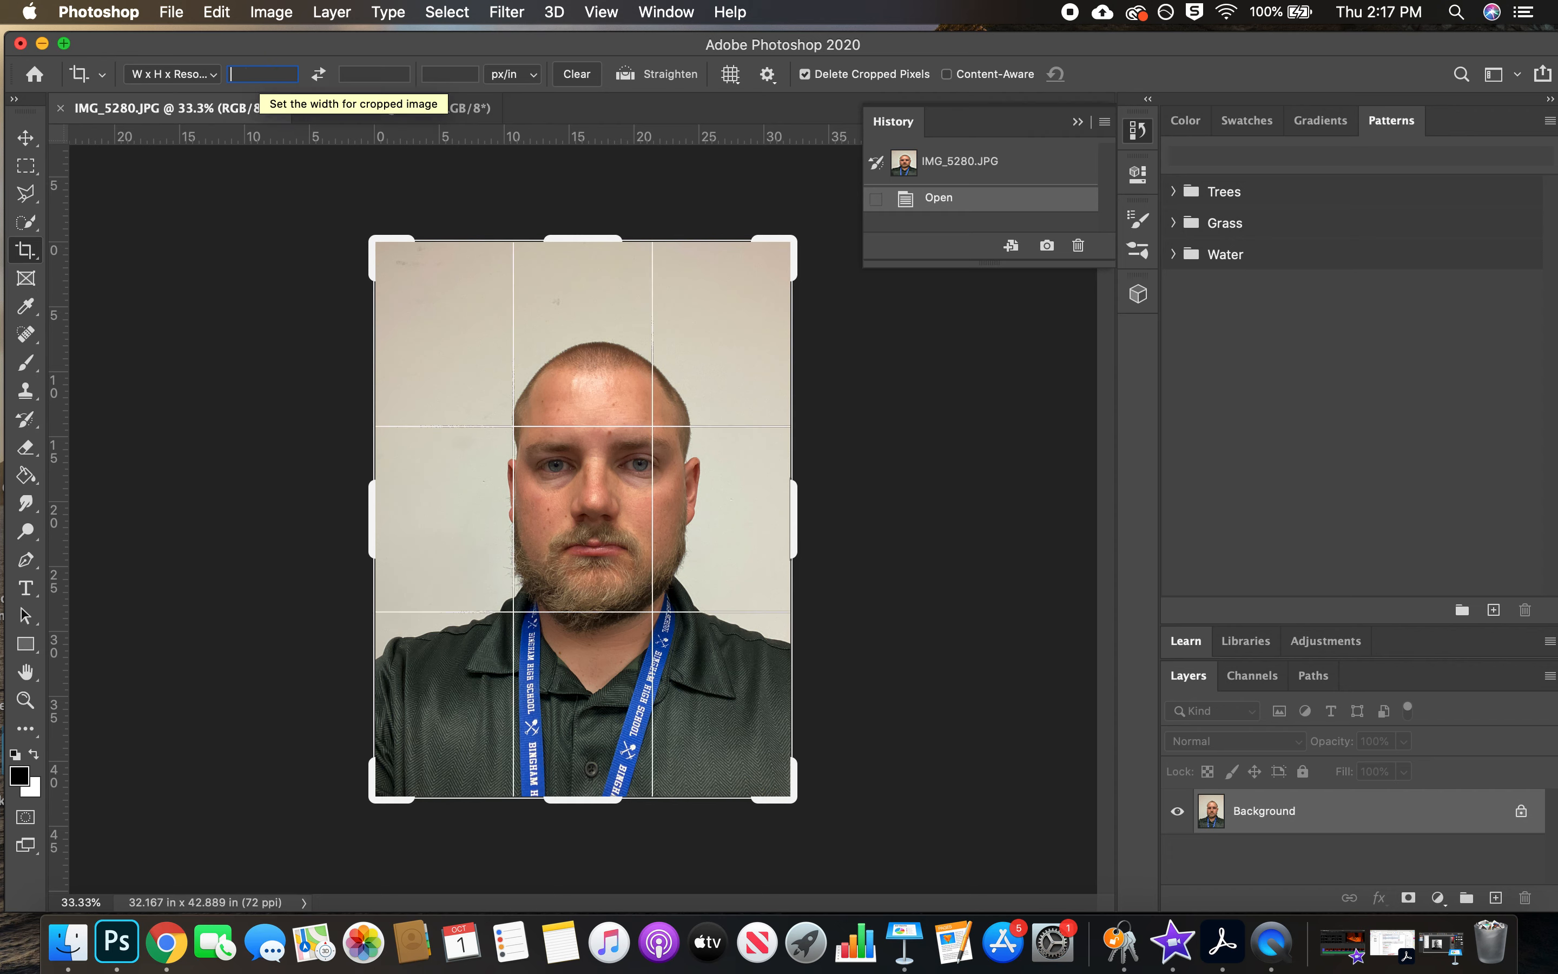
left_click(373, 75)
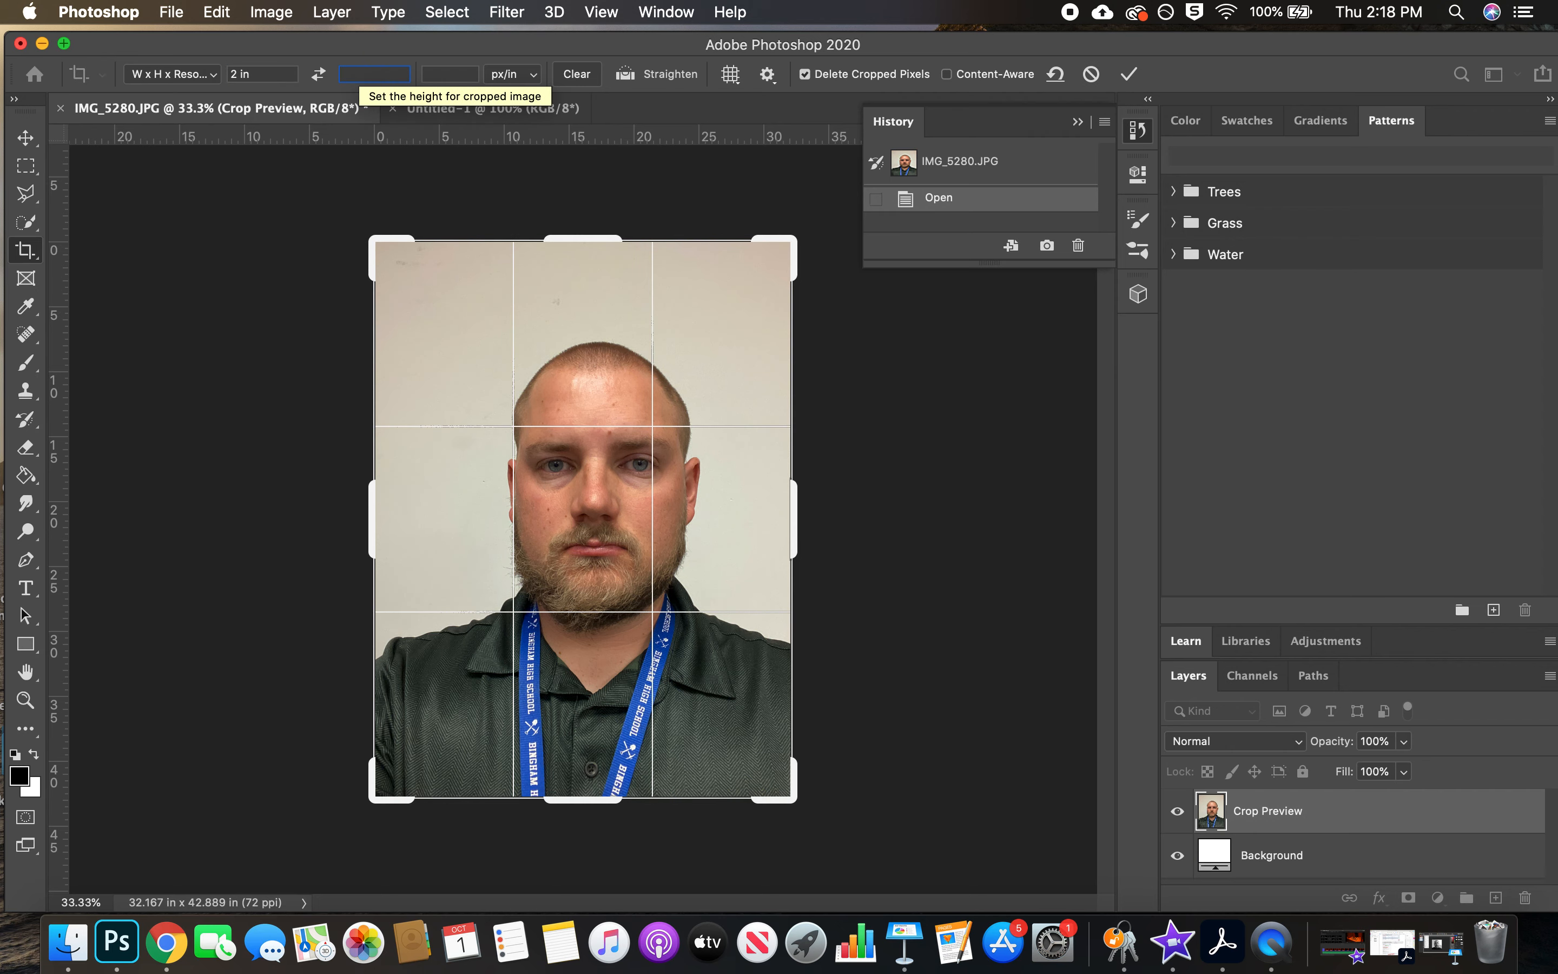
type("2")
left_click(460, 70)
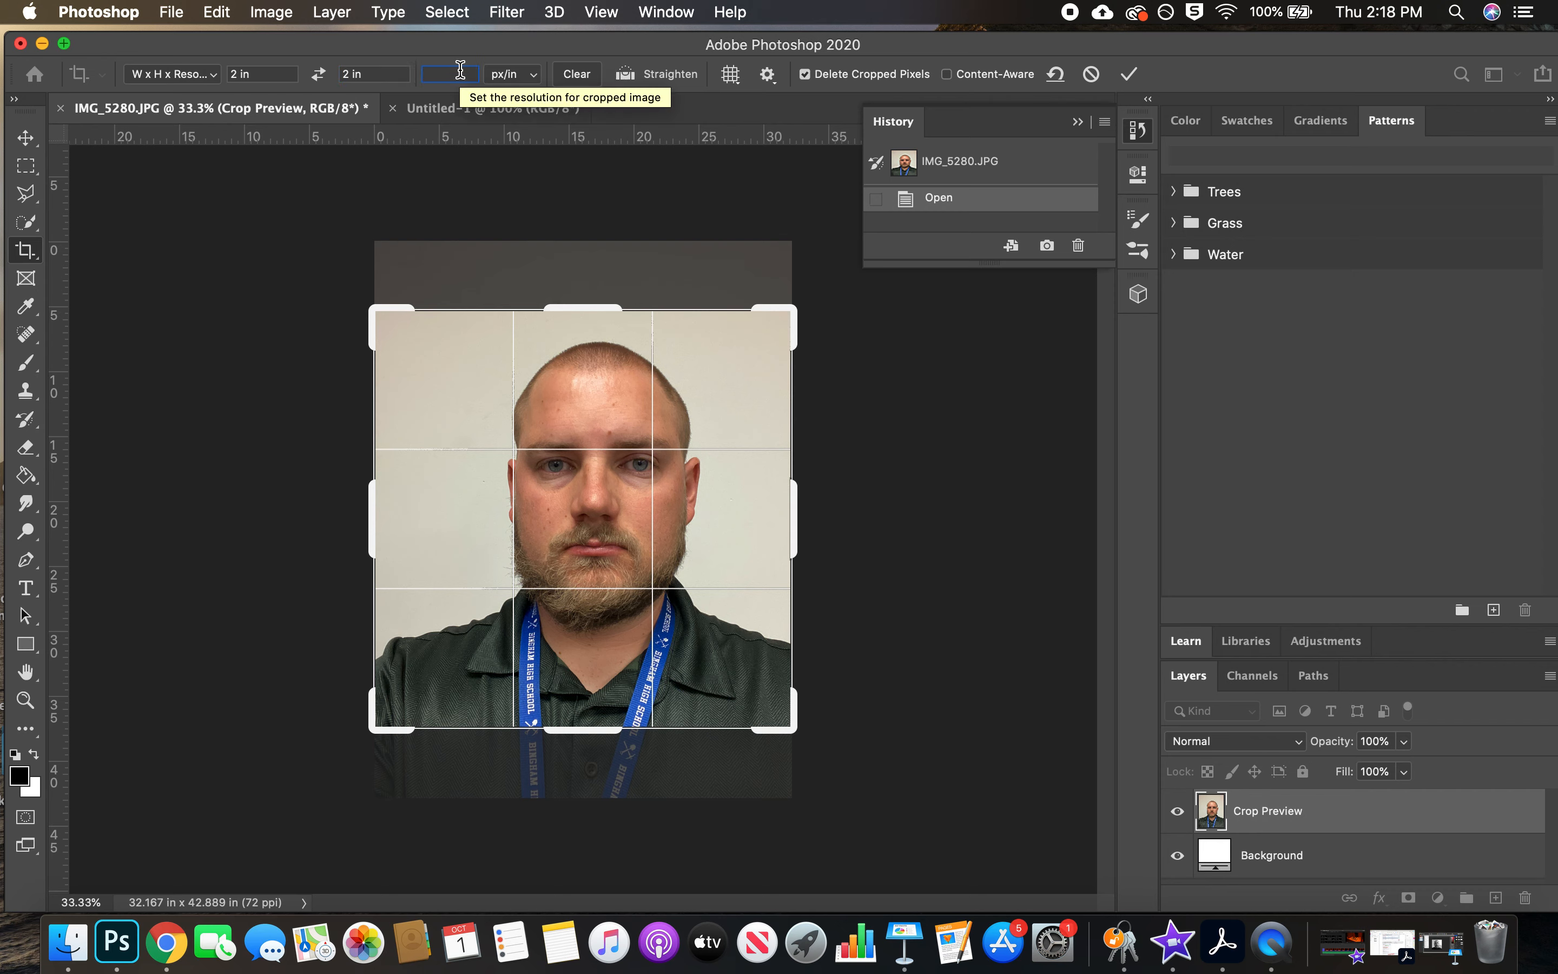
type("3000")
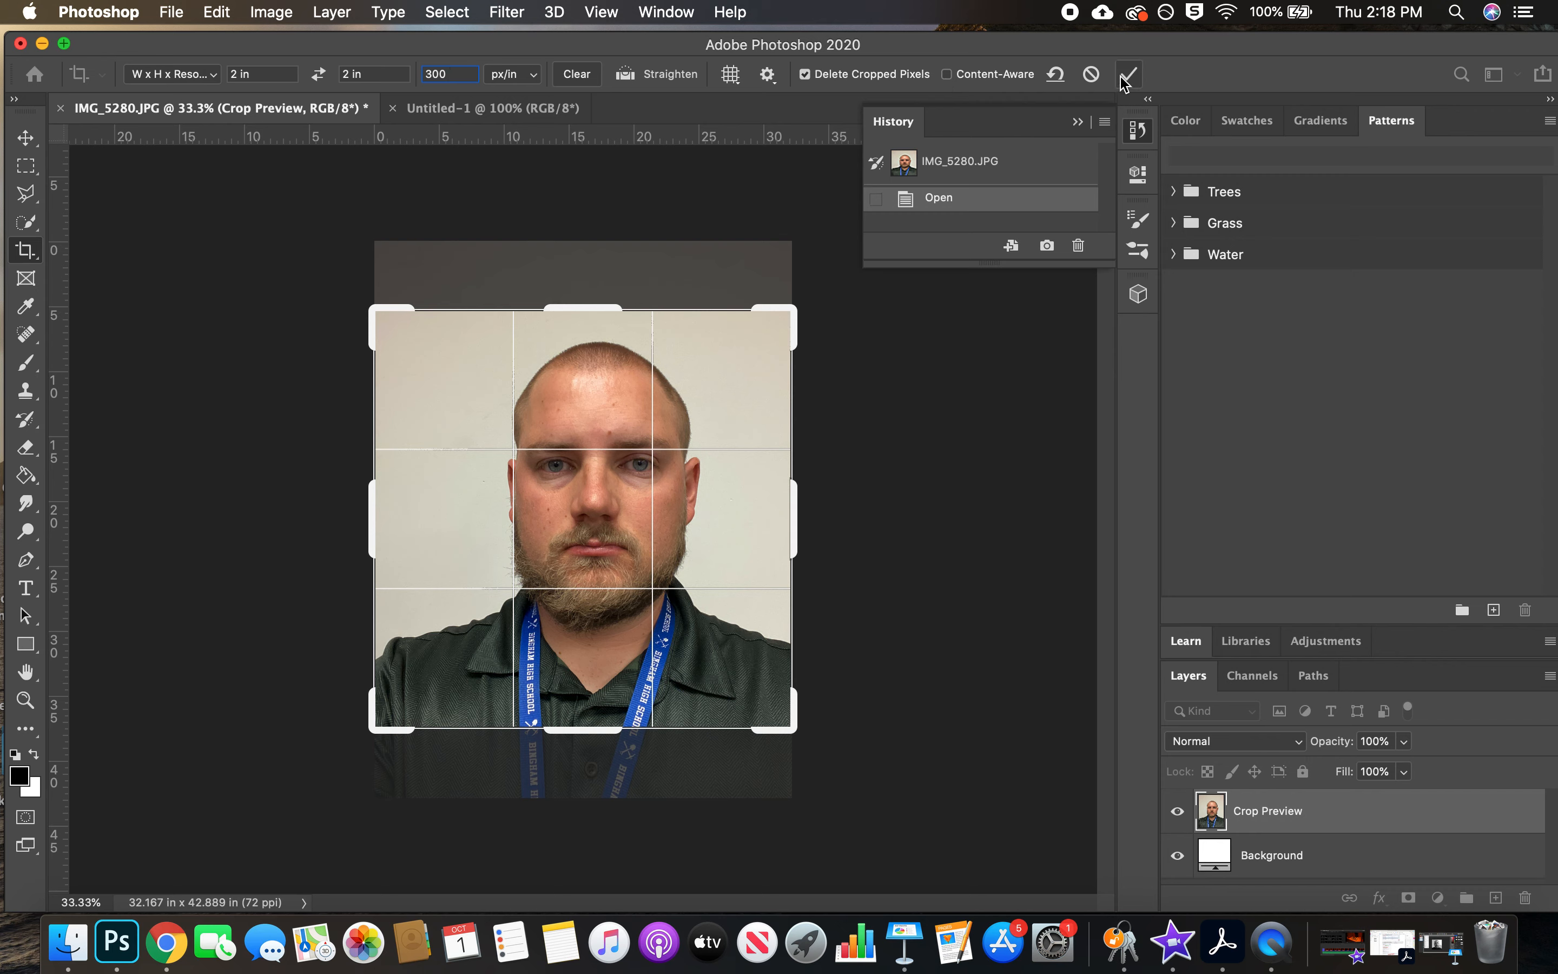
Tighten the crop frame around the head and shoulders, centre the face in it and apply the crop
left_click(593, 508)
left_click_drag(377, 317, 427, 326)
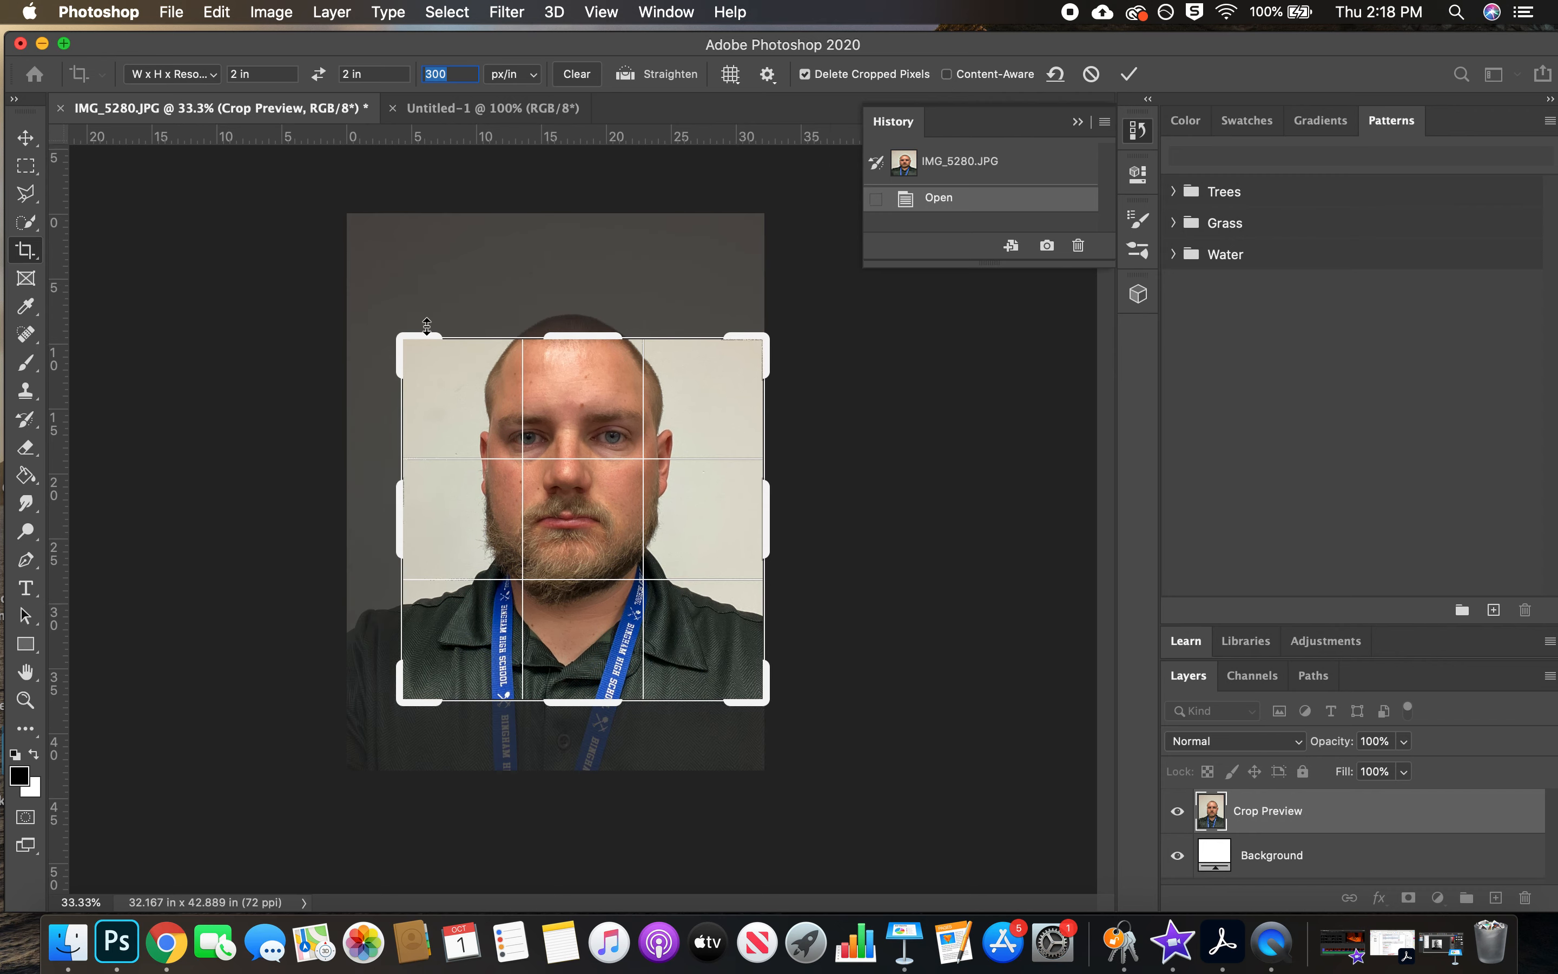
left_click_drag(611, 403, 621, 450)
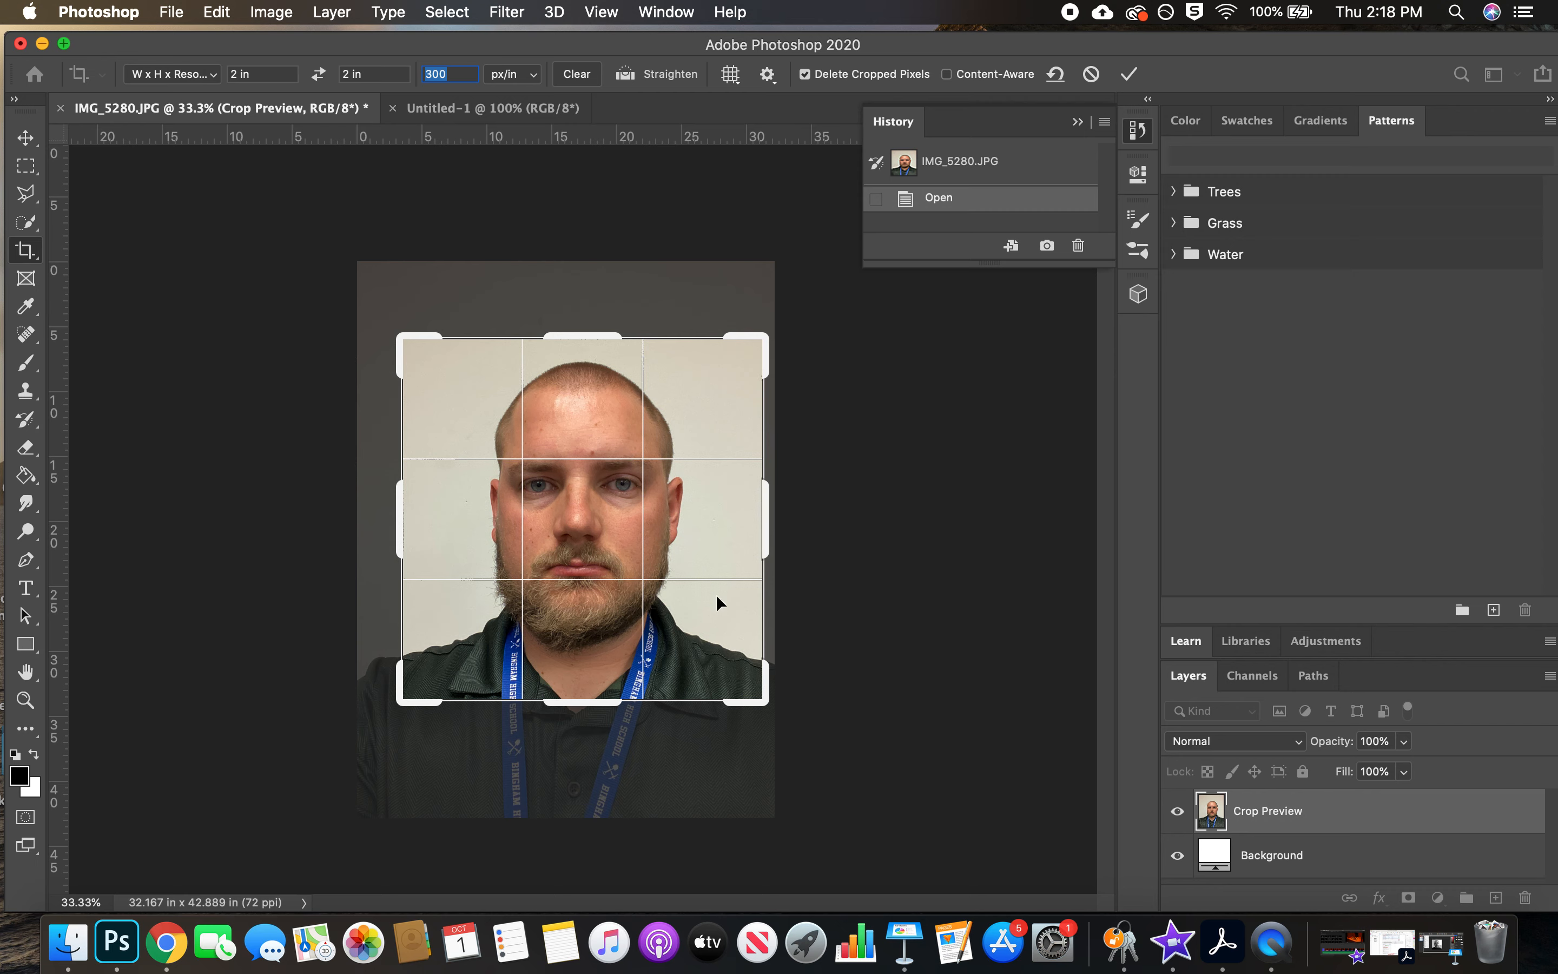
left_click_drag(400, 341, 405, 340)
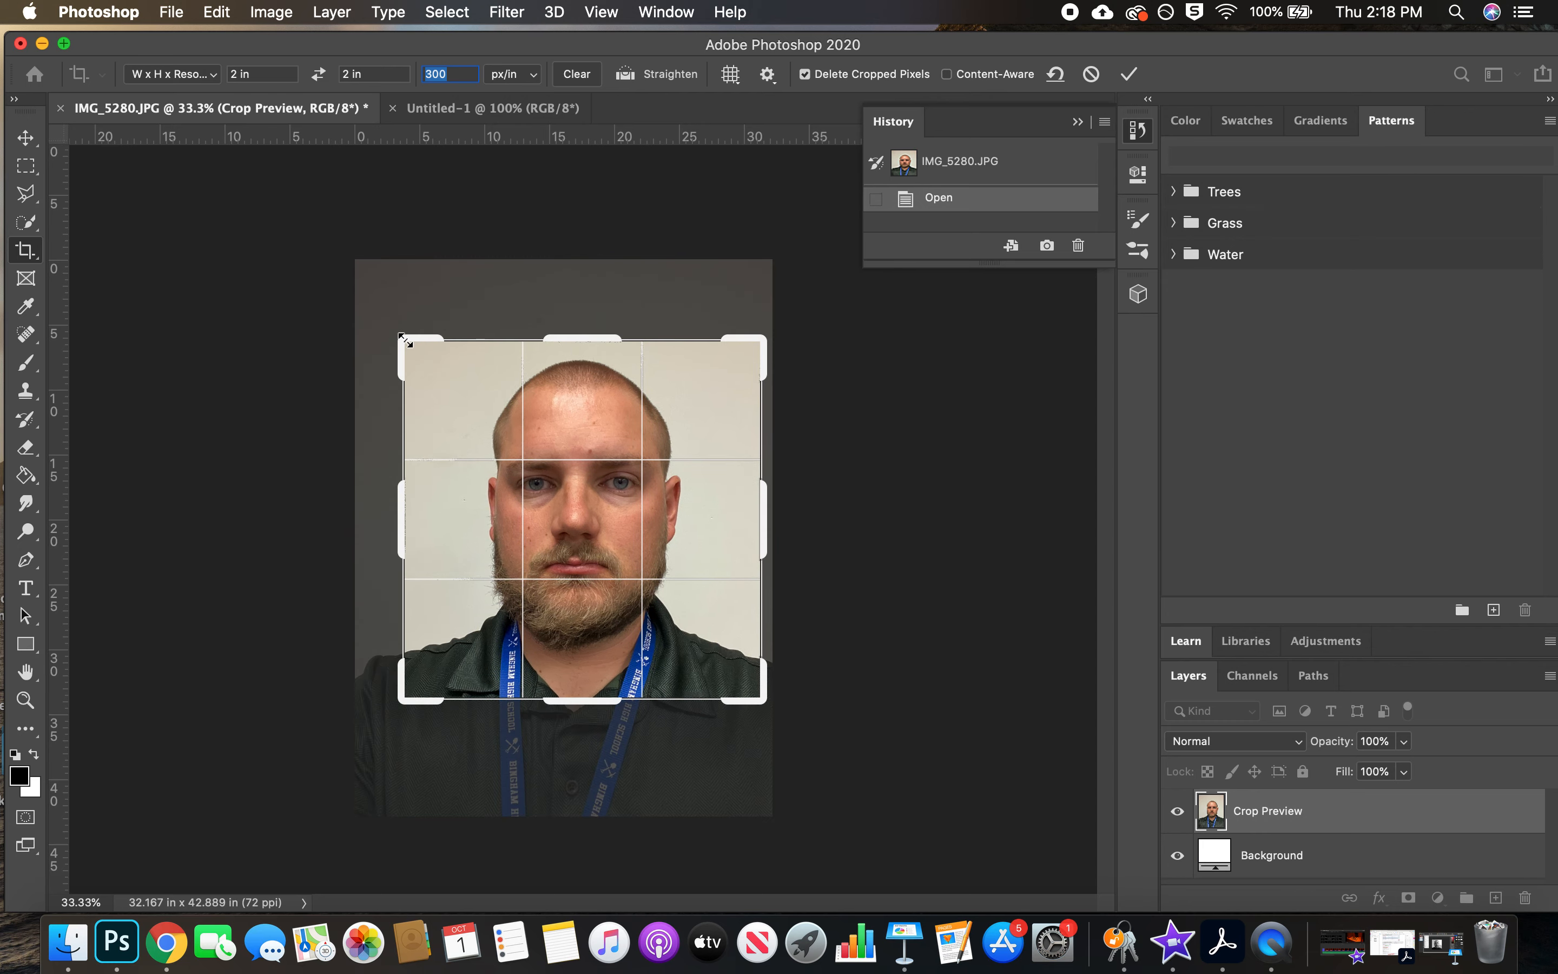
left_click(1131, 75)
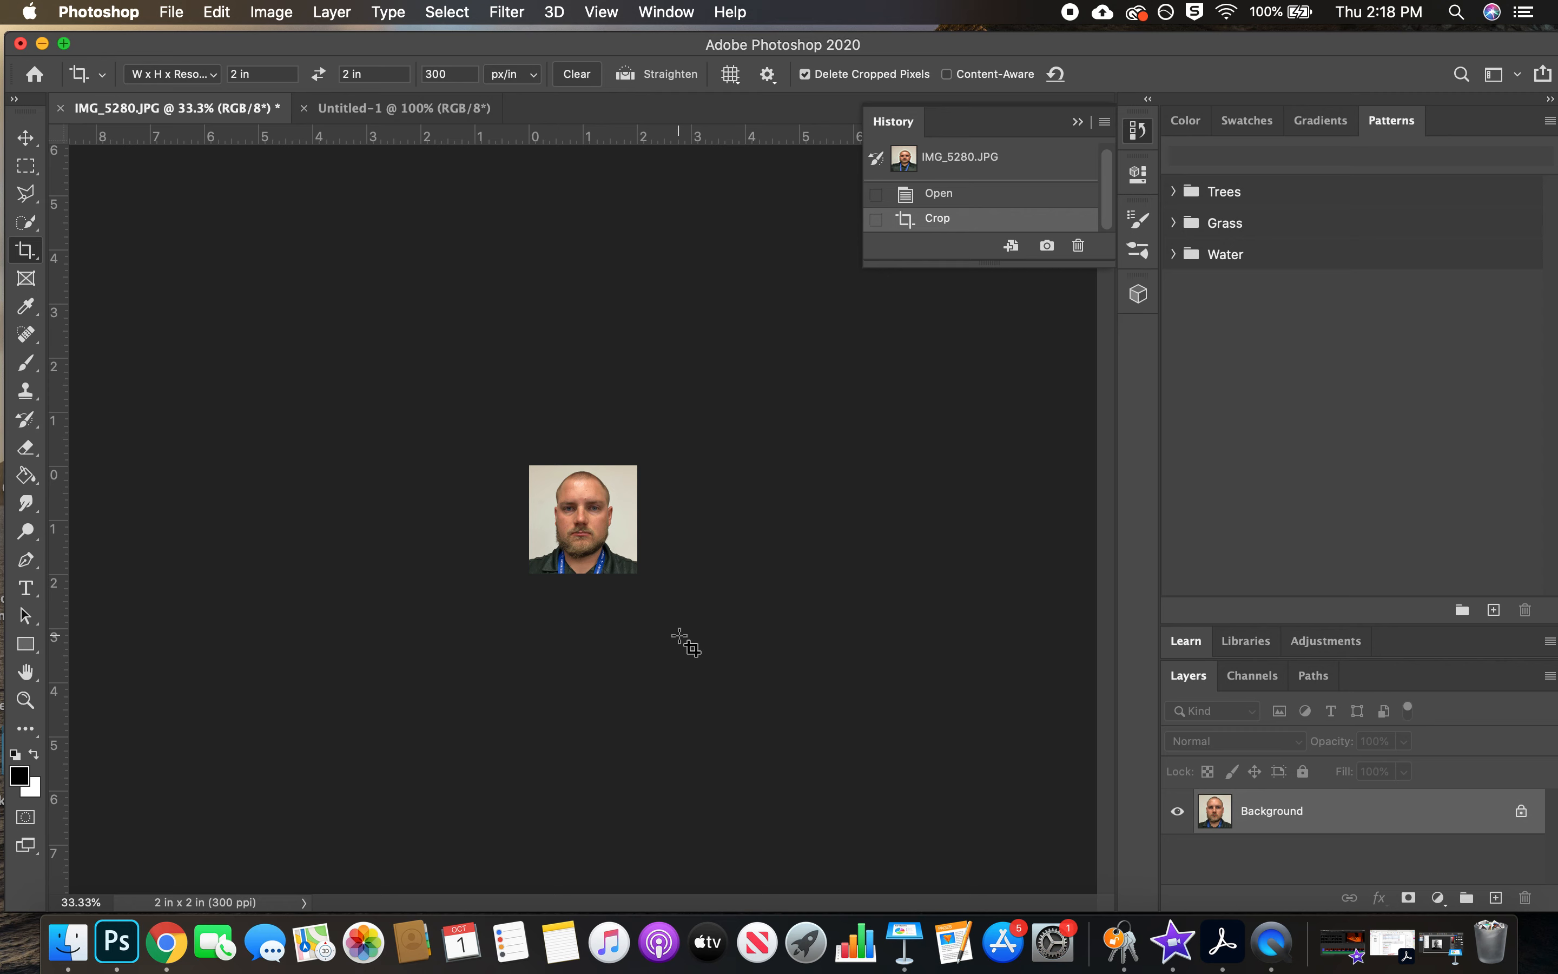
Convert the cropped portrait to black and white with Reds at 40%, Yellows at 121% and Blues at -17%
key("super")
key("super+equal")
key("super+equal")
key("super+equal")
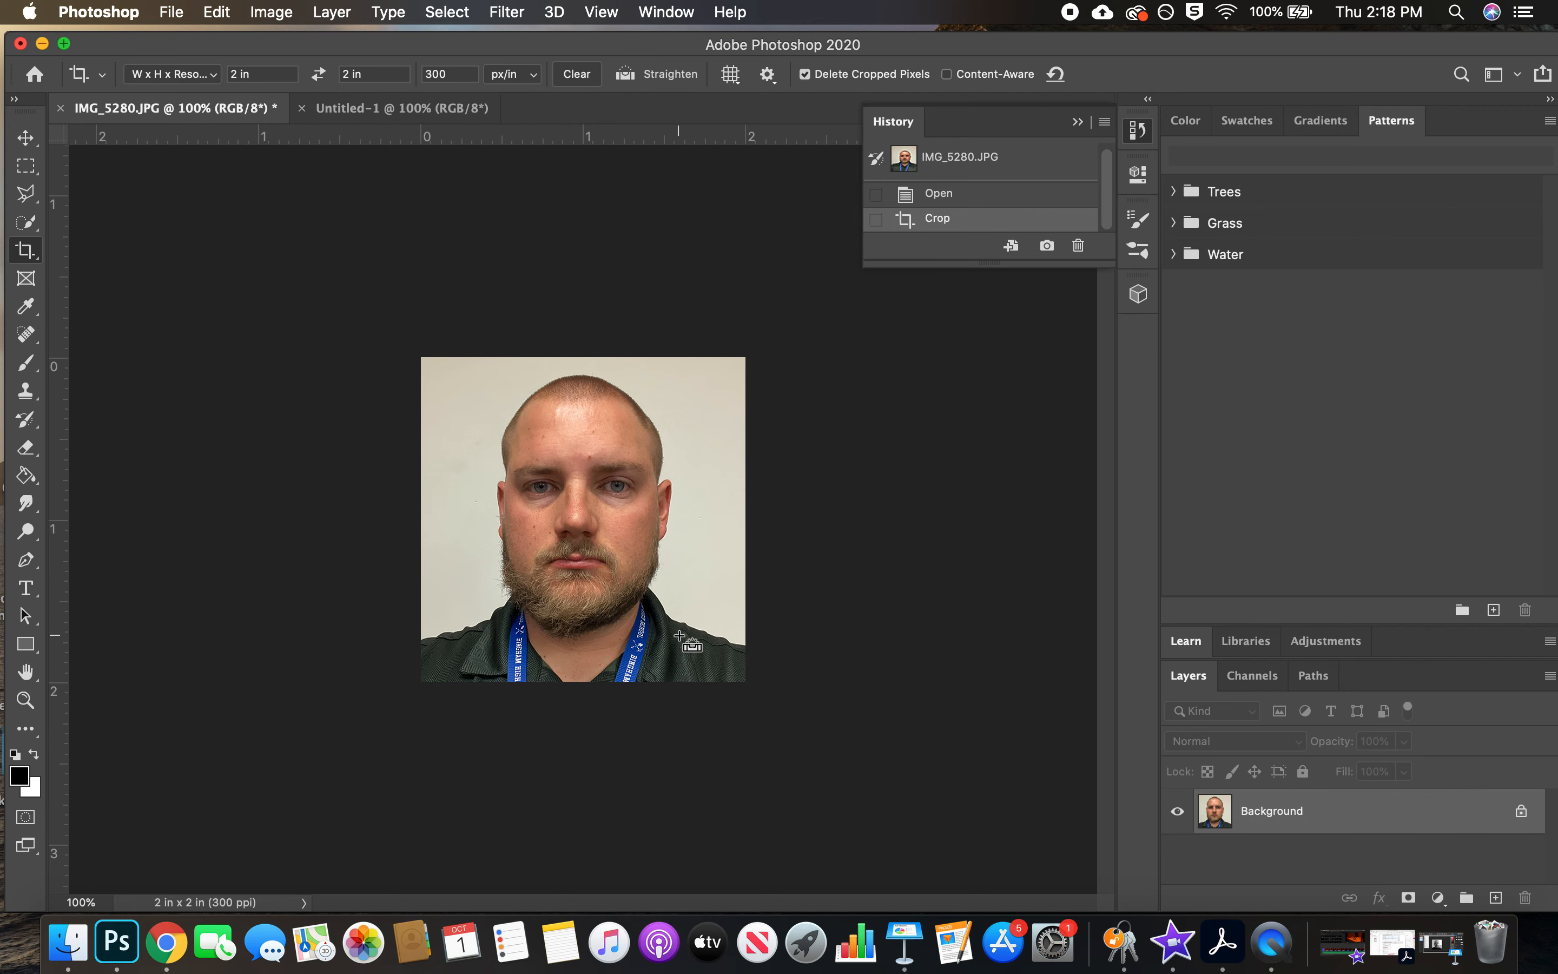
key("super+equal")
key("super+minus")
left_click(271, 12)
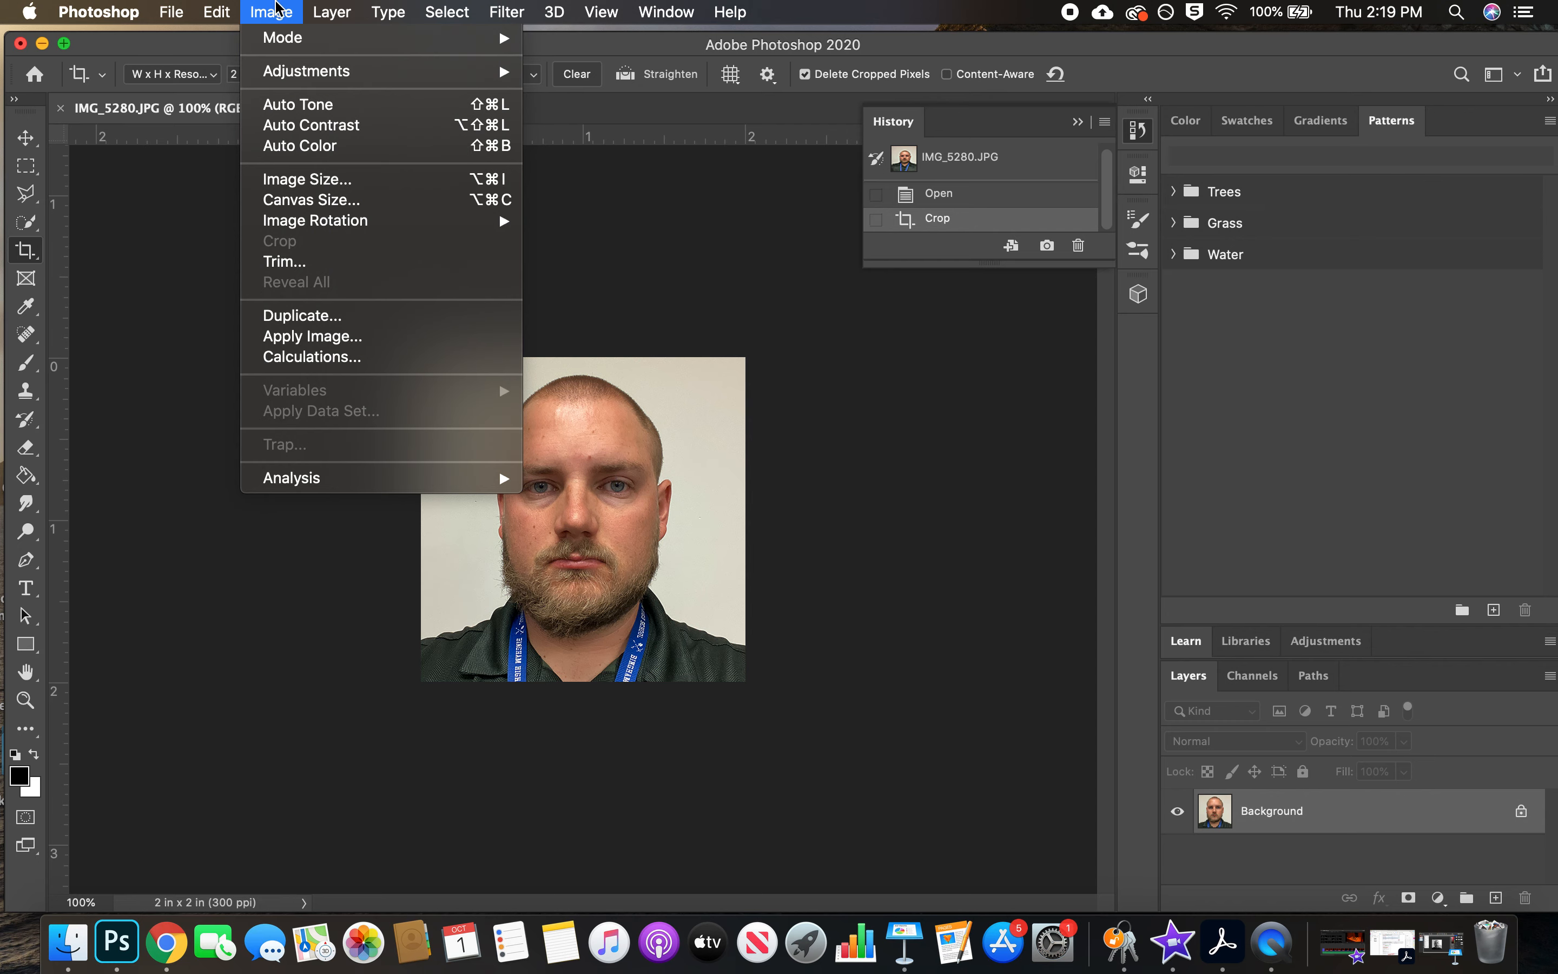
mouse_move(329, 71)
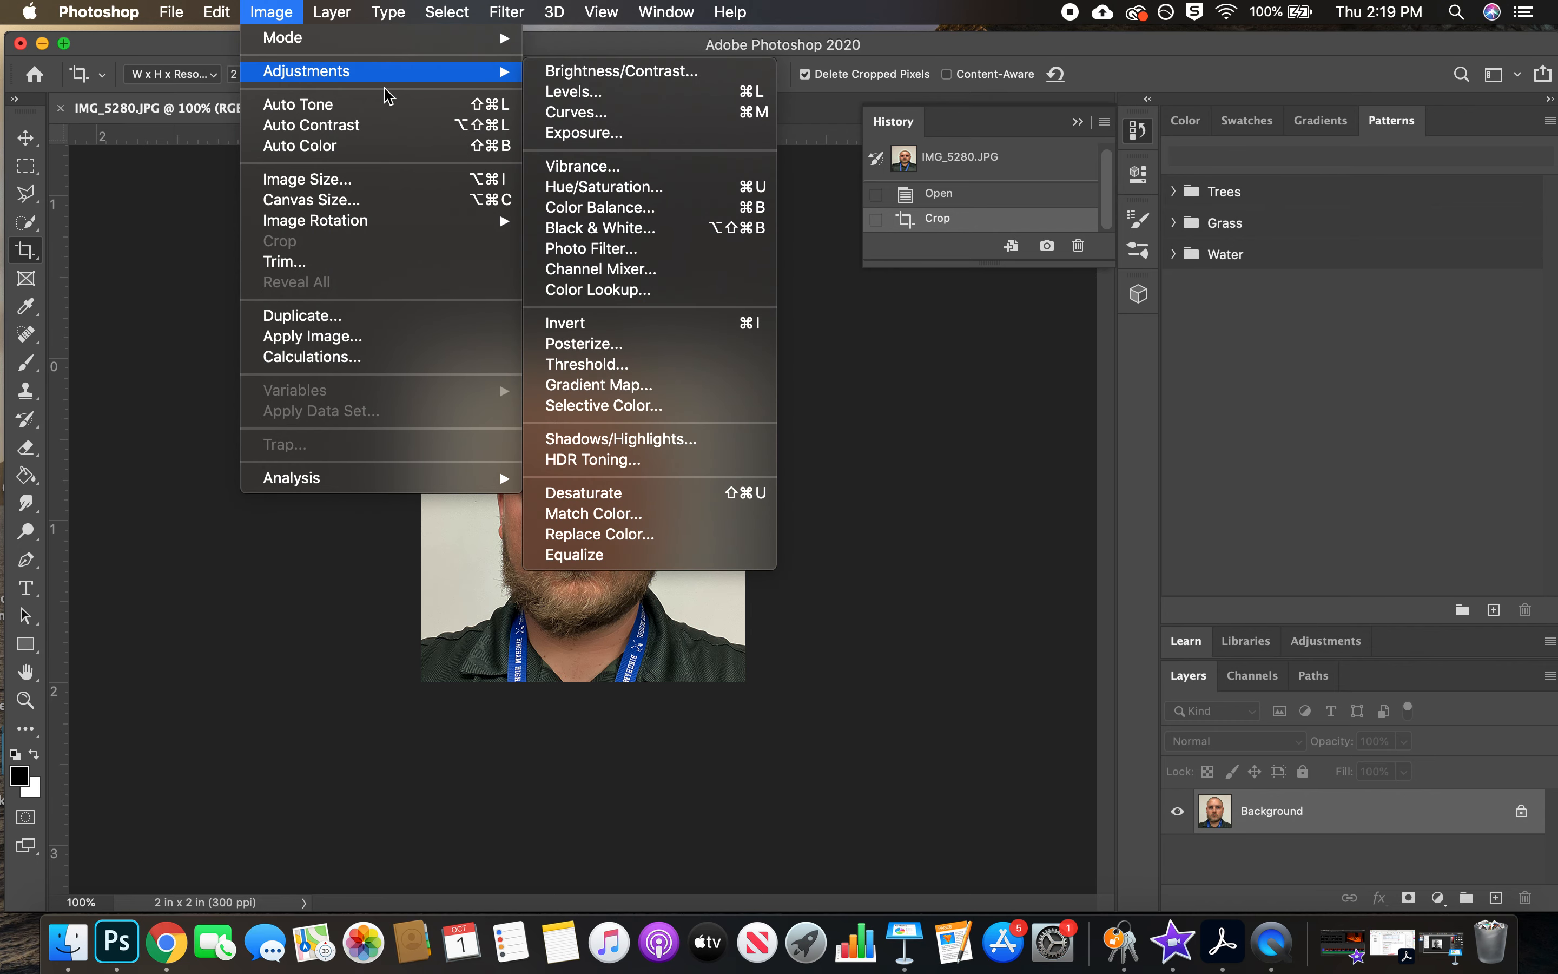
left_click(628, 232)
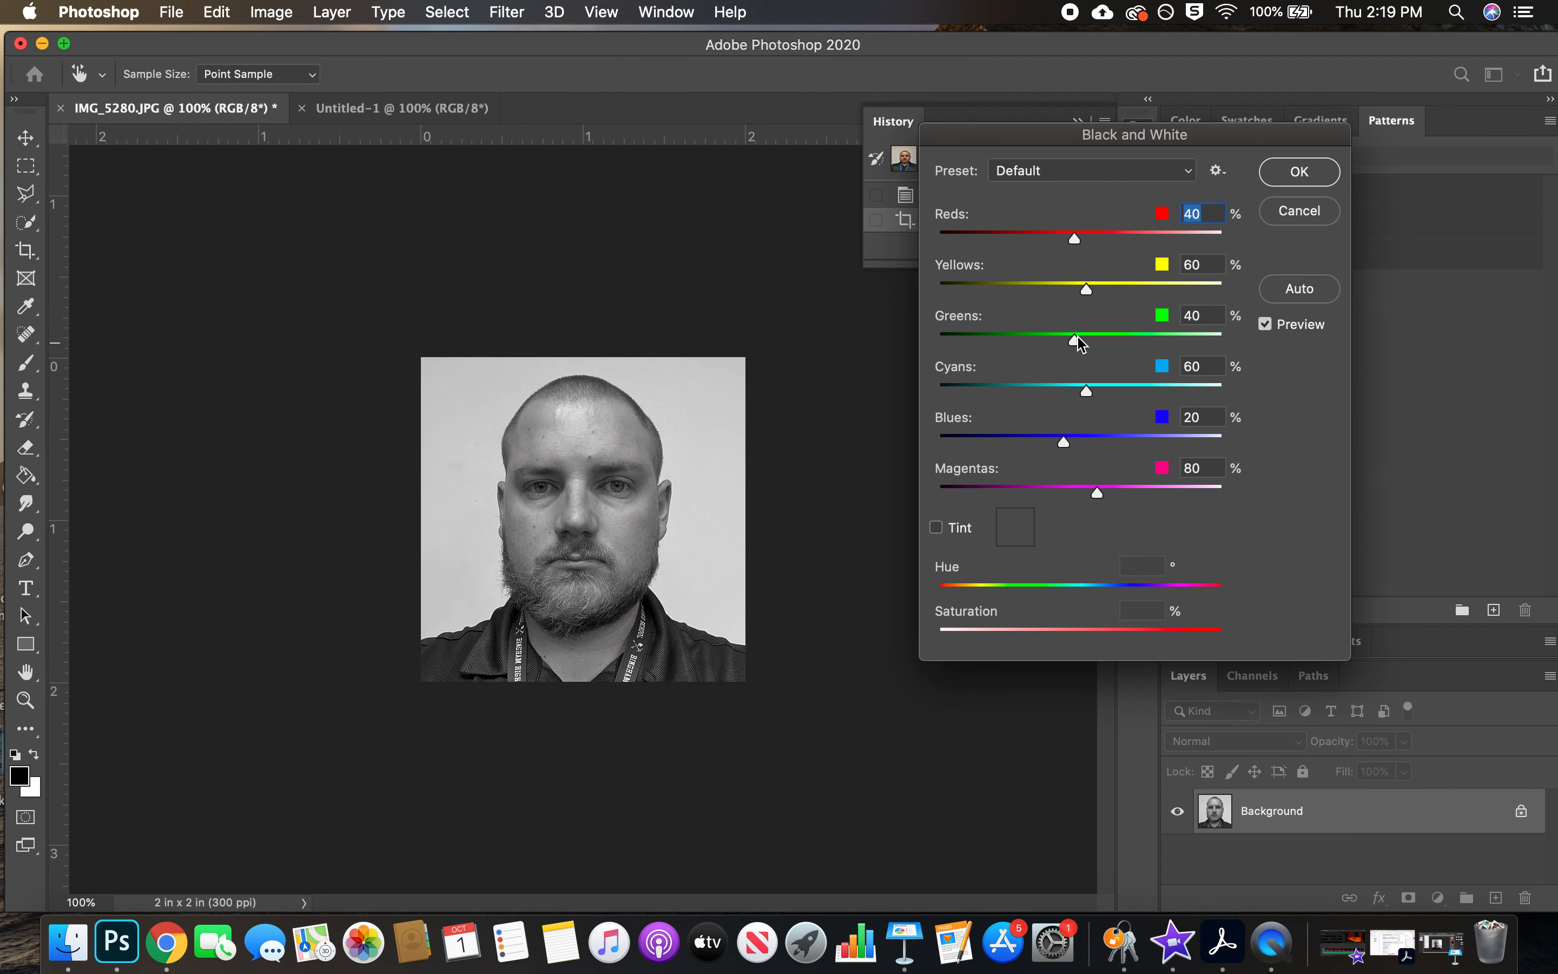
left_click_drag(1088, 291, 1121, 289)
mouse_move(1074, 238)
left_mouse_down()
mouse_move(1019, 236)
mouse_move(1074, 240)
left_mouse_up()
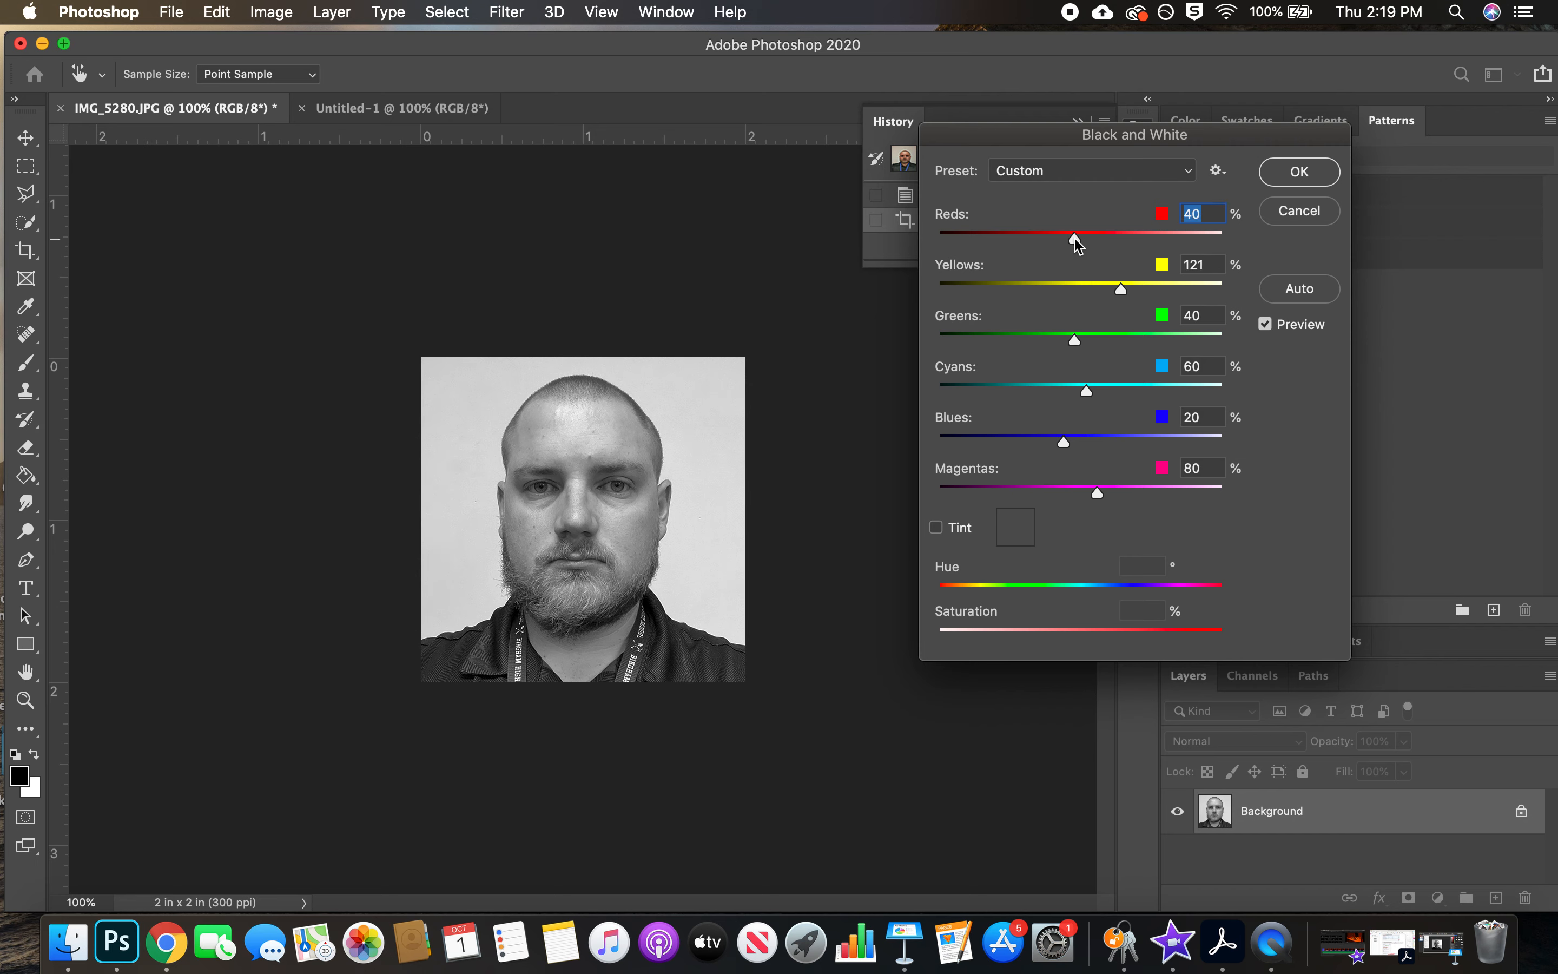
left_click_drag(1063, 442, 1040, 445)
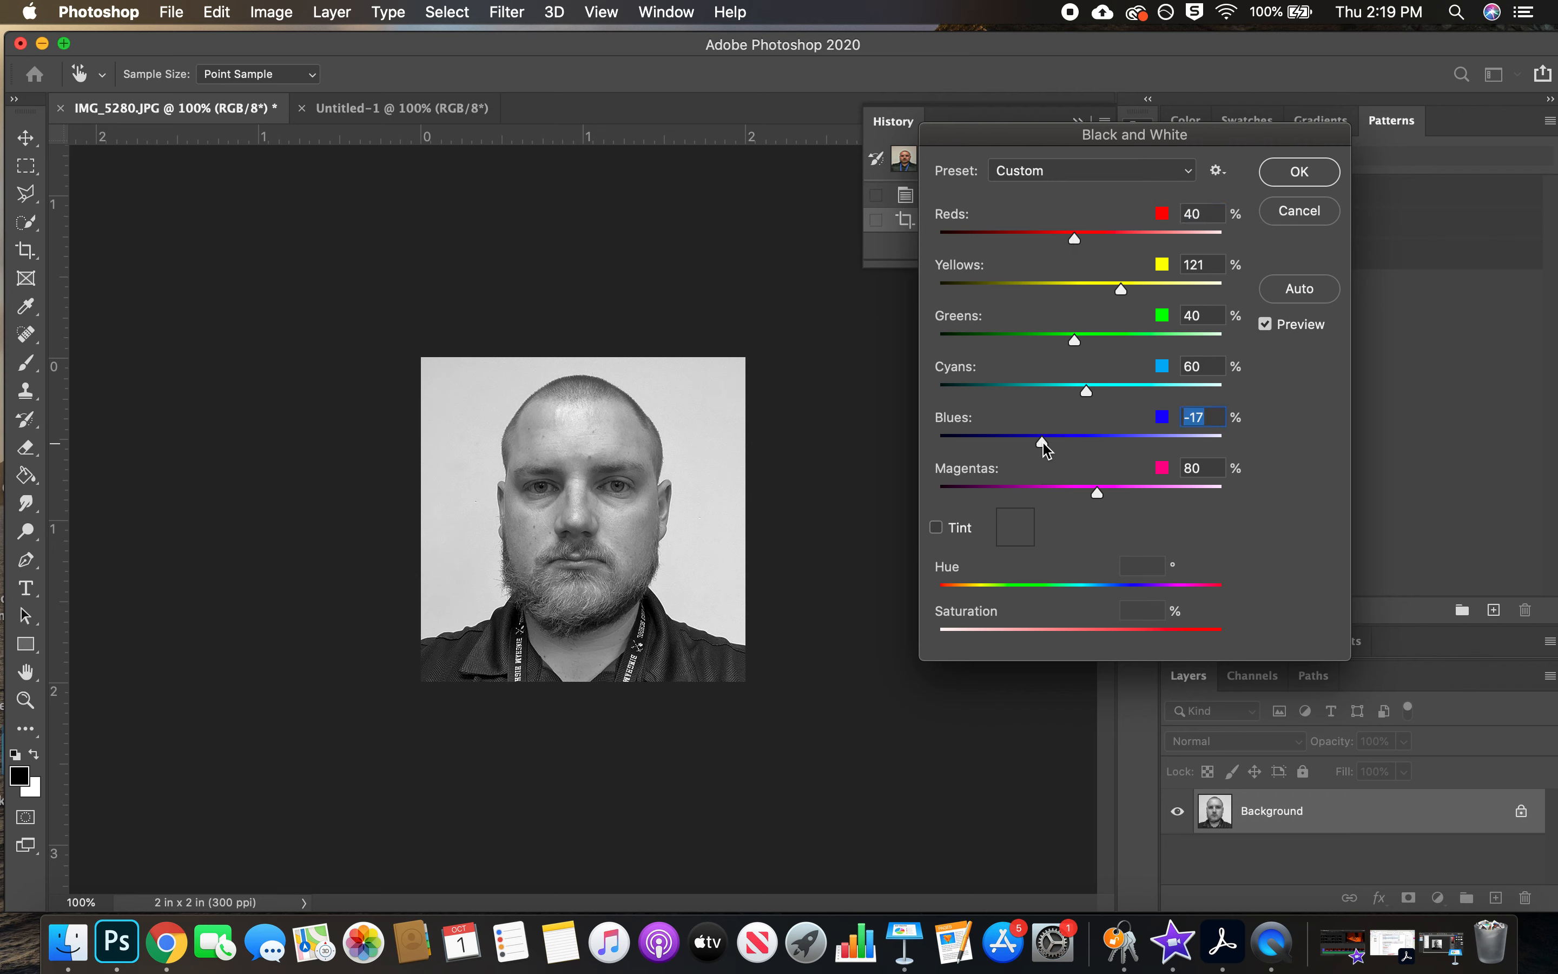
left_click(1299, 180)
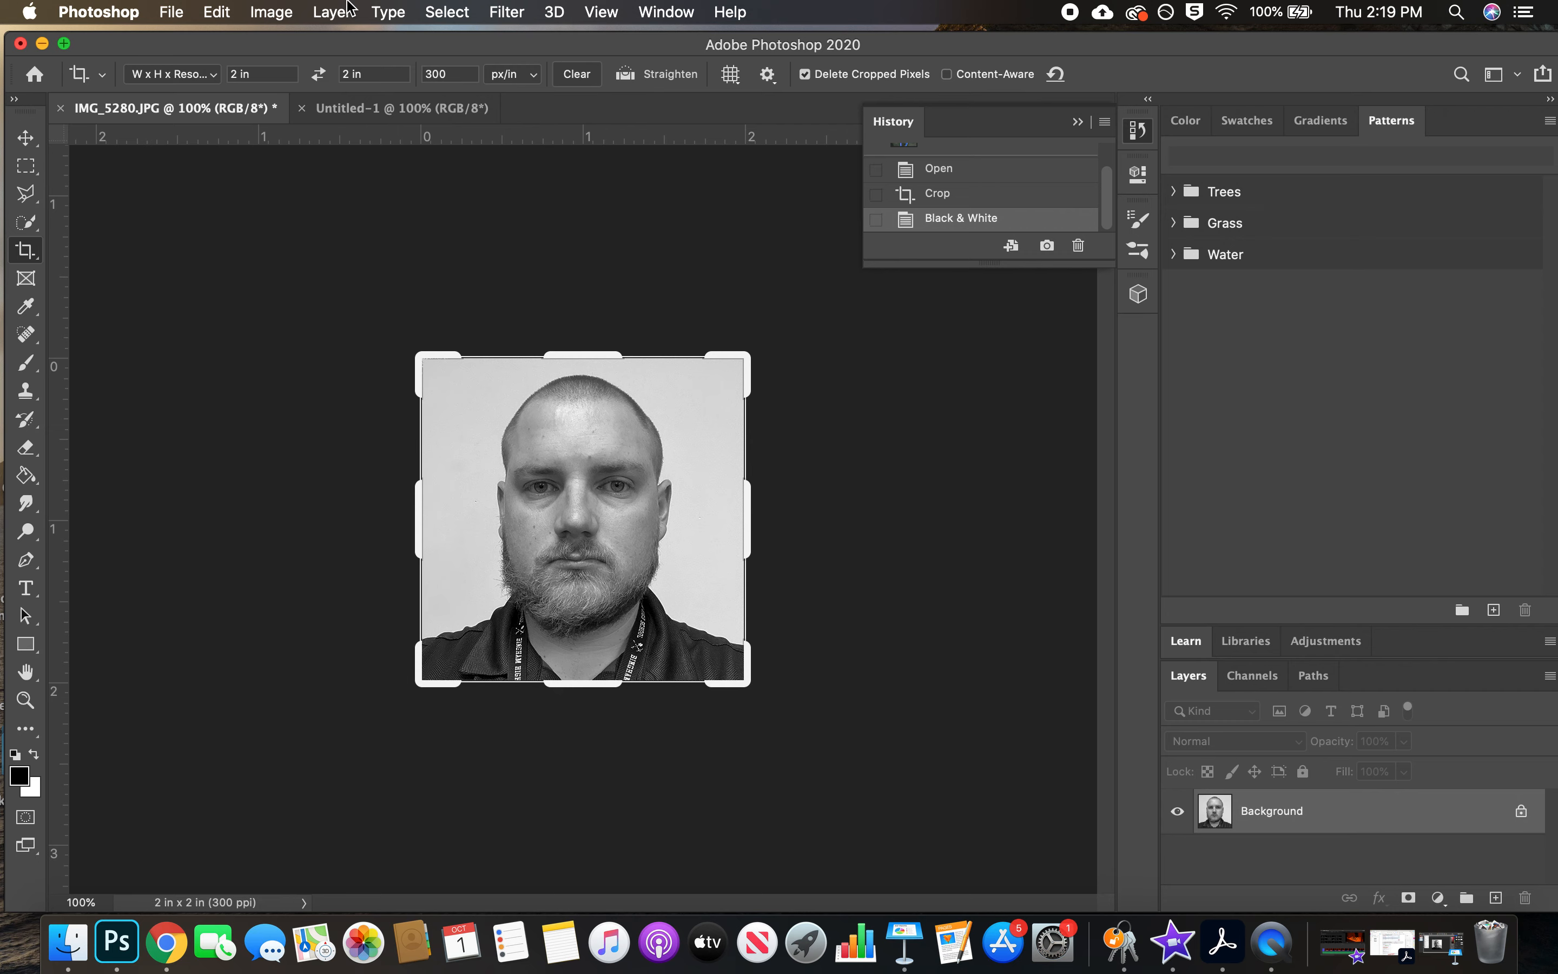
Posterize the black-and-white portrait at 4 levels, comparing the effect at lower and higher level counts before applying it
left_click(278, 10)
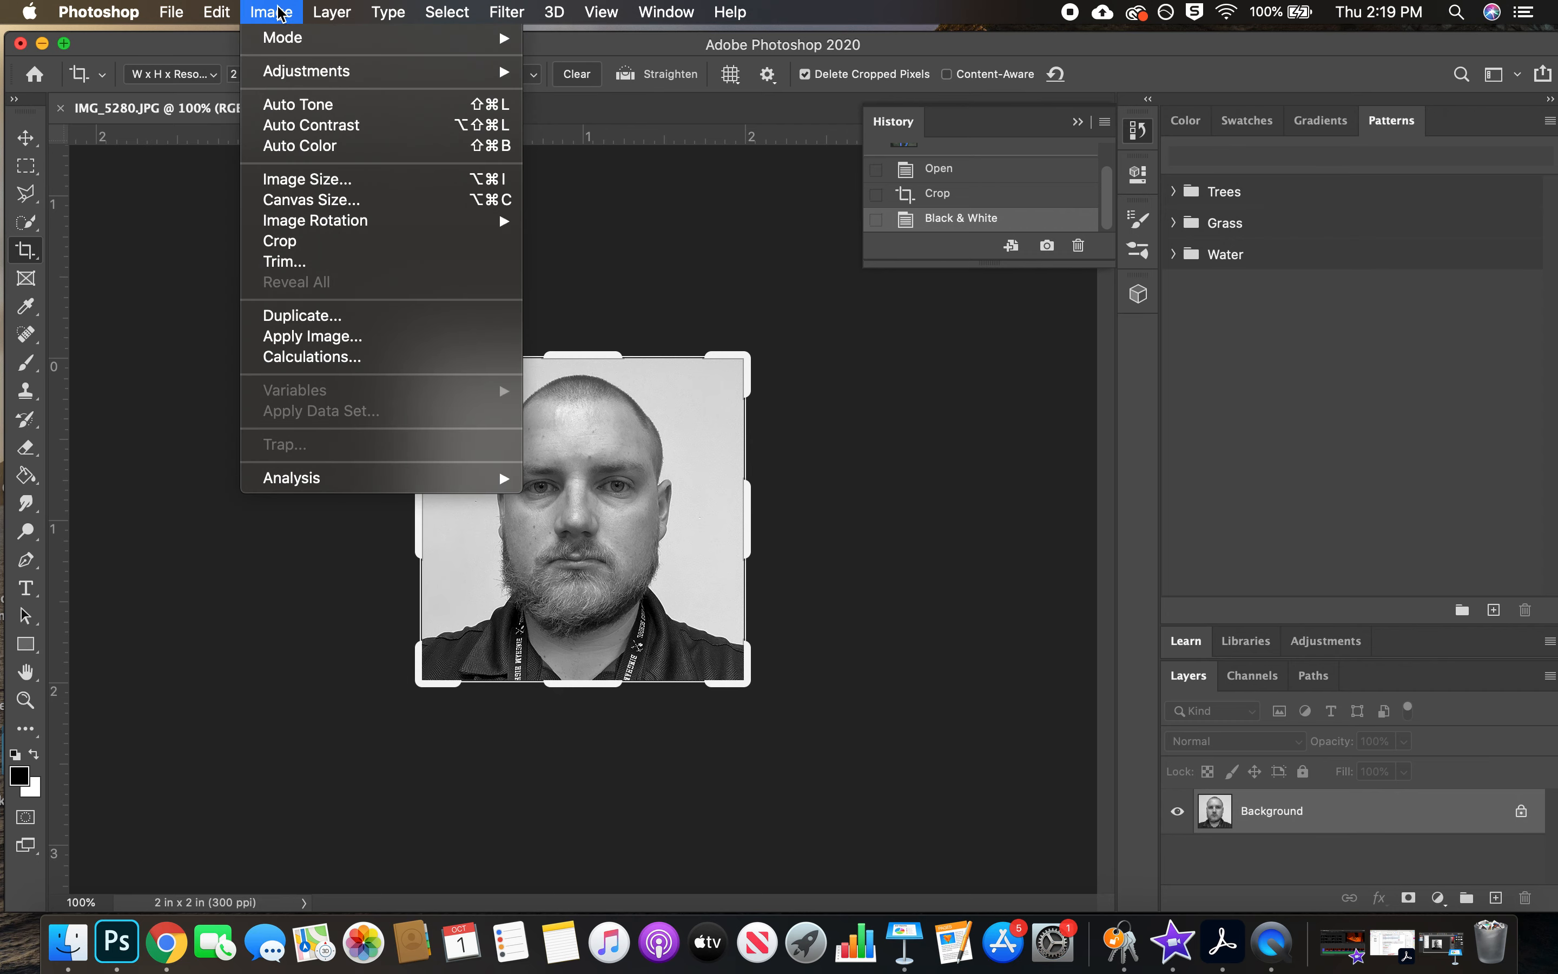
mouse_move(322, 77)
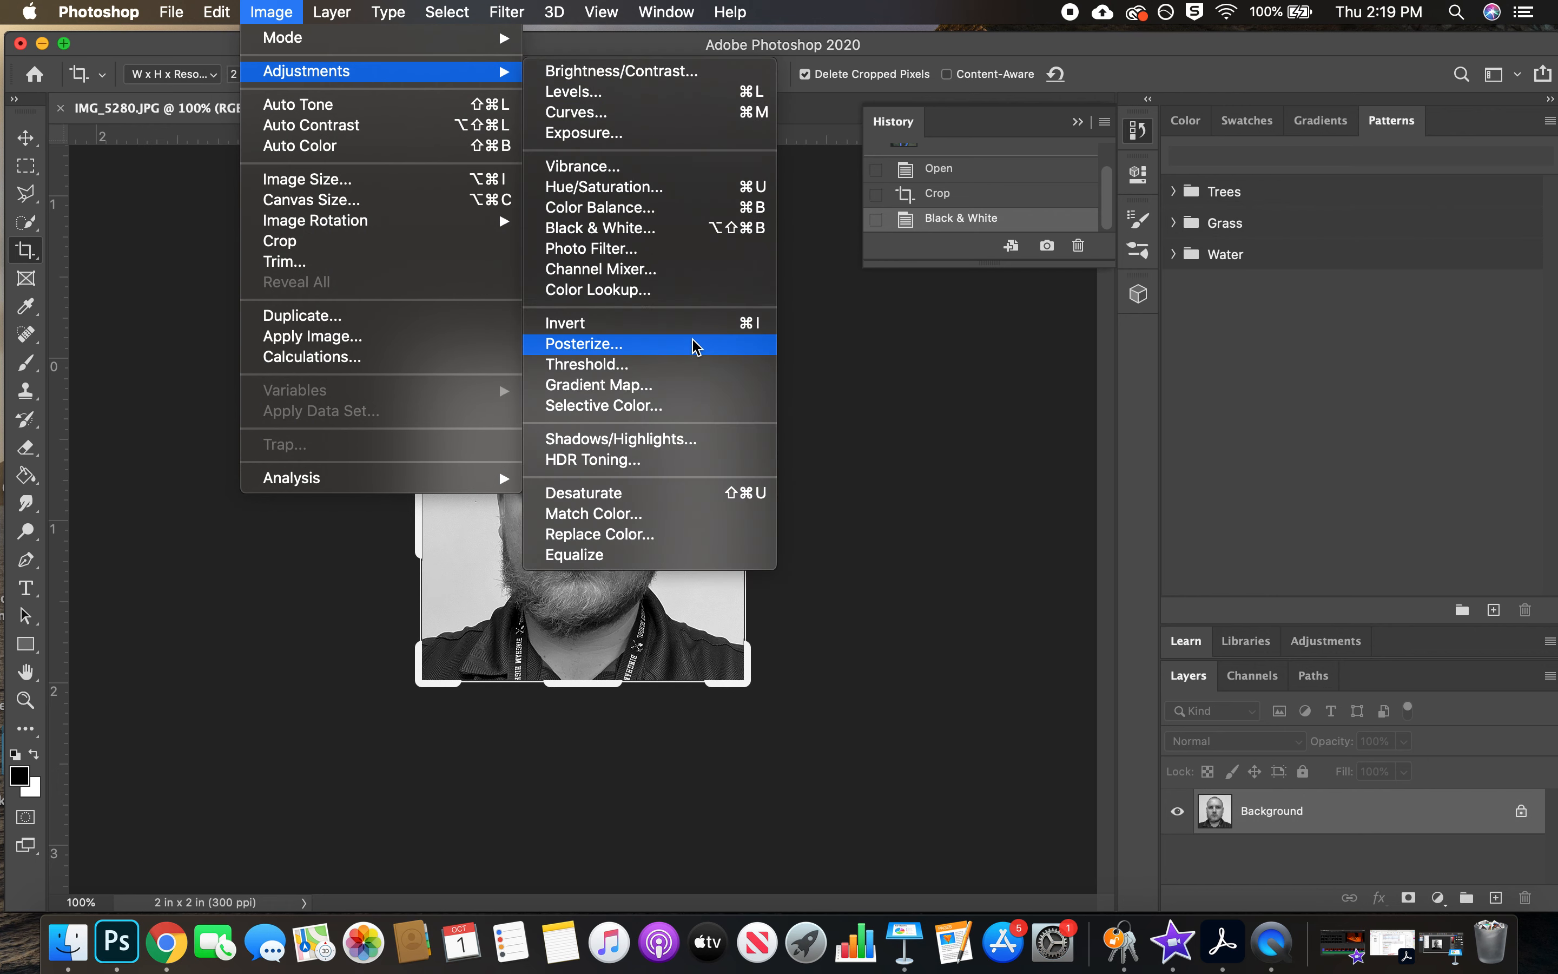
left_click(596, 350)
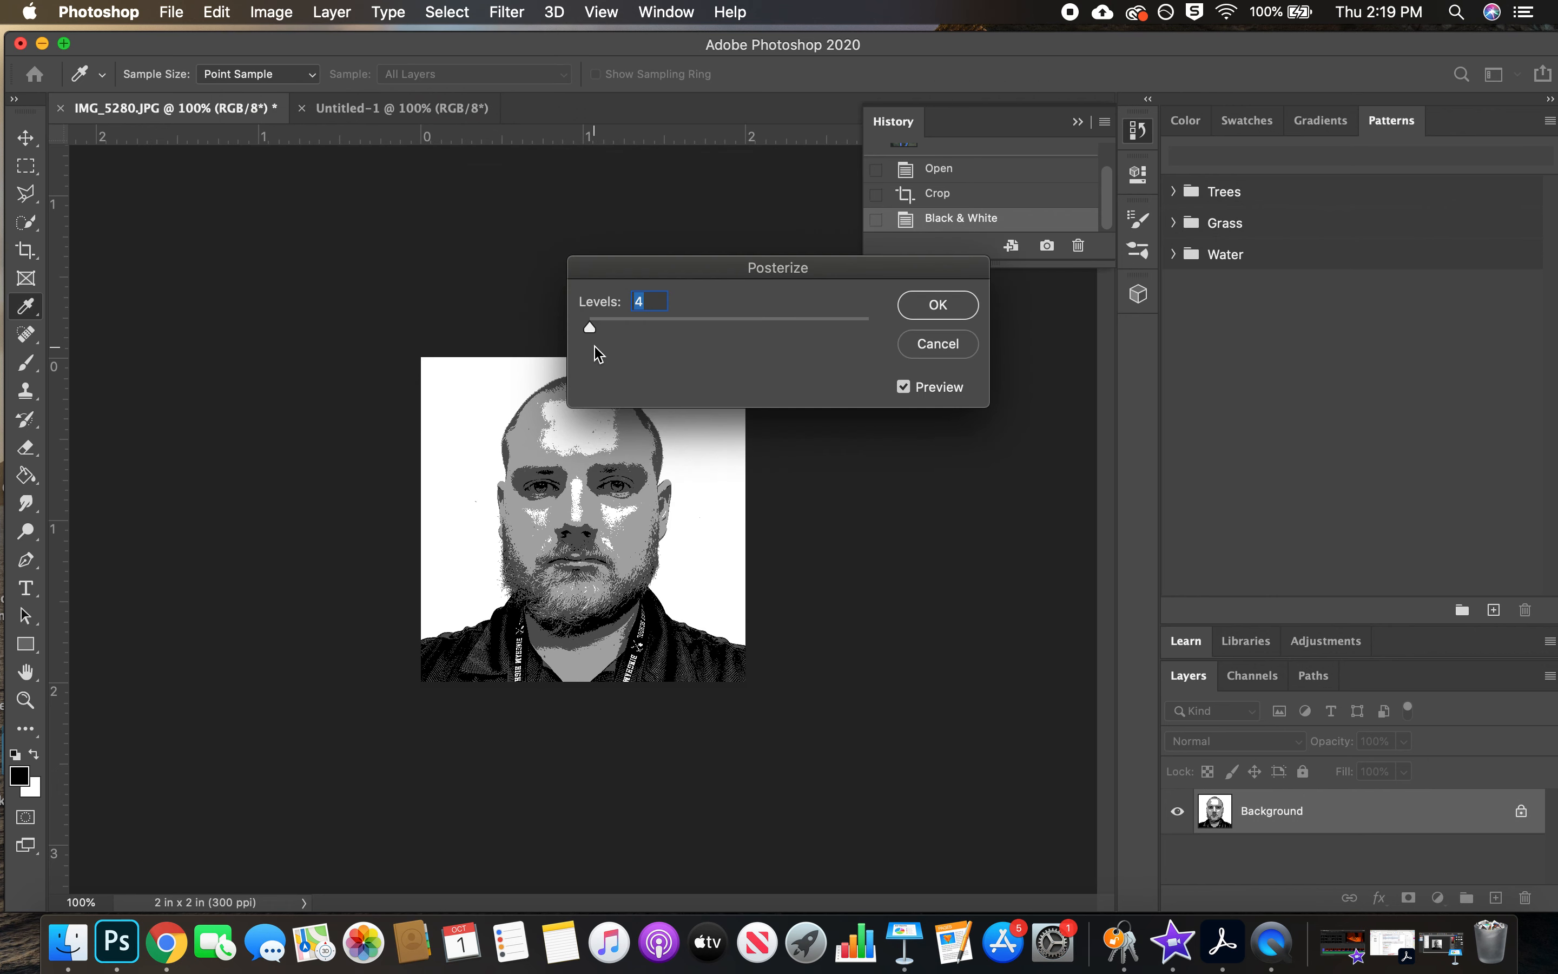
left_click_drag(653, 274, 929, 264)
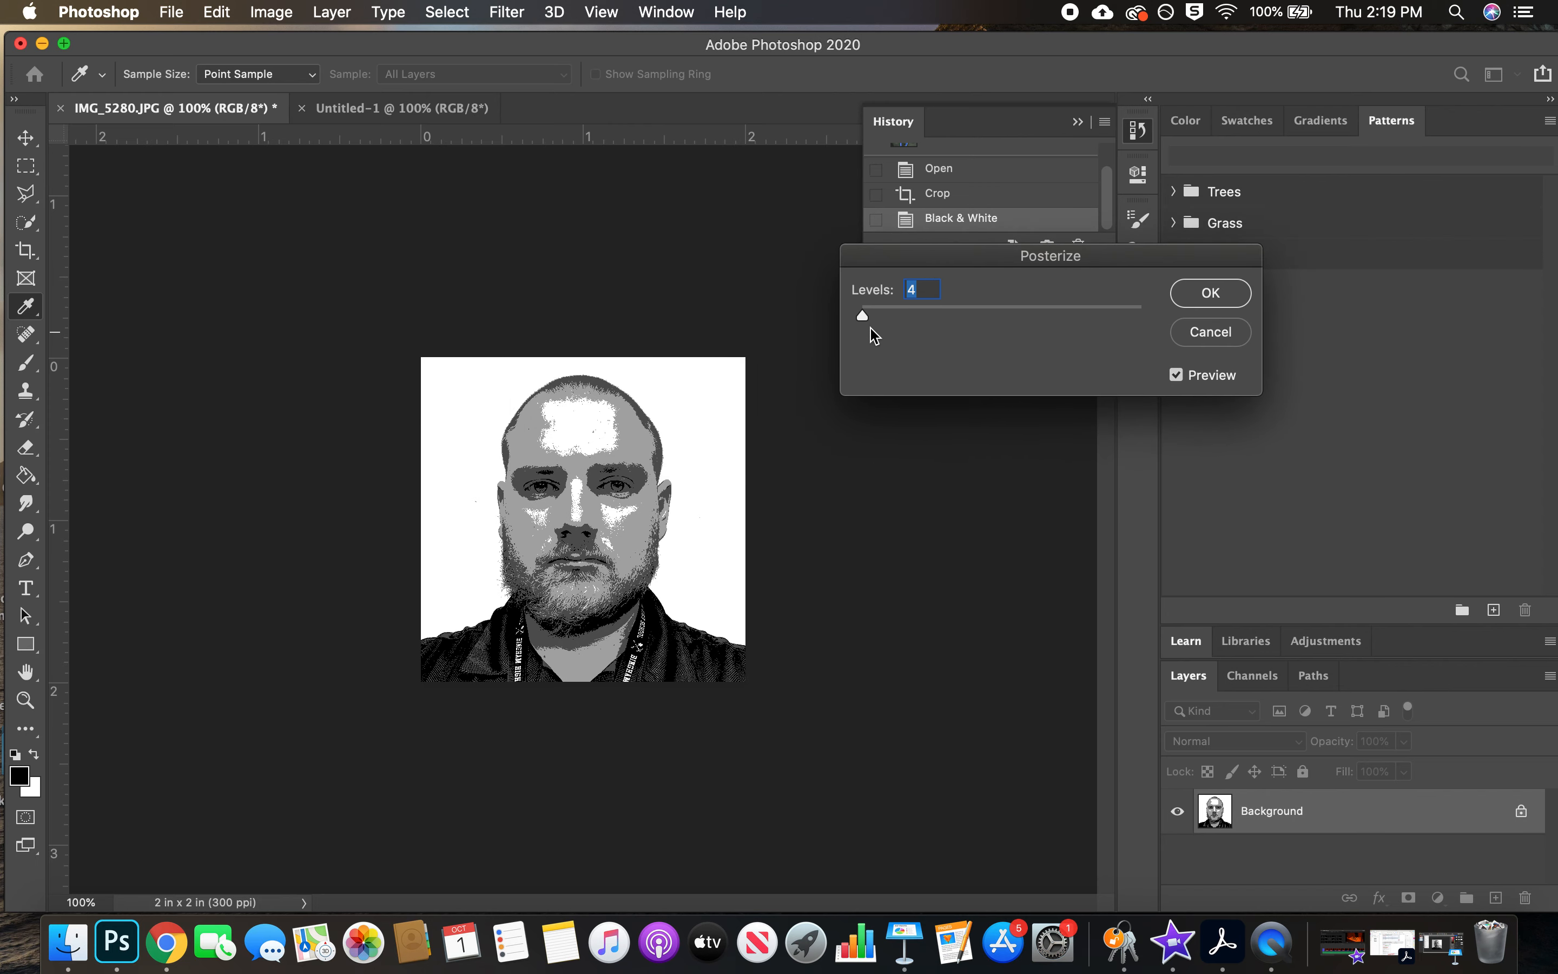
left_click_drag(864, 326, 863, 325)
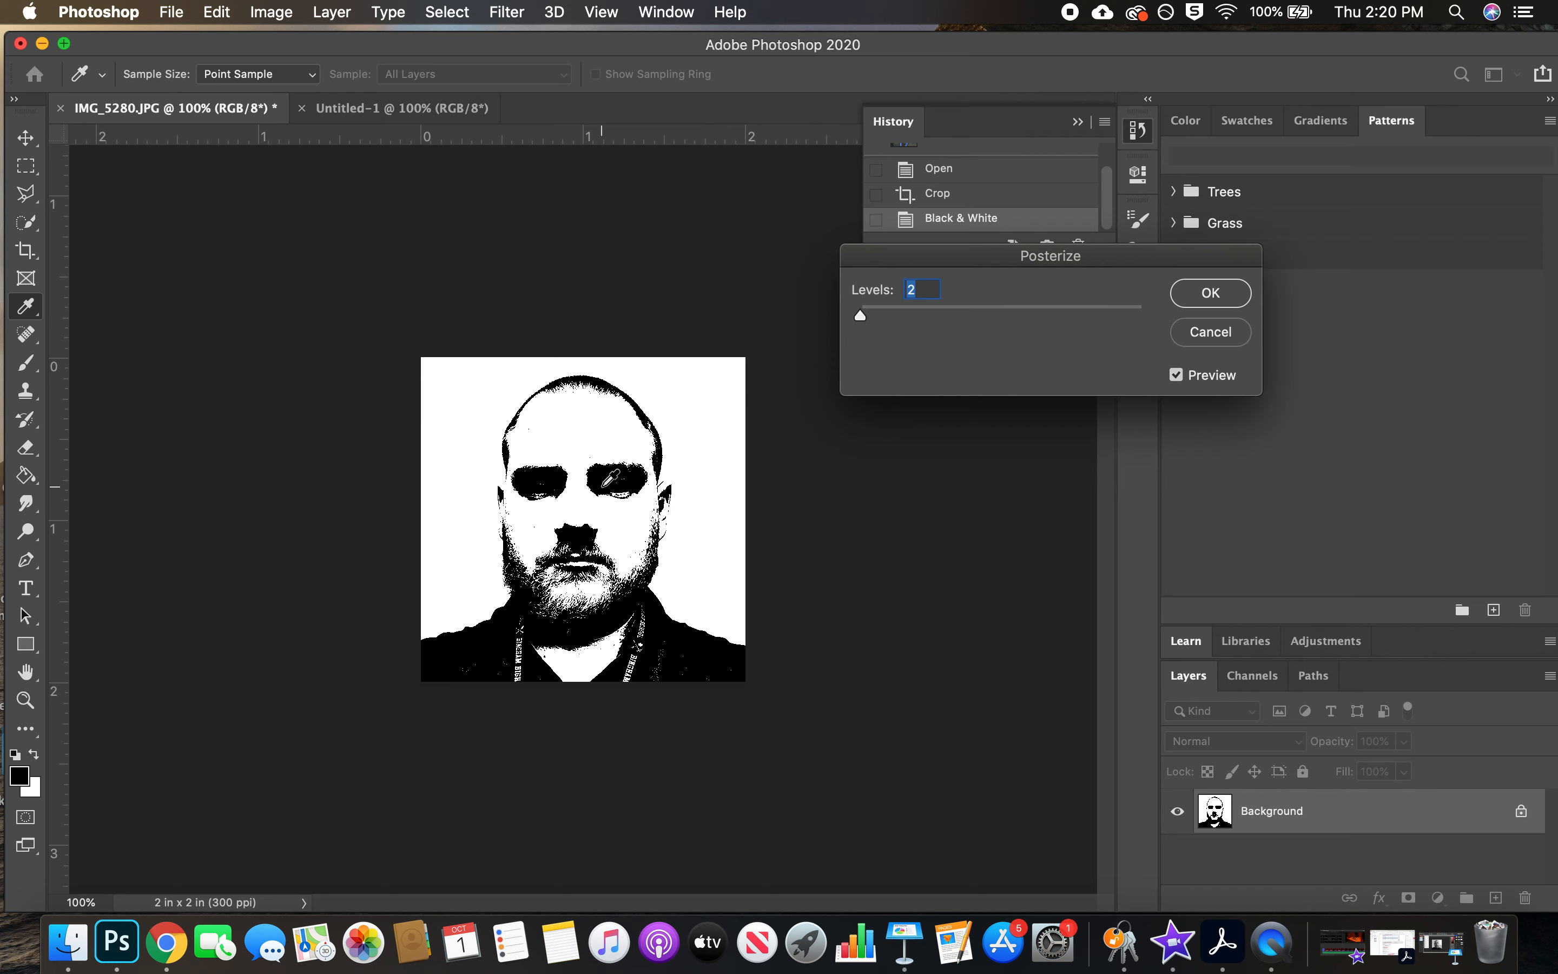
left_click_drag(863, 318, 1184, 325)
left_click(1142, 319)
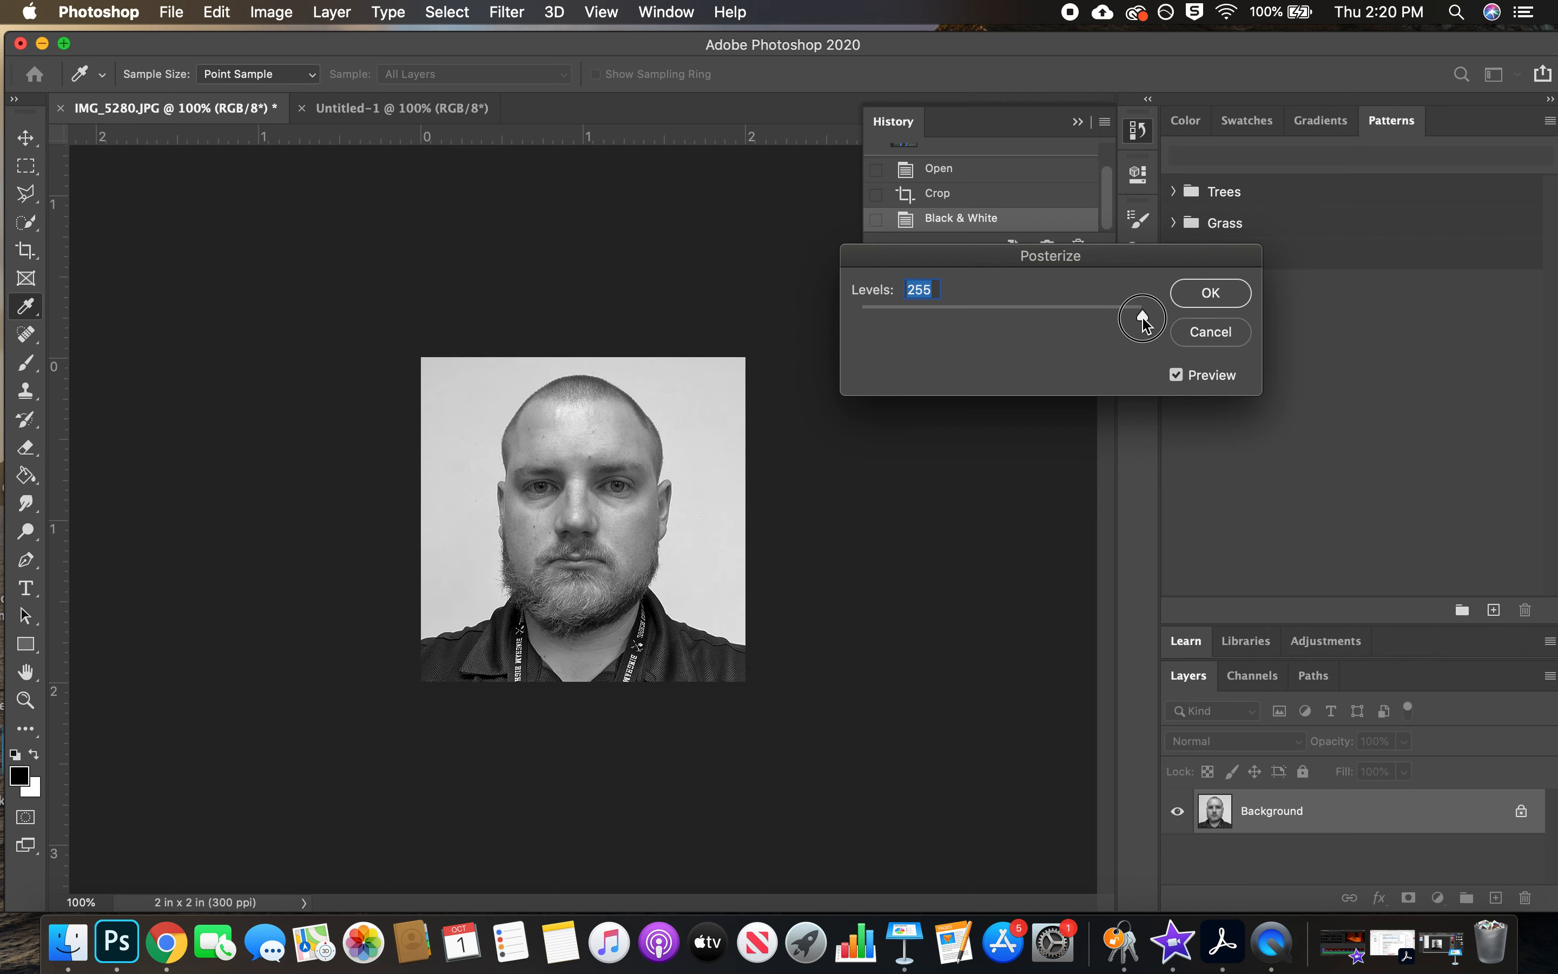
left_click_drag(1142, 319, 867, 320)
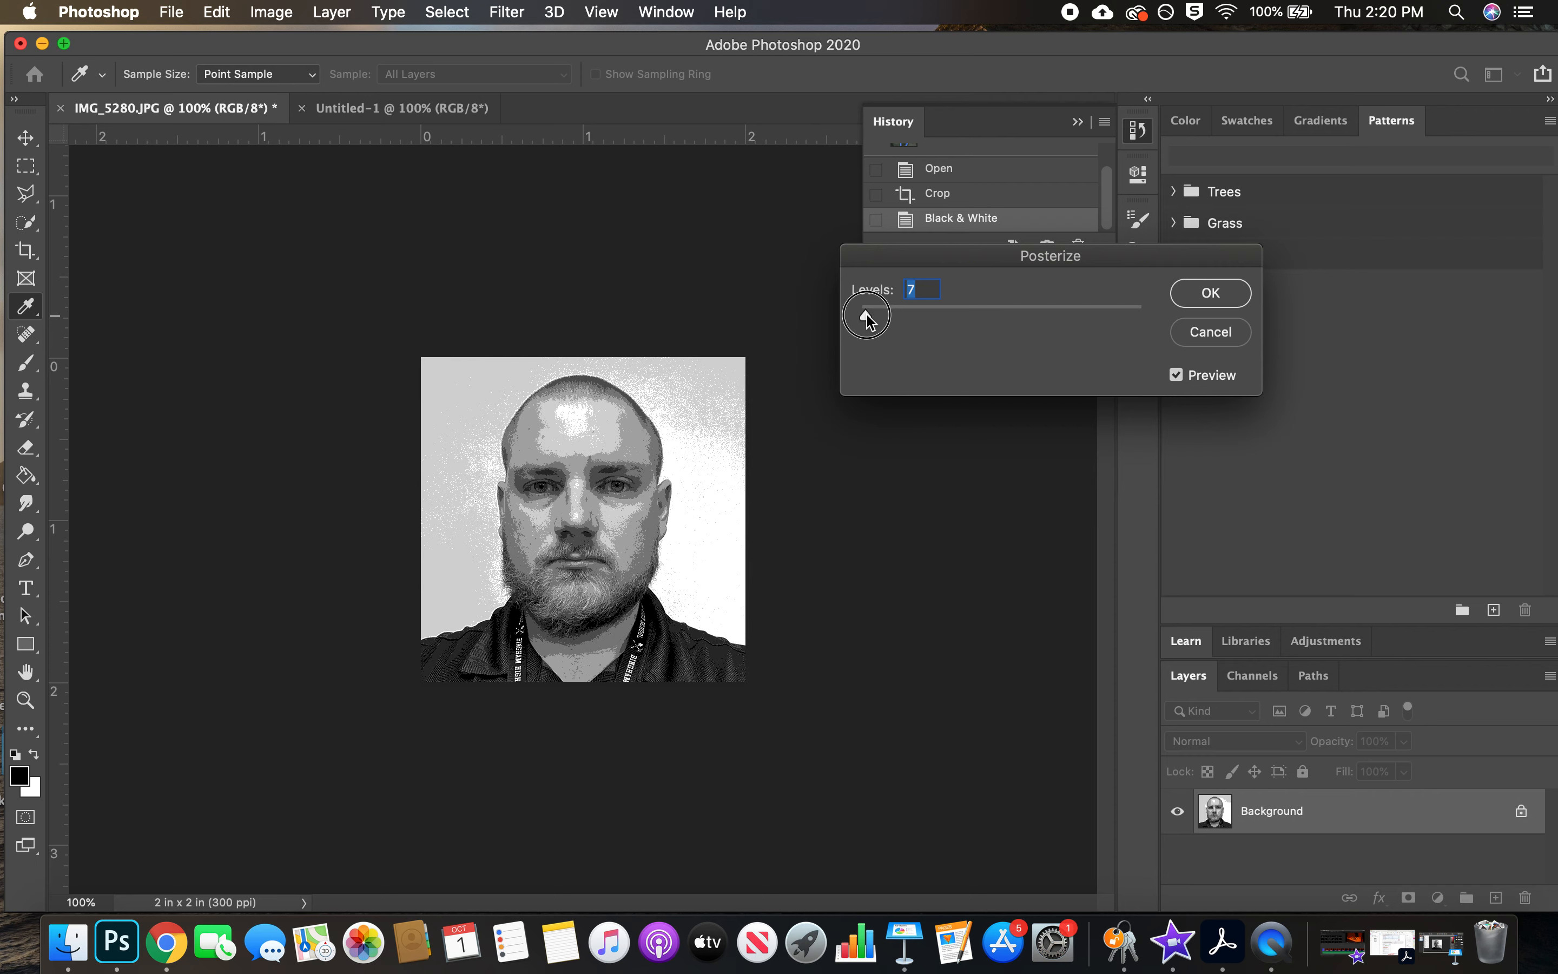
left_click_drag(868, 320, 867, 320)
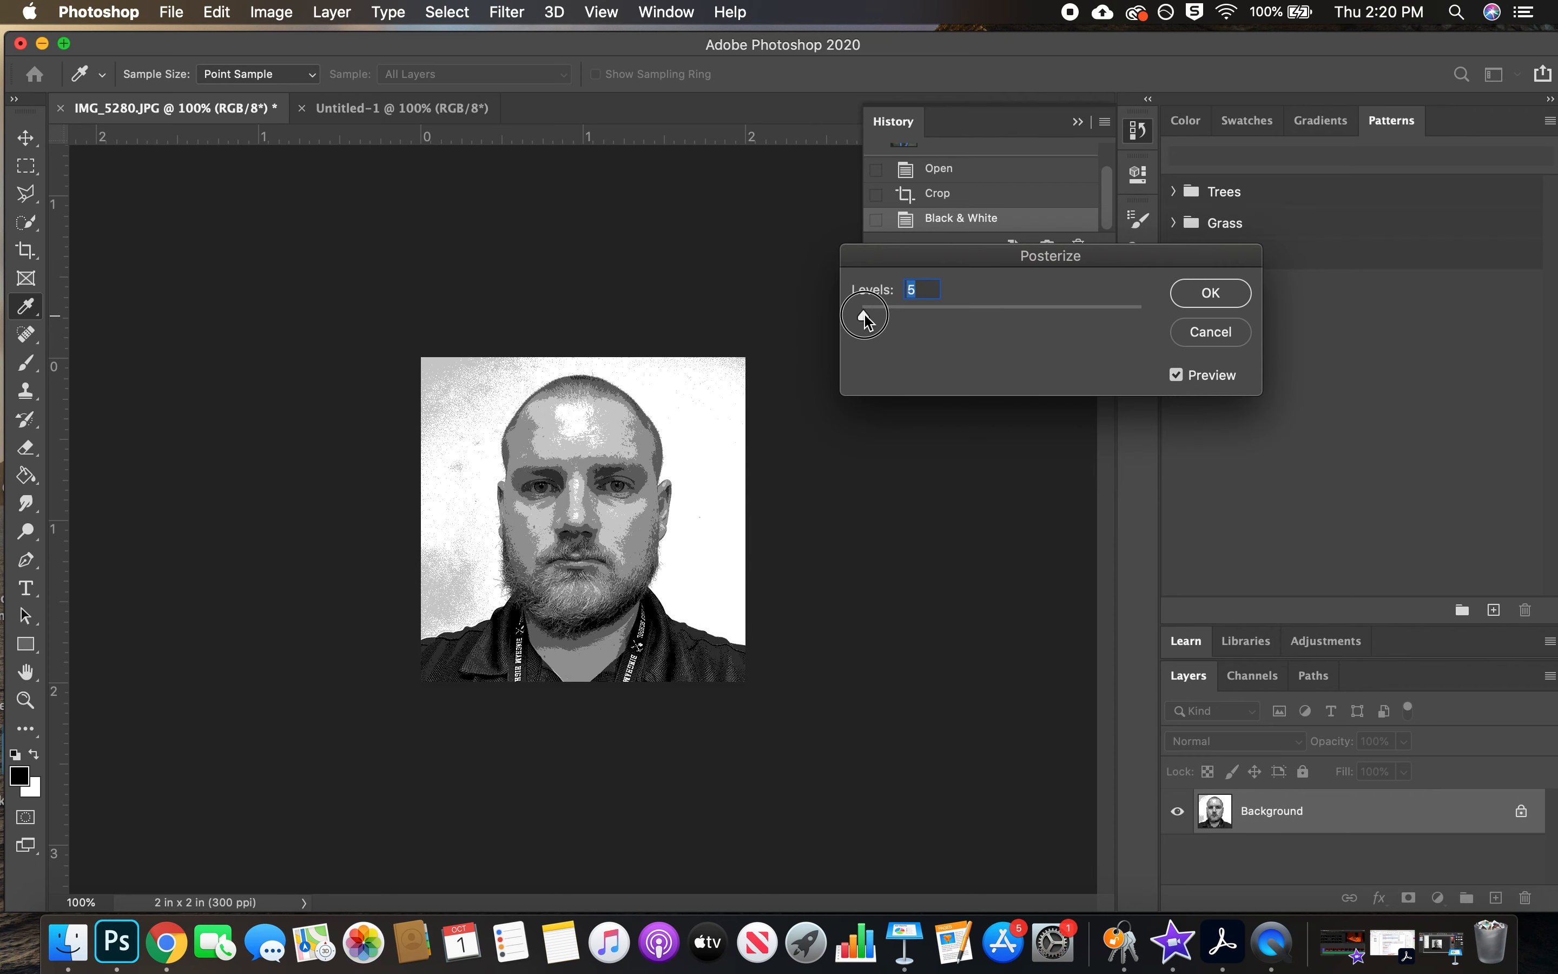
left_click_drag(866, 320, 864, 320)
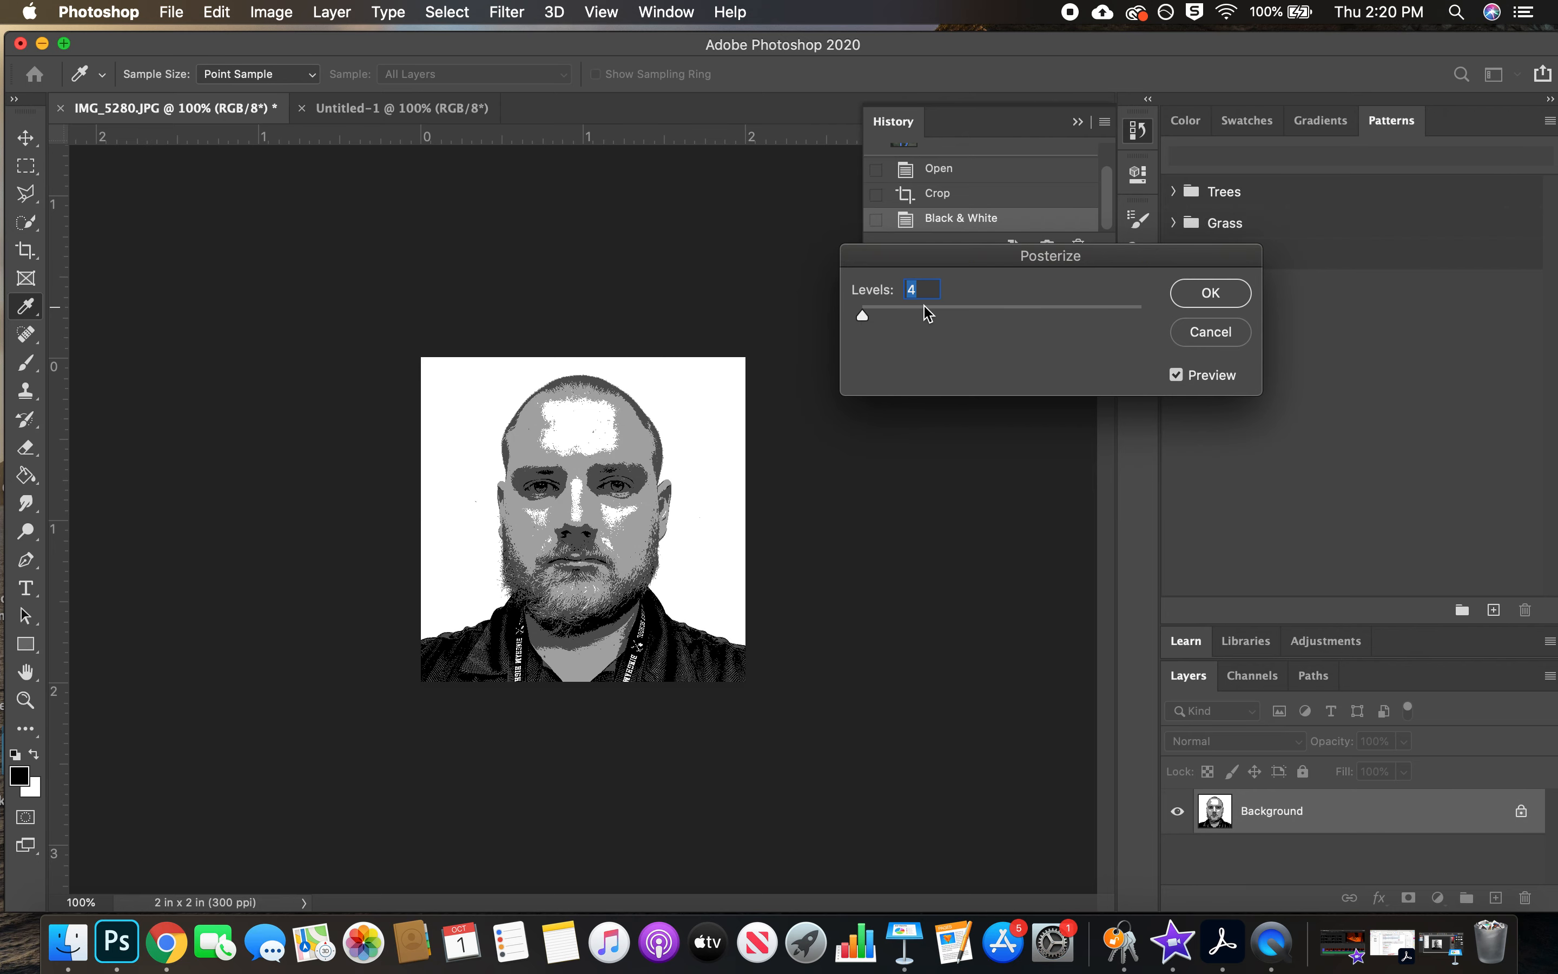
left_click(1210, 293)
key("c")
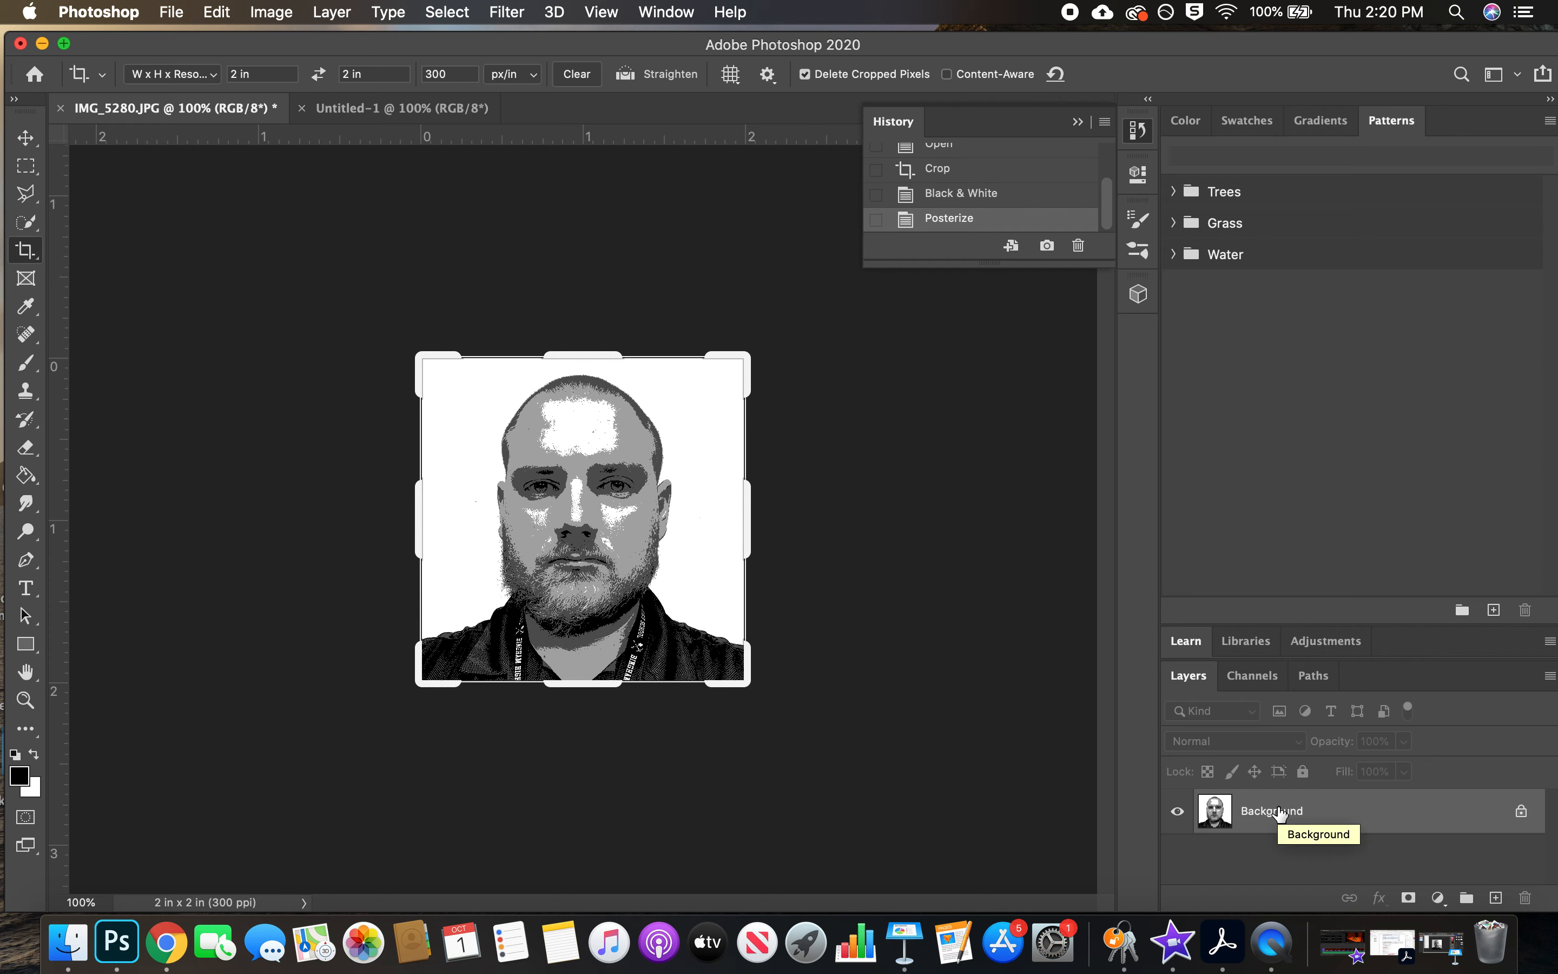
Duplicate the posterized Background layer to make four copies above it
key("super+j")
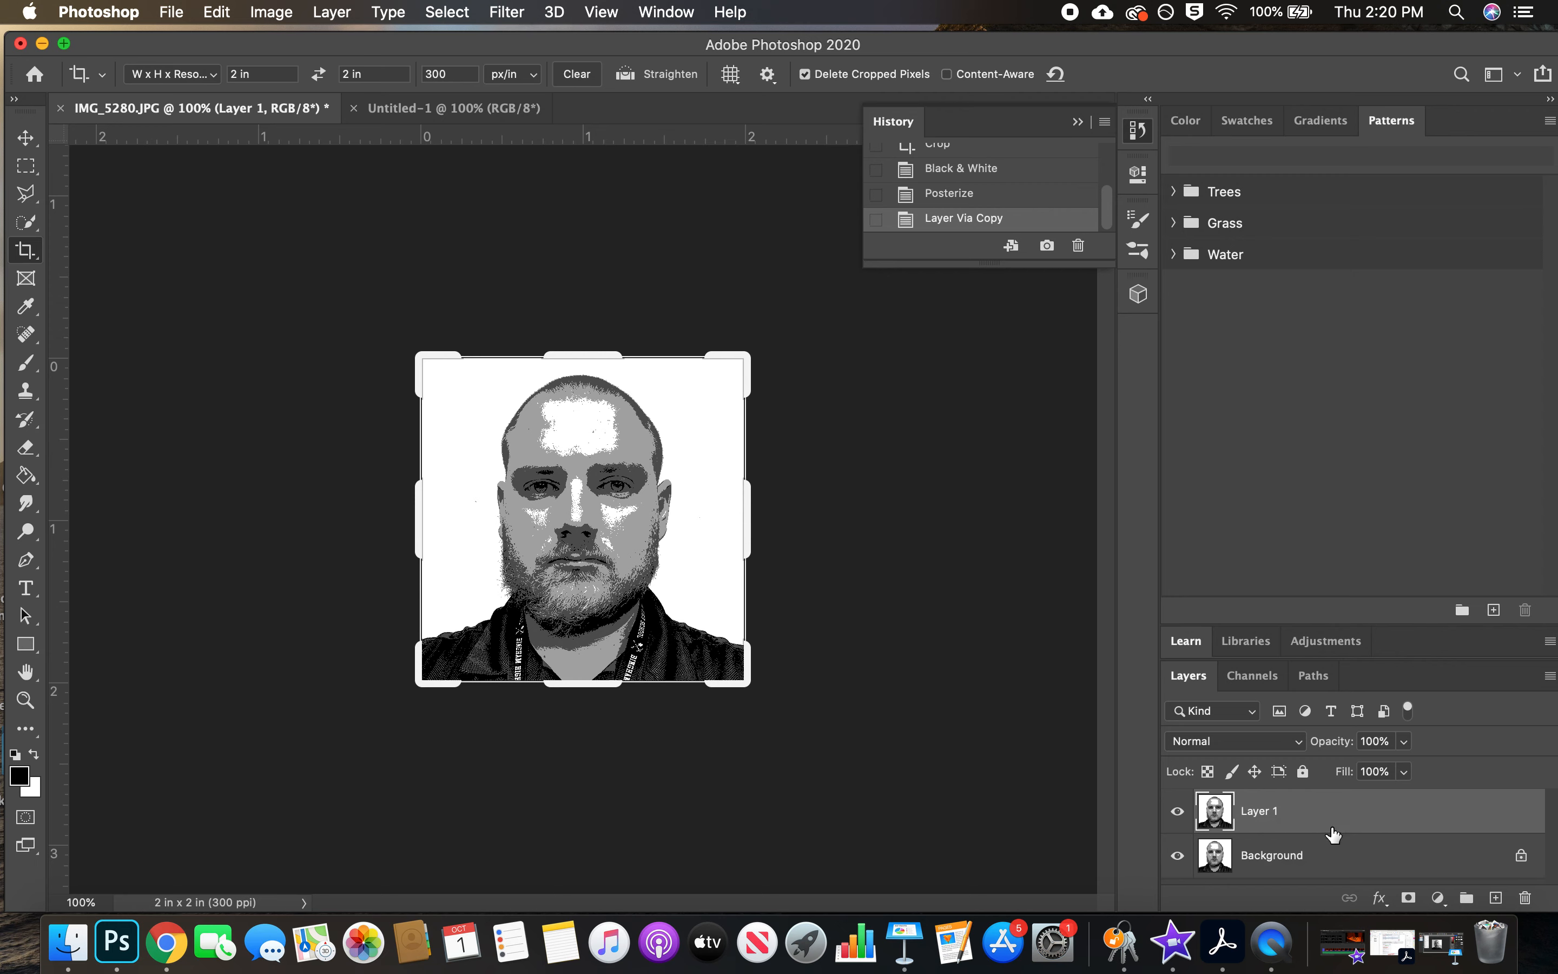
key("super+j")
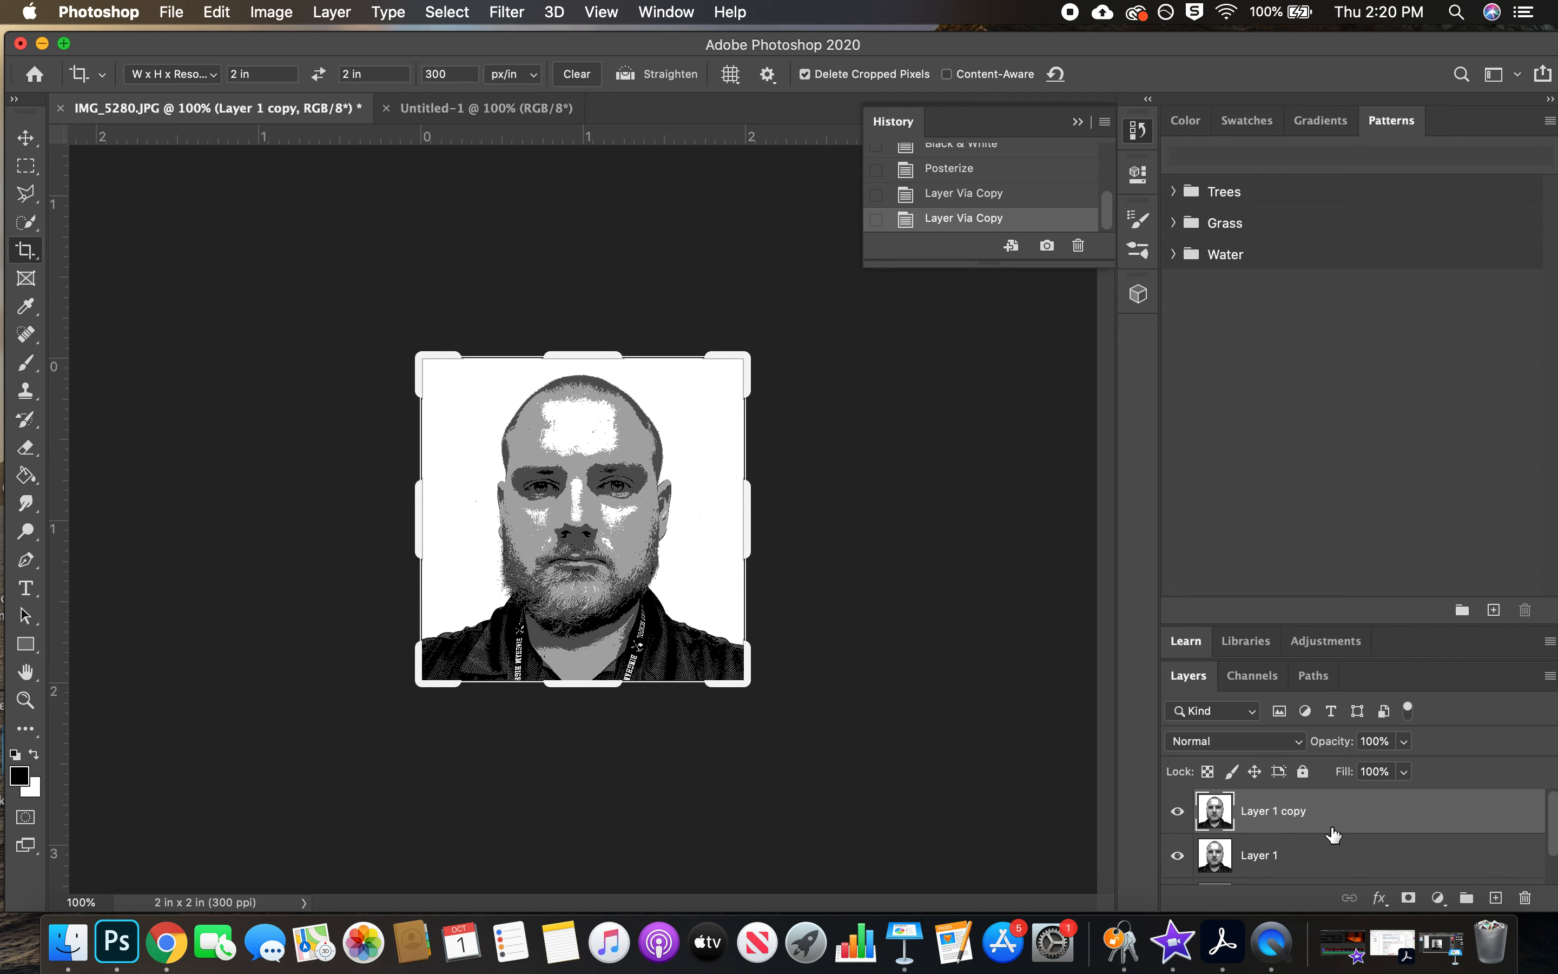
key("super+j")
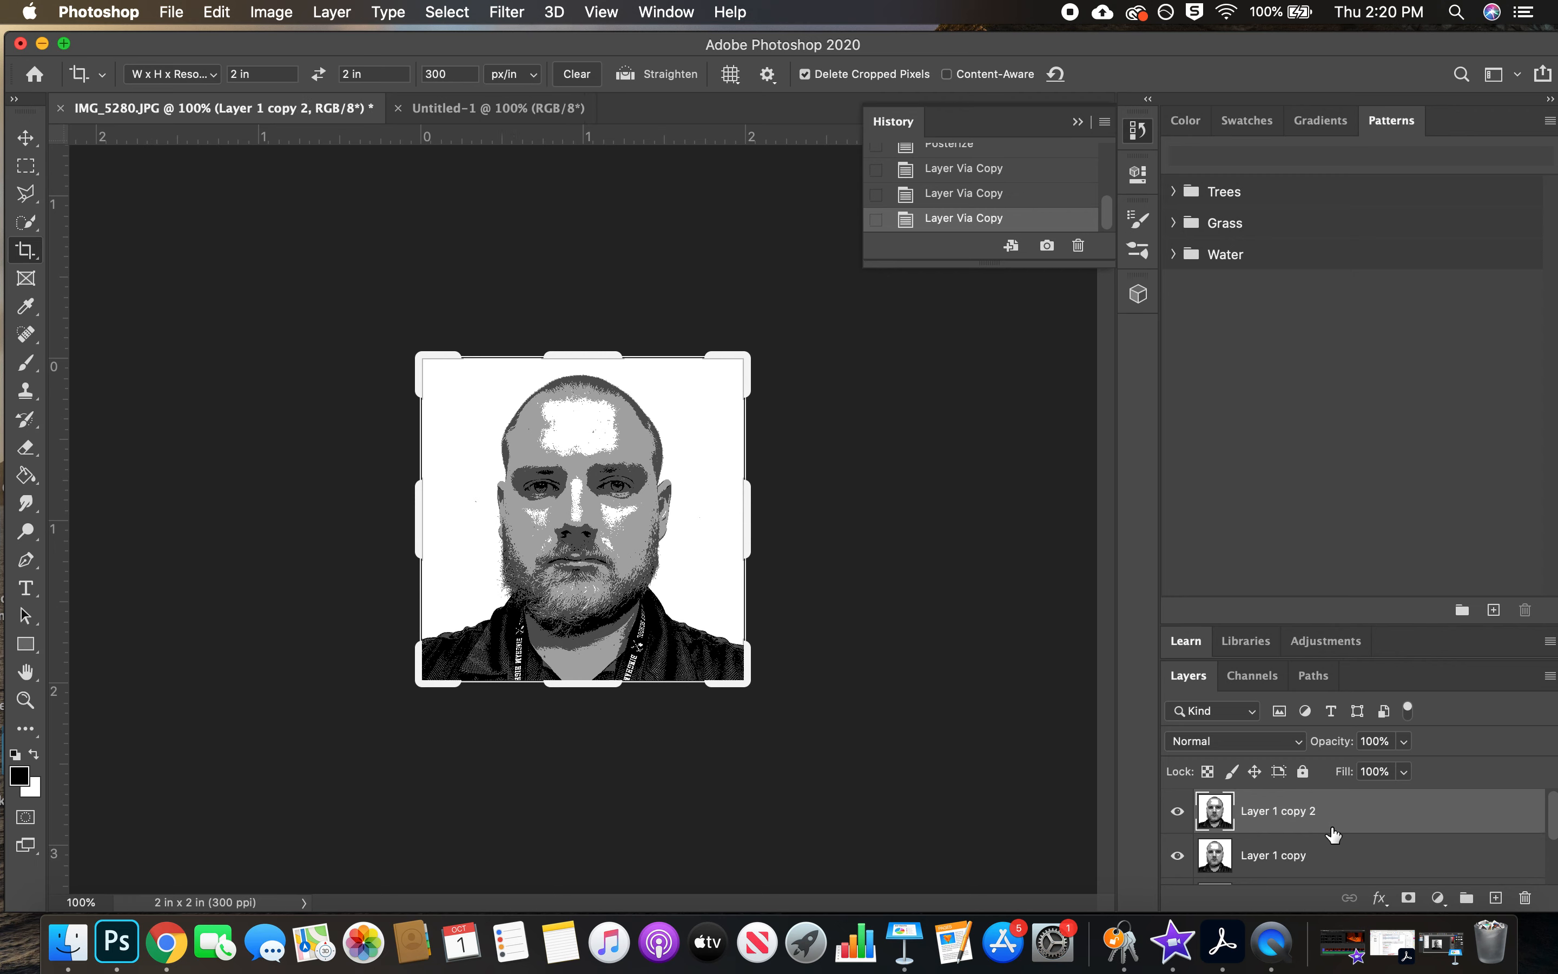
key("super+j")
Hide the layers Layer 1 copy 3, Layer 1 copy 2 and Layer 1 copy, and make Layer 1 the active layer
scroll(1333, 835, "up", 3)
left_click(1178, 812)
left_click(1177, 855)
scroll(1179, 856, "down", 1)
left_click(1177, 855)
scroll(1276, 821, "down", 2)
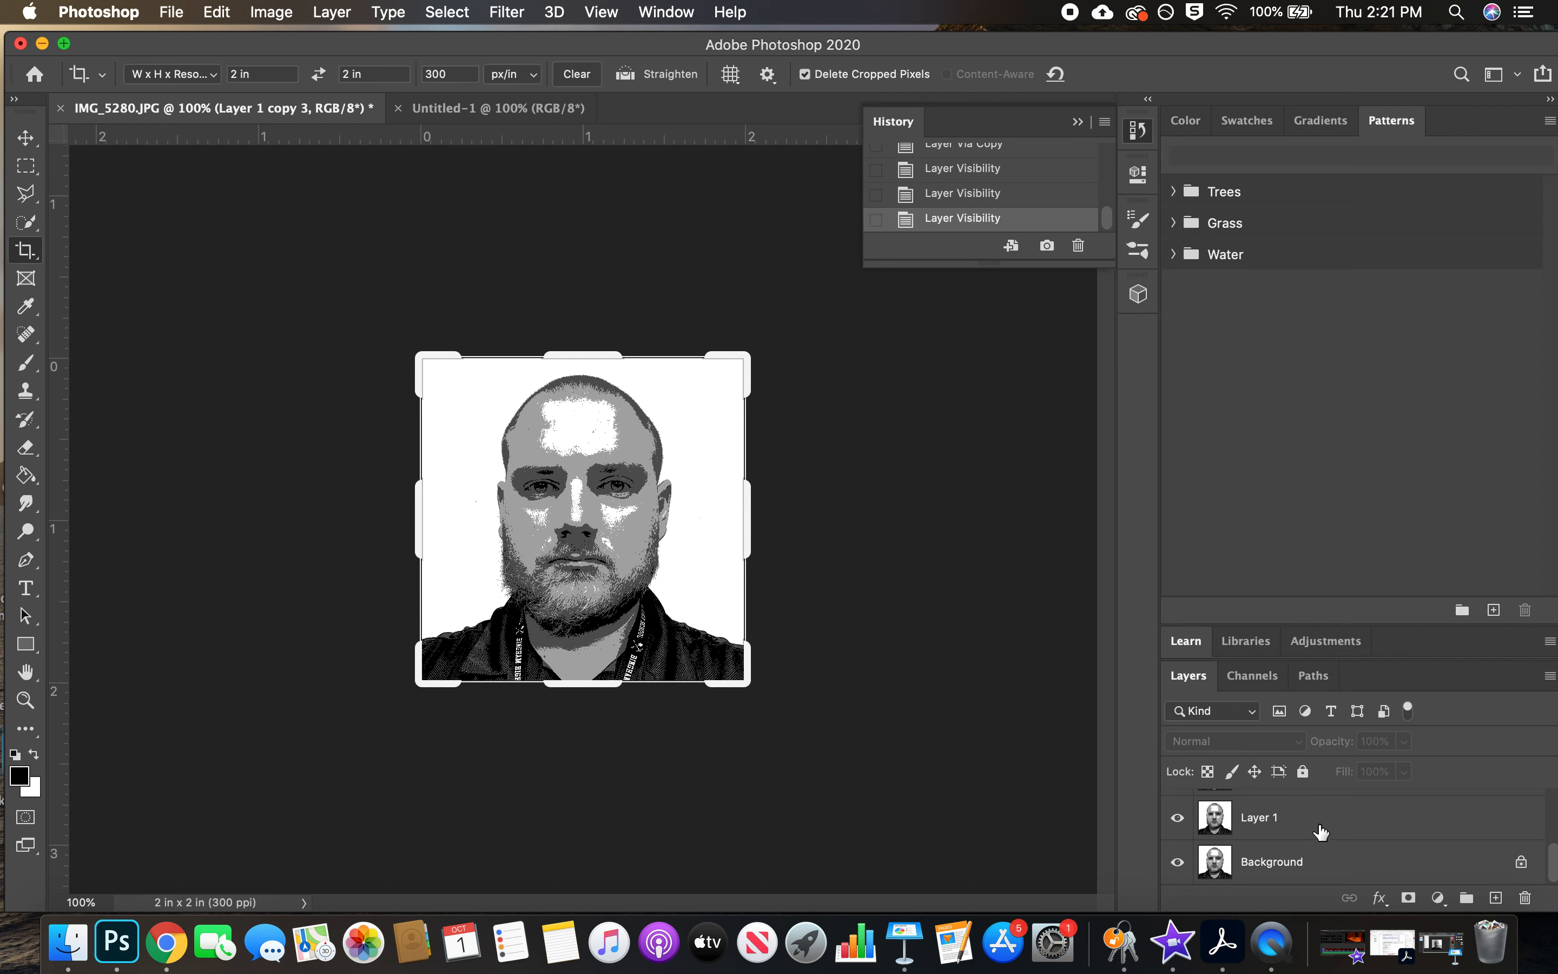
scroll(1321, 832, "up", 1)
scroll(1321, 832, "up", 2)
scroll(1321, 832, "down", 3)
scroll(1301, 818, "up", 3)
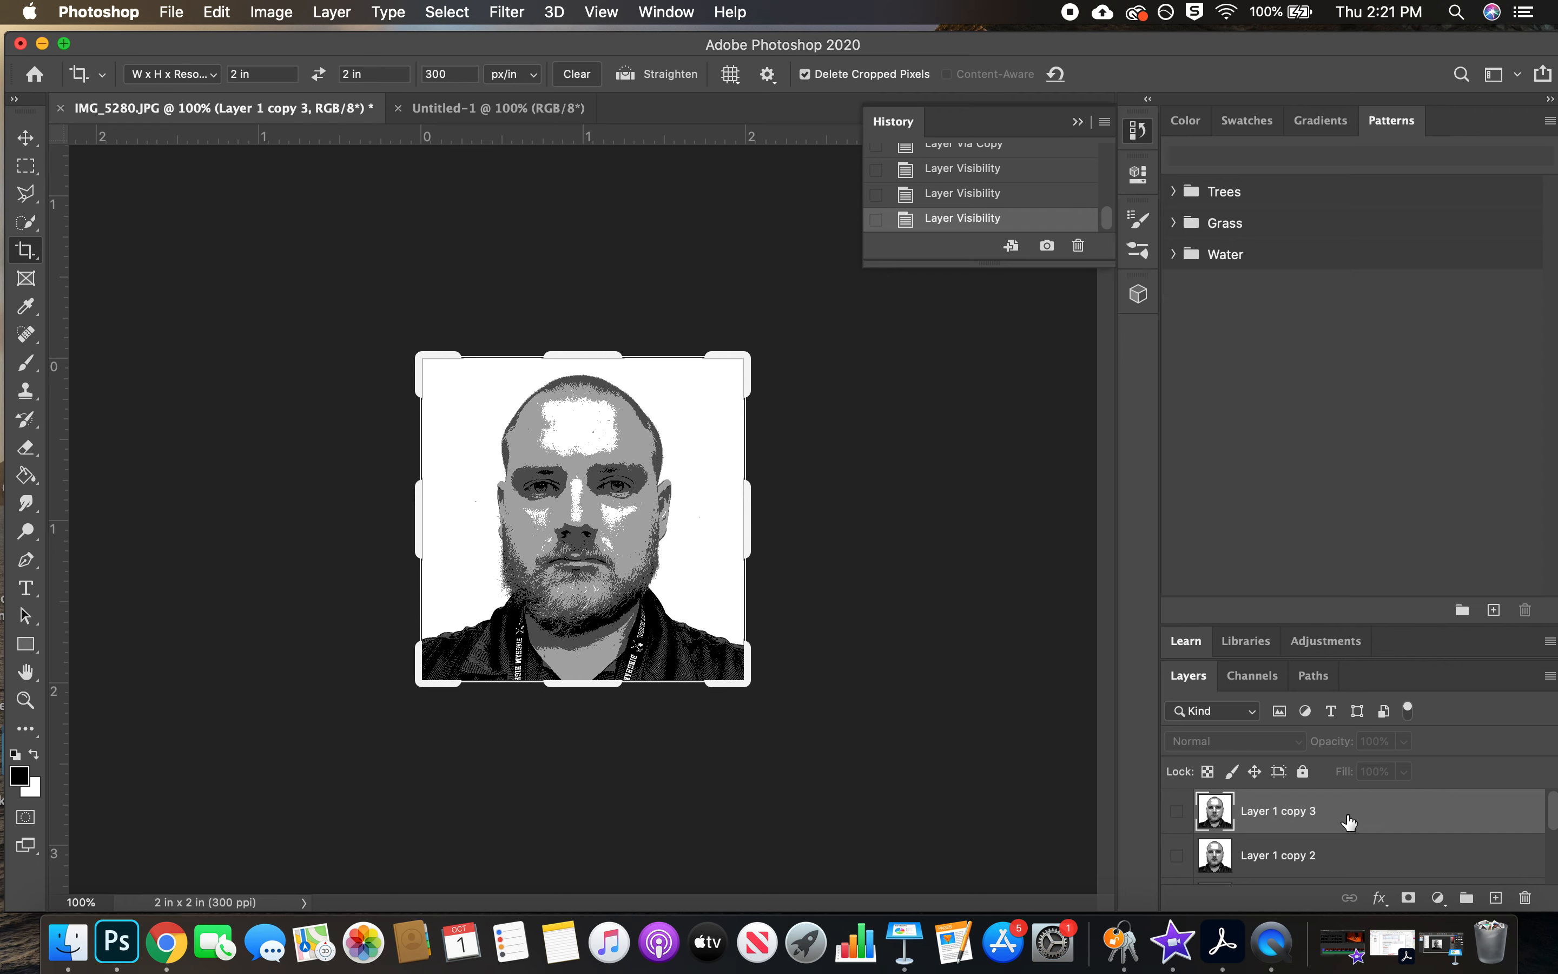
scroll(1348, 823, "down", 3)
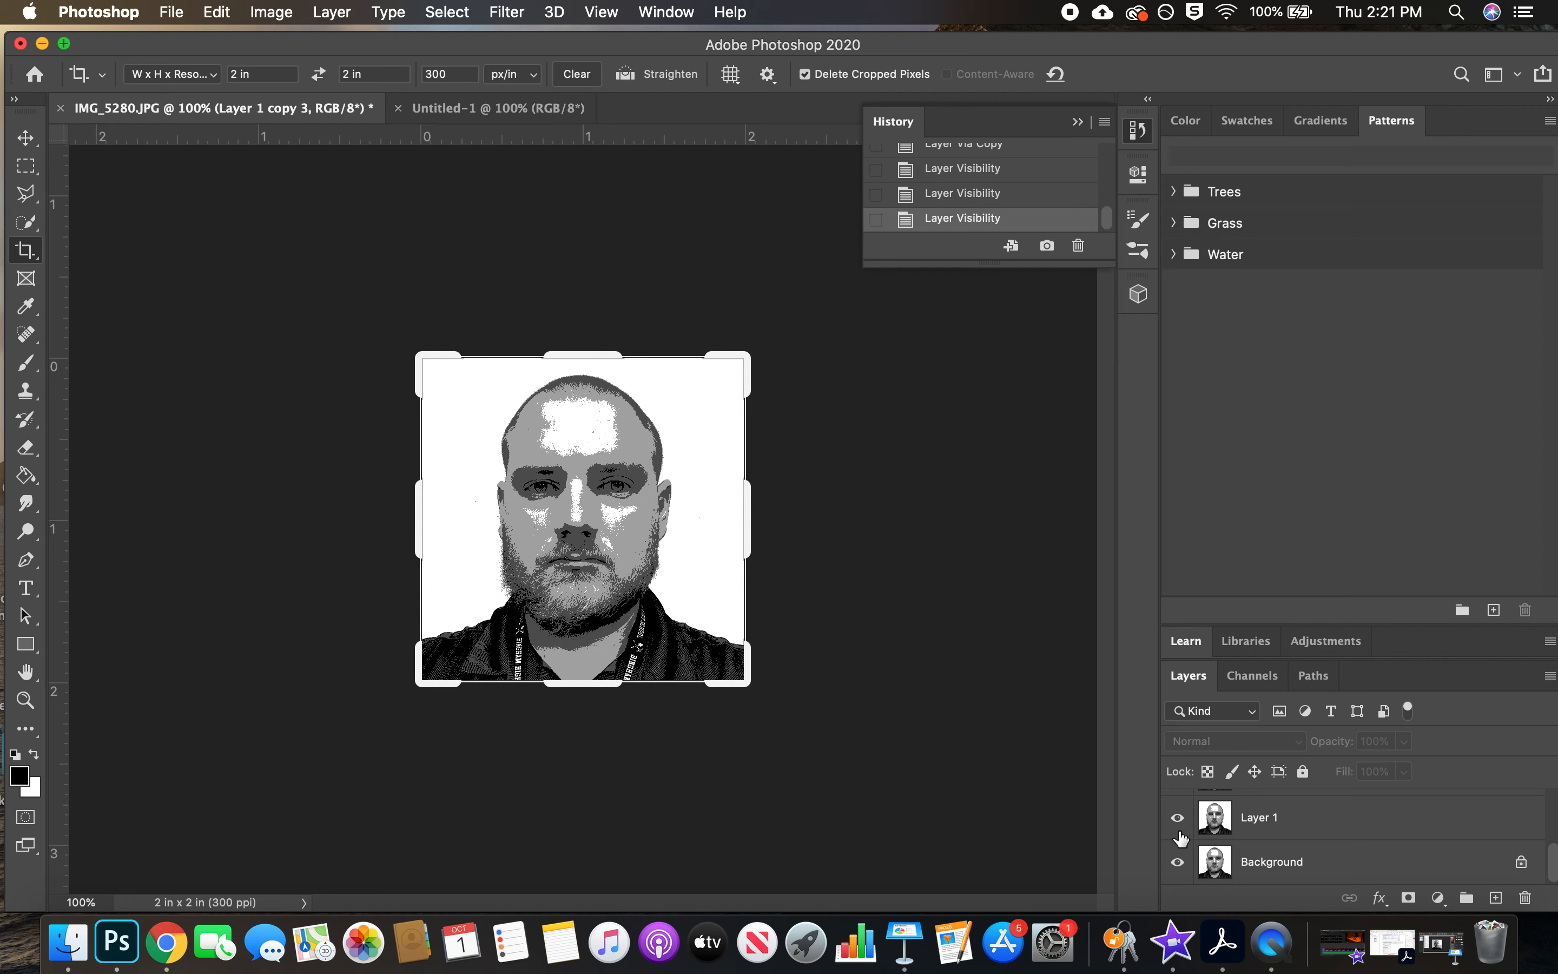
left_click(1328, 825)
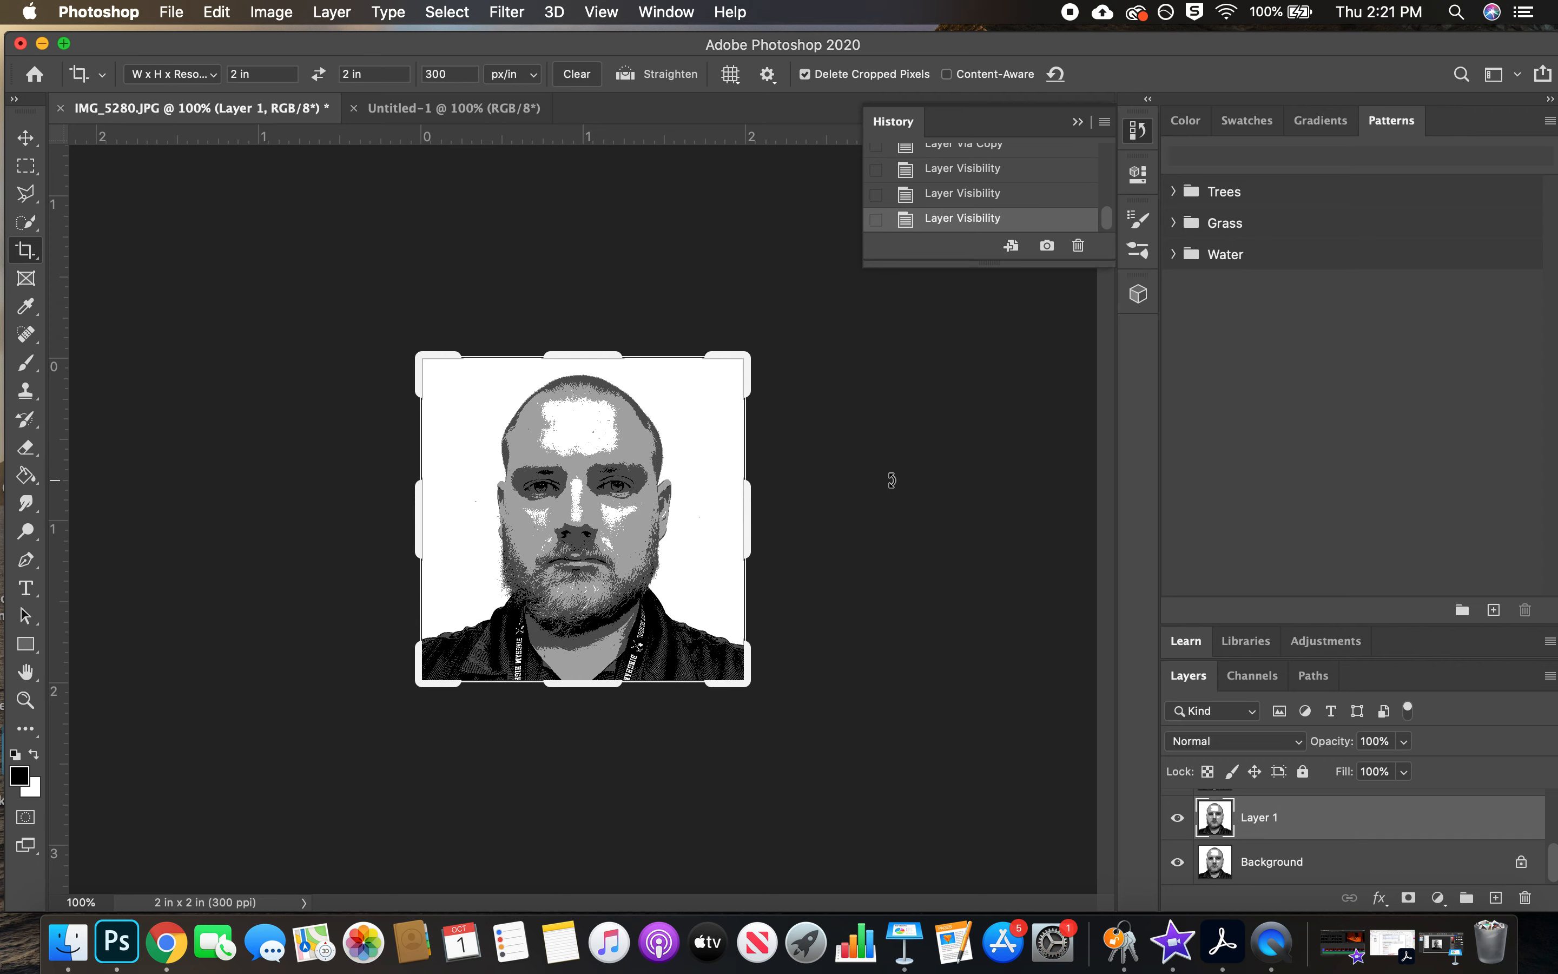
Divide the blank 4 x 4 in Untitled-1 document into quarters with a horizontal and a vertical guide at 2 in
left_click(477, 119)
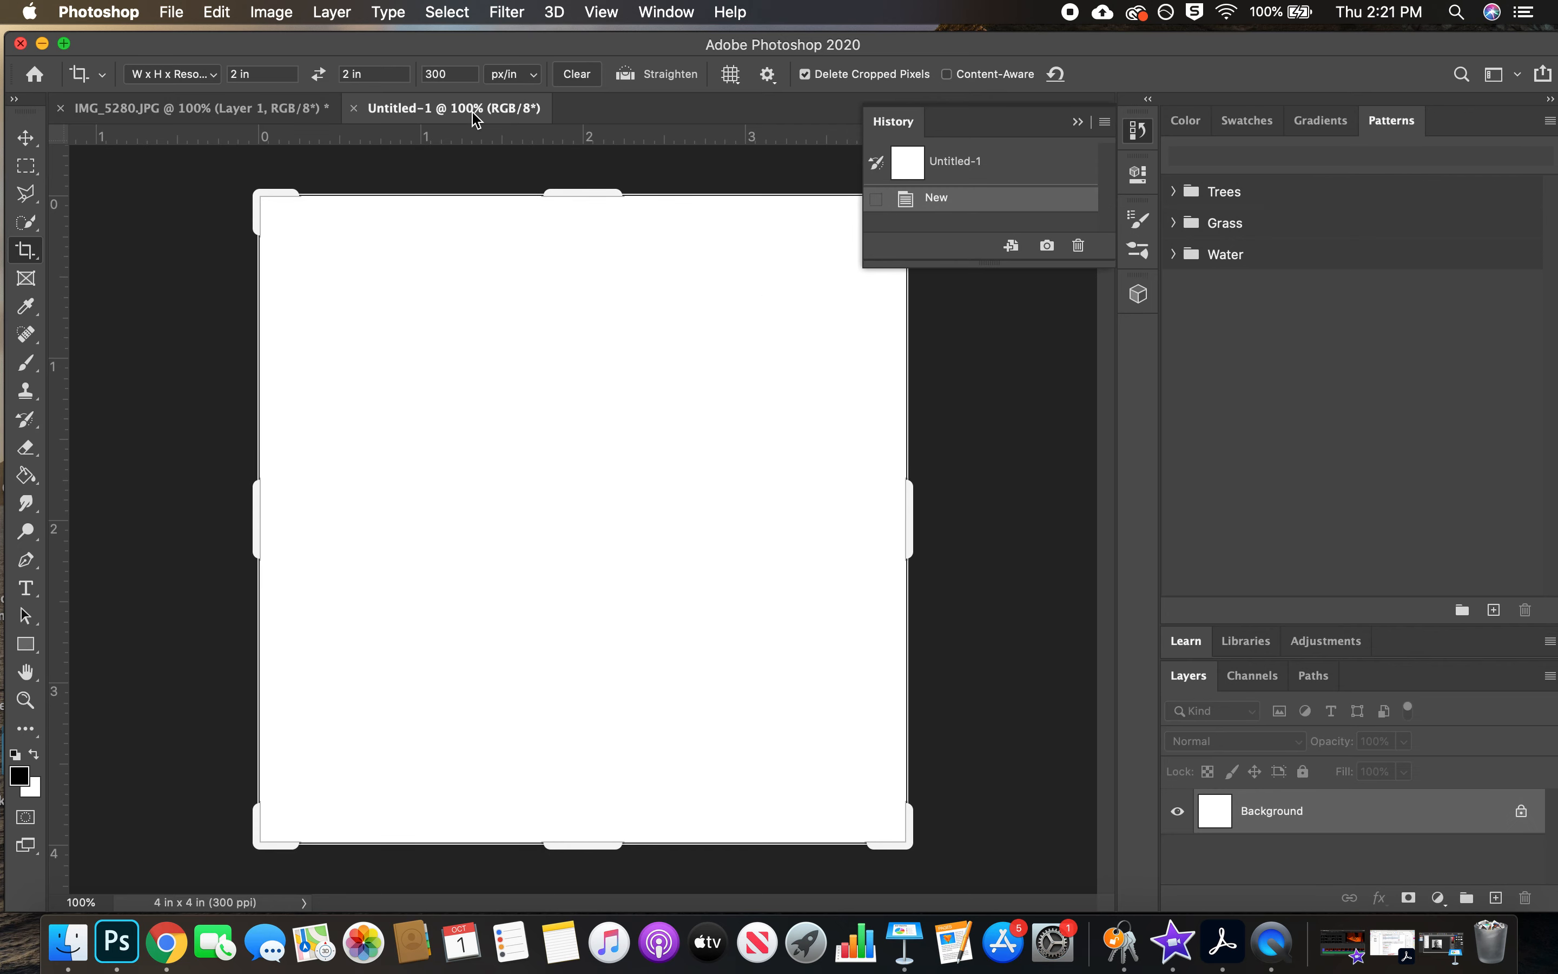
left_click(1080, 123)
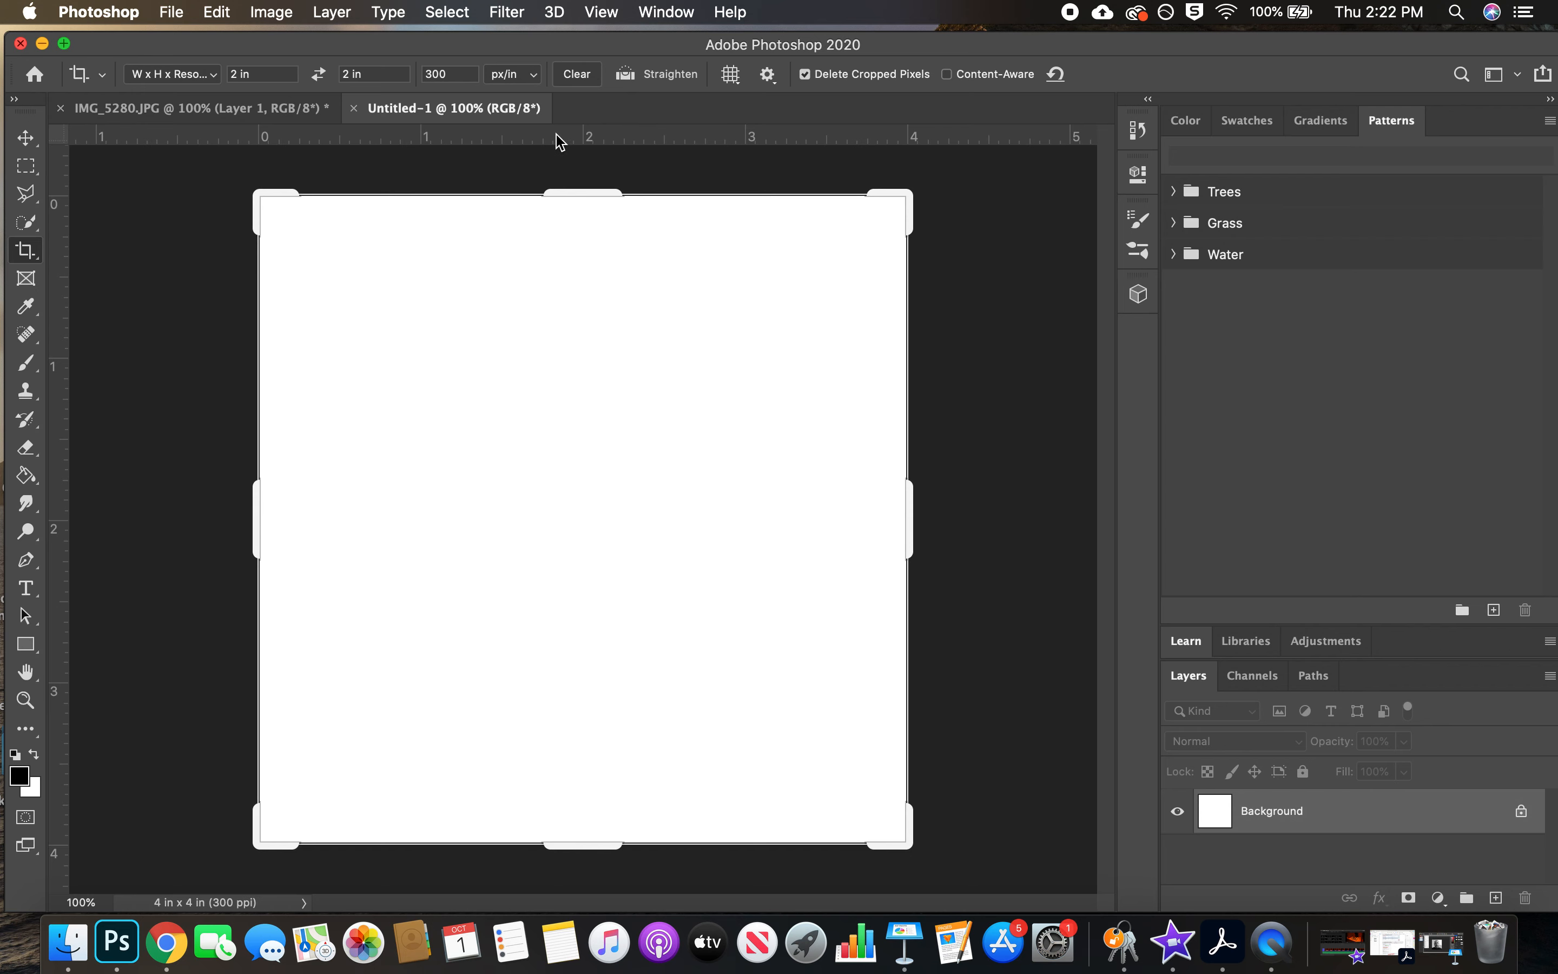
left_click_drag(567, 138, 599, 515)
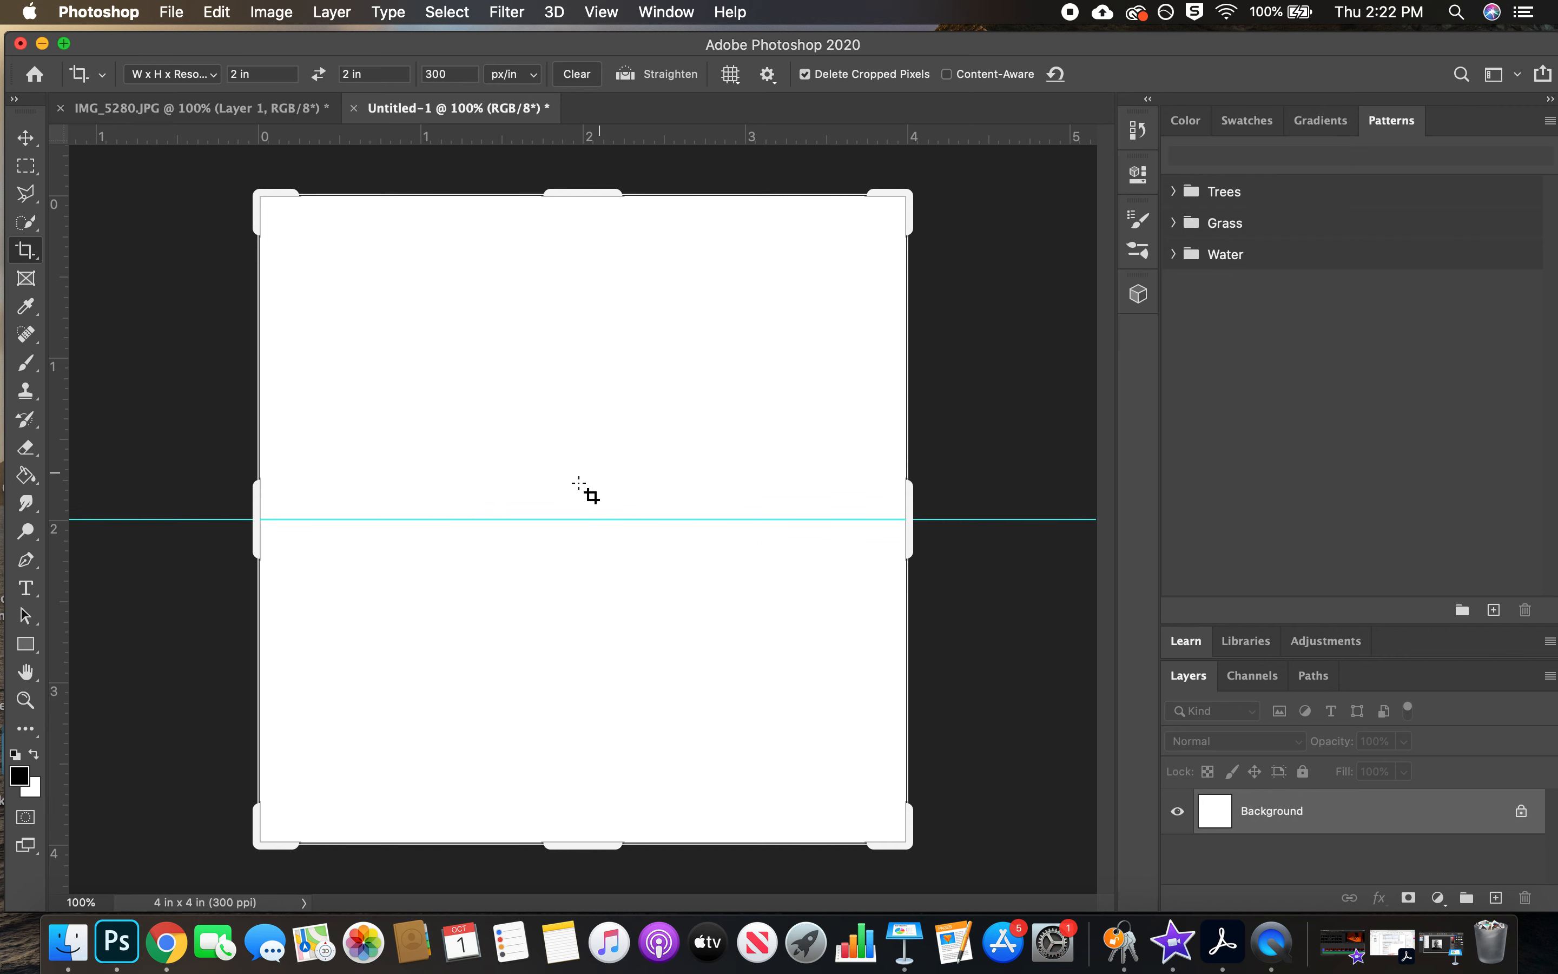
left_click(58, 400)
left_click_drag(57, 413, 589, 412)
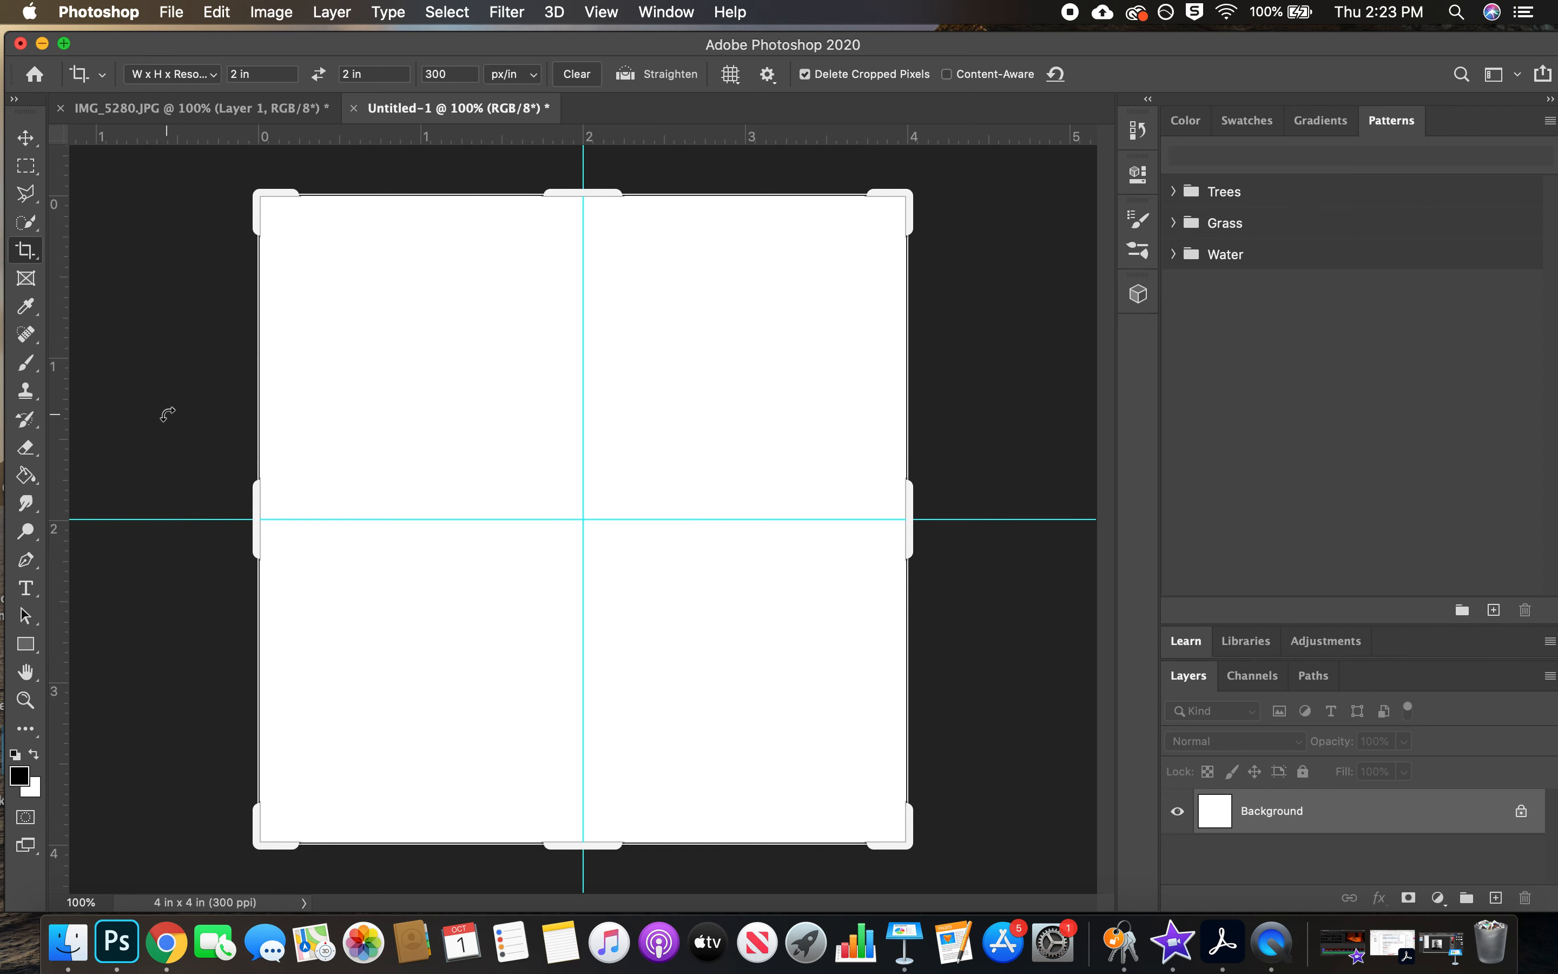
Try adding a spare vertical guide beside the canvas with the Move tool and remove it again
left_click_drag(75, 367, 132, 372)
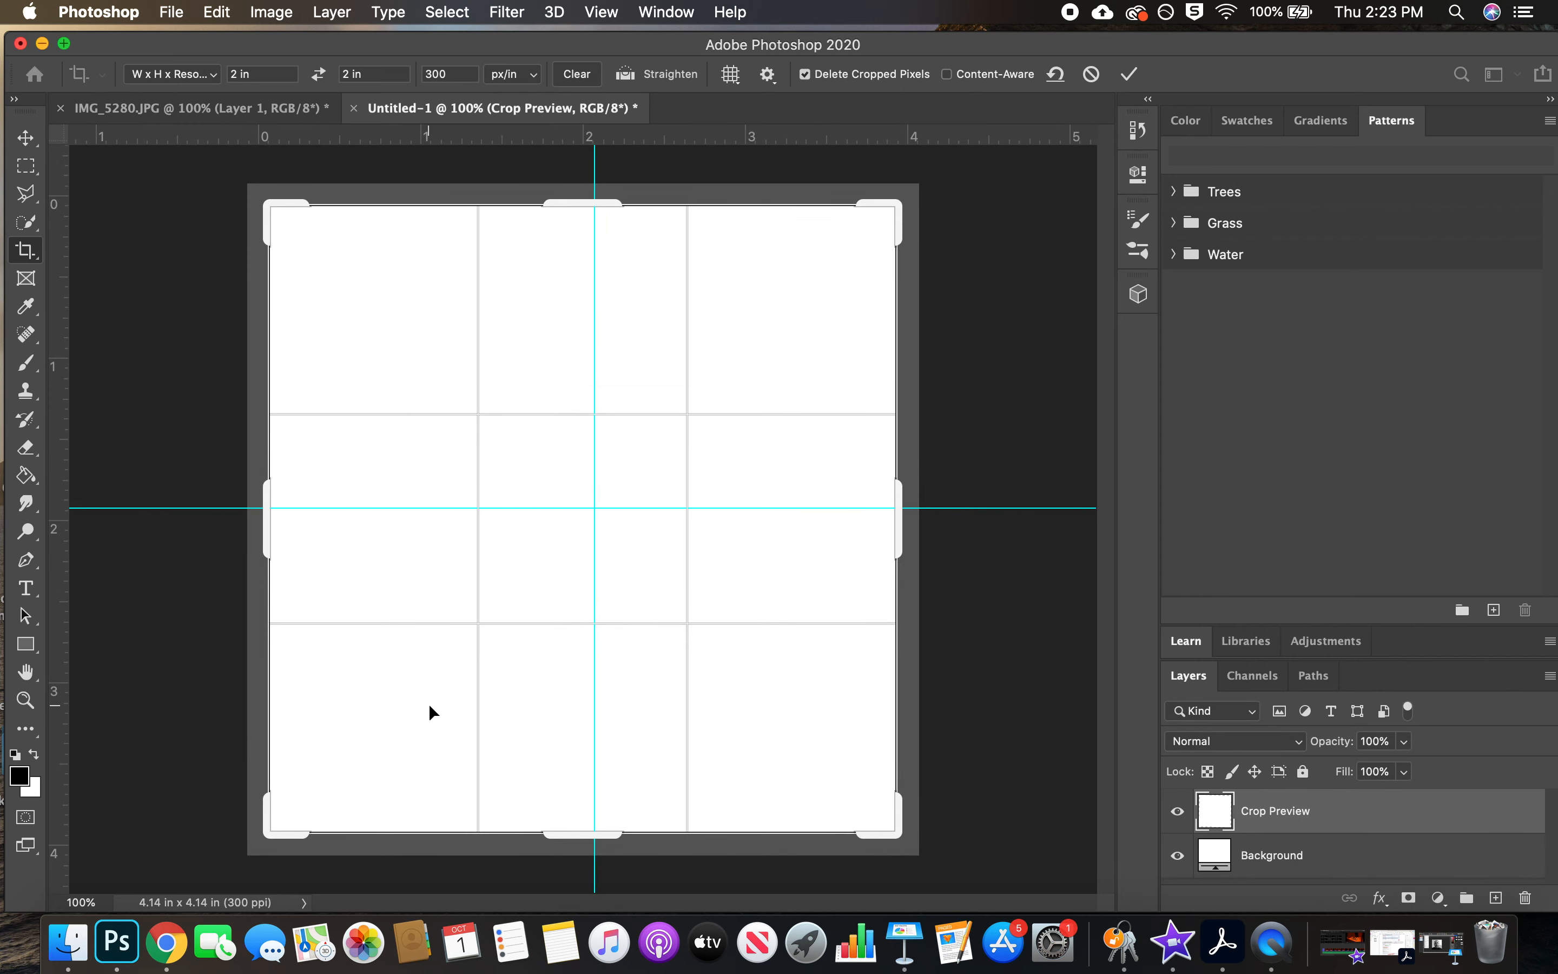
left_click(1128, 74)
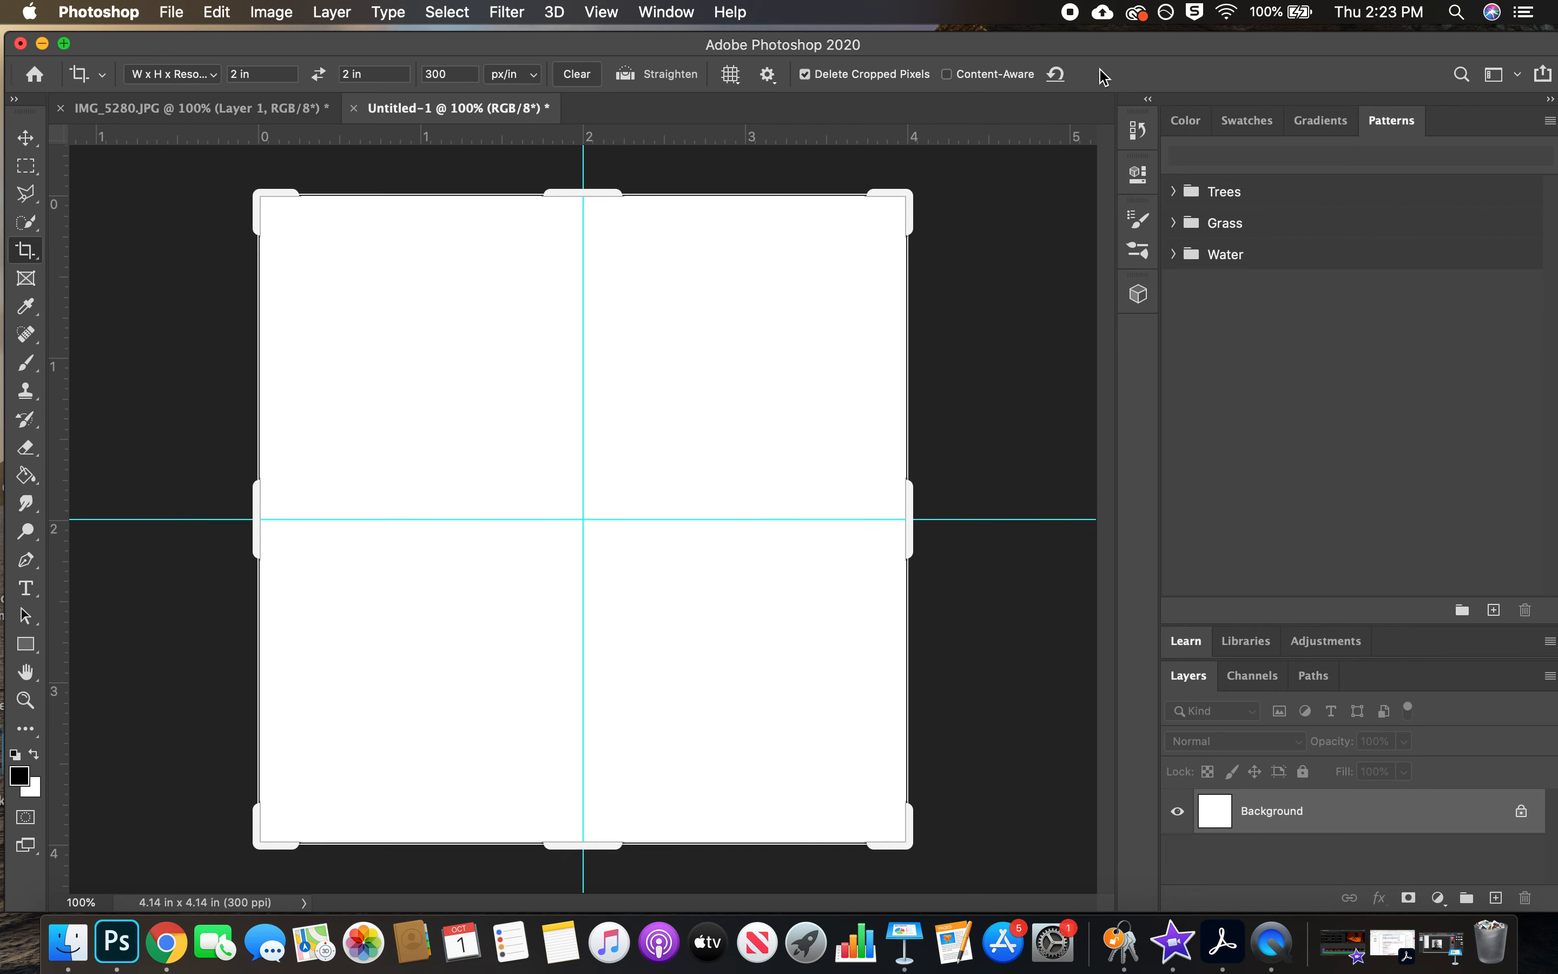
left_click(26, 137)
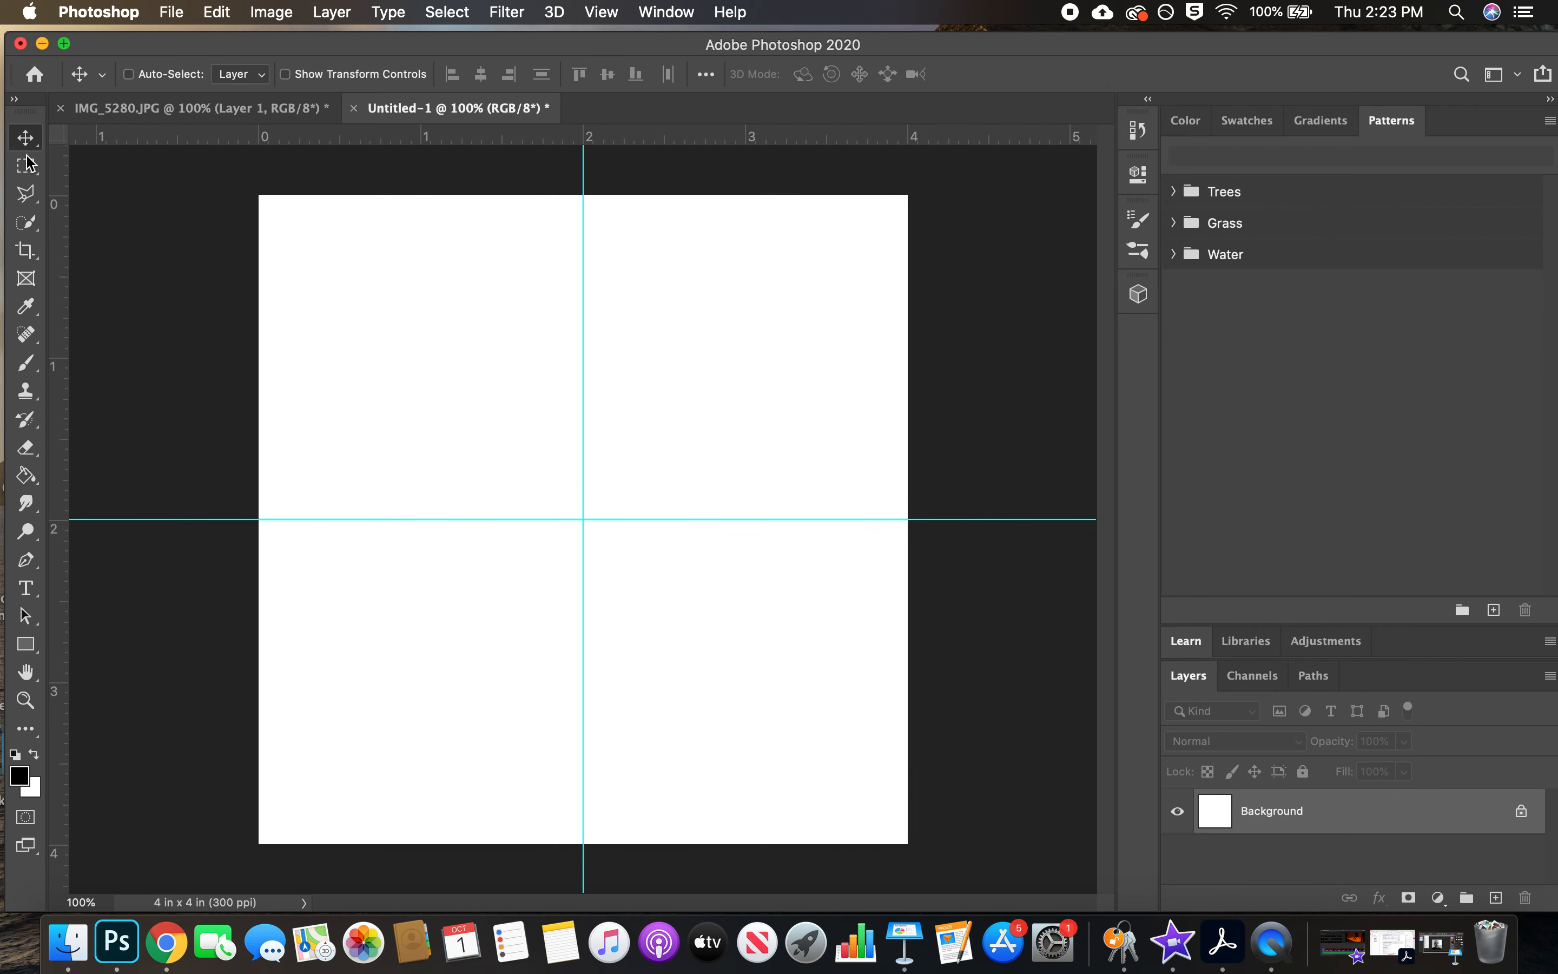
left_click_drag(72, 258, 157, 261)
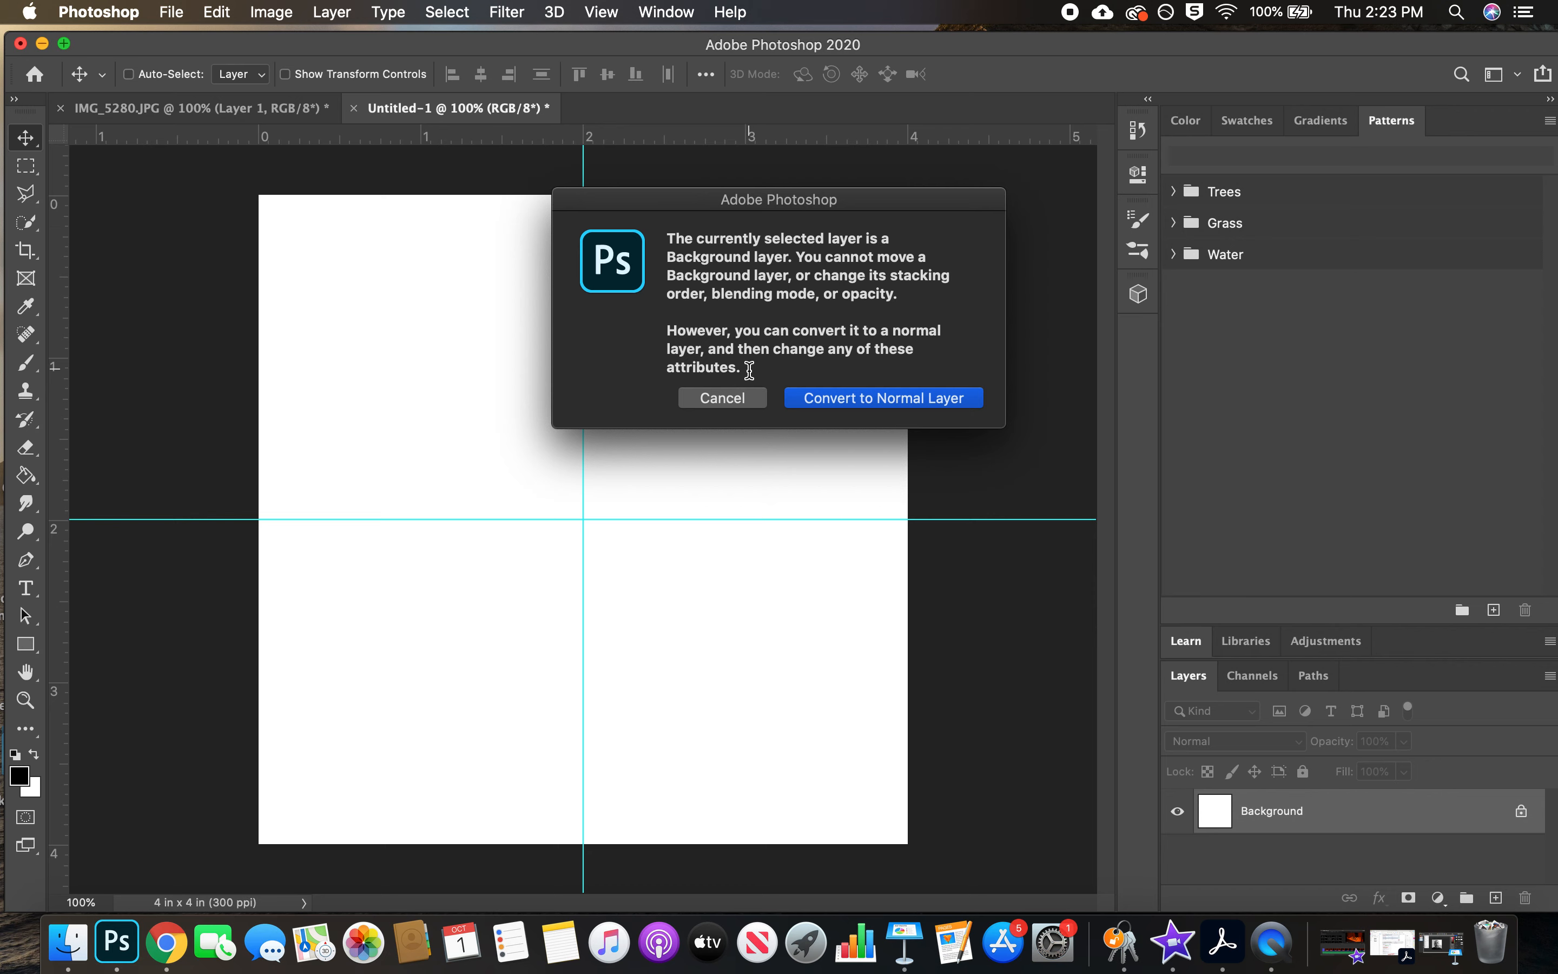
left_click(739, 405)
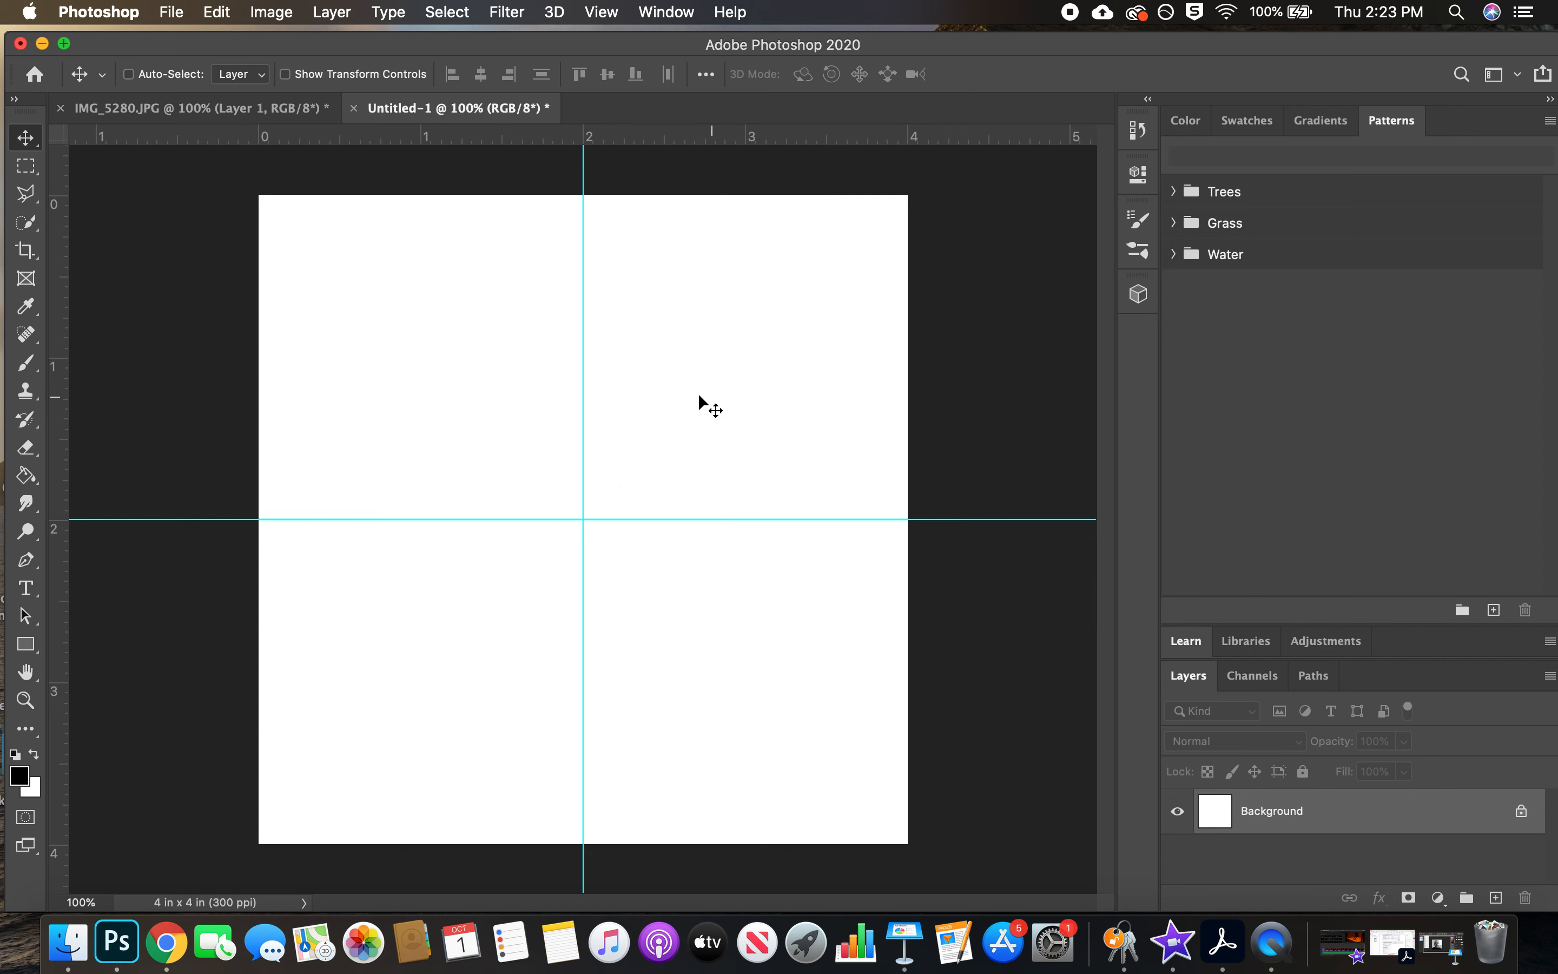
left_click_drag(60, 390, 192, 376)
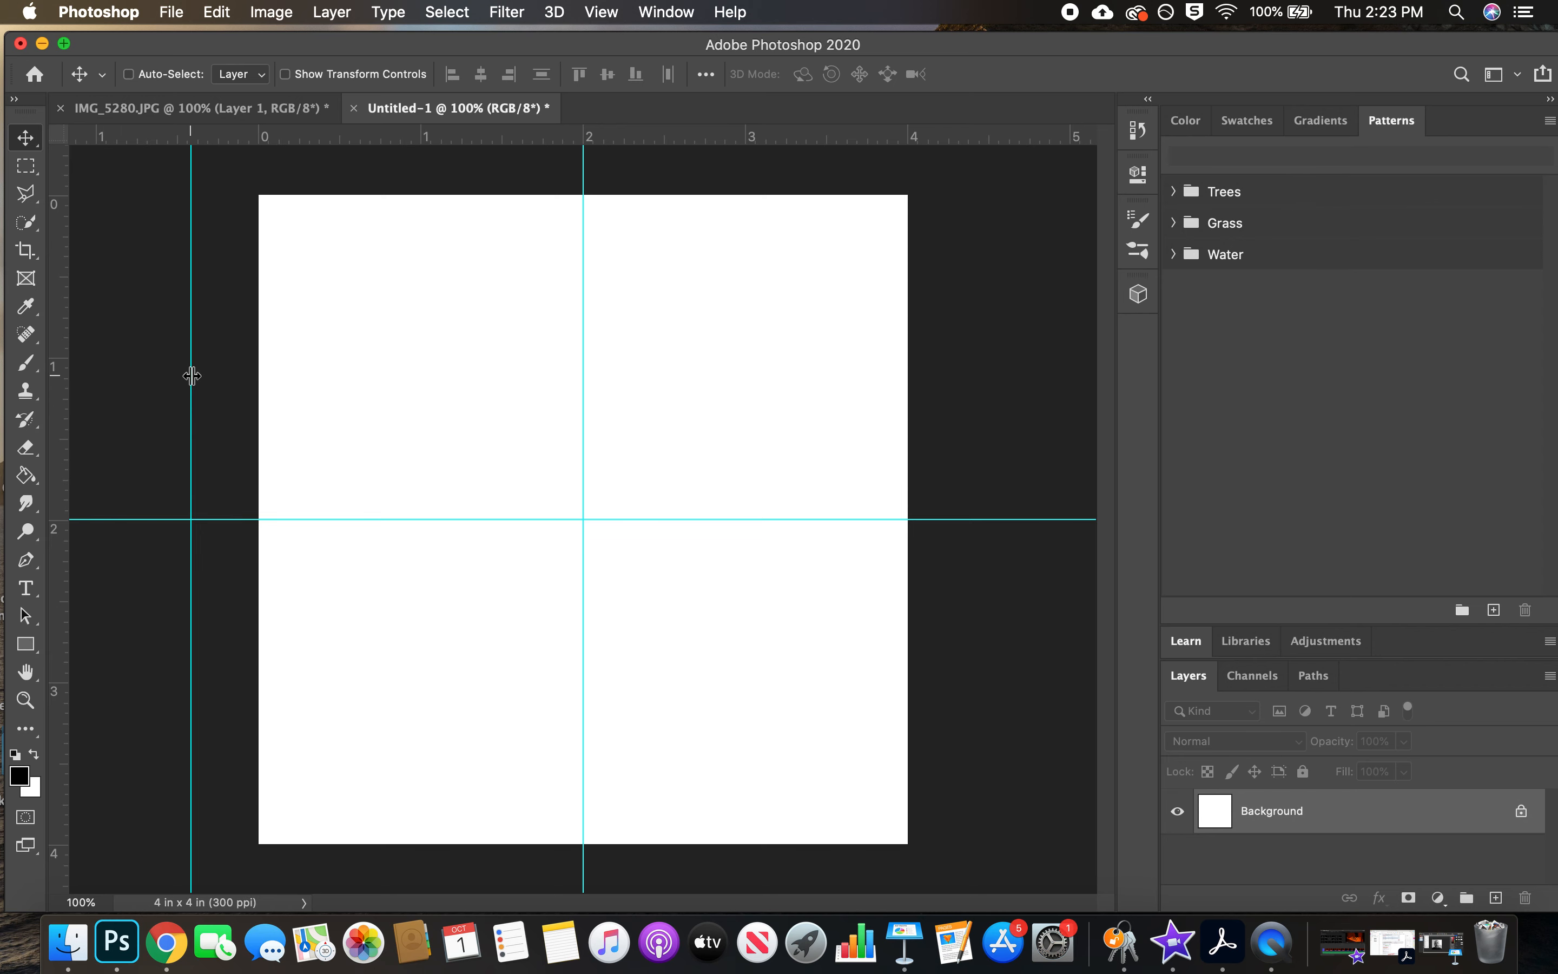
left_click_drag(192, 376, 3, 405)
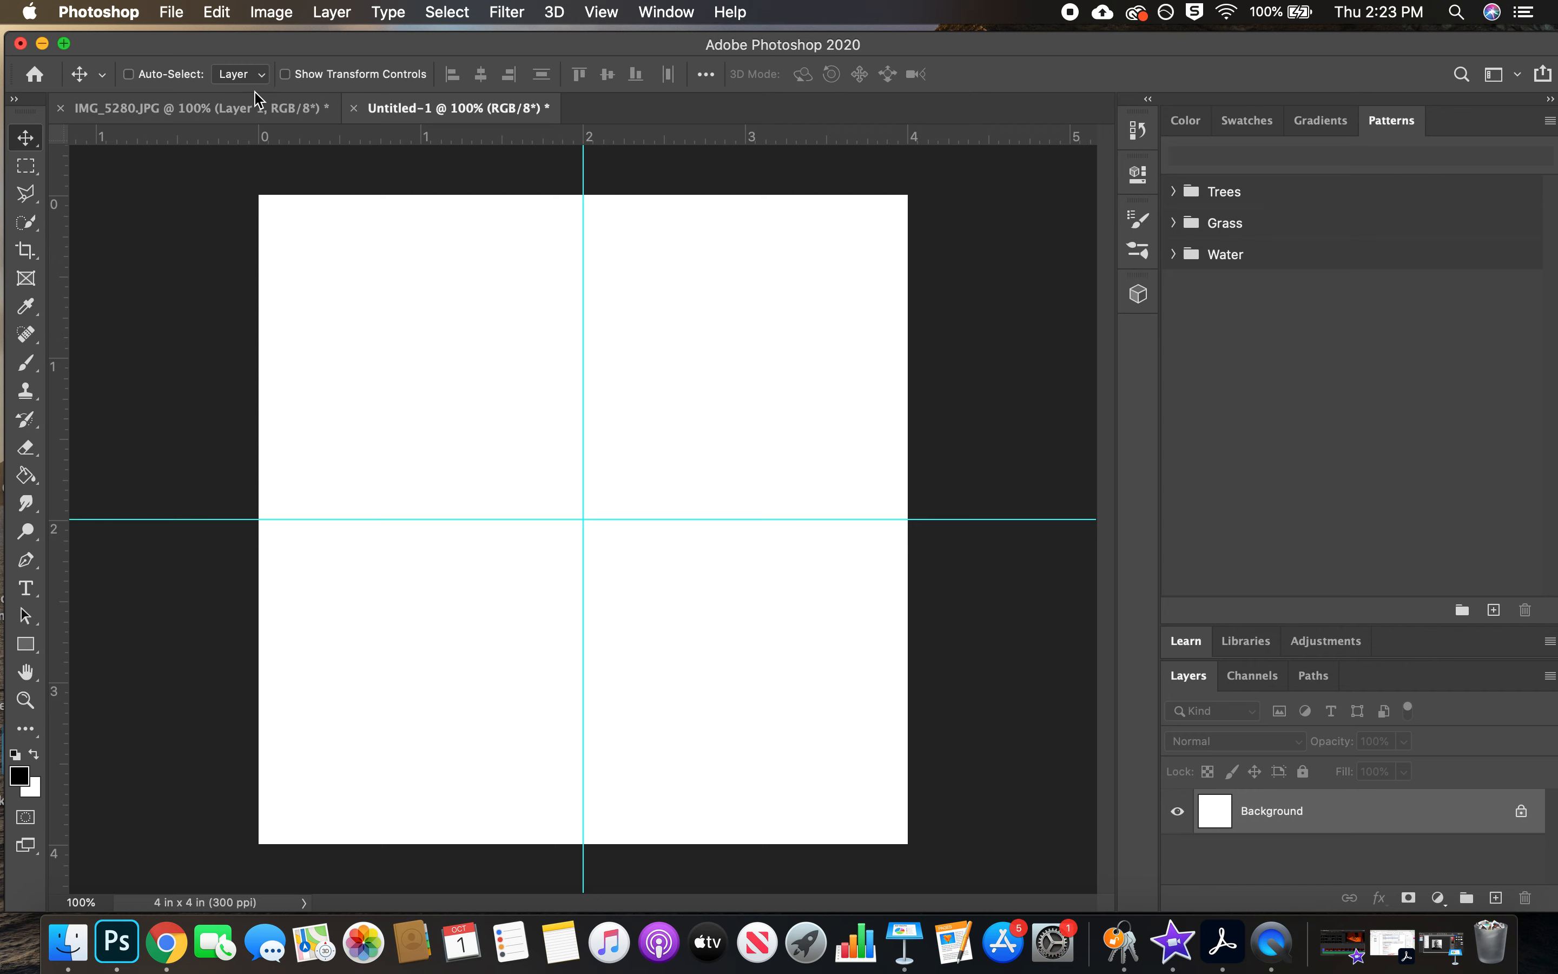
Select the white areas of Layer 1 in IMG_5280.JPG with Color Range, sampling the white backdrop at Fuzziness 48
left_click(246, 109)
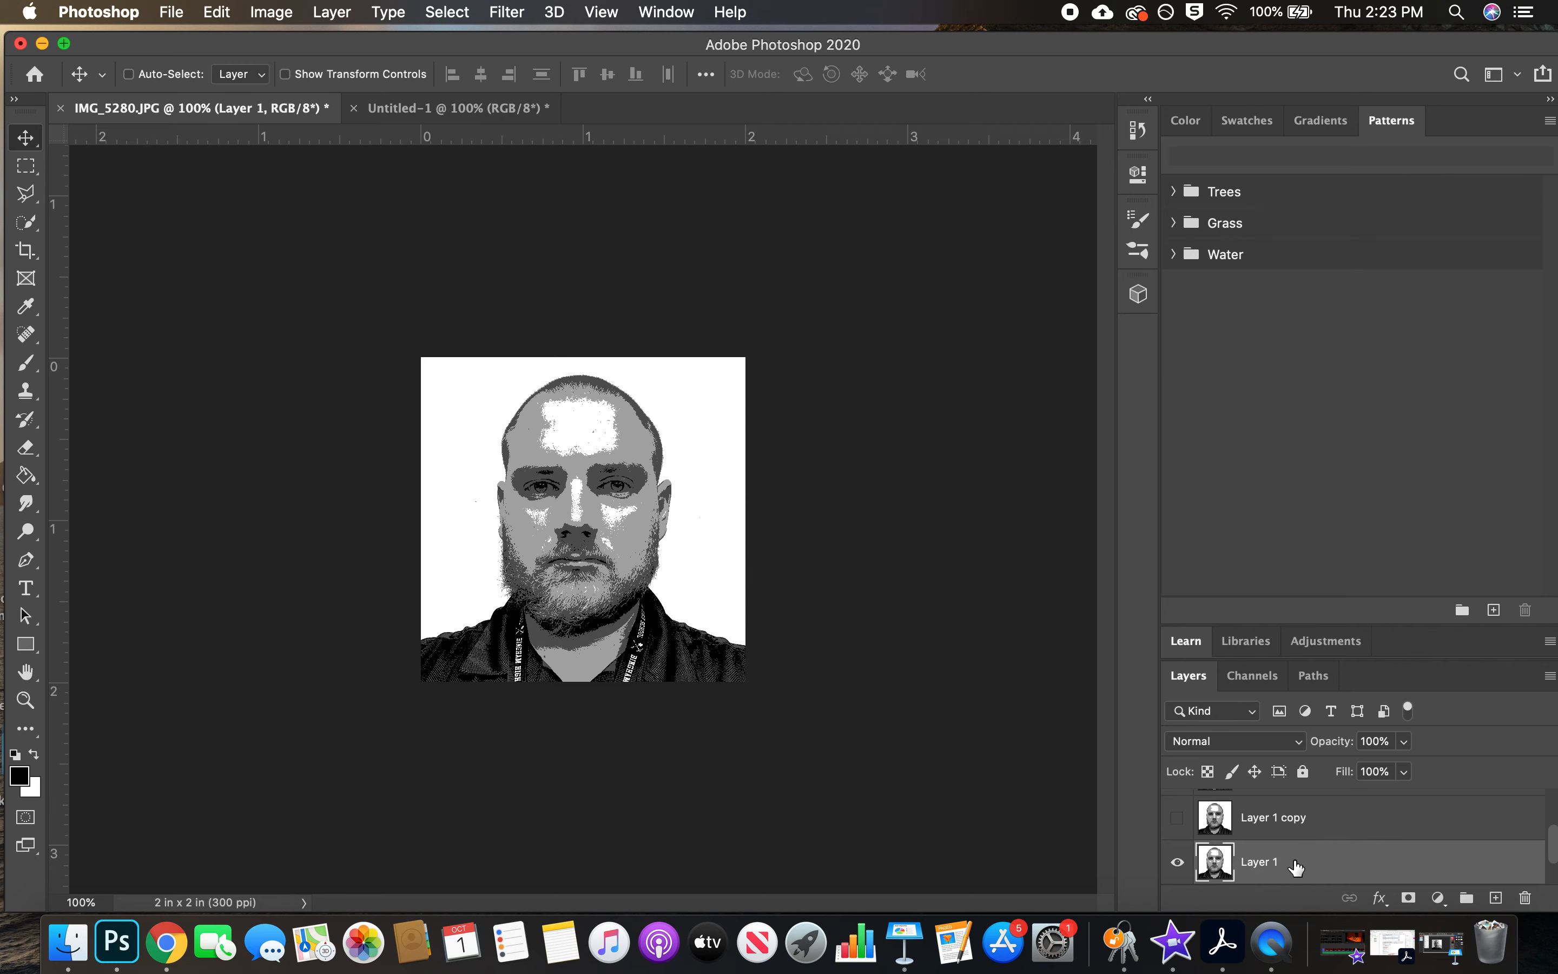
left_click(448, 13)
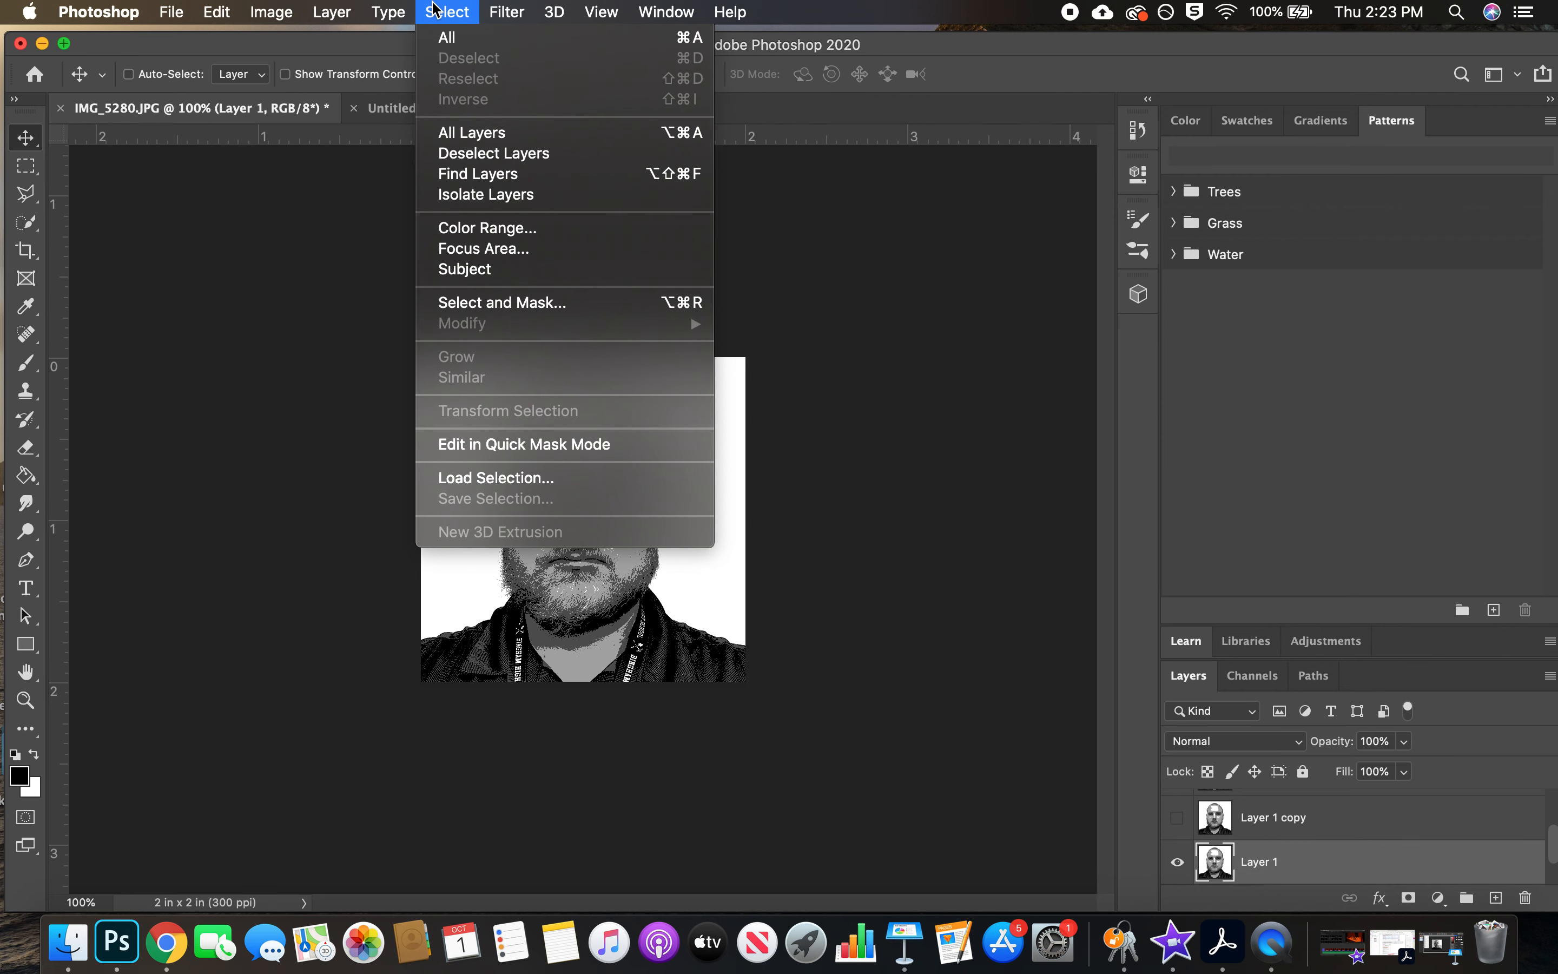
left_click(514, 229)
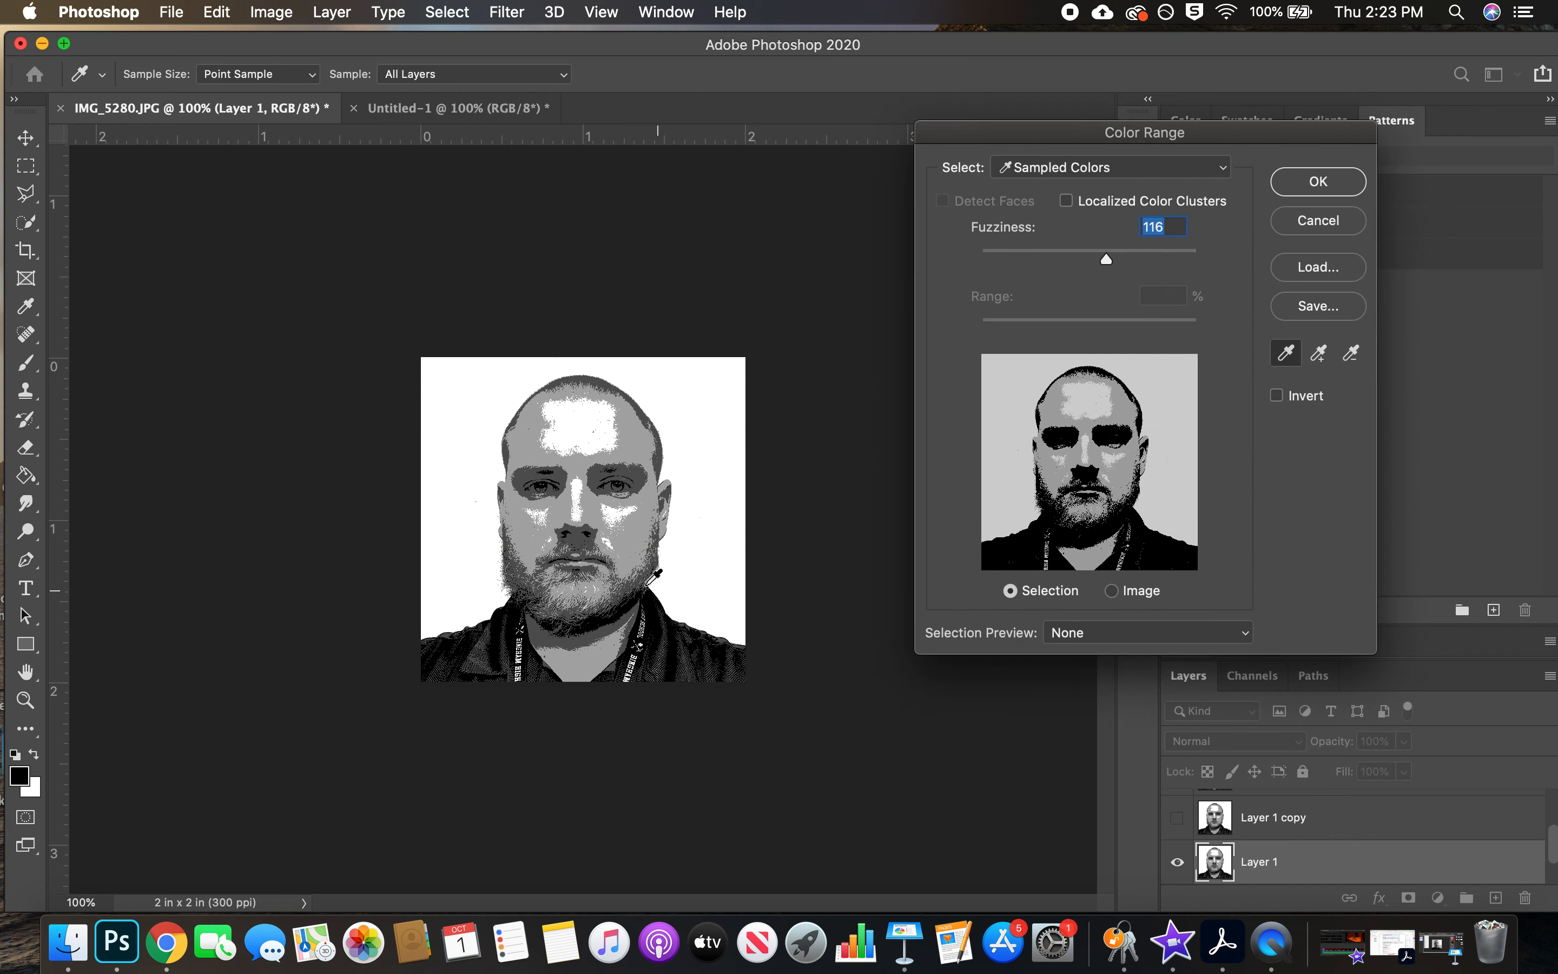
left_click_drag(1094, 133, 1052, 153)
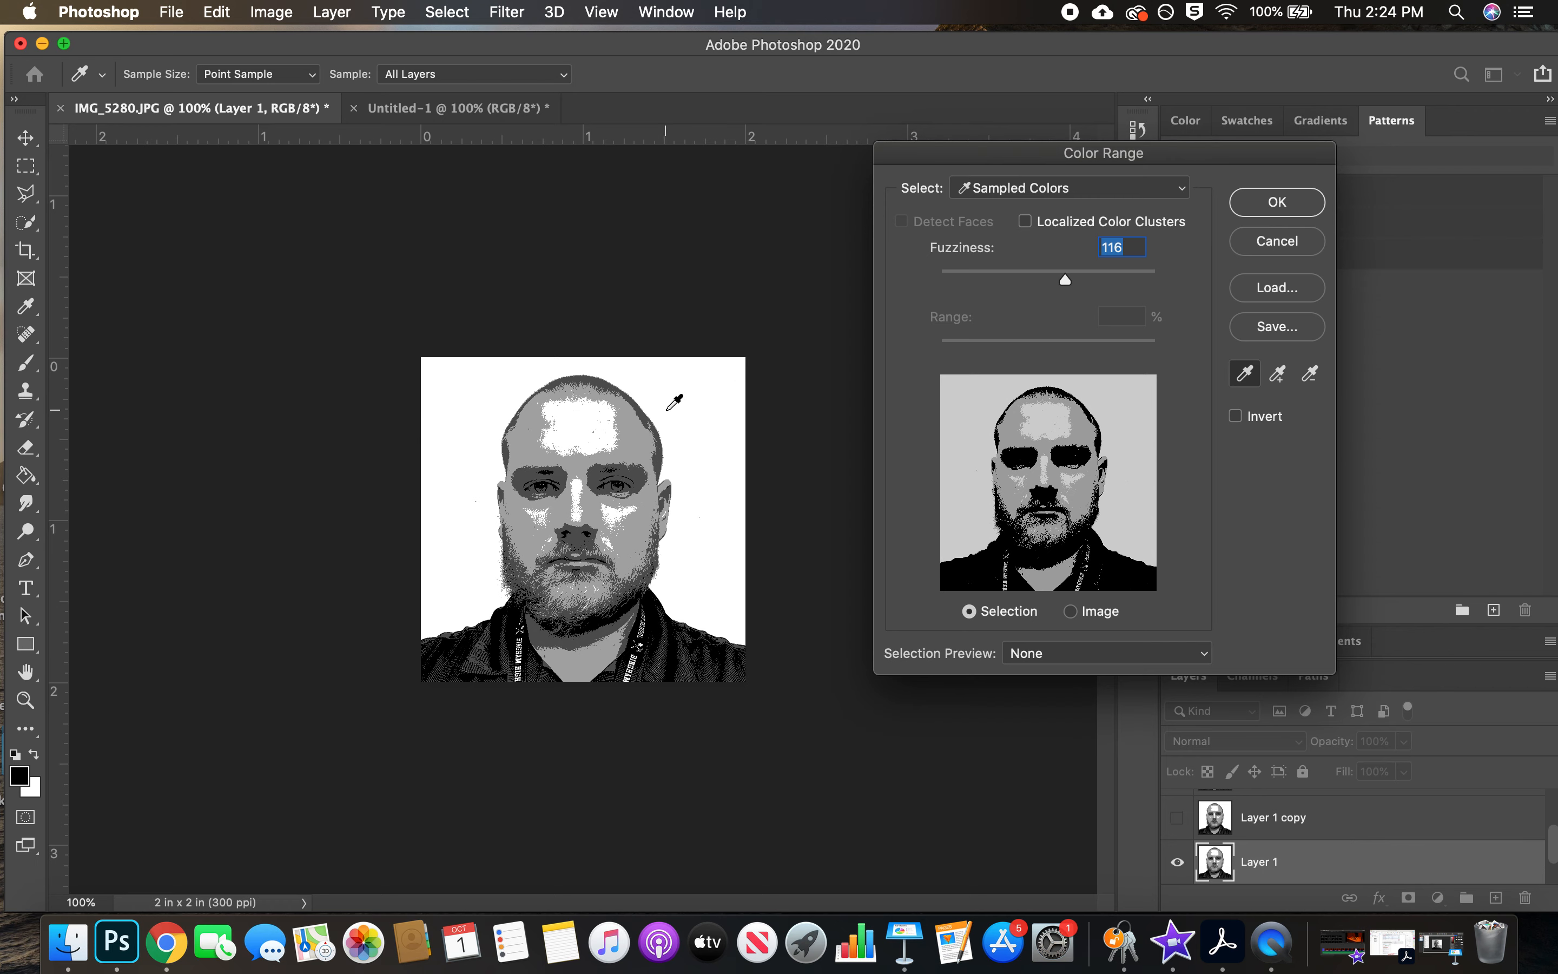
left_click(710, 386)
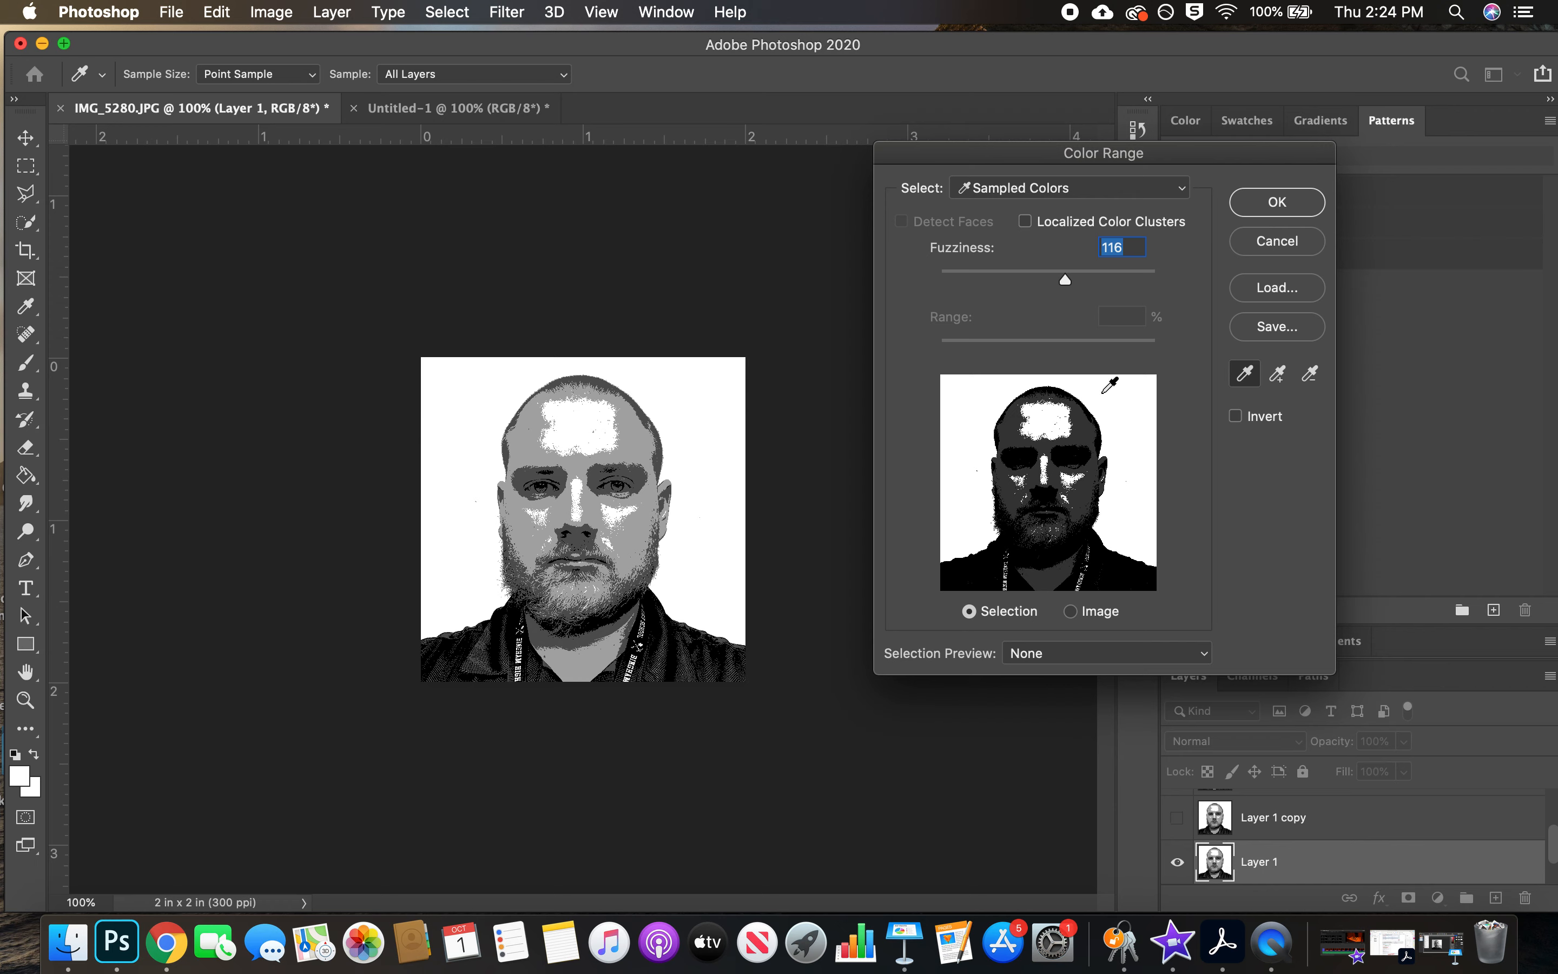
left_click_drag(1066, 281, 992, 280)
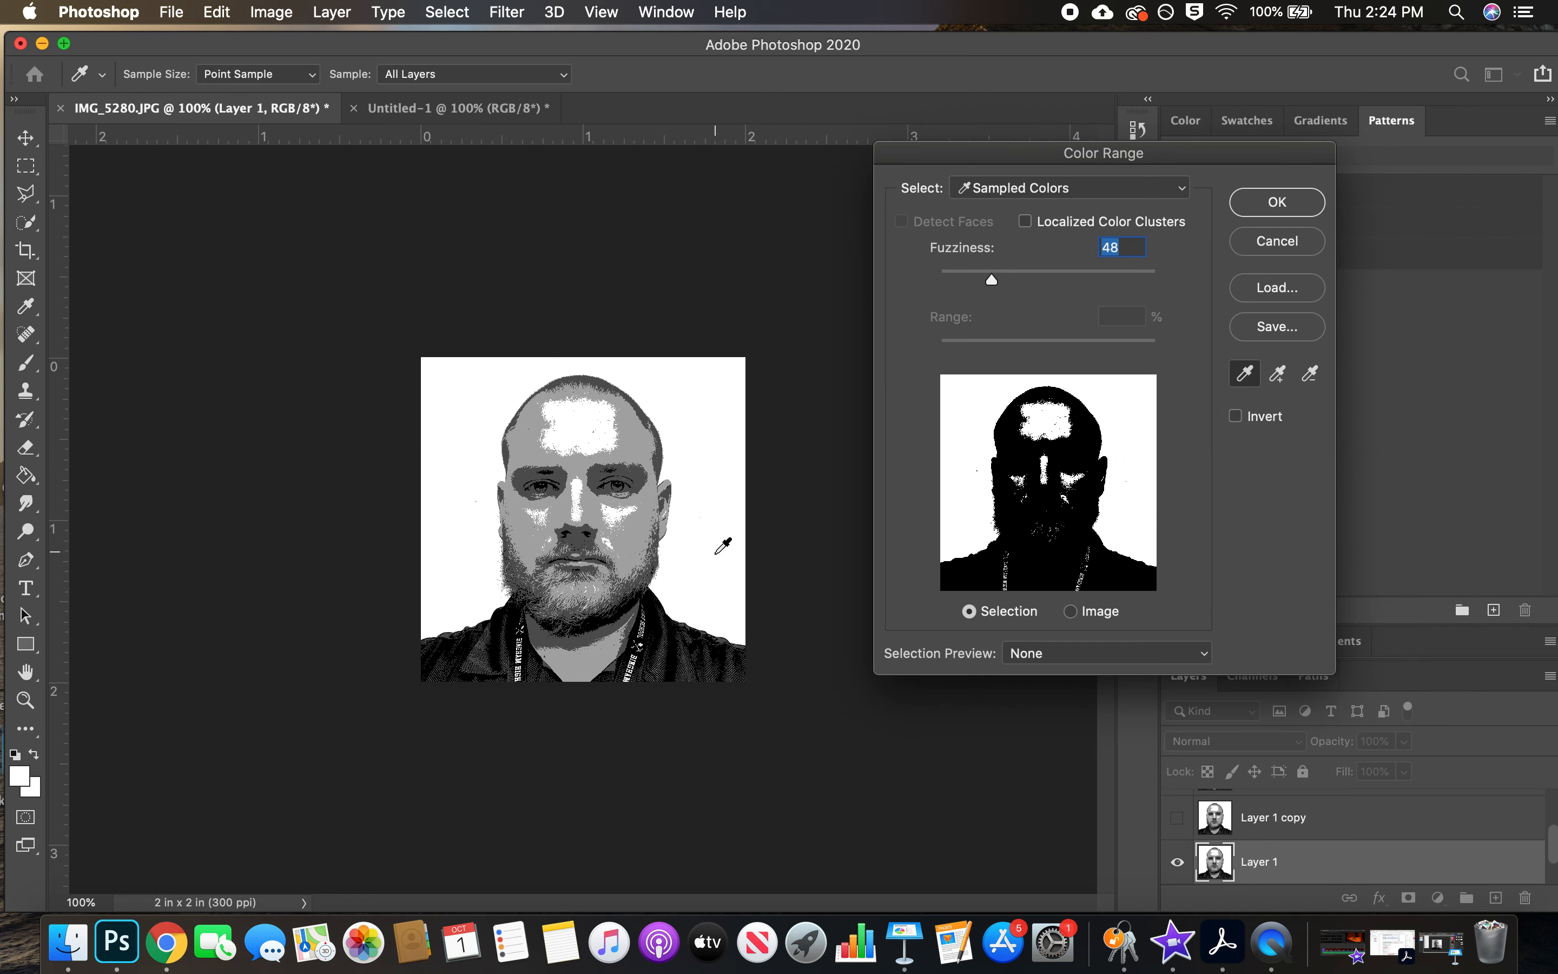
left_click(1277, 202)
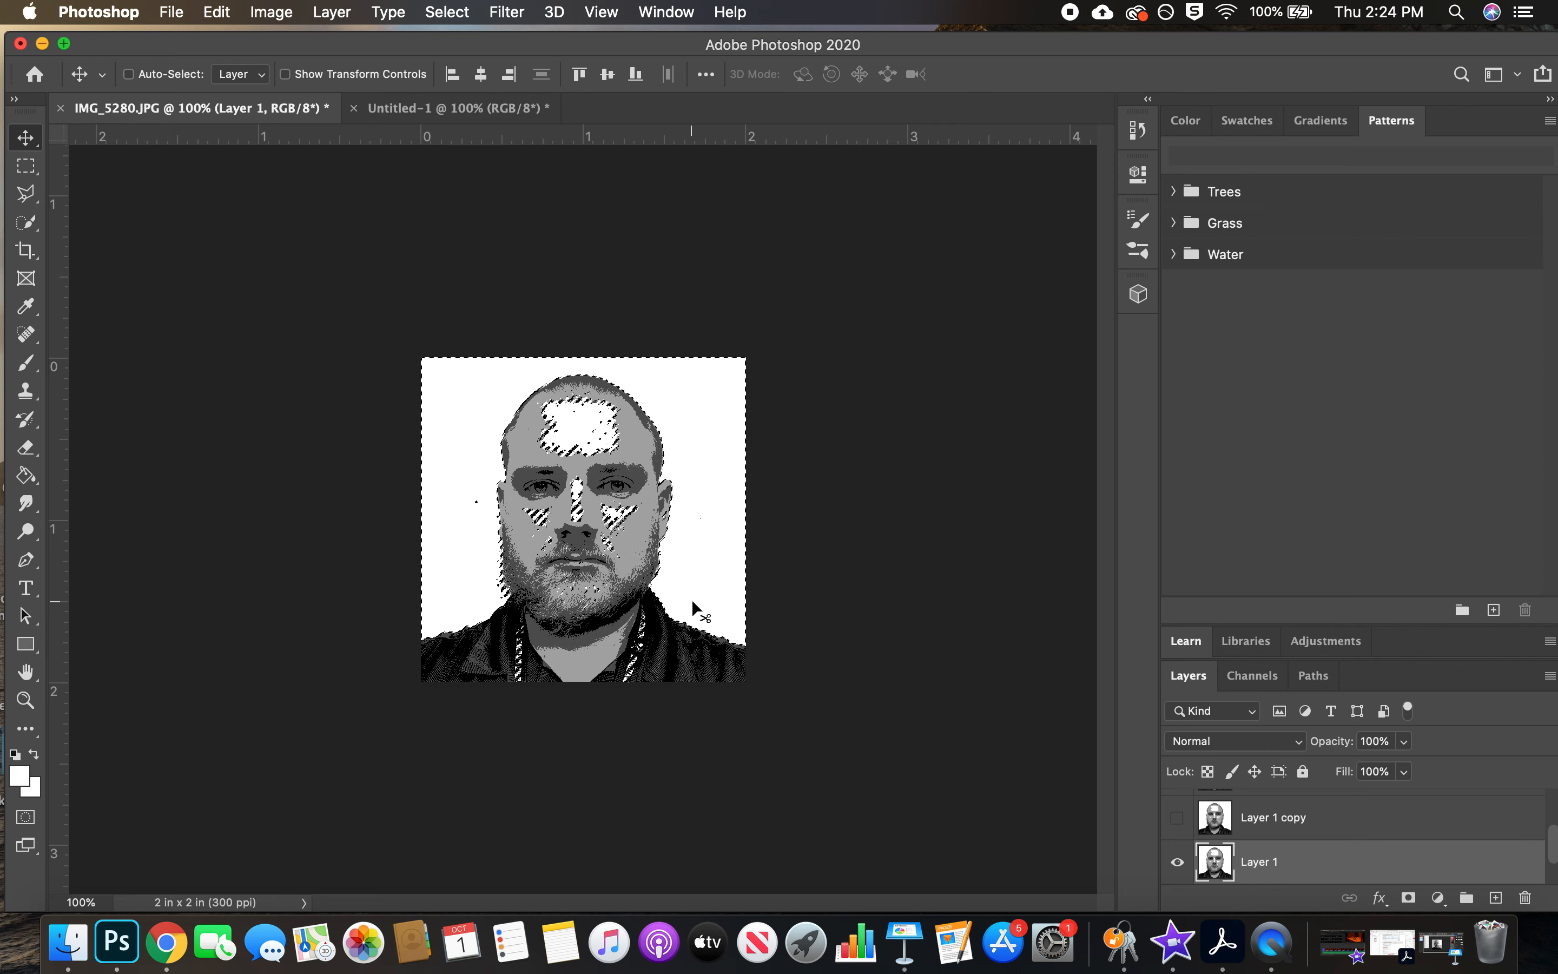
Set the Fill contents for the selected white areas of Layer 1 to a custom teal, #54c1b3
left_click(219, 12)
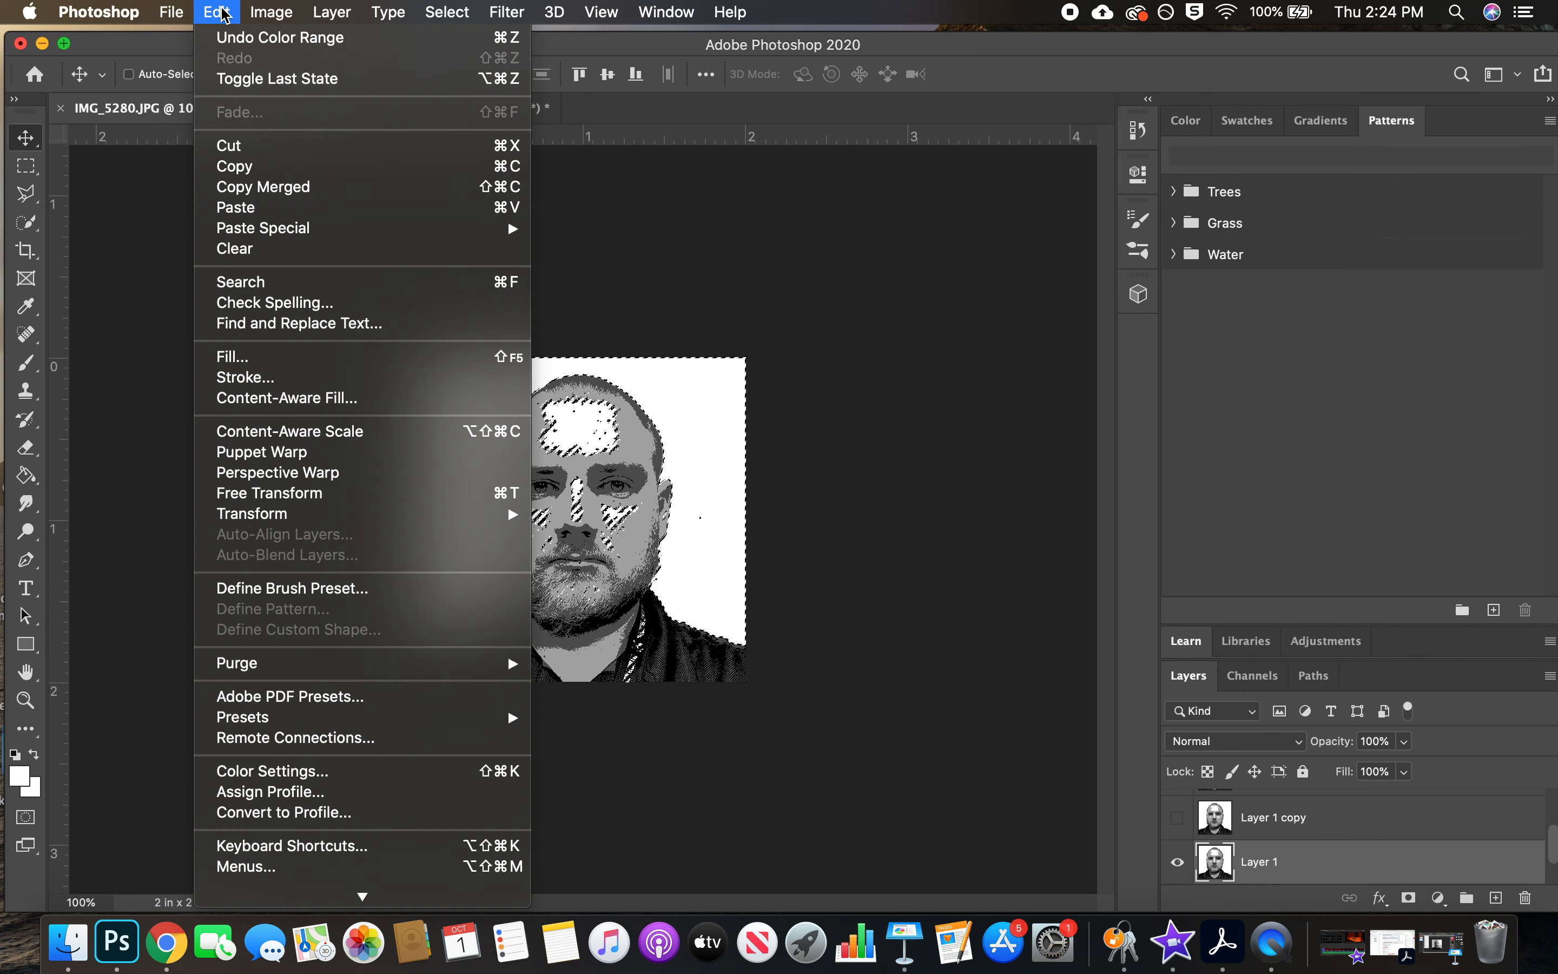
left_click(334, 365)
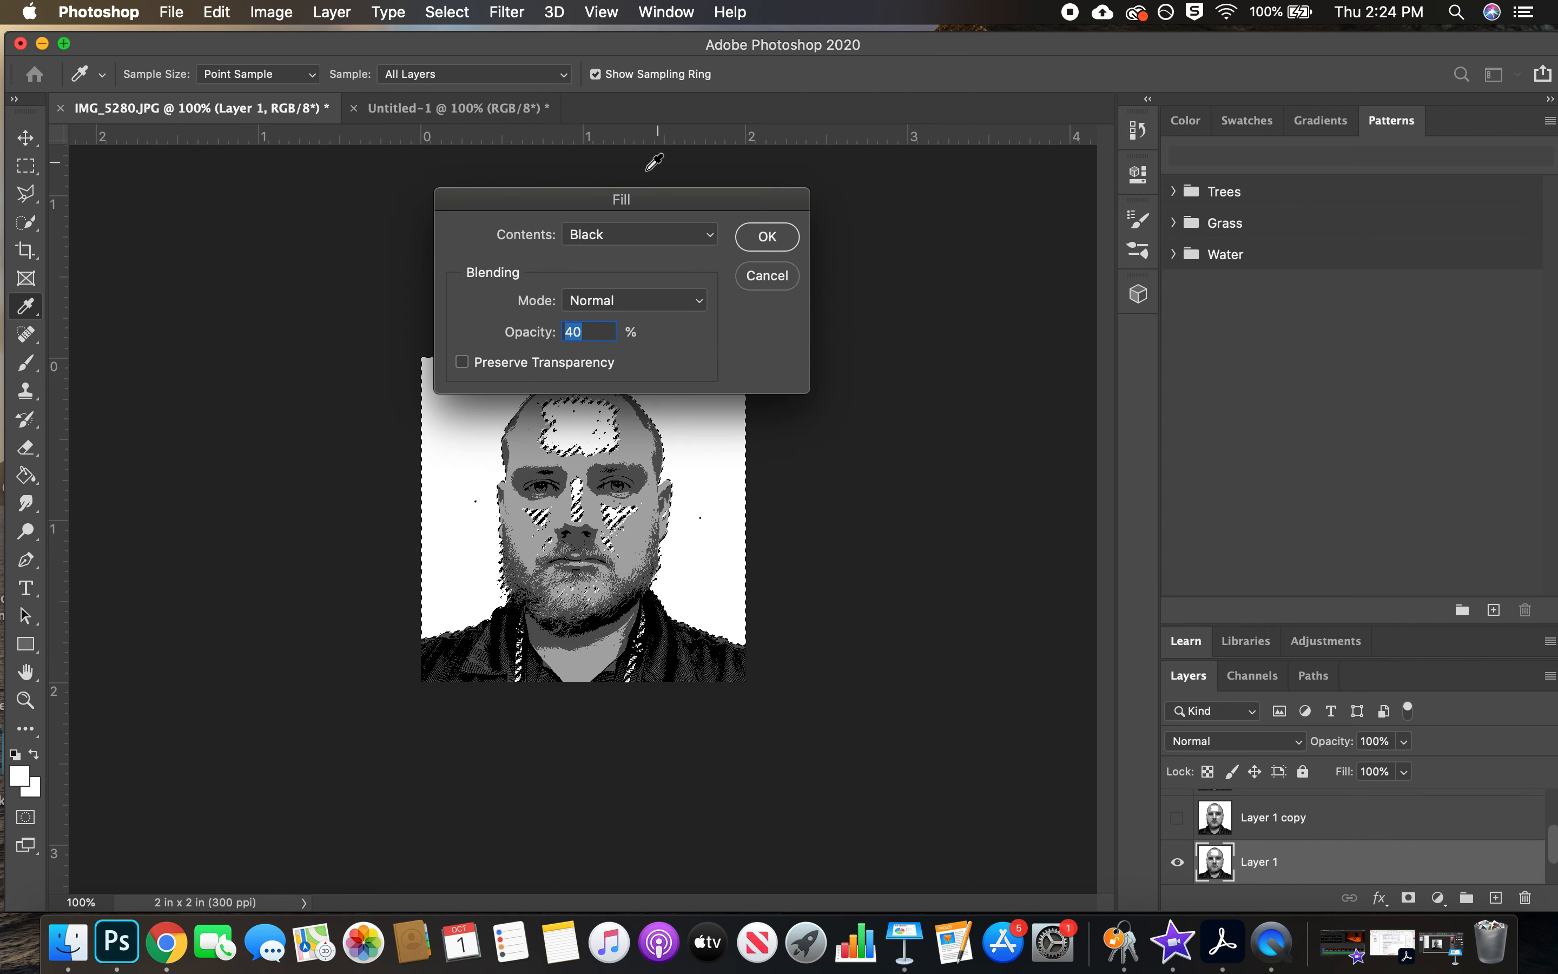
left_click(655, 241)
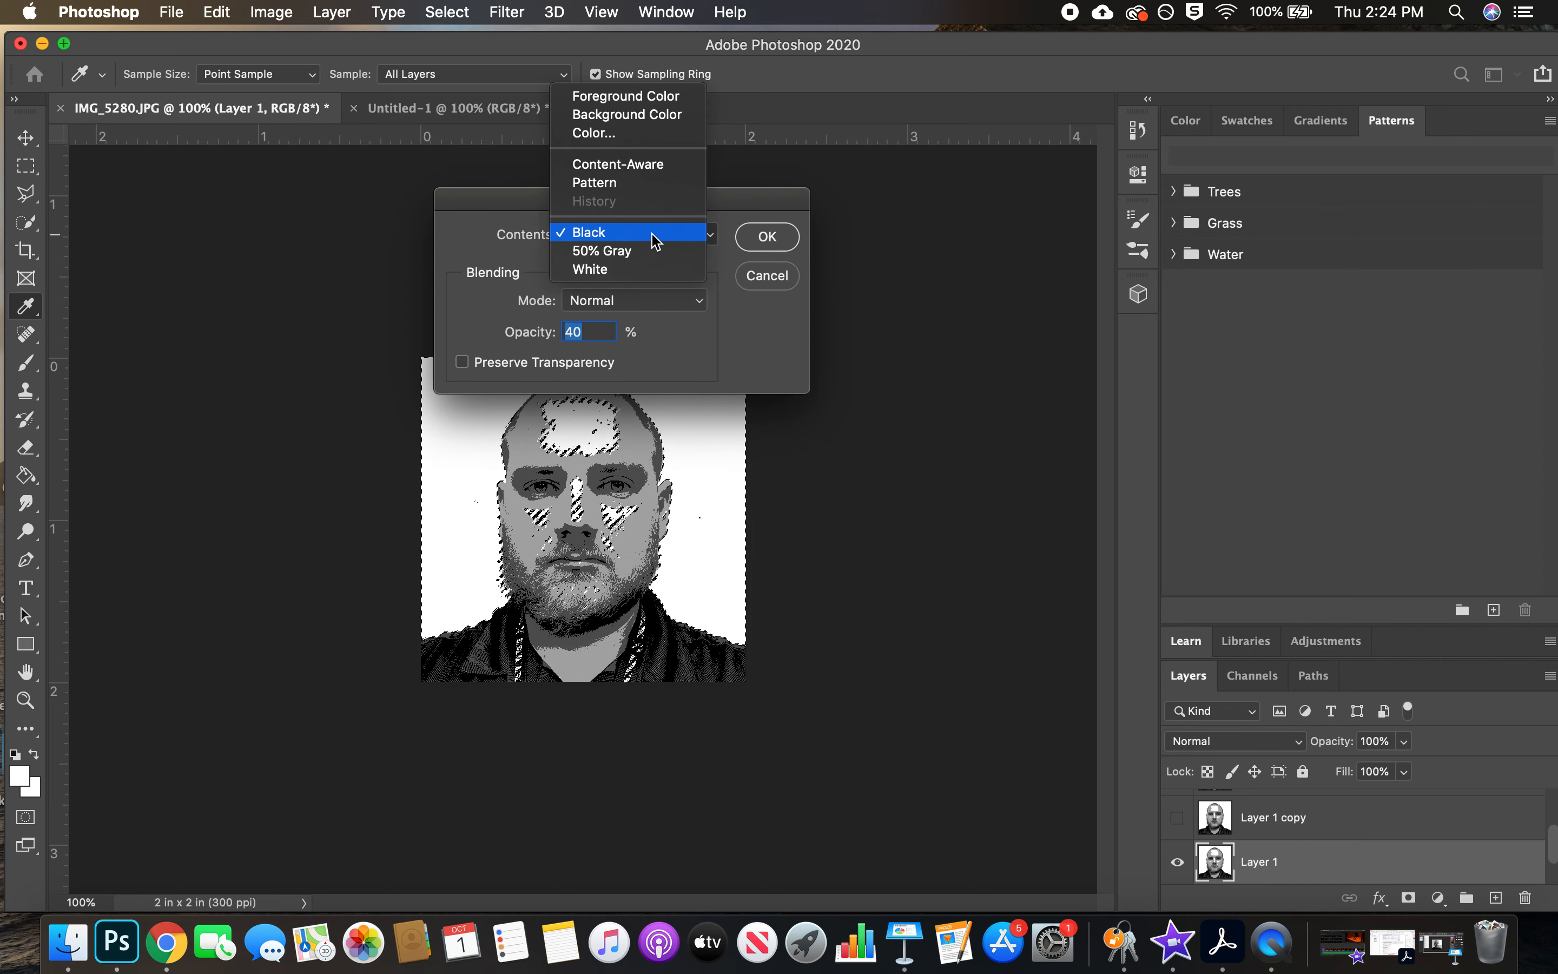
left_click(734, 236)
left_click(712, 237)
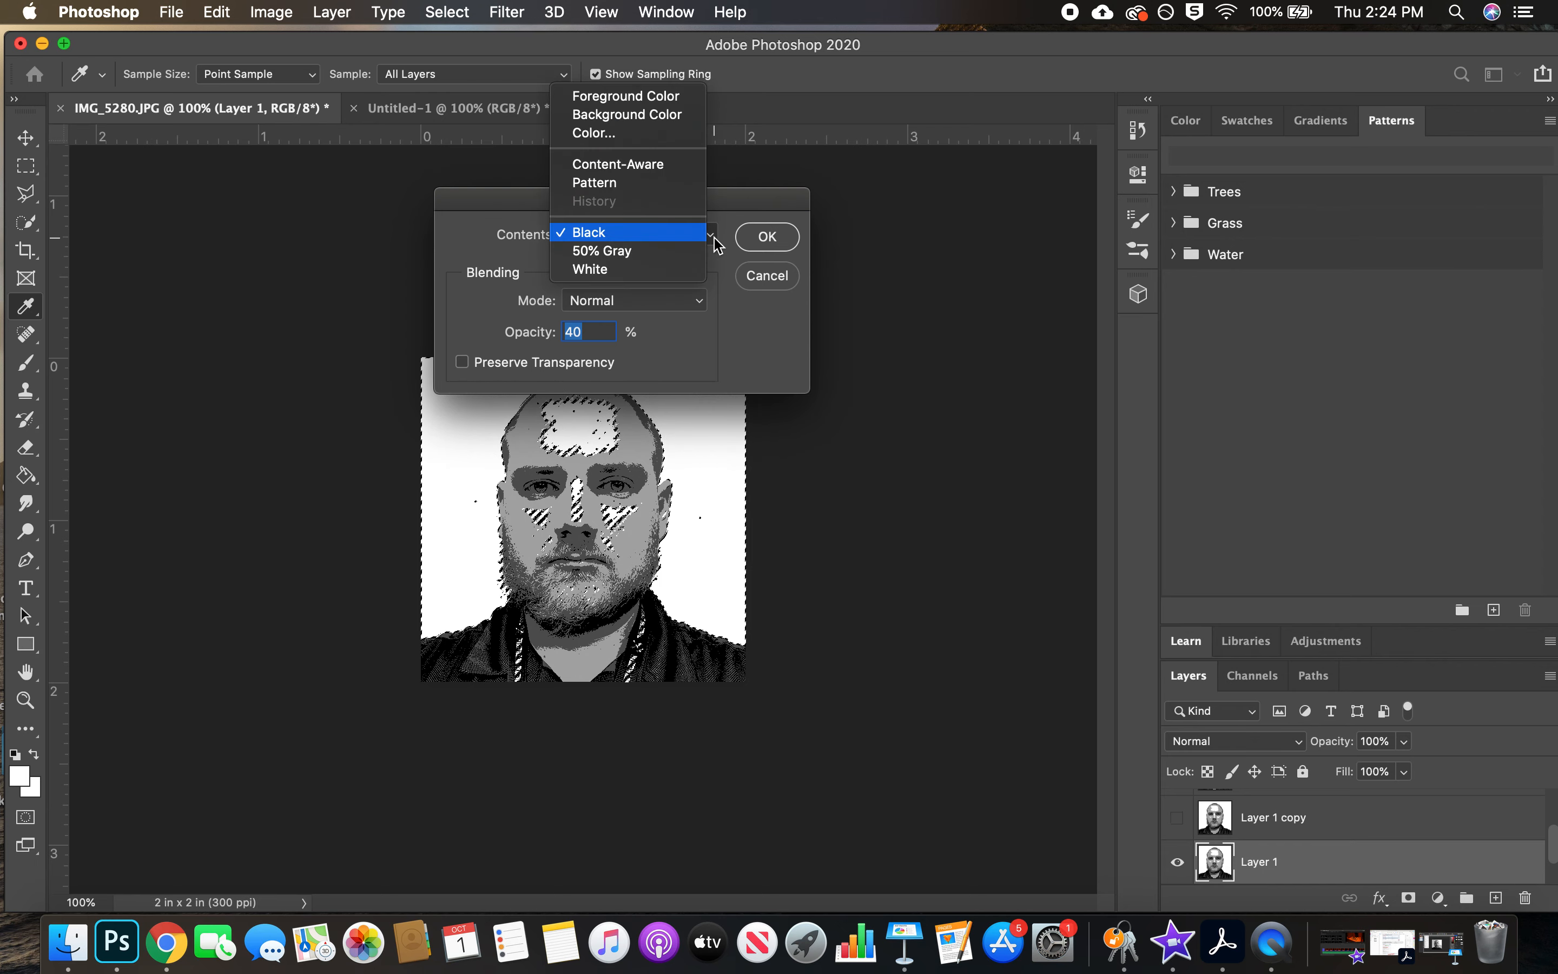
left_click(681, 134)
mouse_move(883, 375)
left_mouse_down()
mouse_move(838, 425)
mouse_move(738, 423)
mouse_move(779, 480)
left_mouse_up()
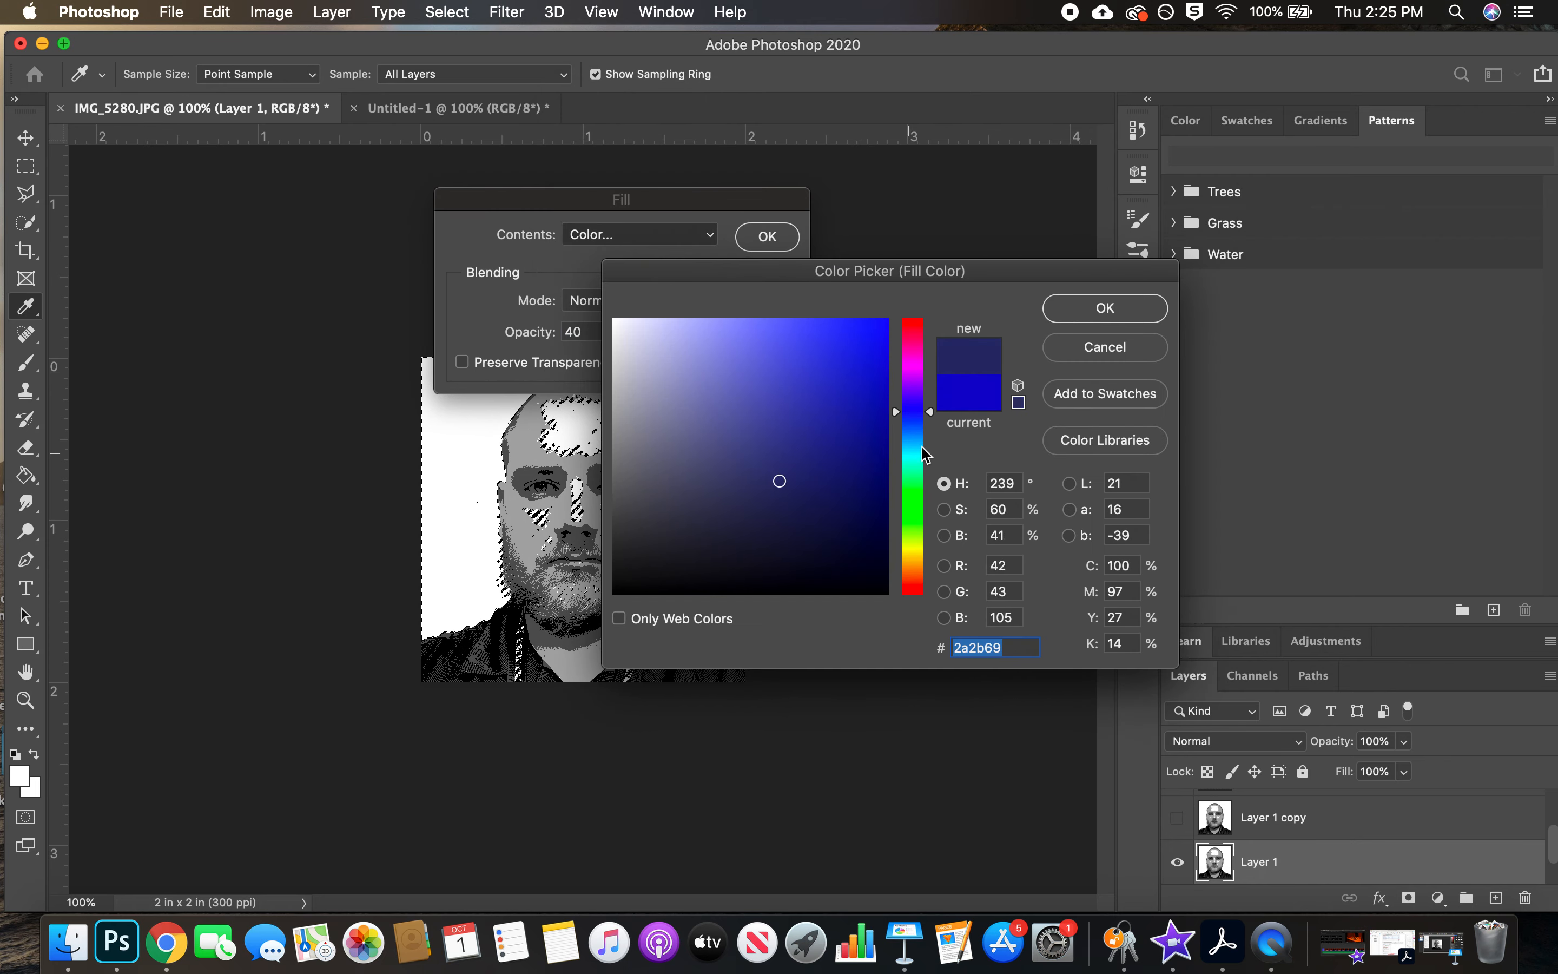
left_click_drag(930, 422, 931, 462)
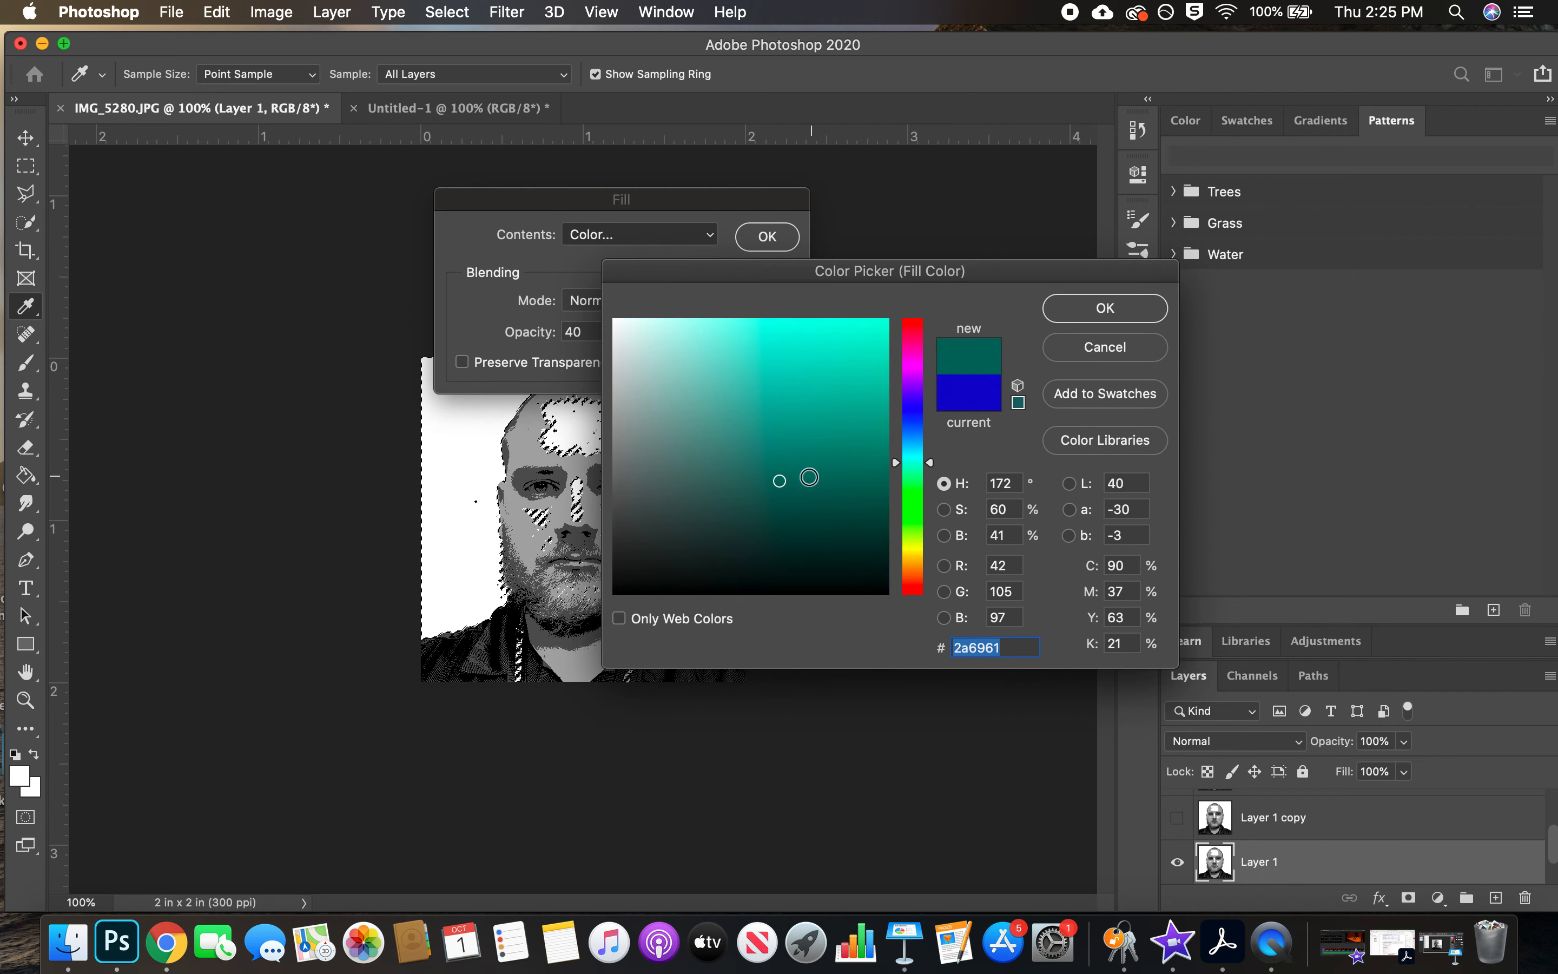
left_click_drag(786, 459, 769, 384)
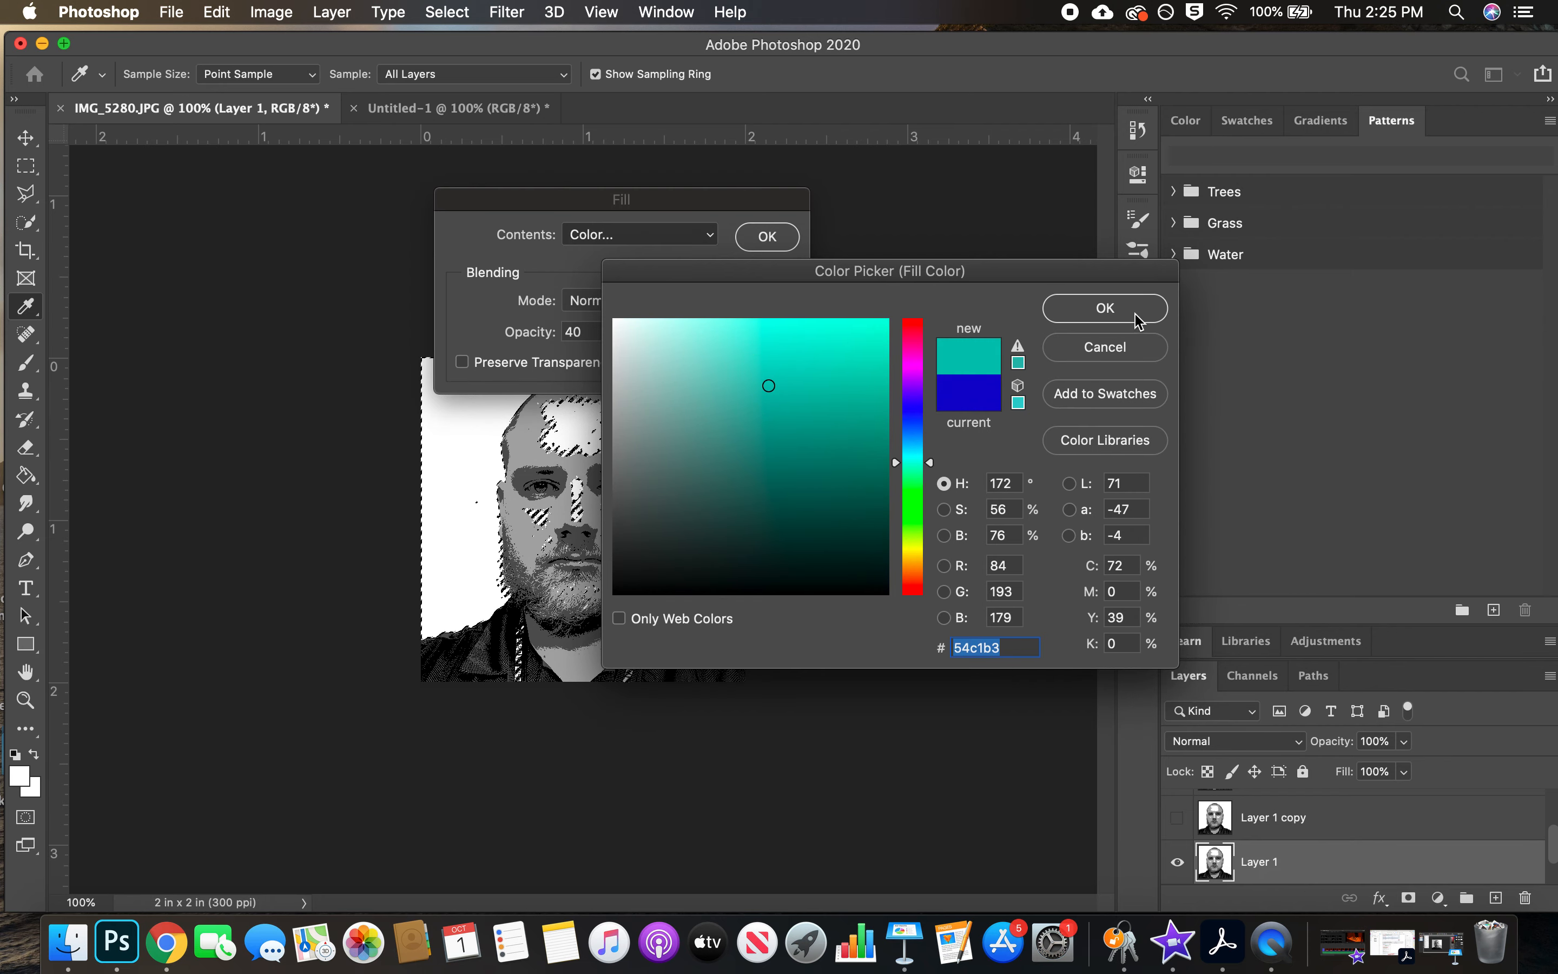
left_click(1104, 308)
Set the fill opacity to 100%, apply the teal to the selected areas and deselect
double_click(593, 333)
type("100")
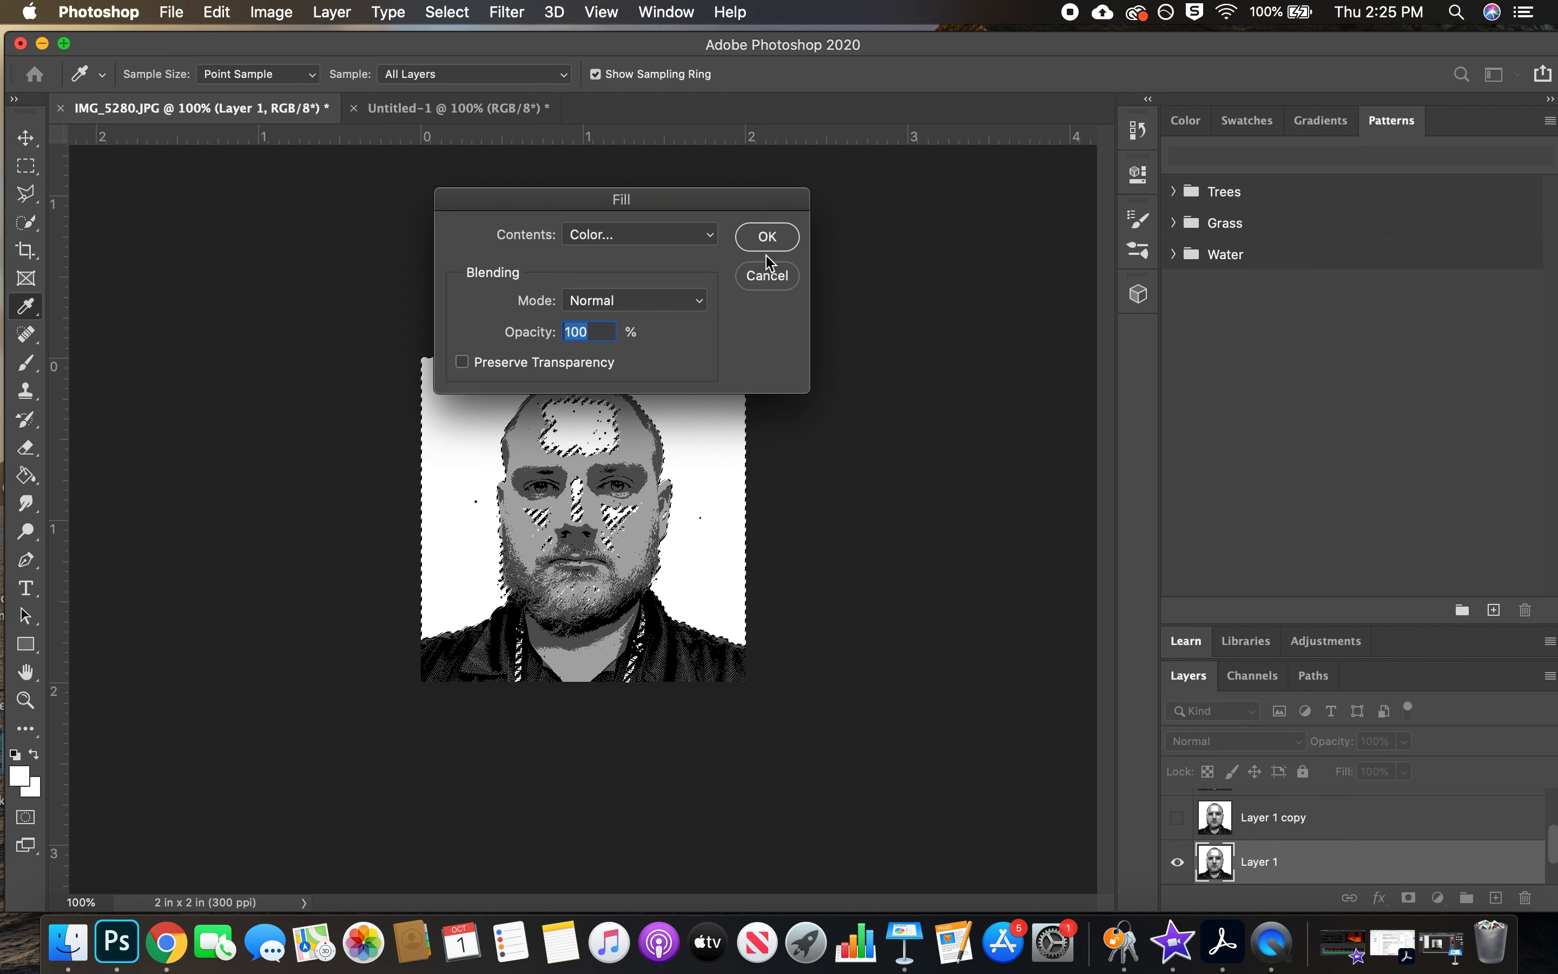
left_click(776, 236)
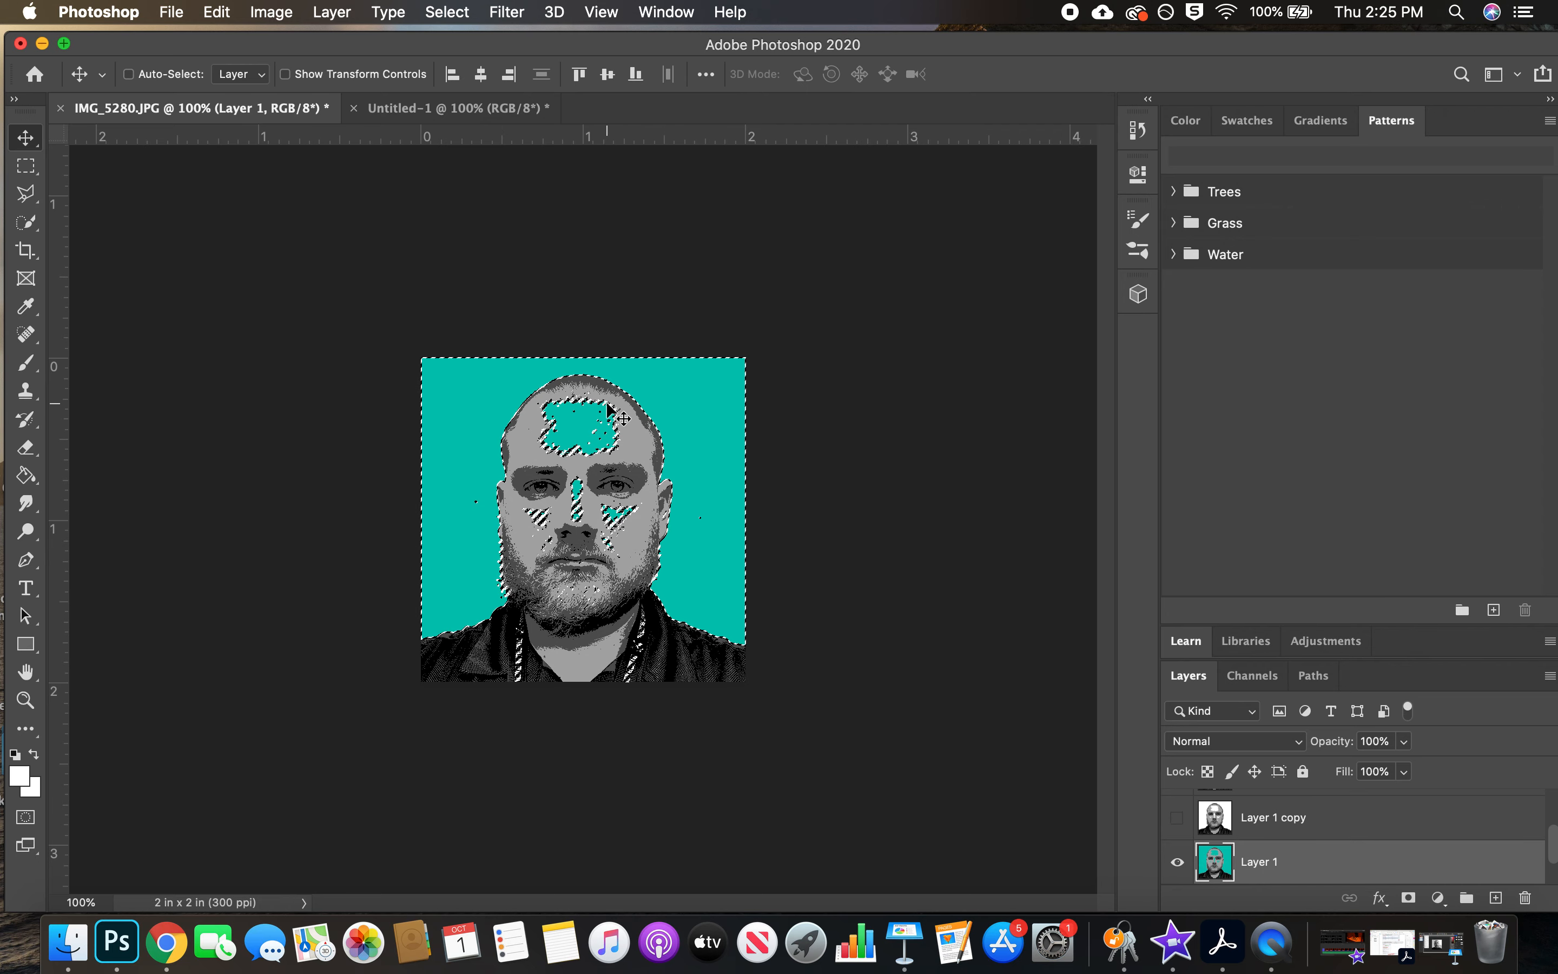
left_click(462, 11)
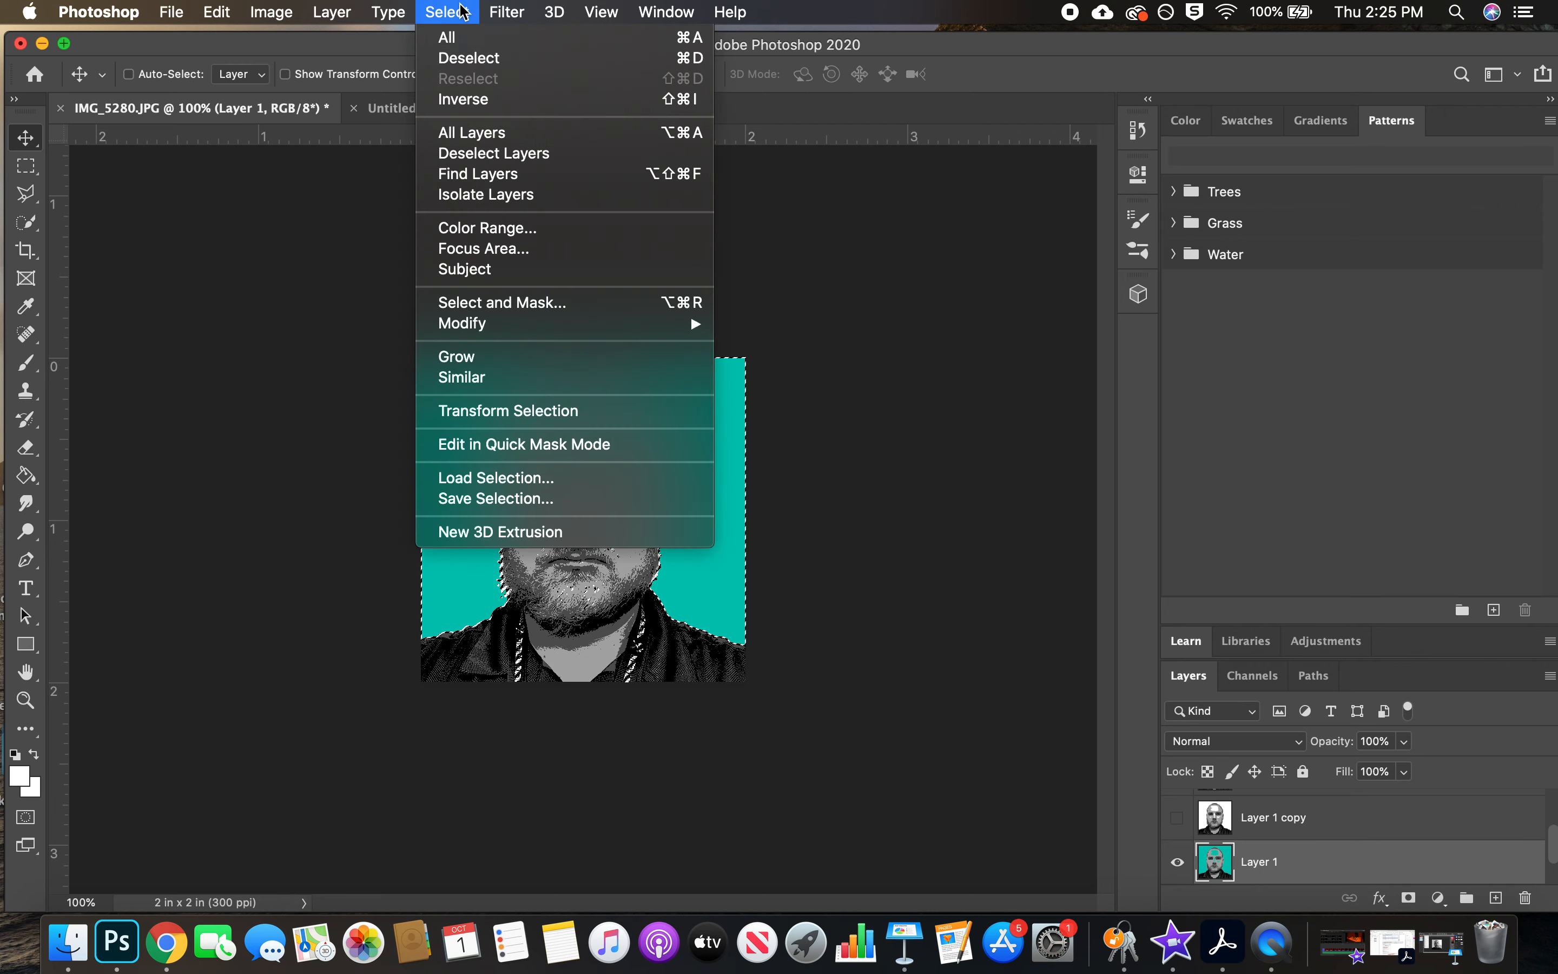
left_click(466, 55)
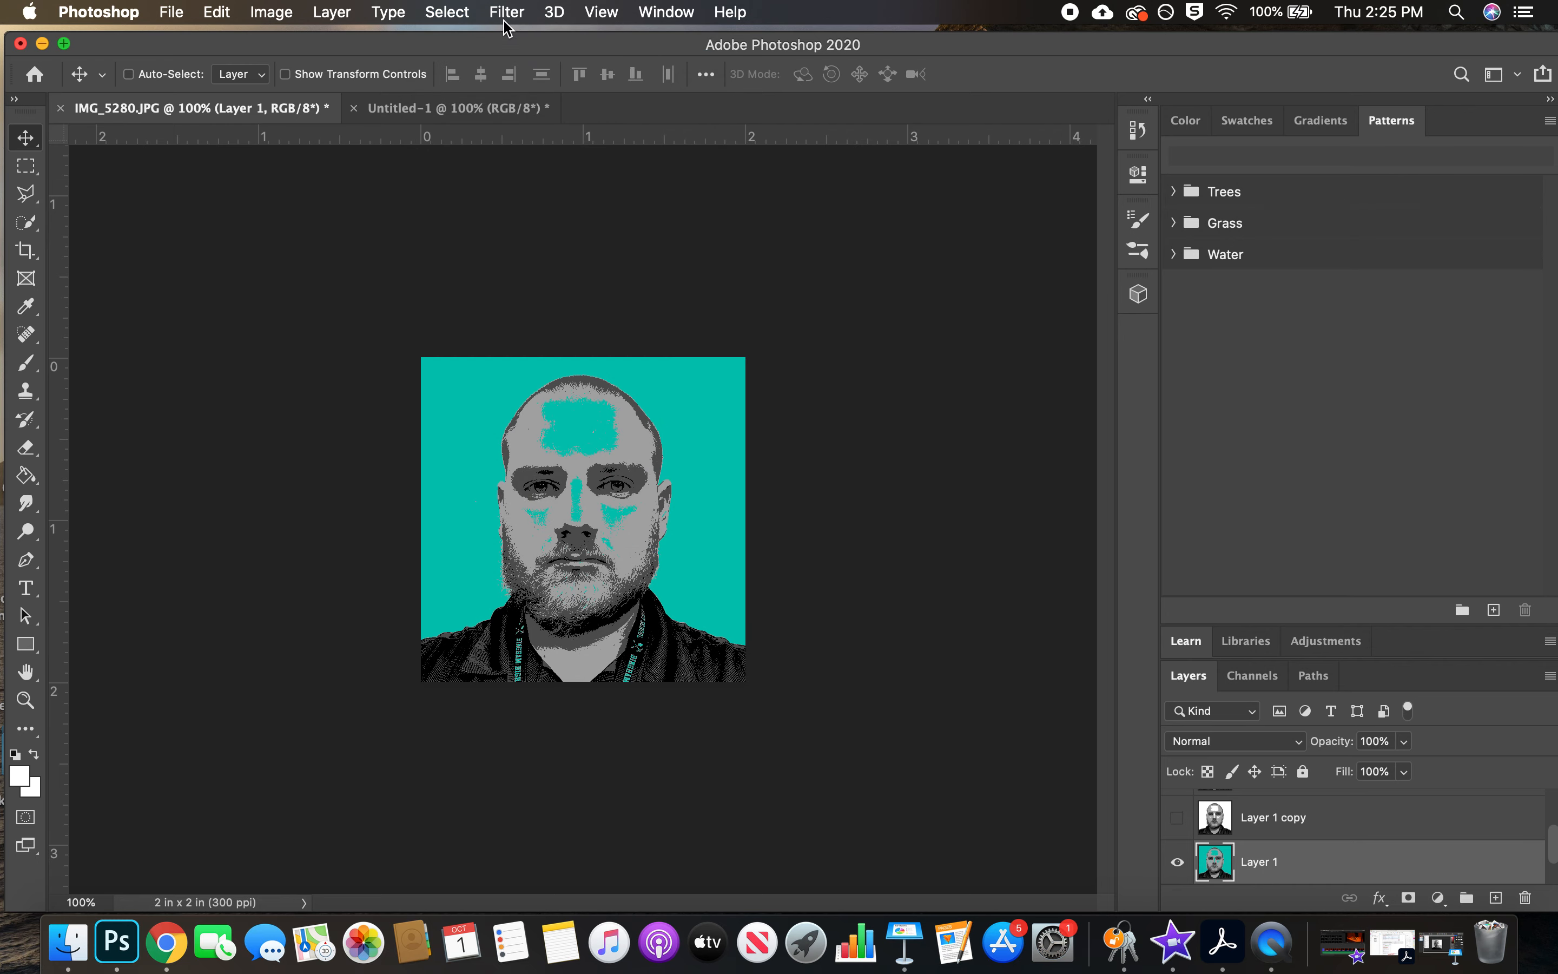
Select the light grey skin areas of Layer 1 with Color Range, sampling the grey of the forehead at Fuzziness 48
left_click(462, 14)
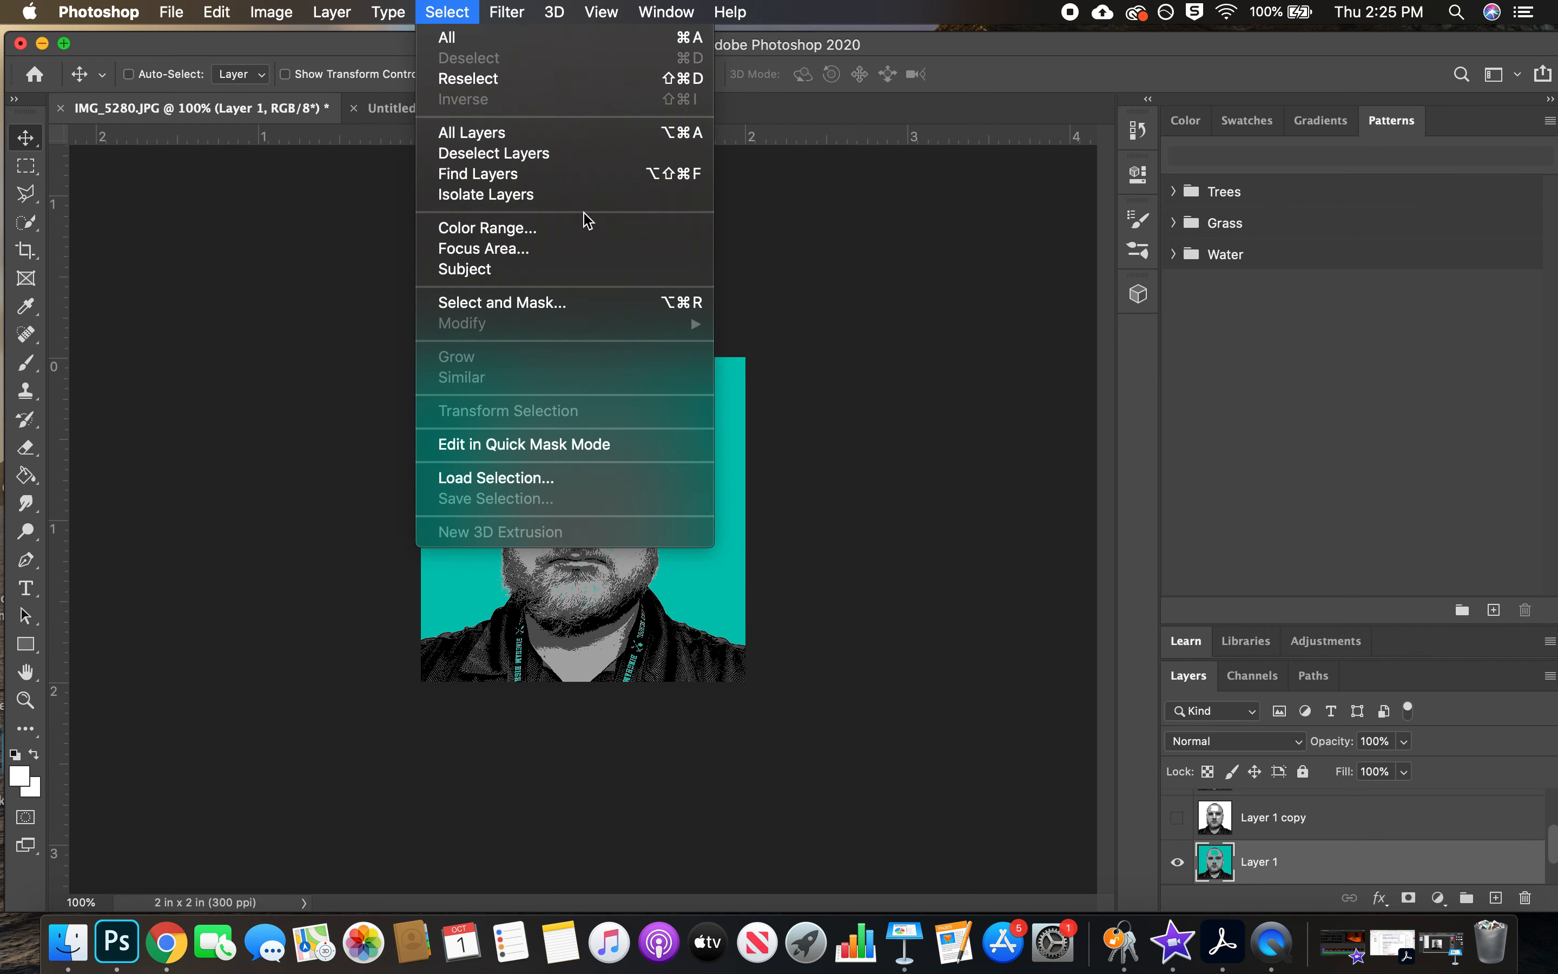
left_click(570, 229)
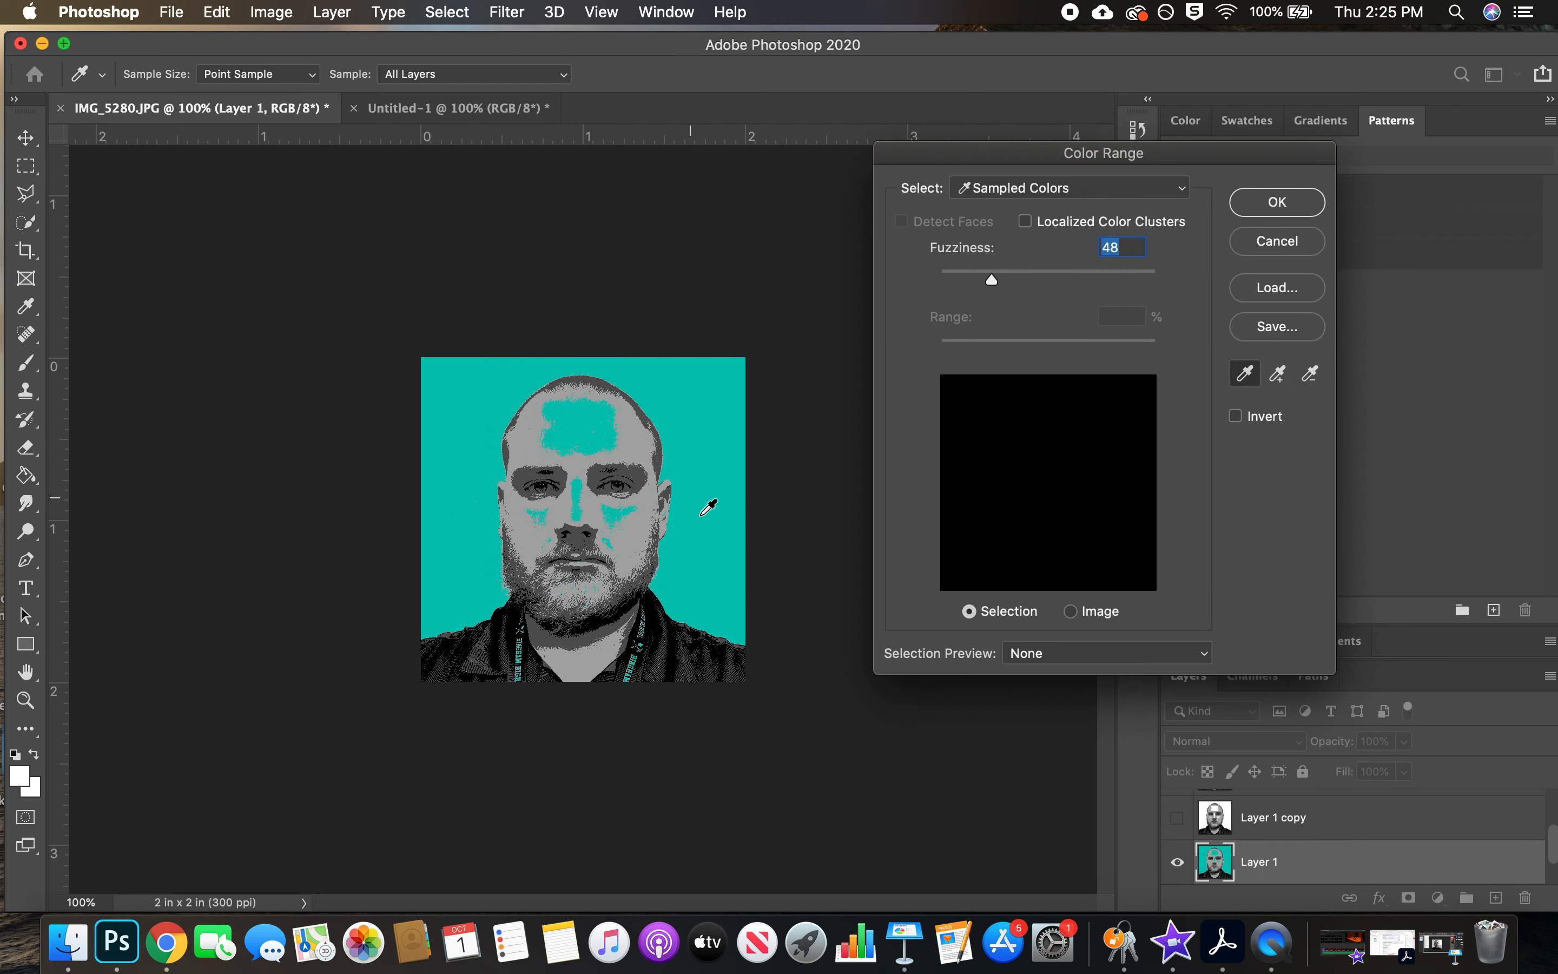
left_click(630, 430)
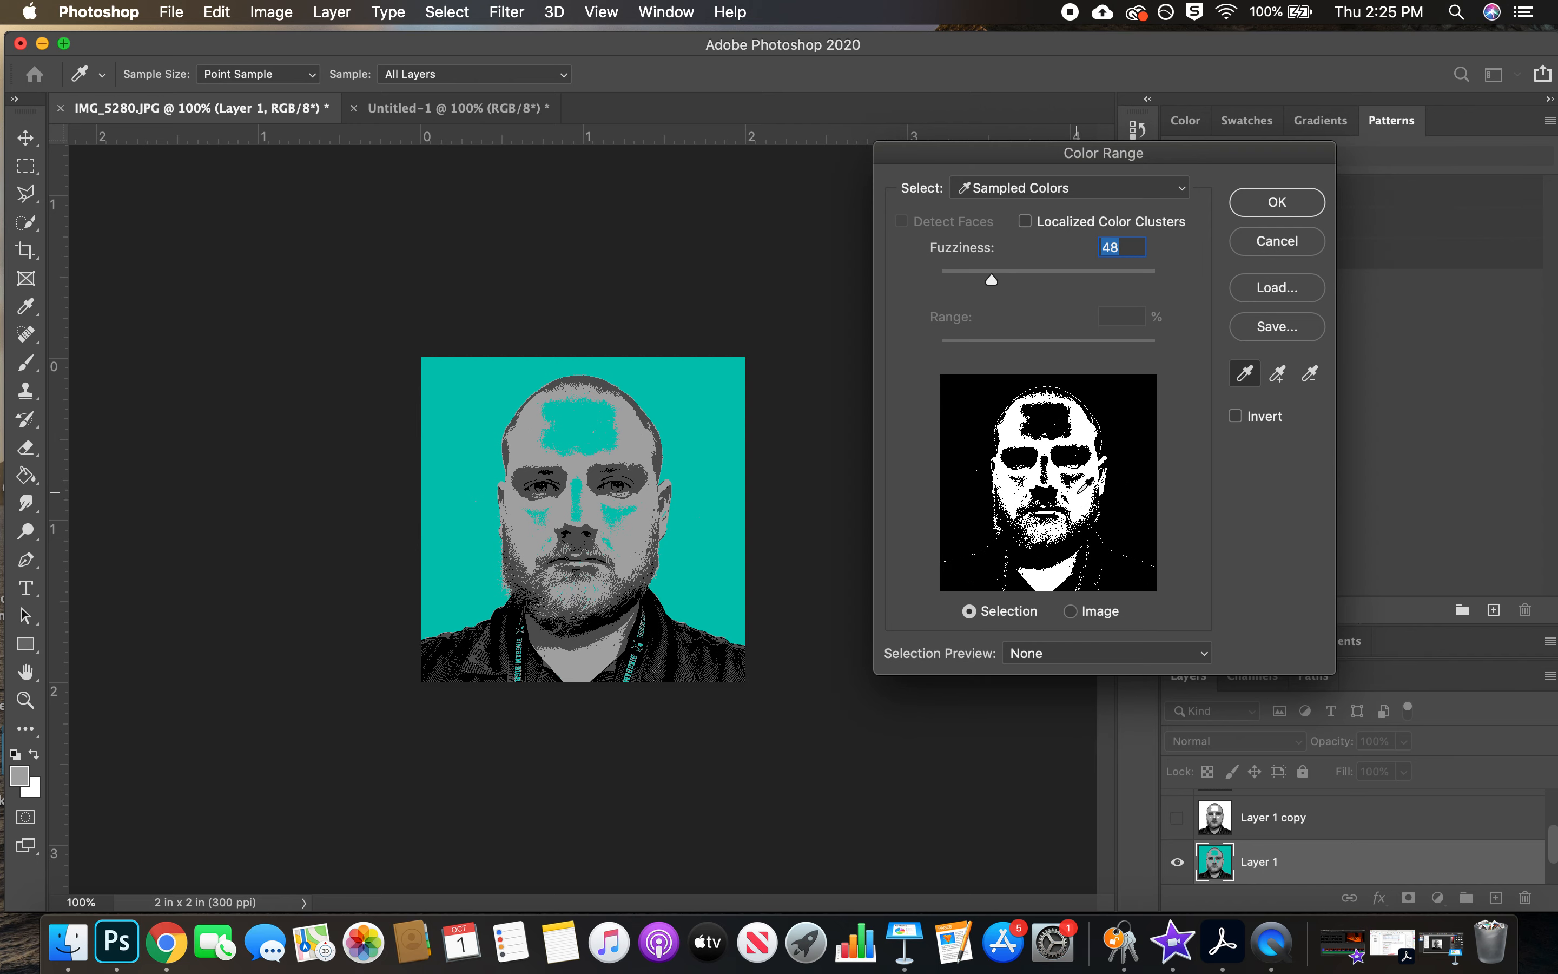
left_click(1277, 202)
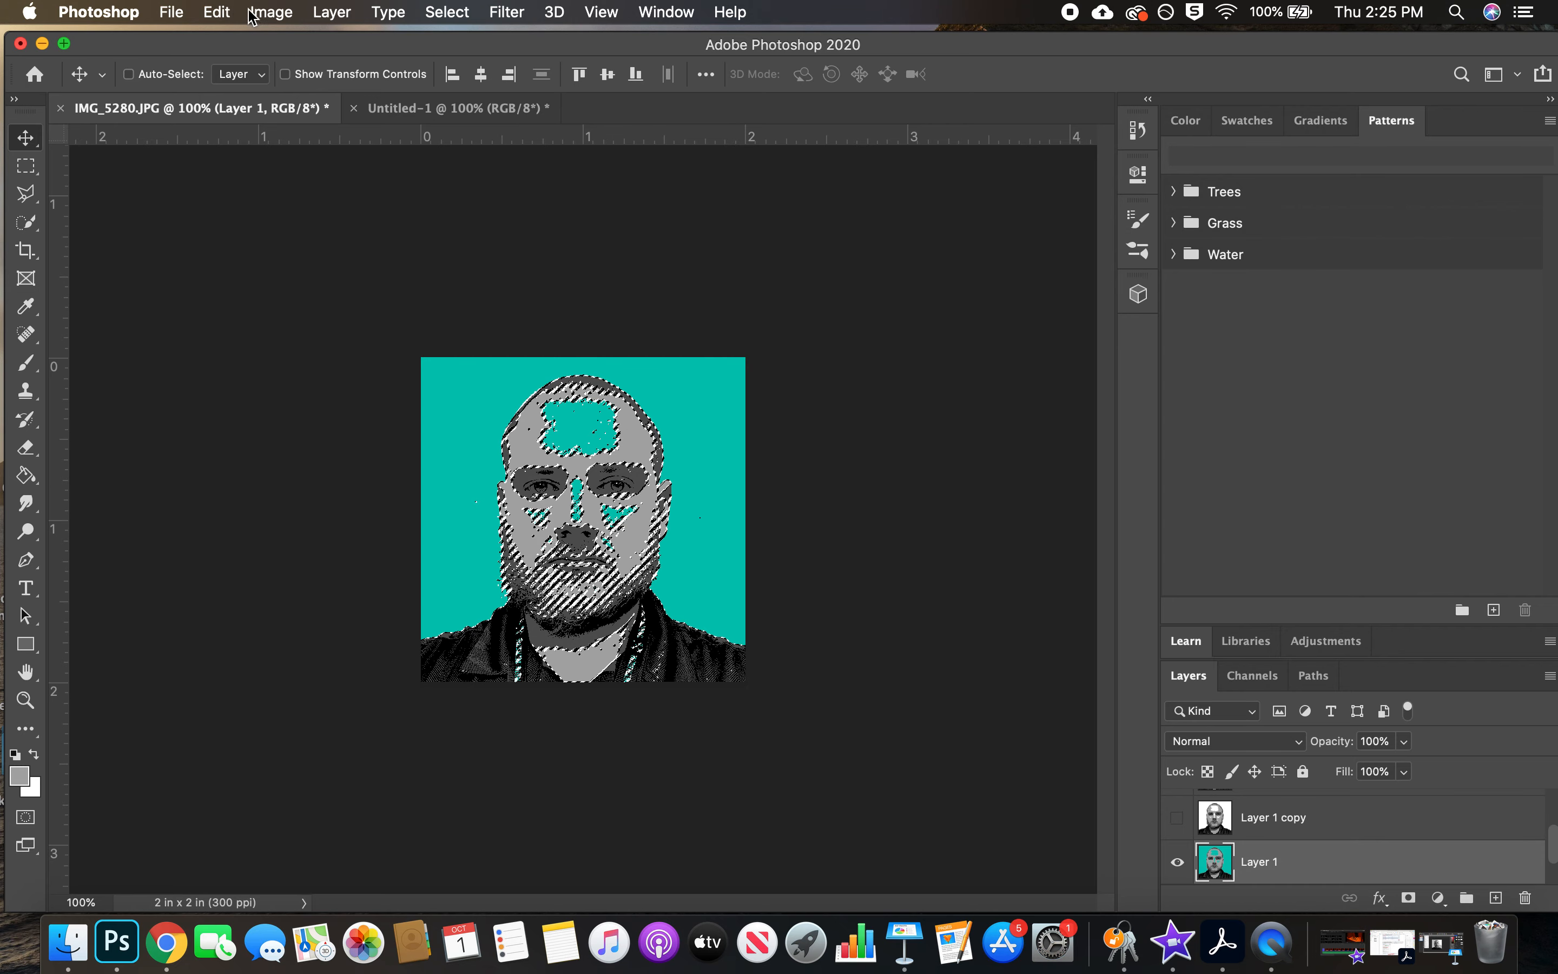
Fill the selected light grey areas with a custom green, #3caf57, at 100% opacity and deselect
left_click(234, 14)
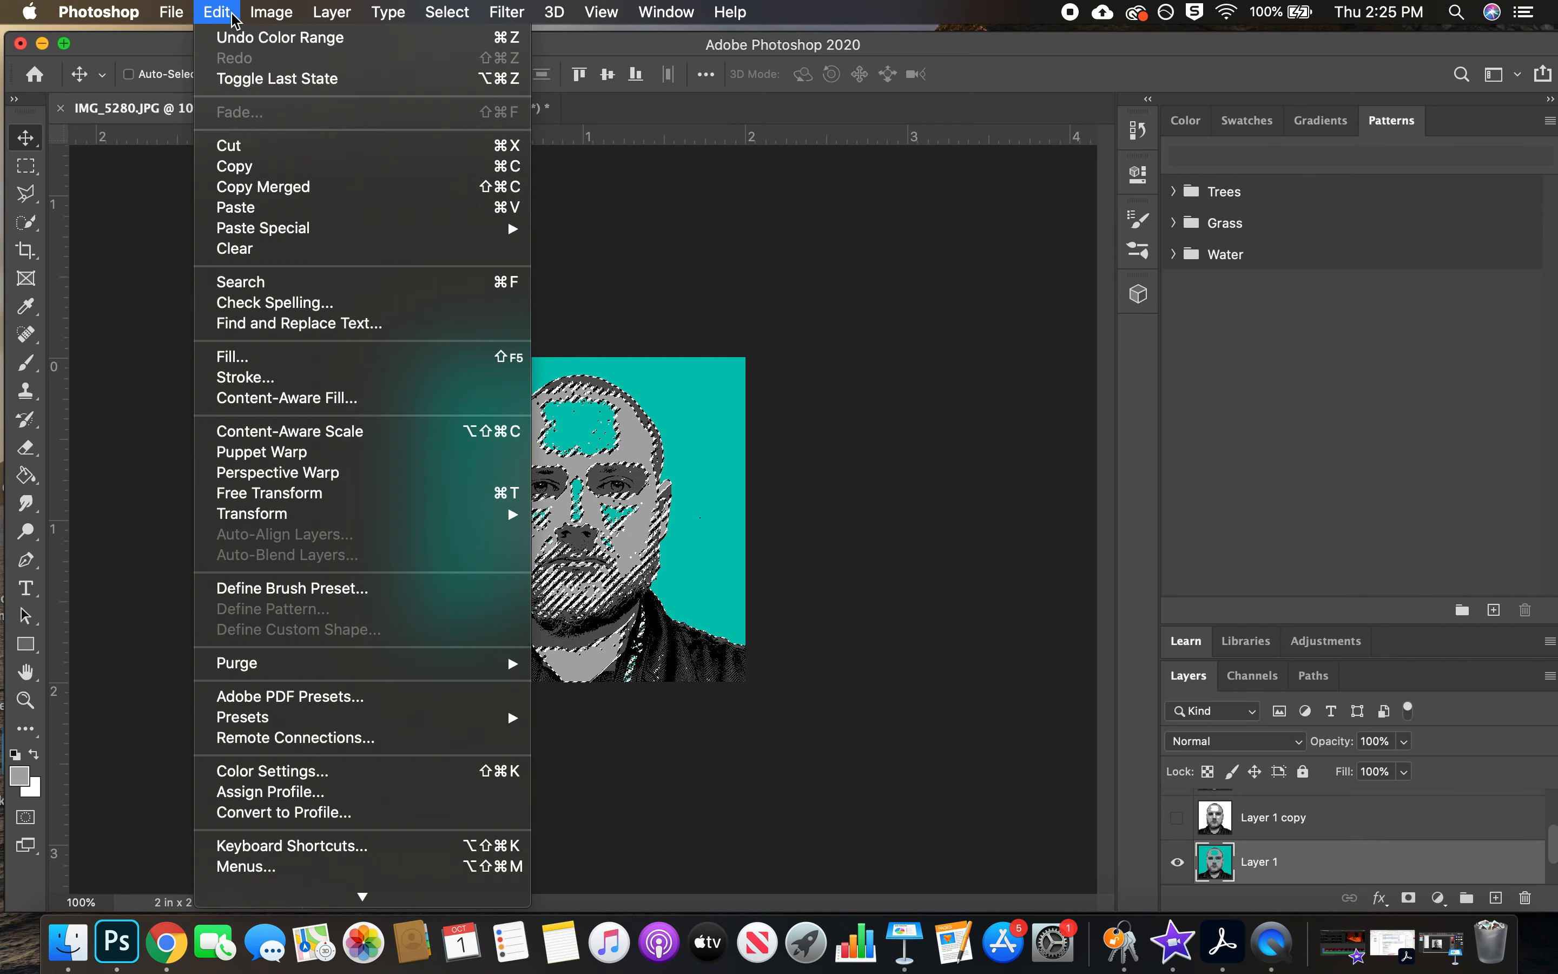
left_click(237, 356)
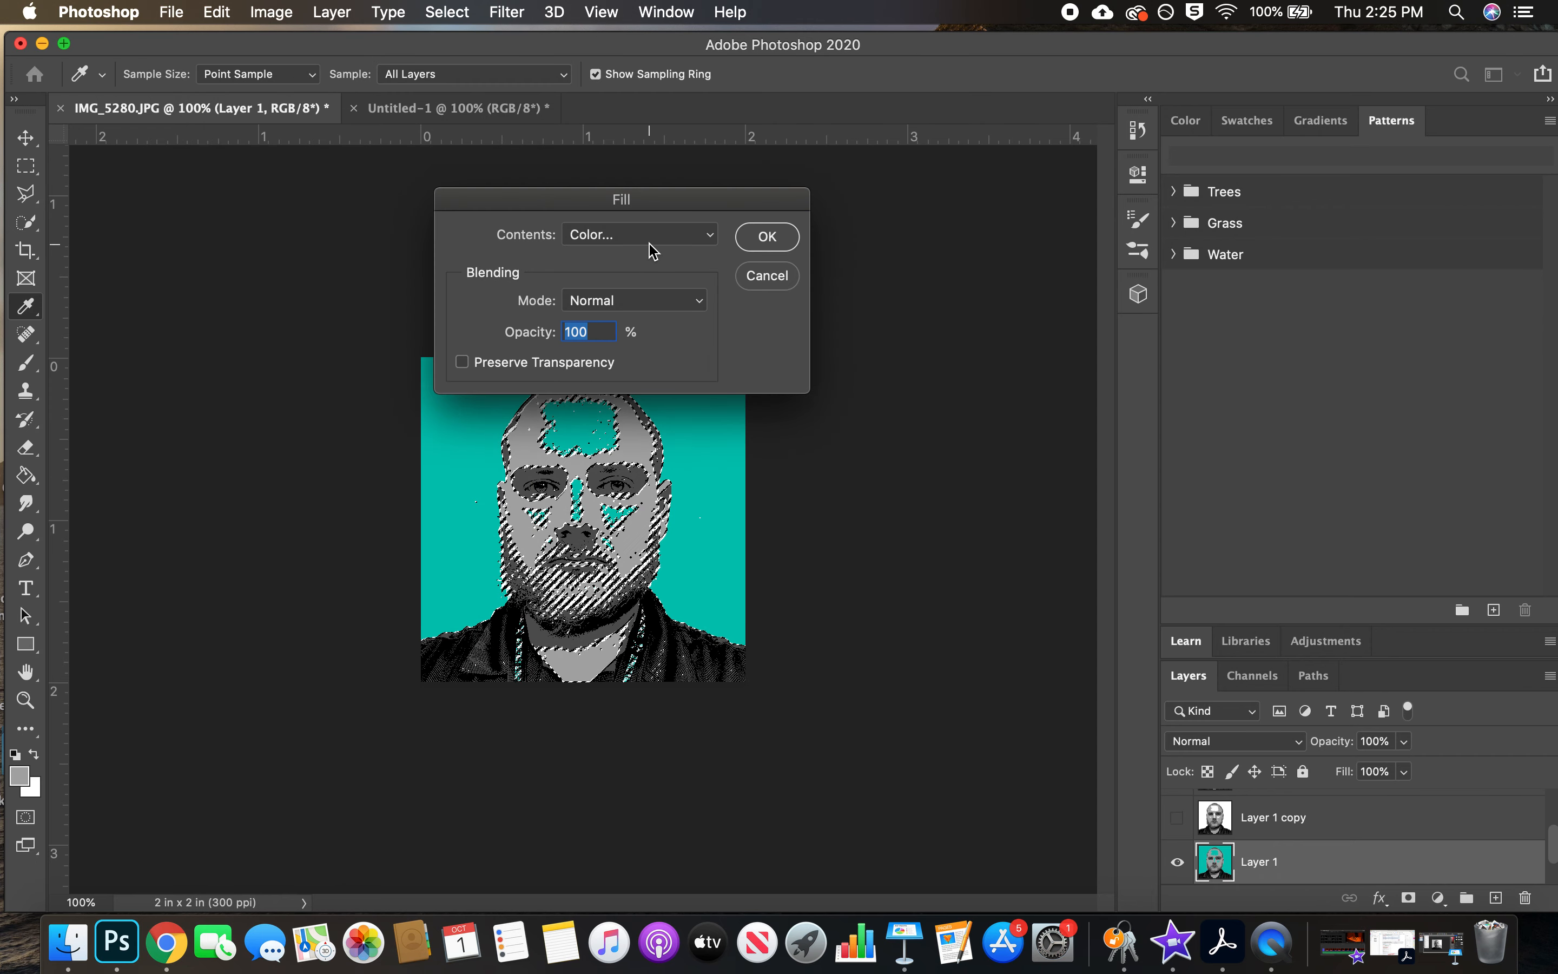
left_click(630, 236)
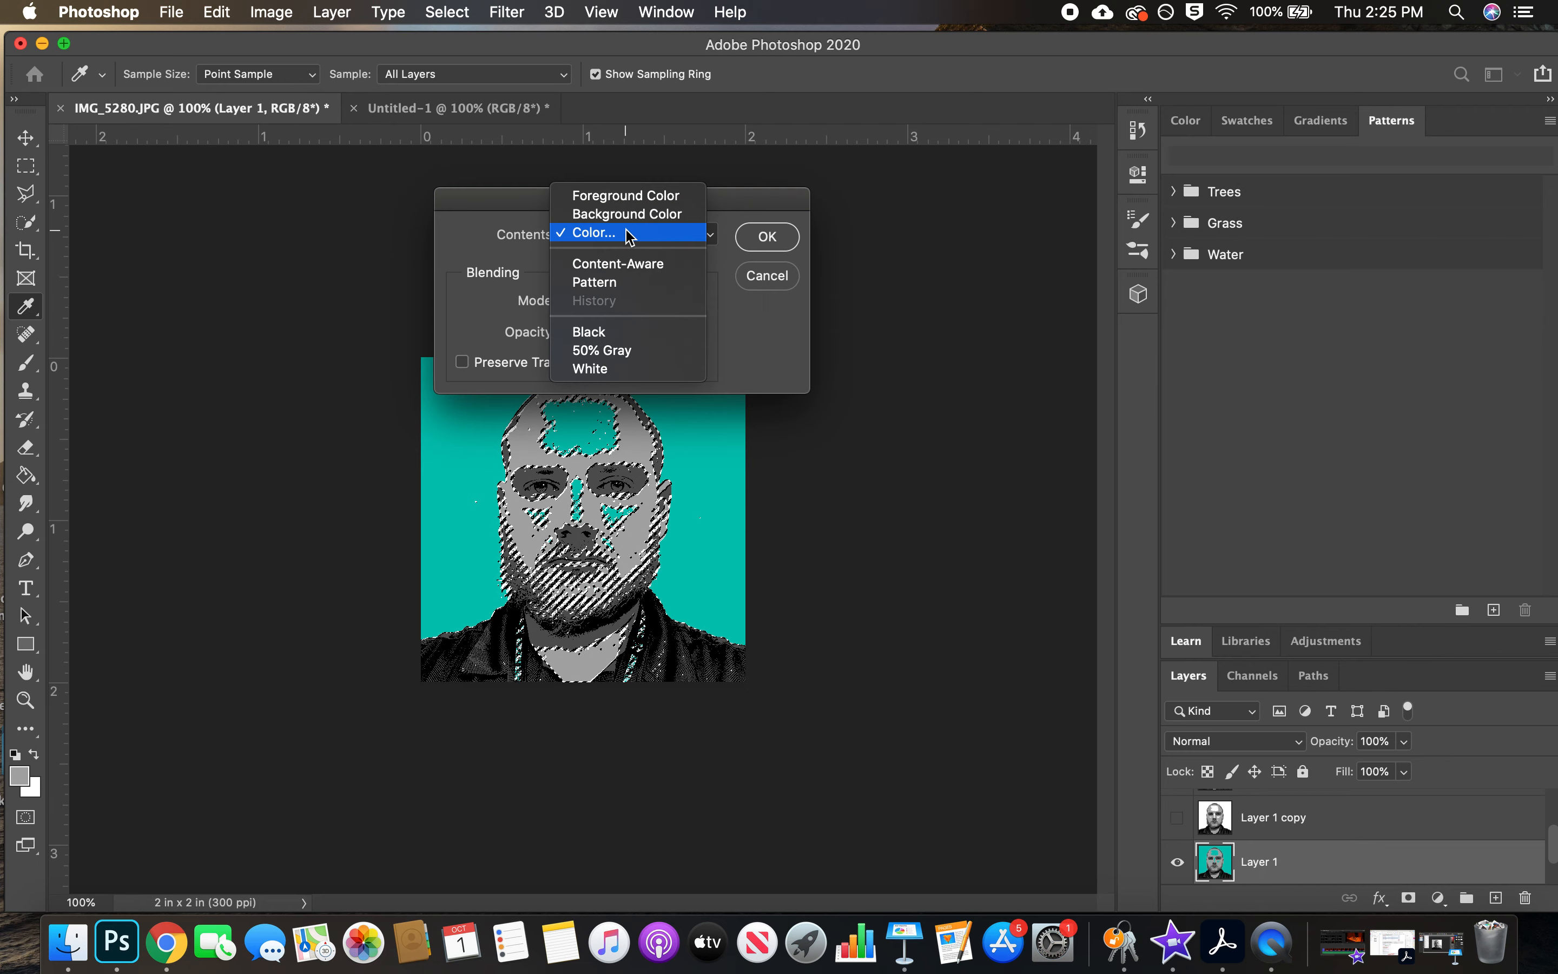
left_click(628, 233)
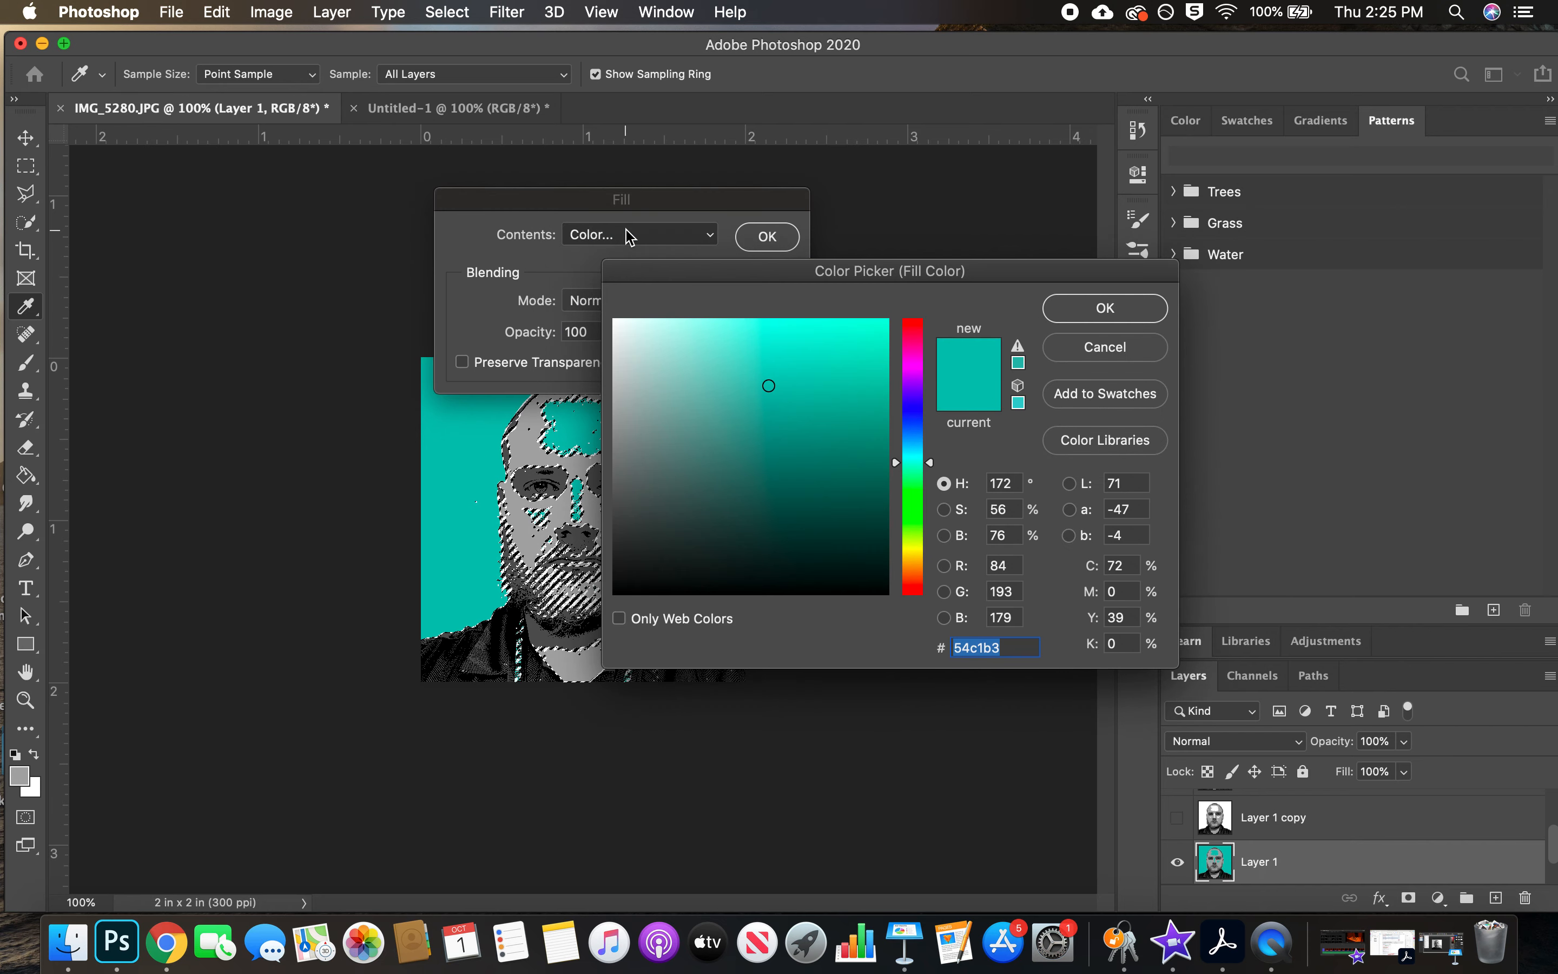
left_click_drag(931, 462, 932, 493)
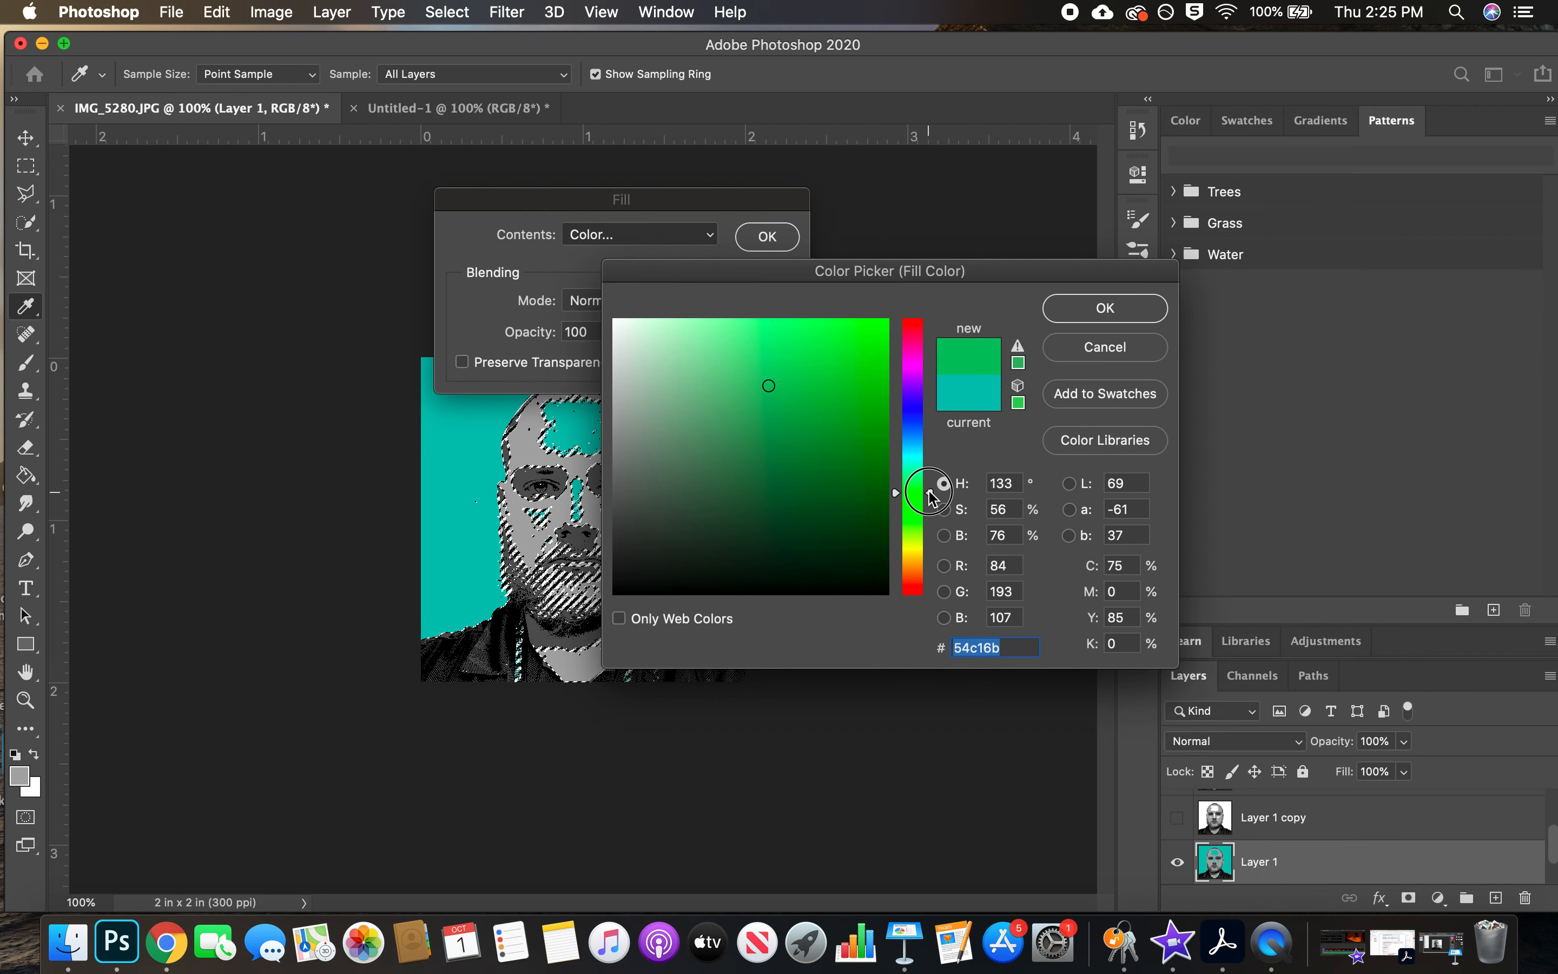
left_click(769, 387)
left_click_drag(769, 387, 793, 404)
left_click(1107, 306)
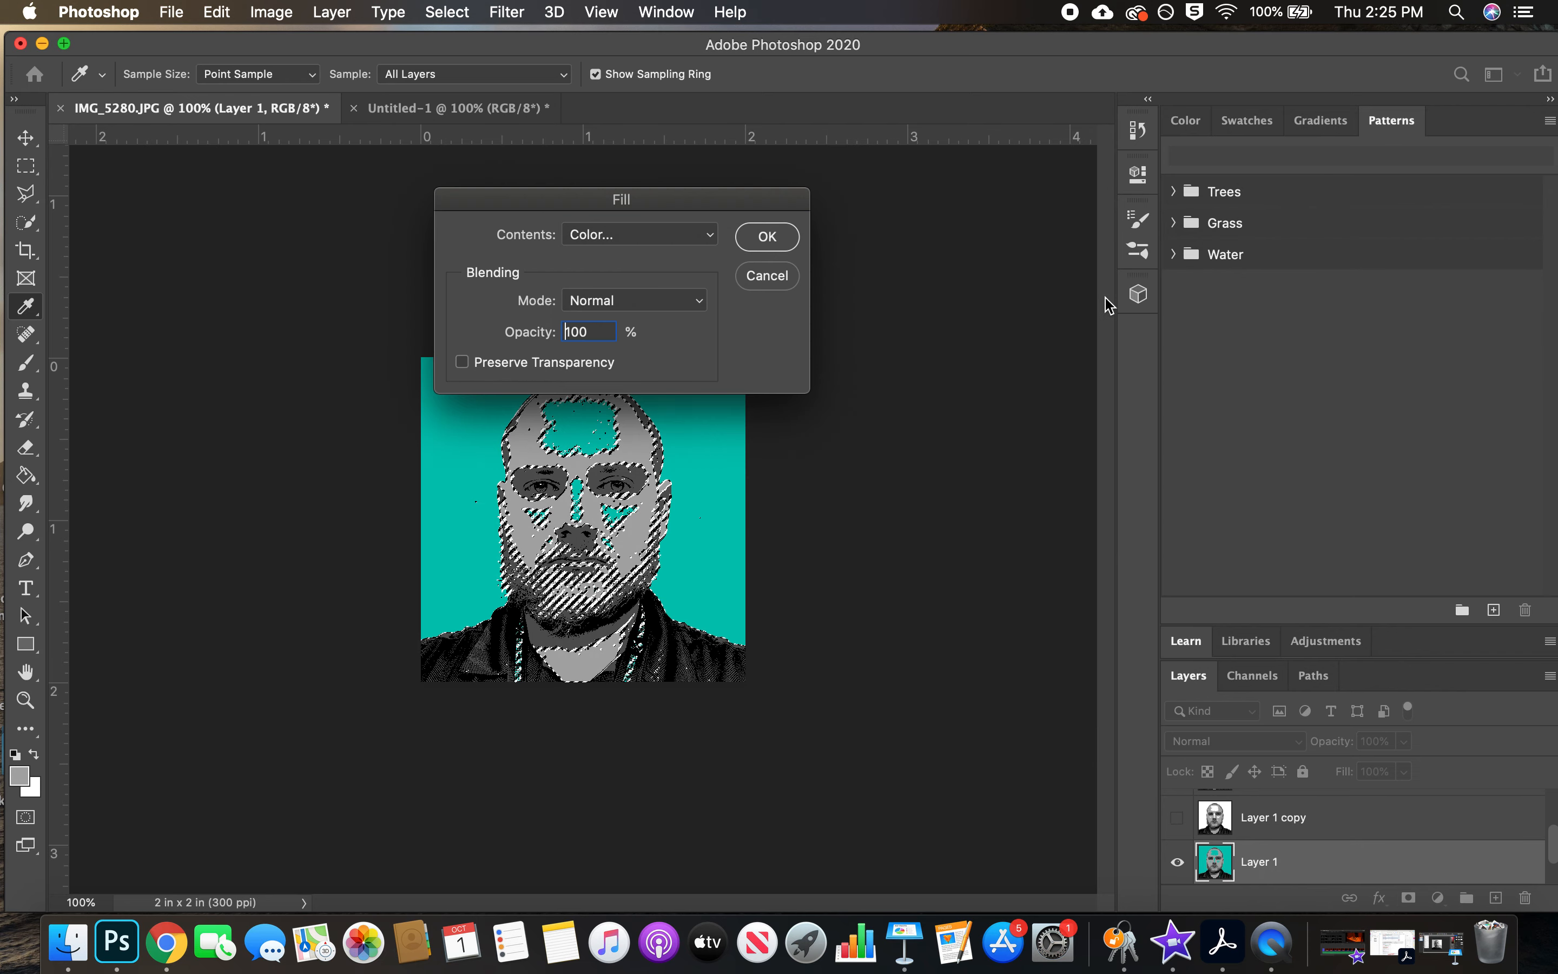
left_click(793, 237)
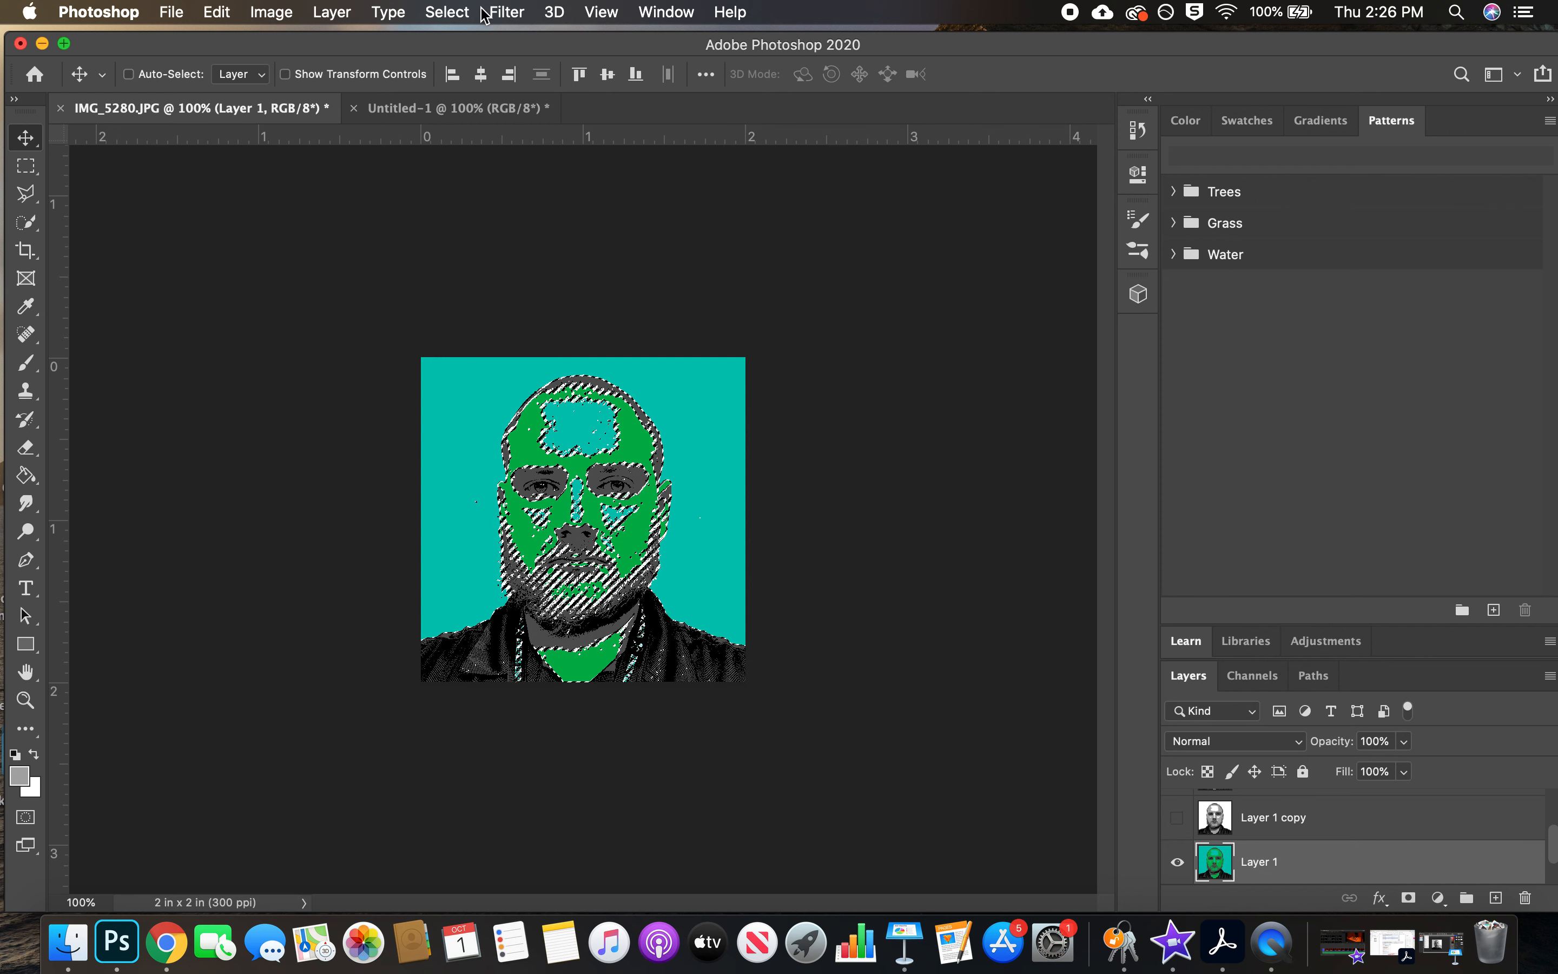
left_click(448, 11)
left_click(468, 58)
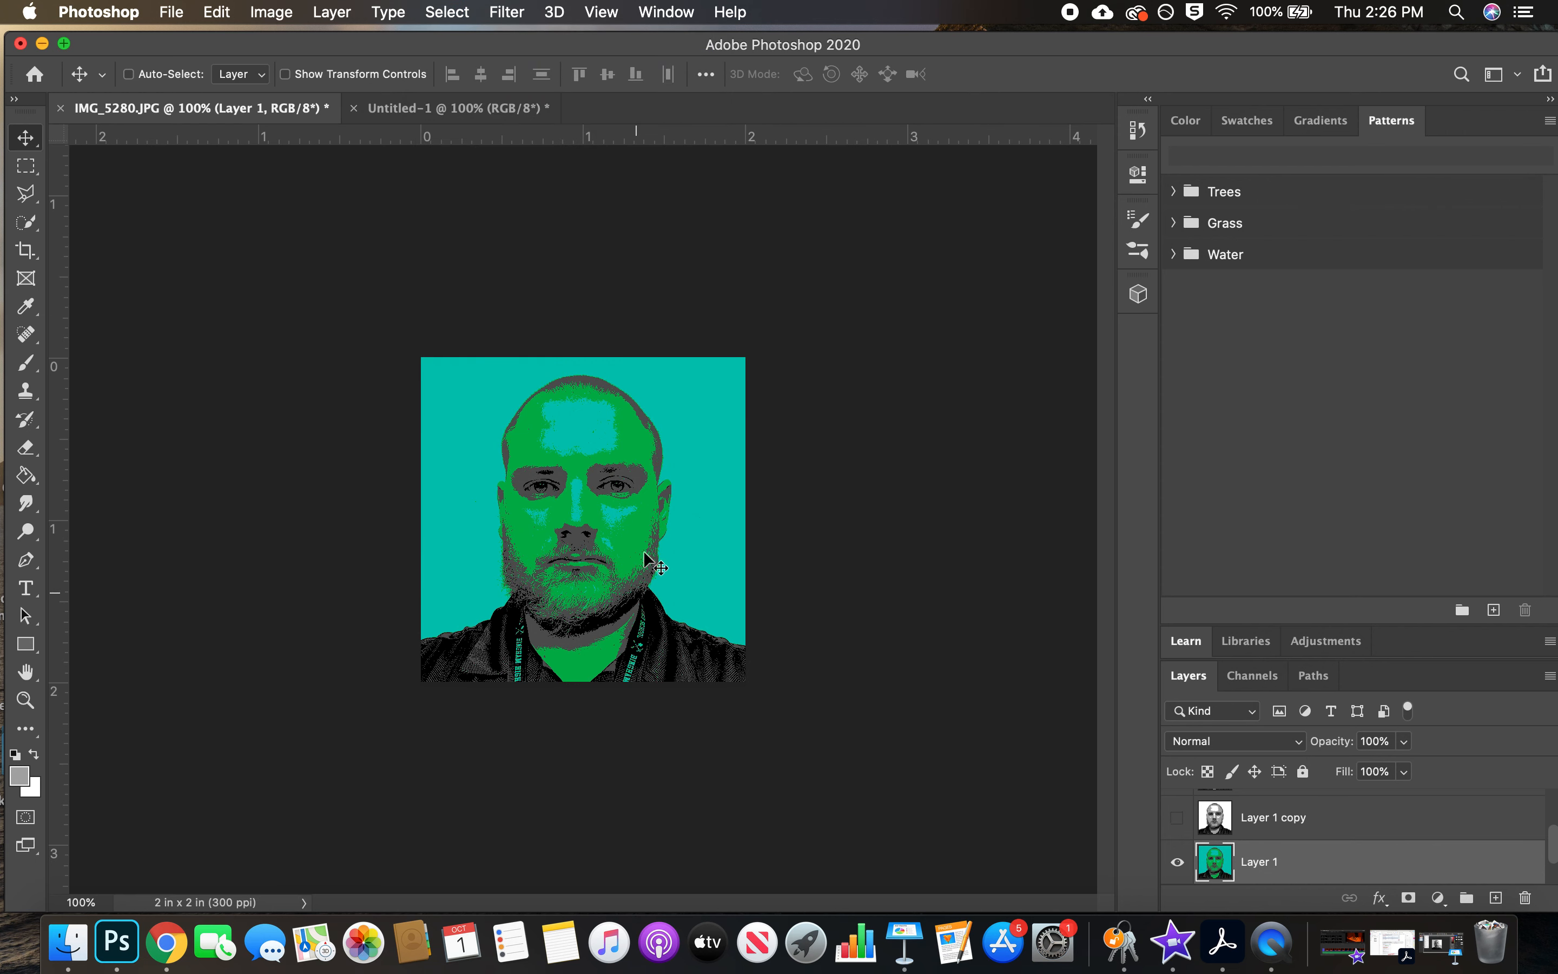
Select the dark grey areas of Layer 1 with Color Range, sampling the grey of the jacket at Fuzziness 48
left_click(451, 12)
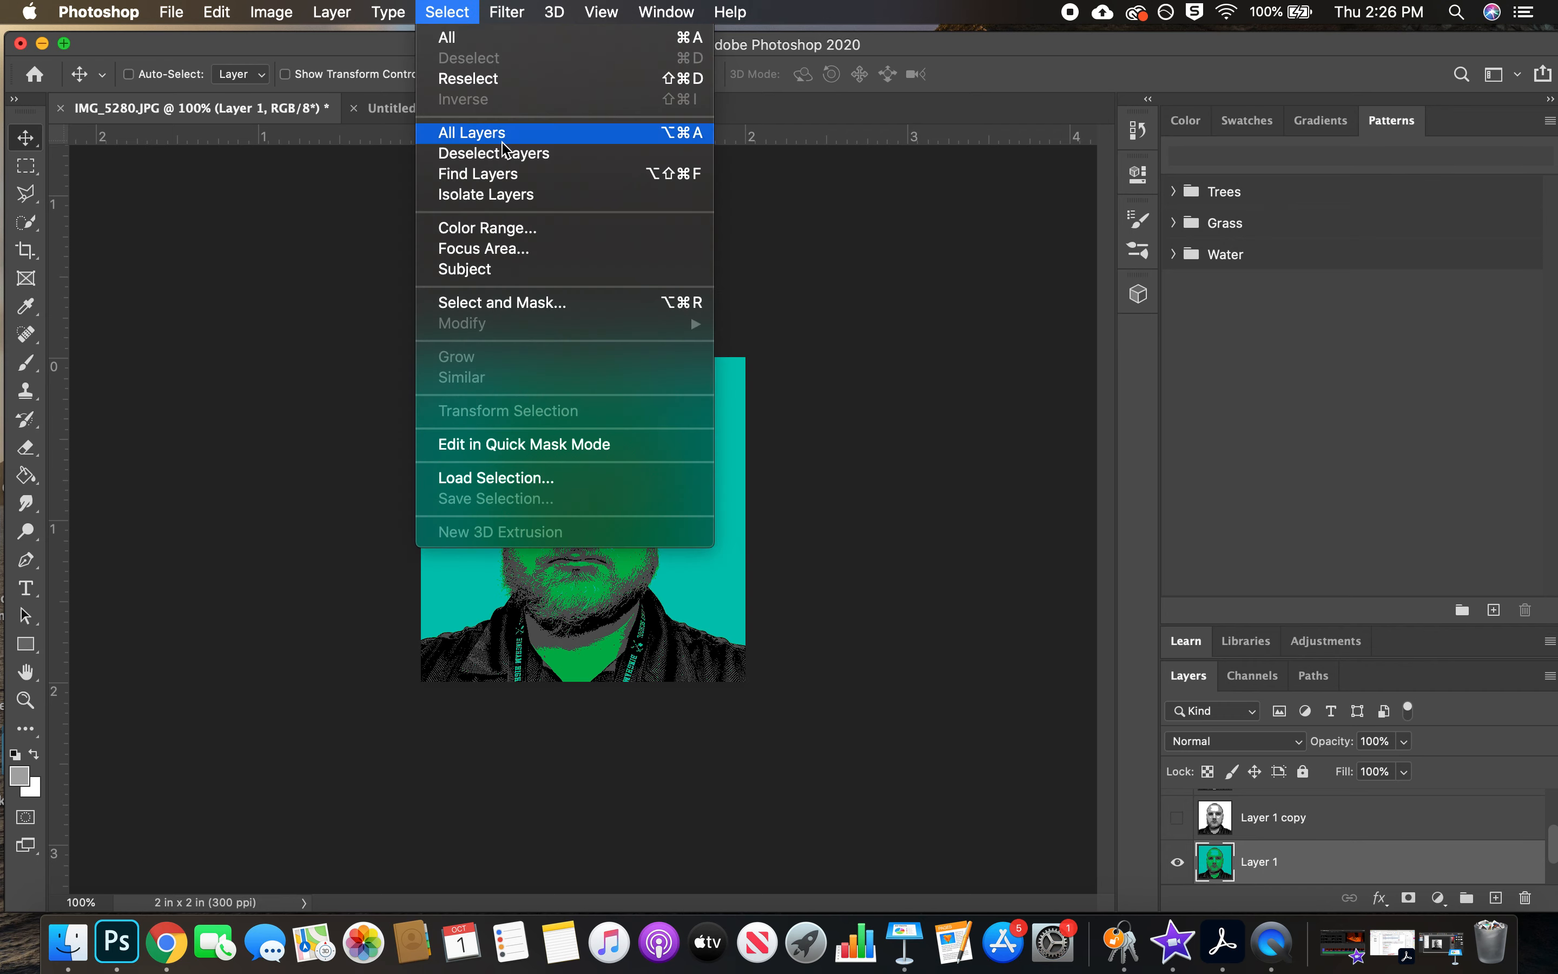
left_click(511, 226)
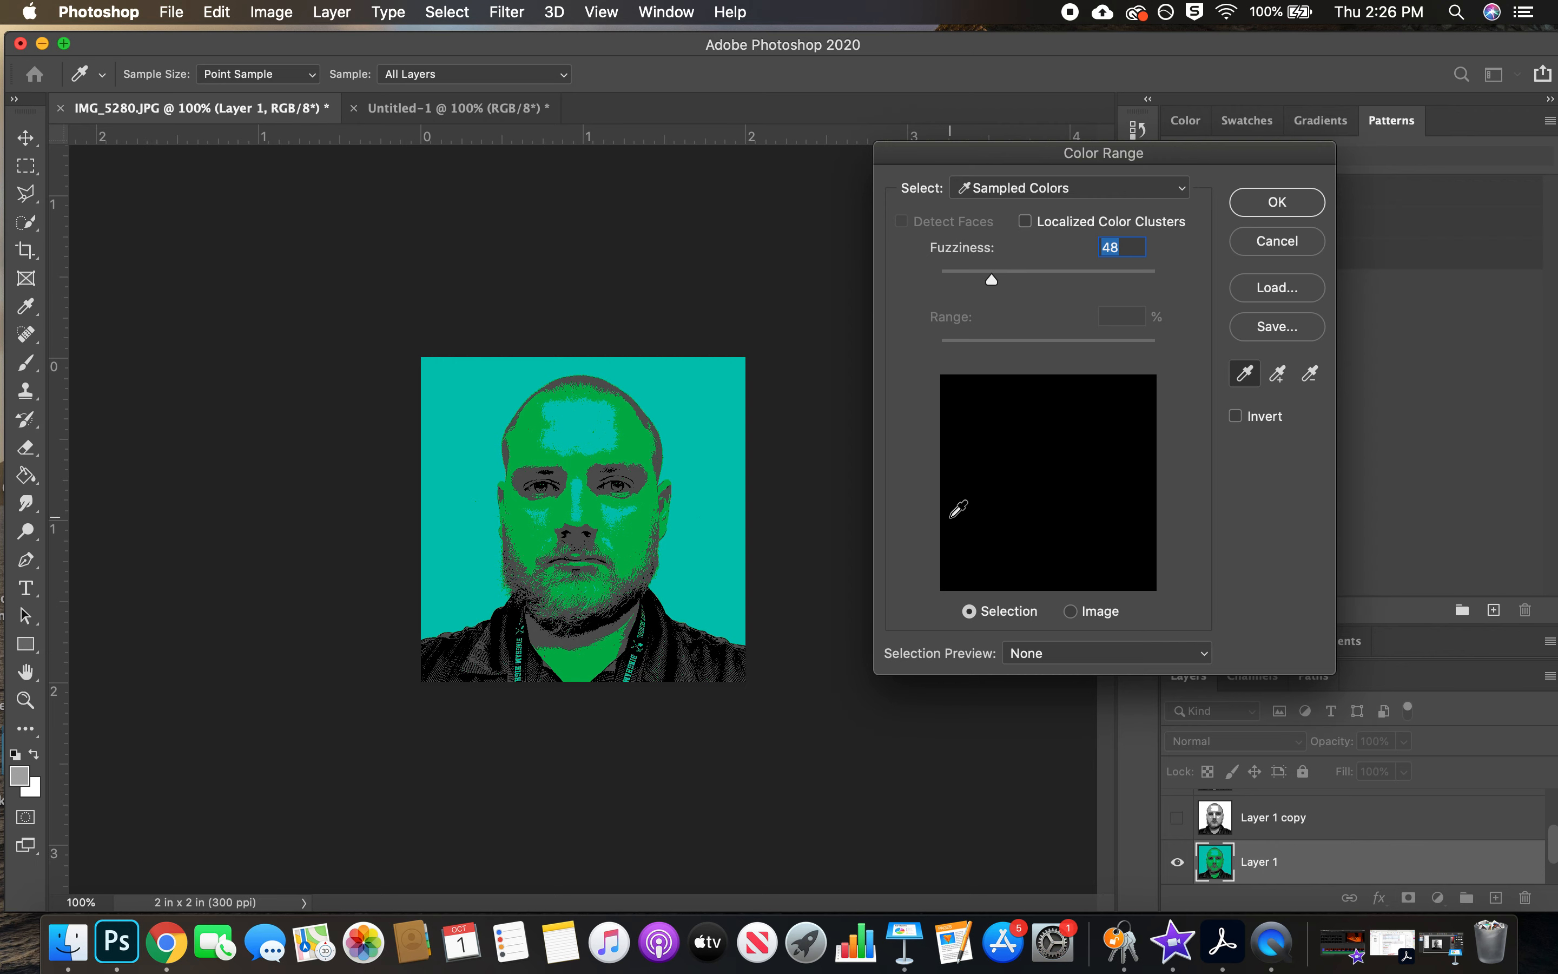
left_click(489, 646)
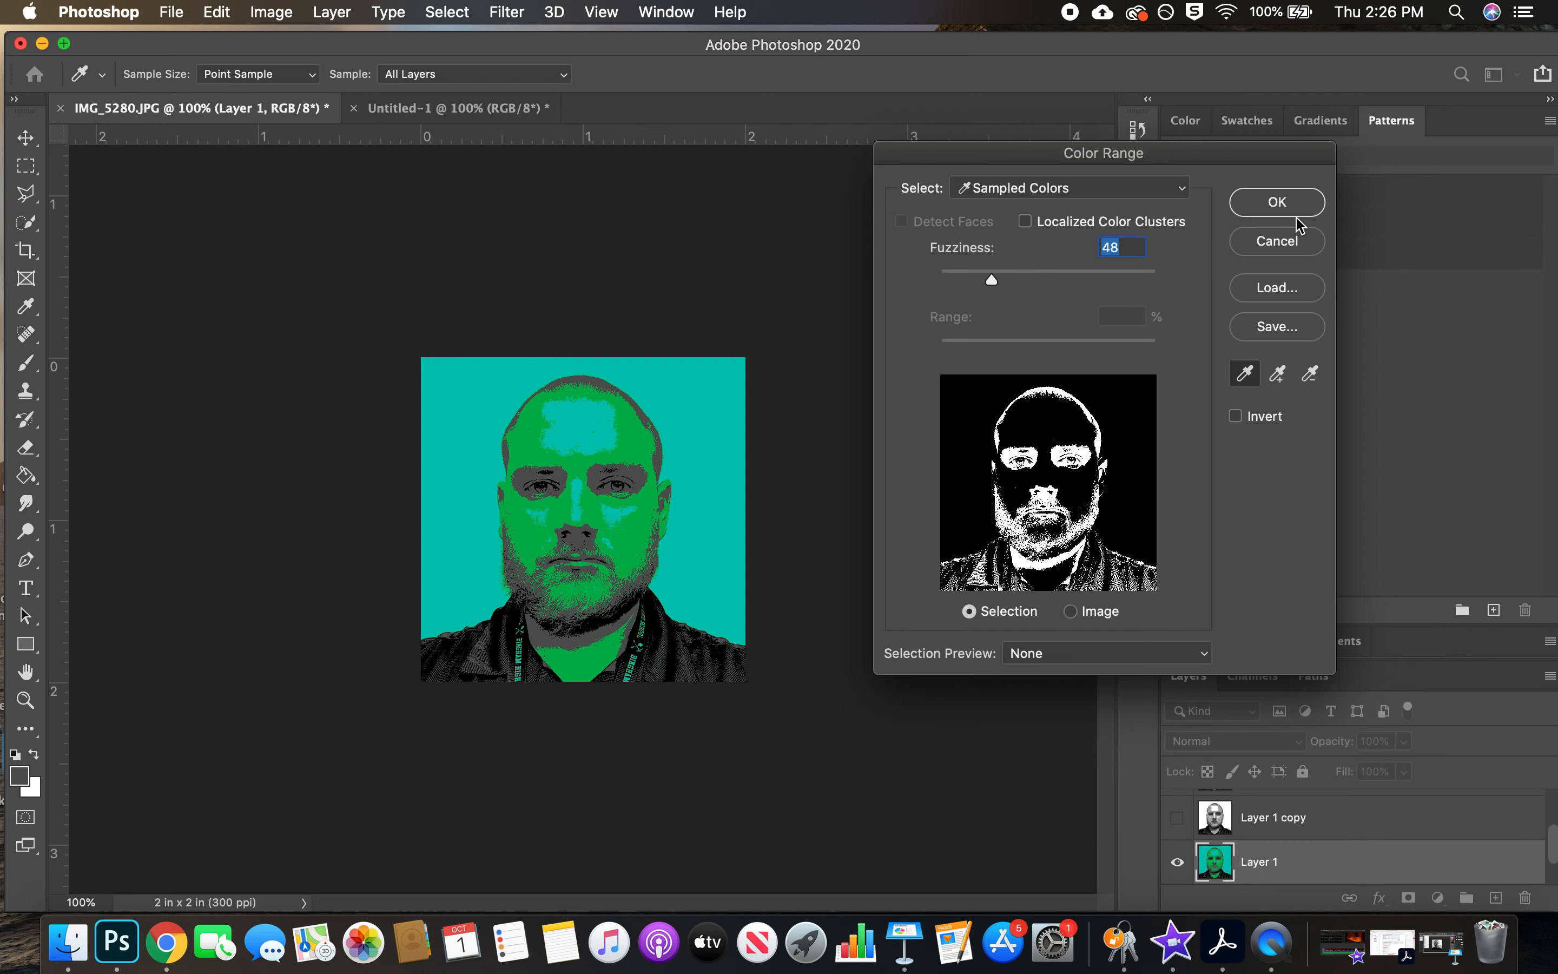
left_click(1277, 202)
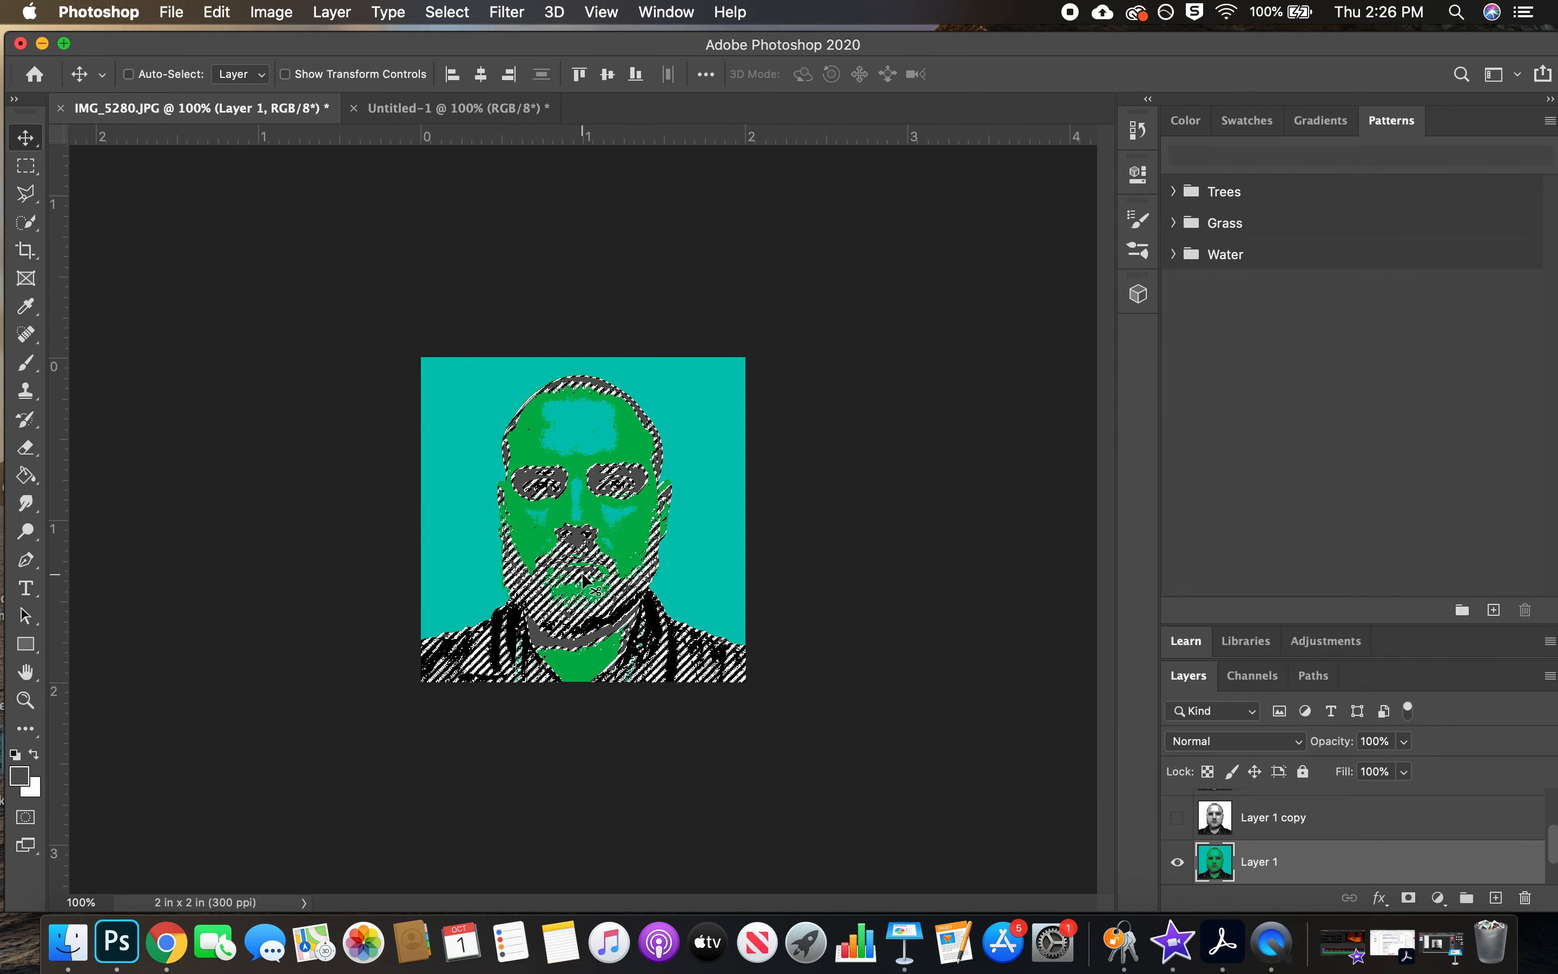
Fill the selected dark grey areas with a custom yellow-green, #dbf759, at 100% opacity and deselect
left_click(207, 13)
left_click(392, 361)
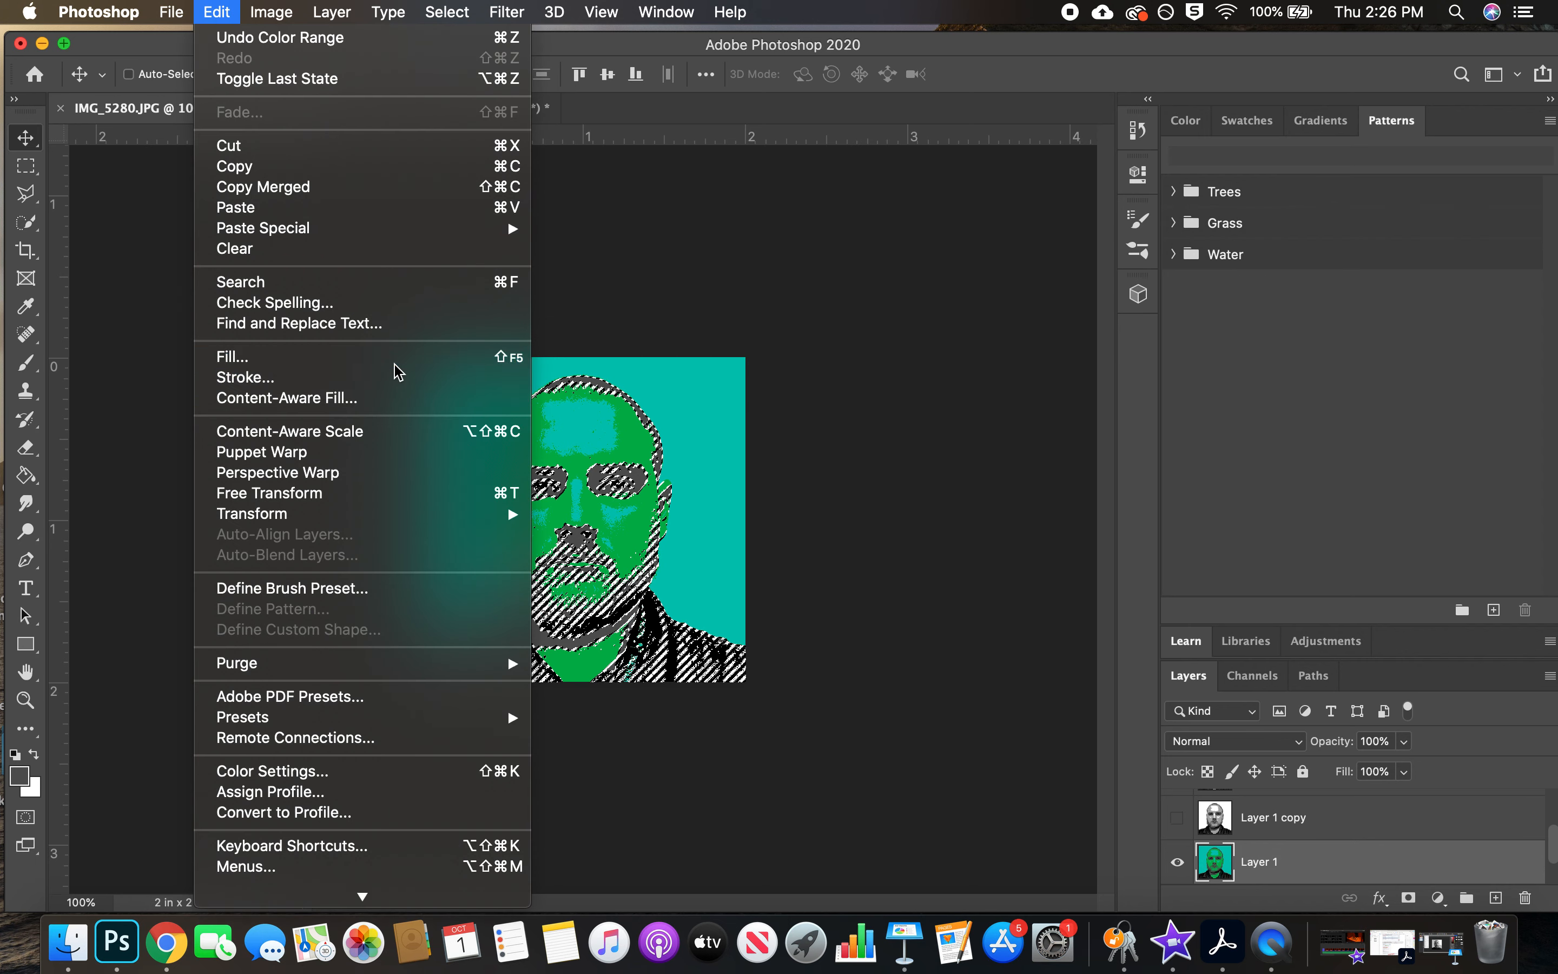
left_click(661, 235)
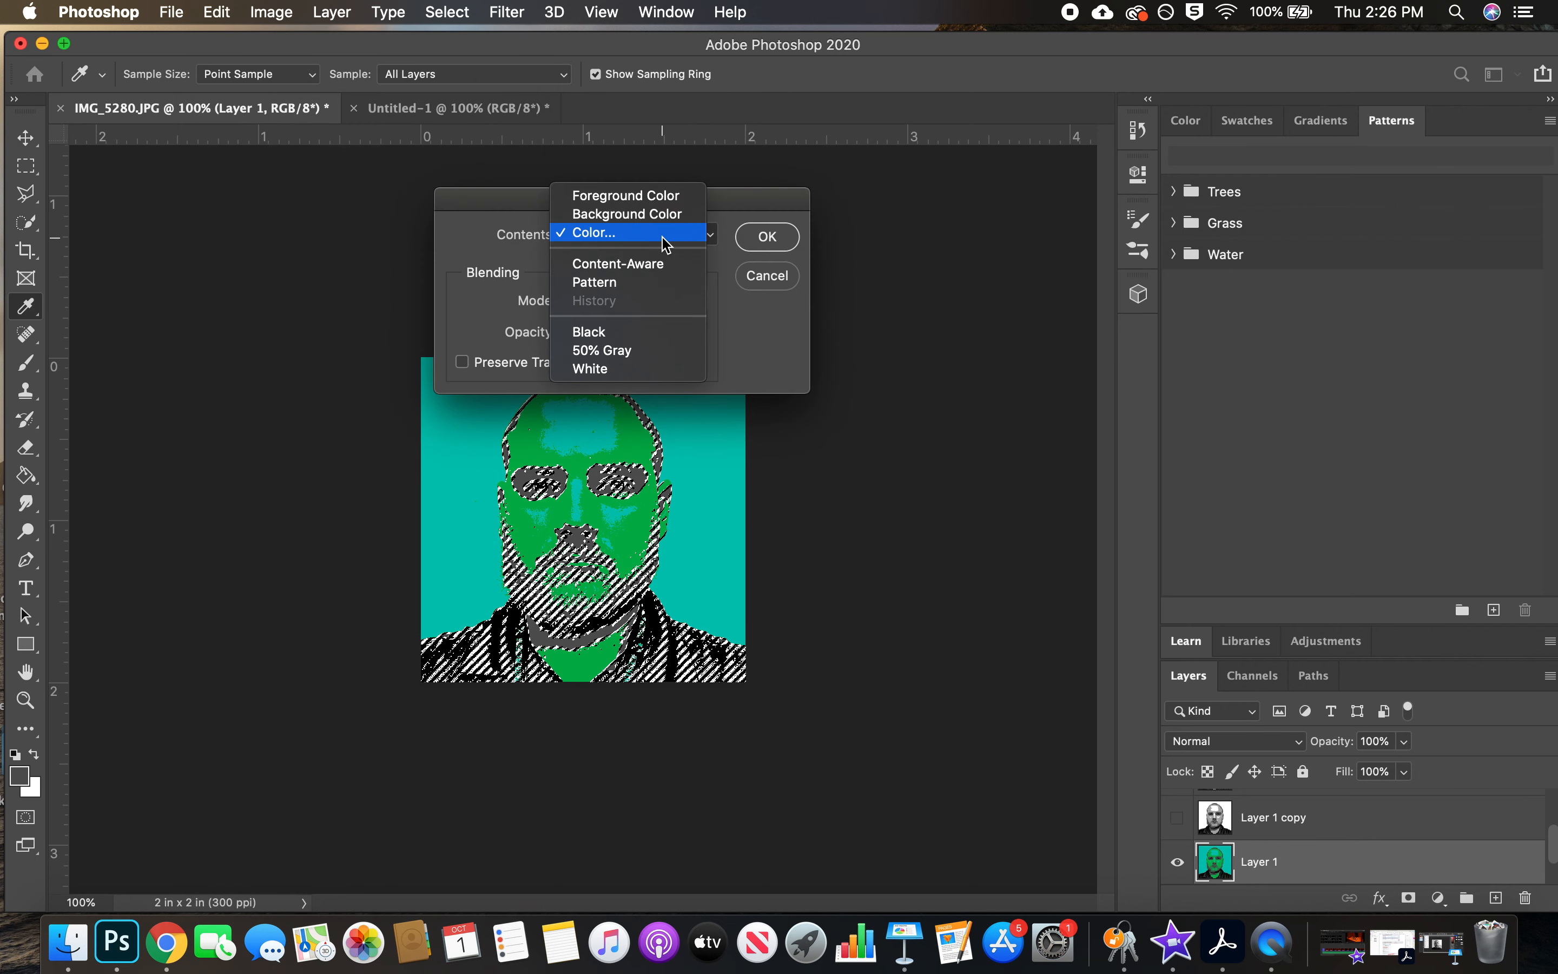
left_click(663, 240)
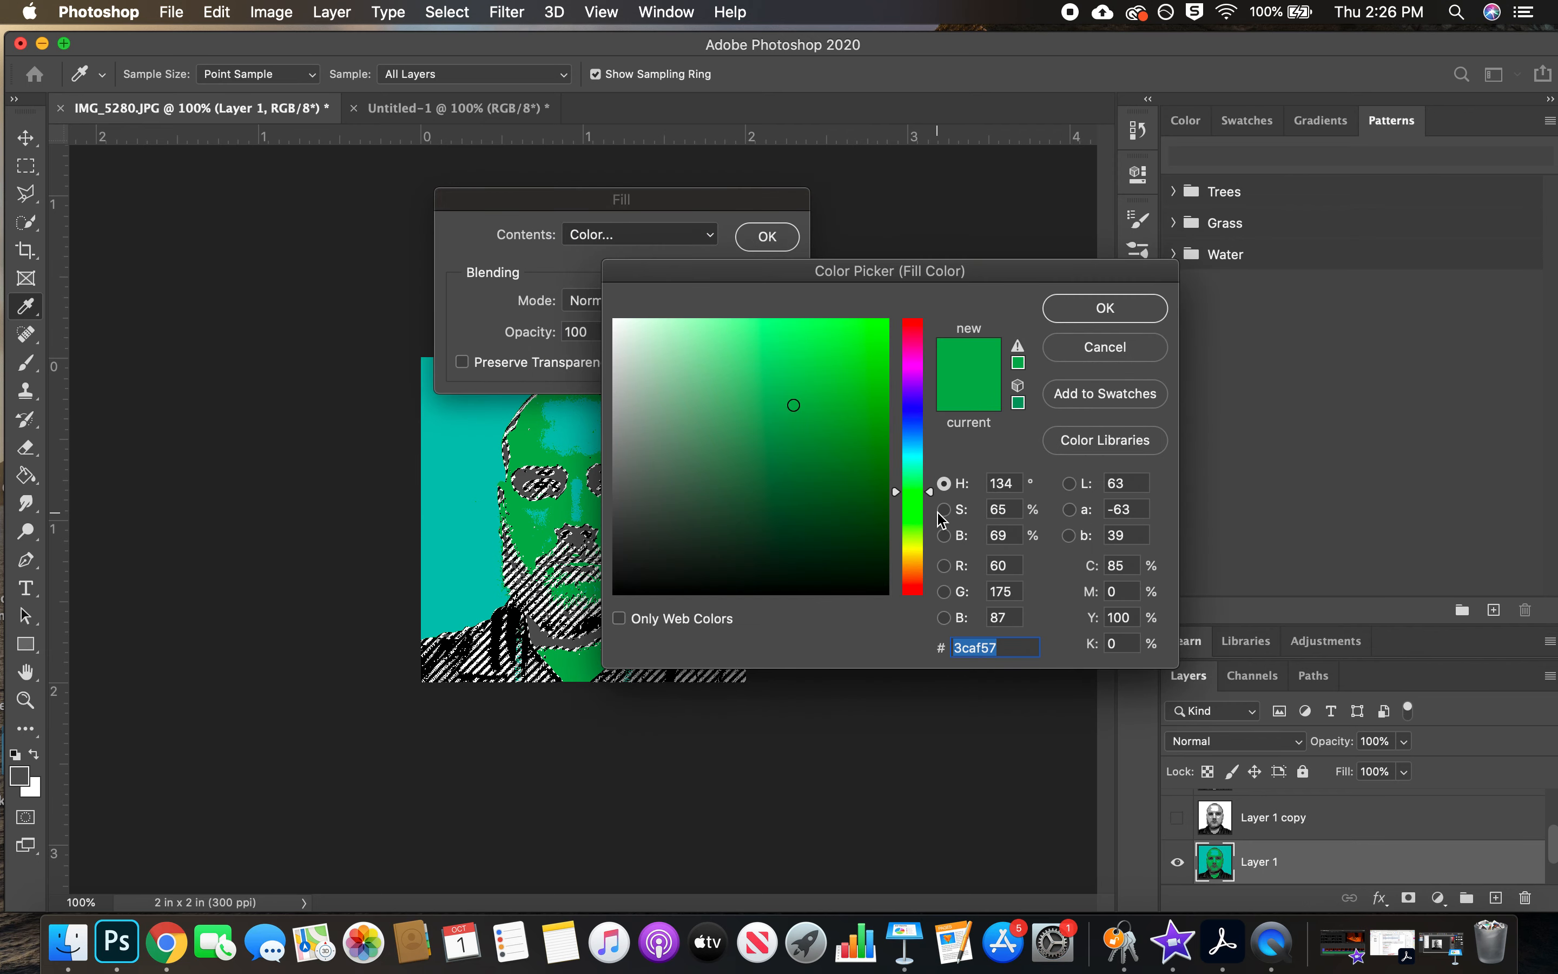
left_click(928, 530)
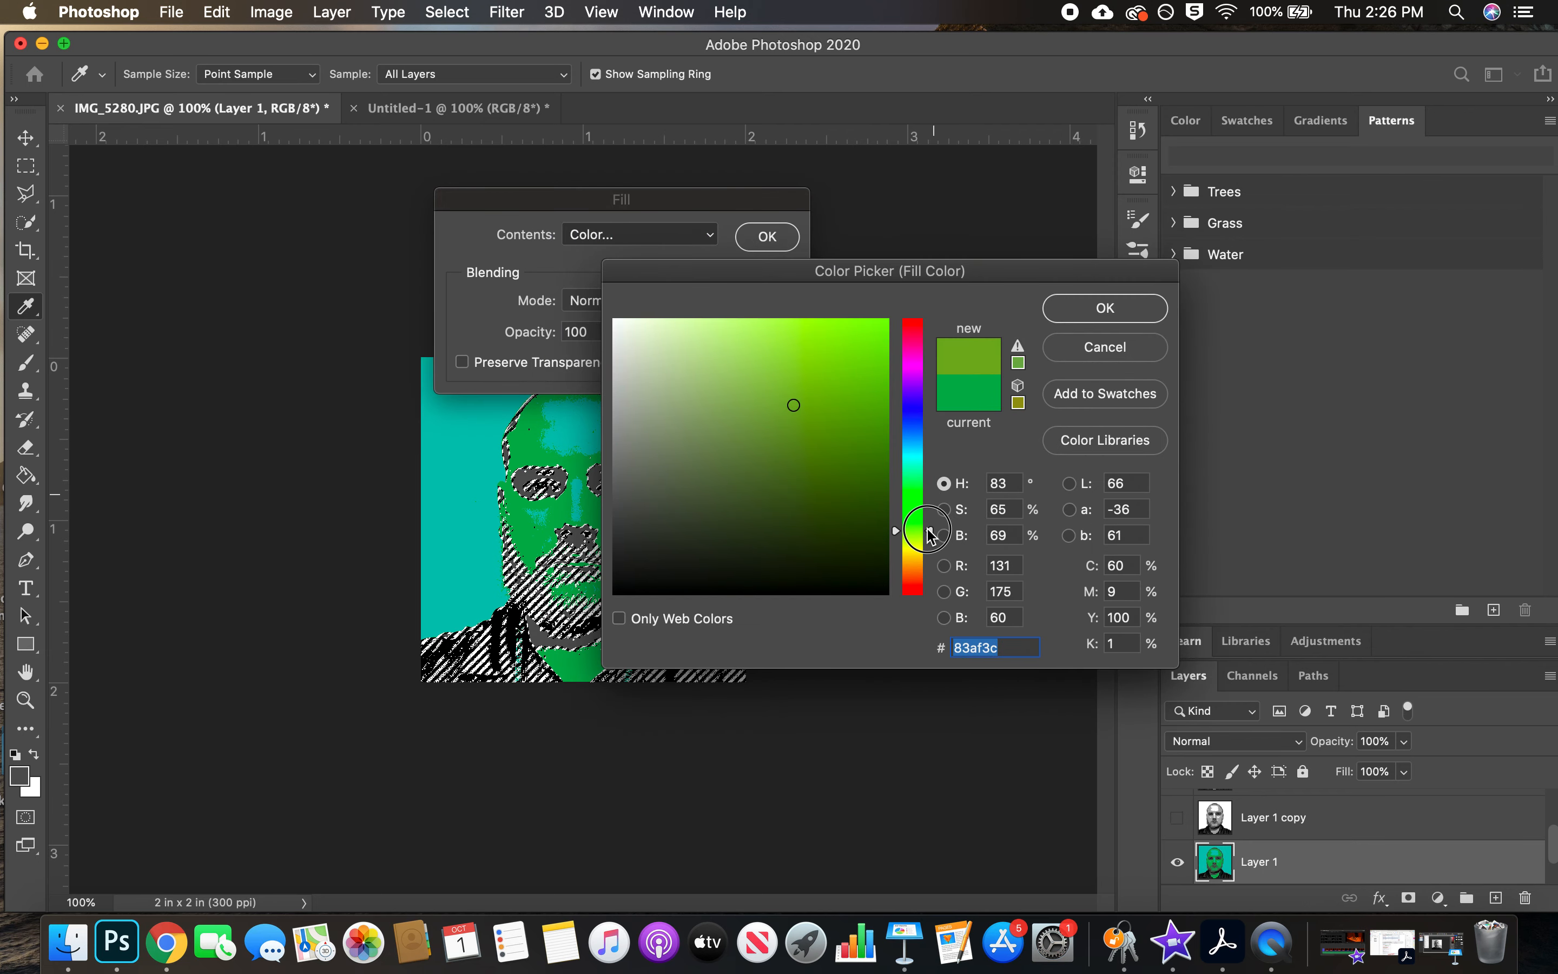
left_click_drag(928, 535, 928, 540)
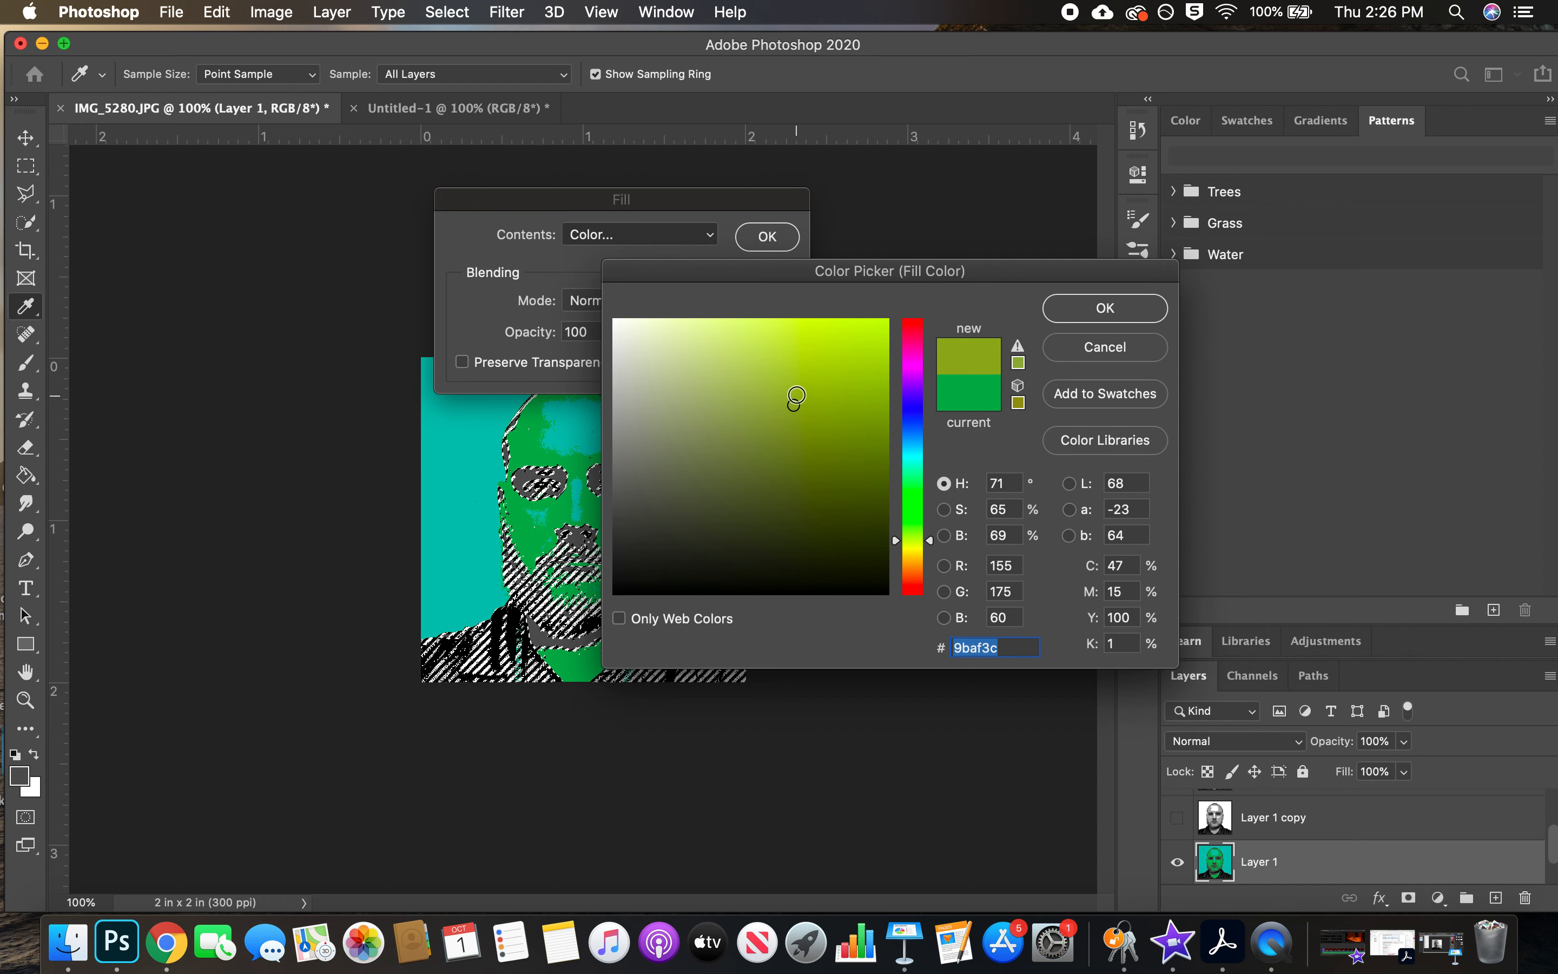
mouse_move(792, 406)
left_mouse_down()
mouse_move(775, 350)
mouse_move(788, 327)
left_mouse_up()
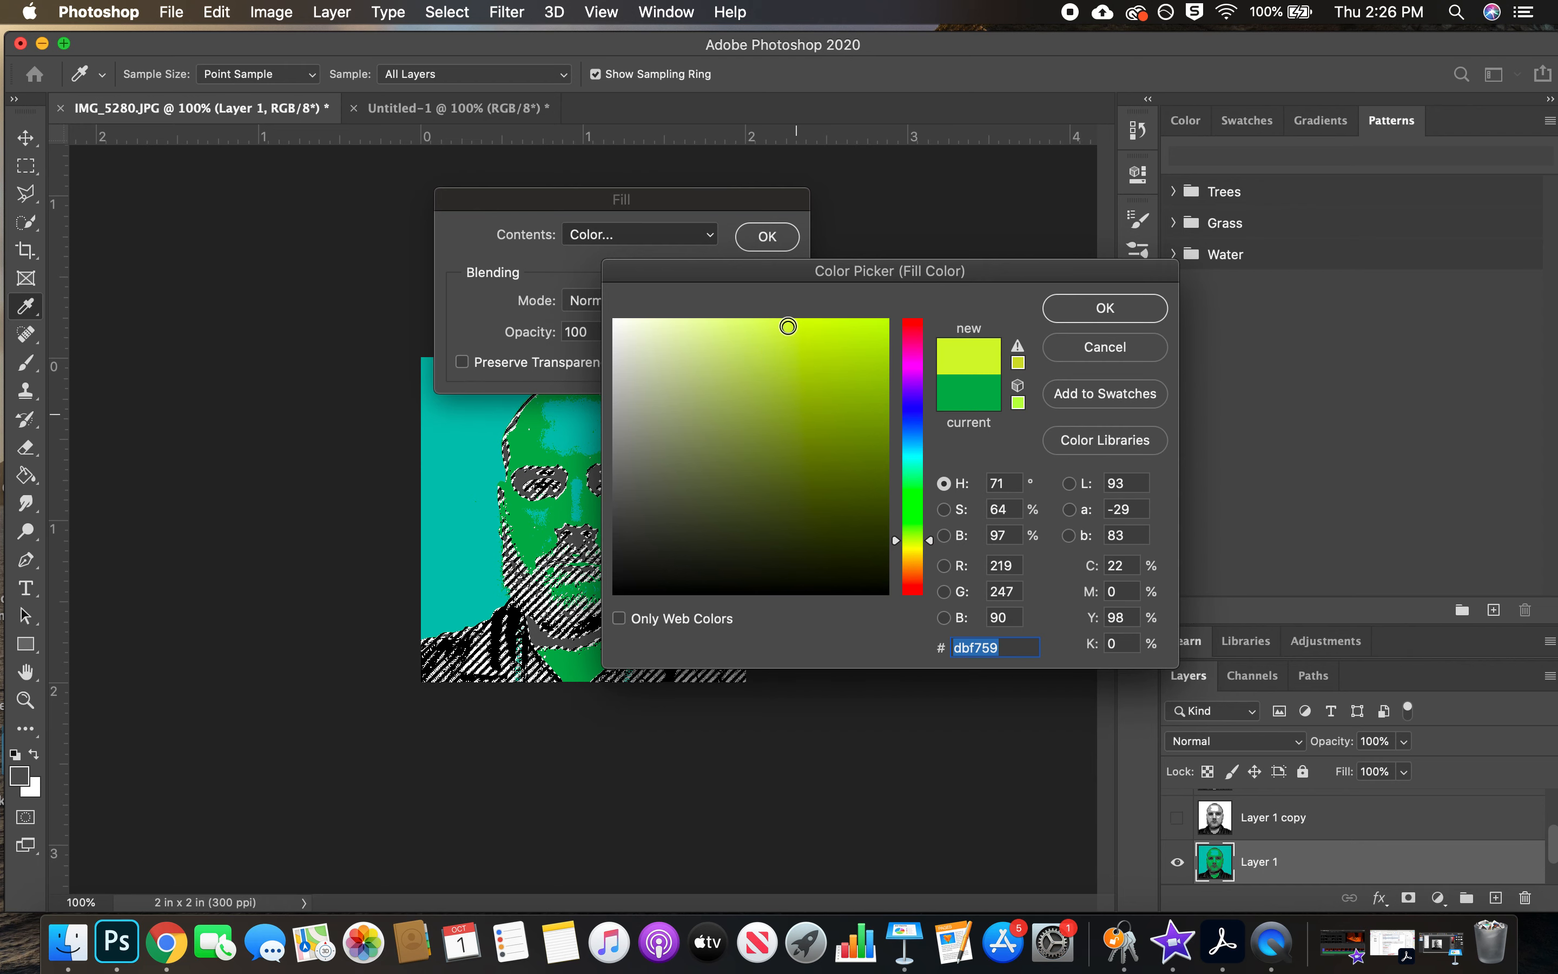
left_click(1077, 309)
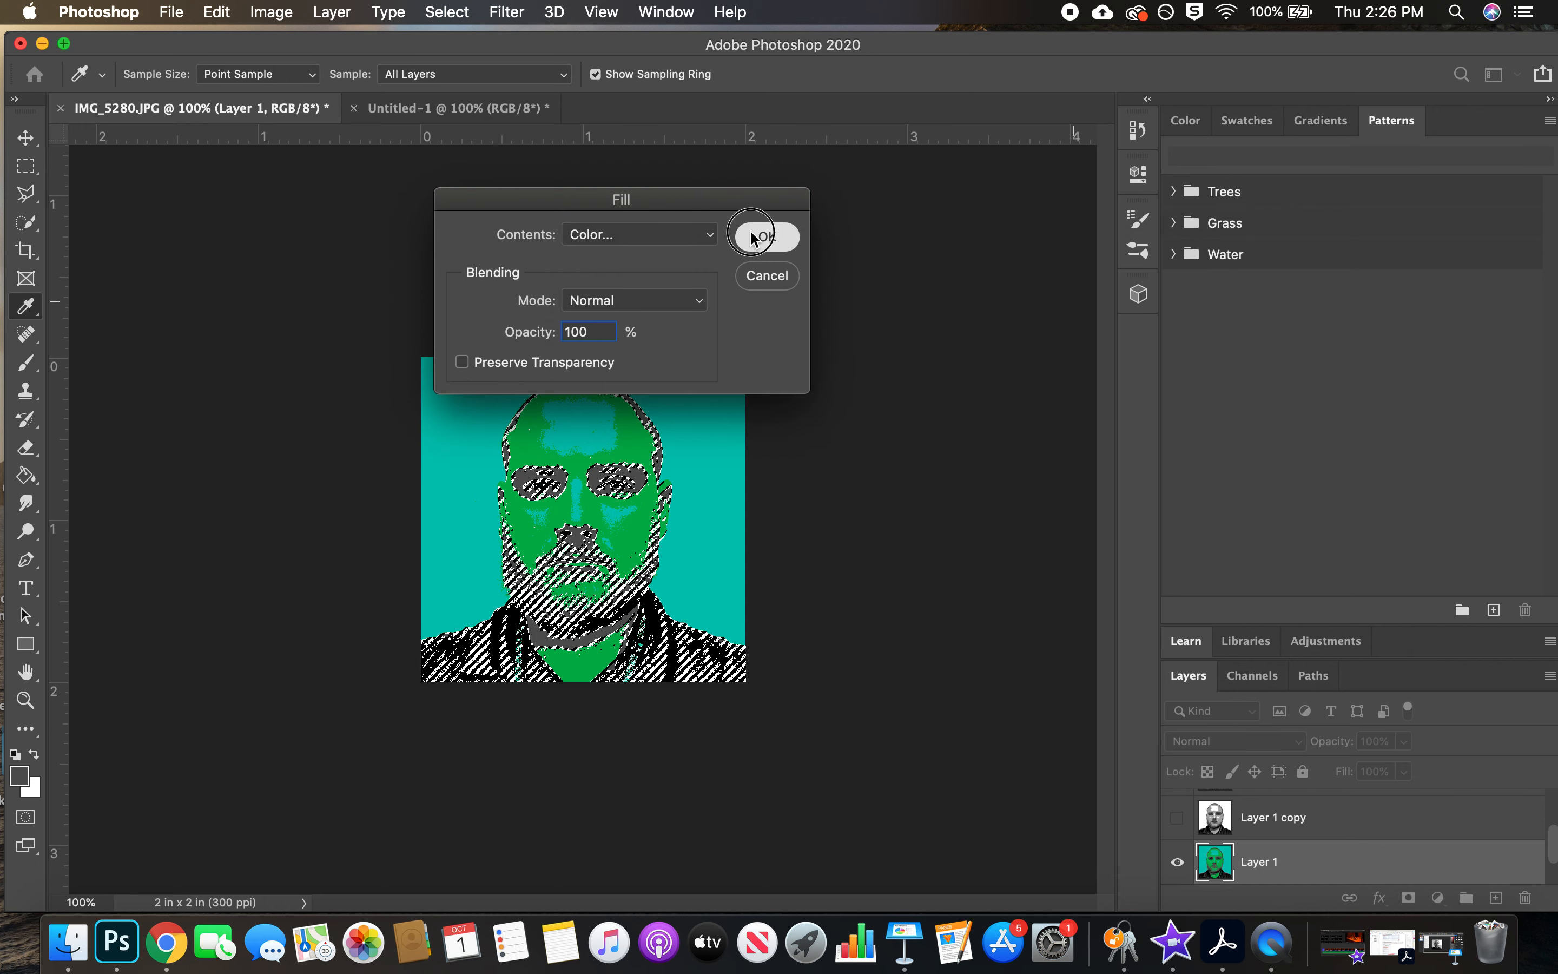
left_click(767, 236)
key("v")
left_click(446, 11)
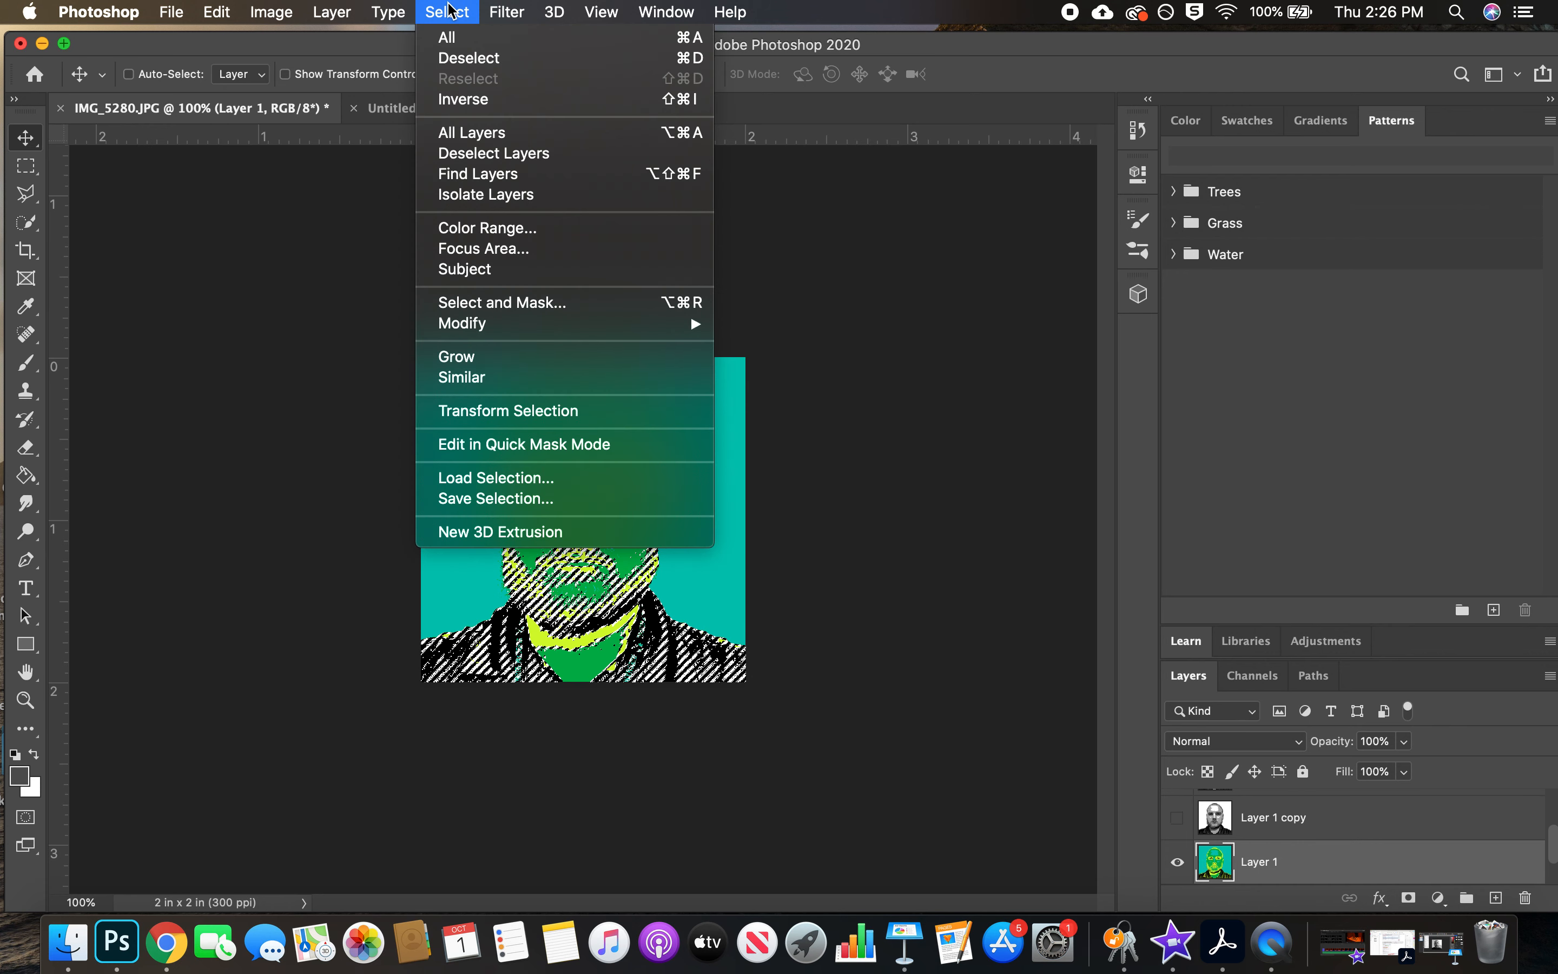
left_click(476, 57)
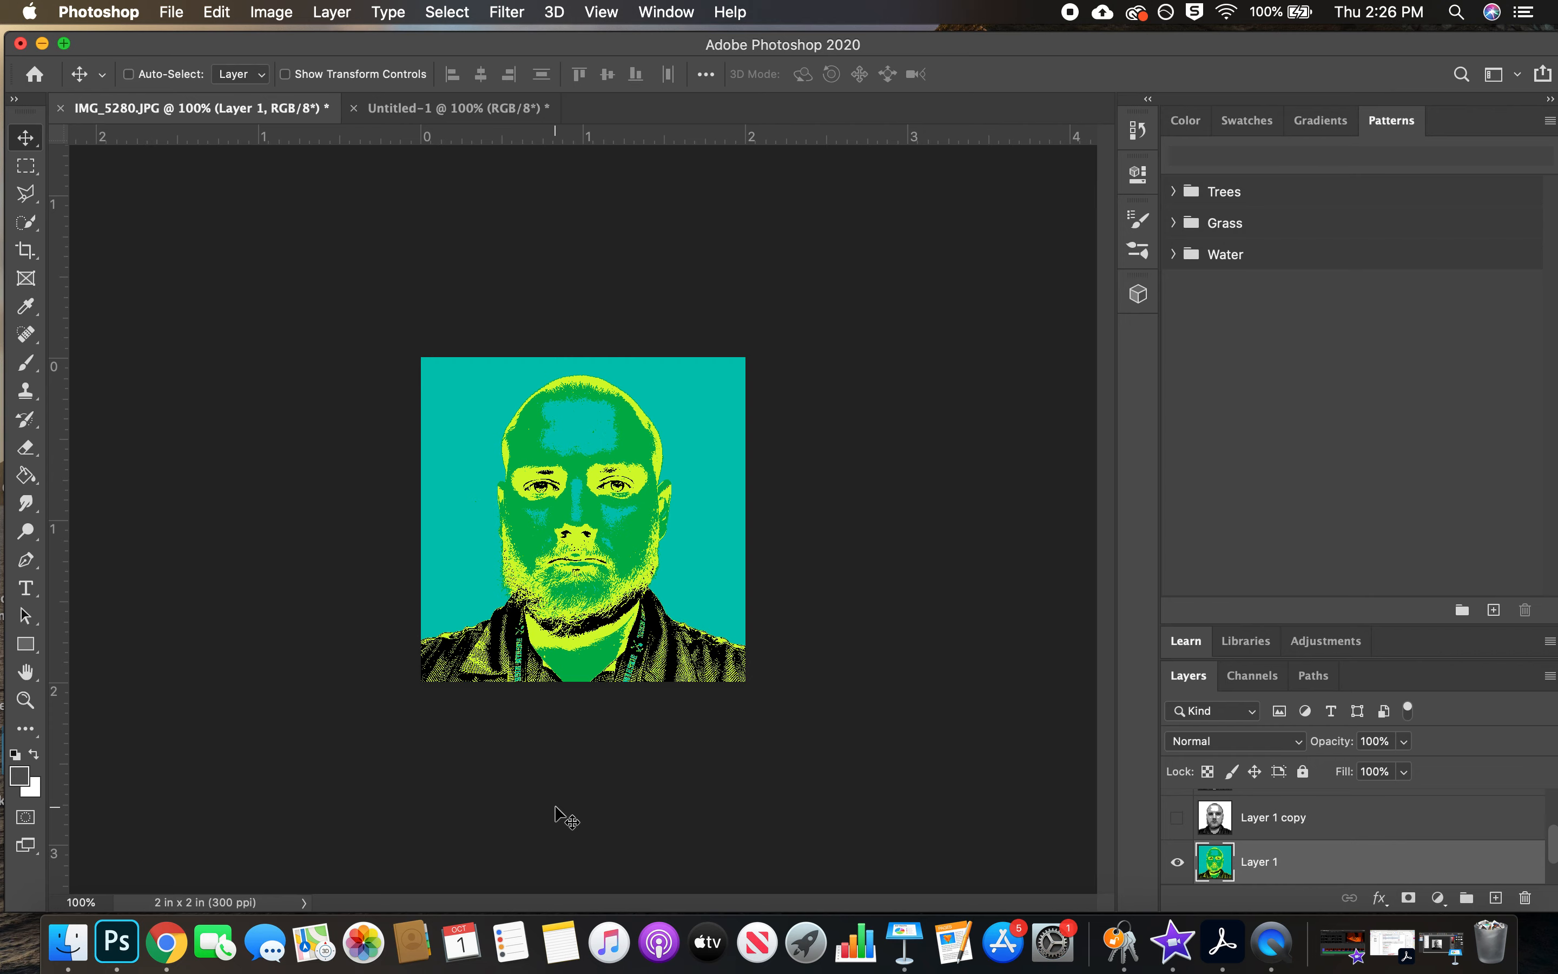
Check the Warhol reference in Chrome, return to Photoshop, and copy Layer 1 into the upper-left quadrant of Untitled-1, aligned to the guides
left_click(167, 943)
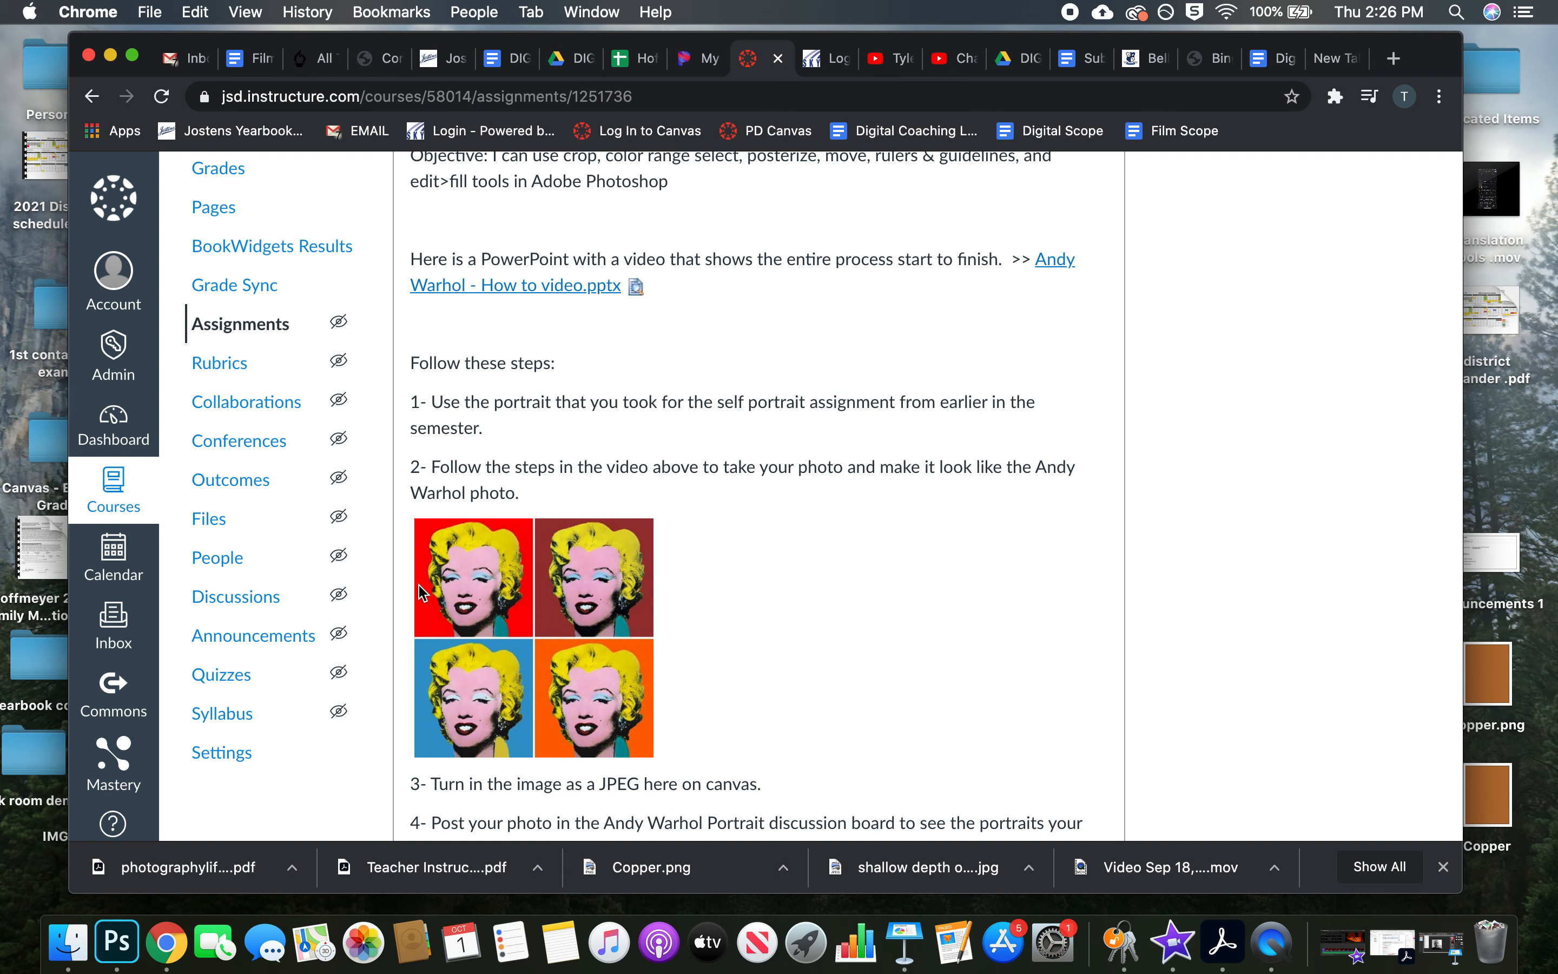
left_click(128, 945)
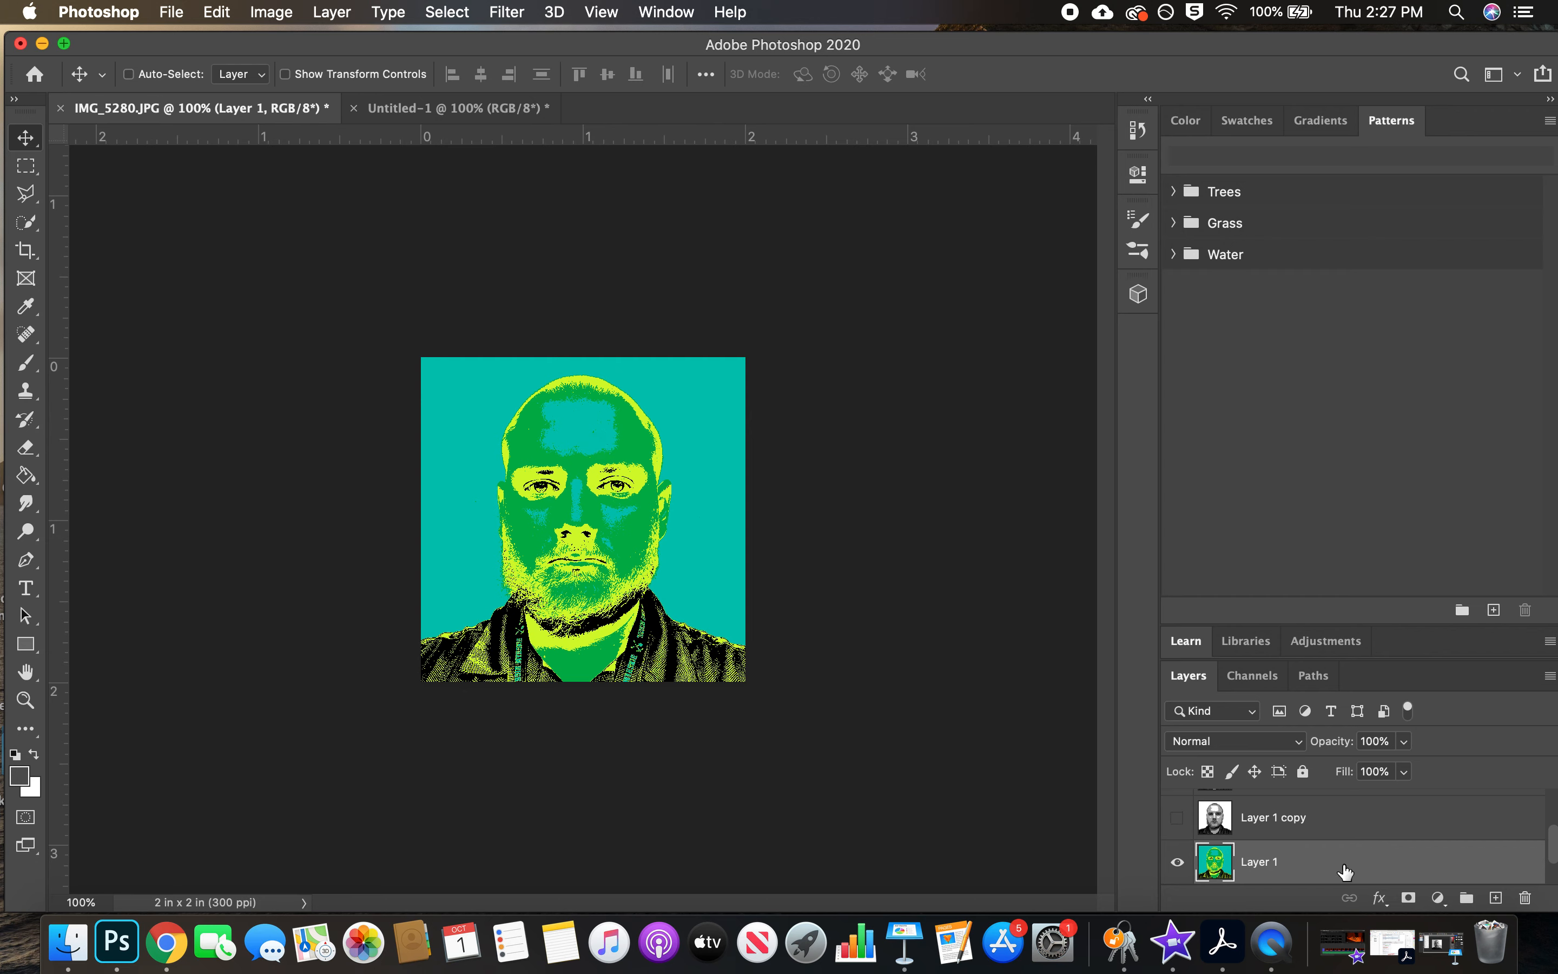
left_click_drag(1310, 871, 459, 369)
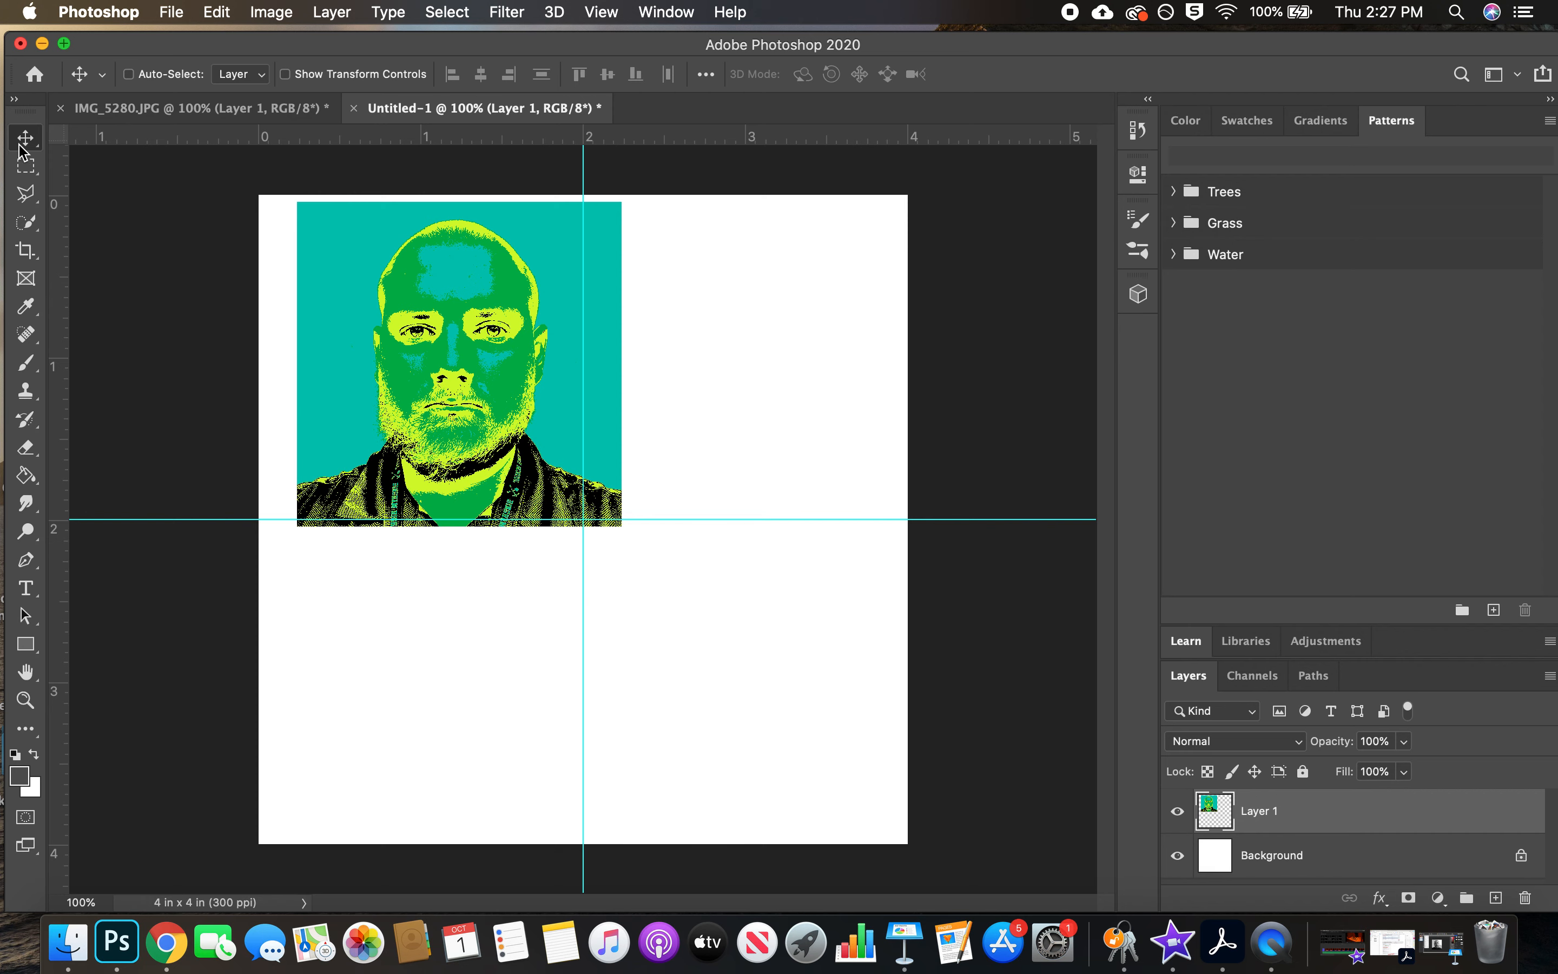
left_click_drag(400, 344, 362, 337)
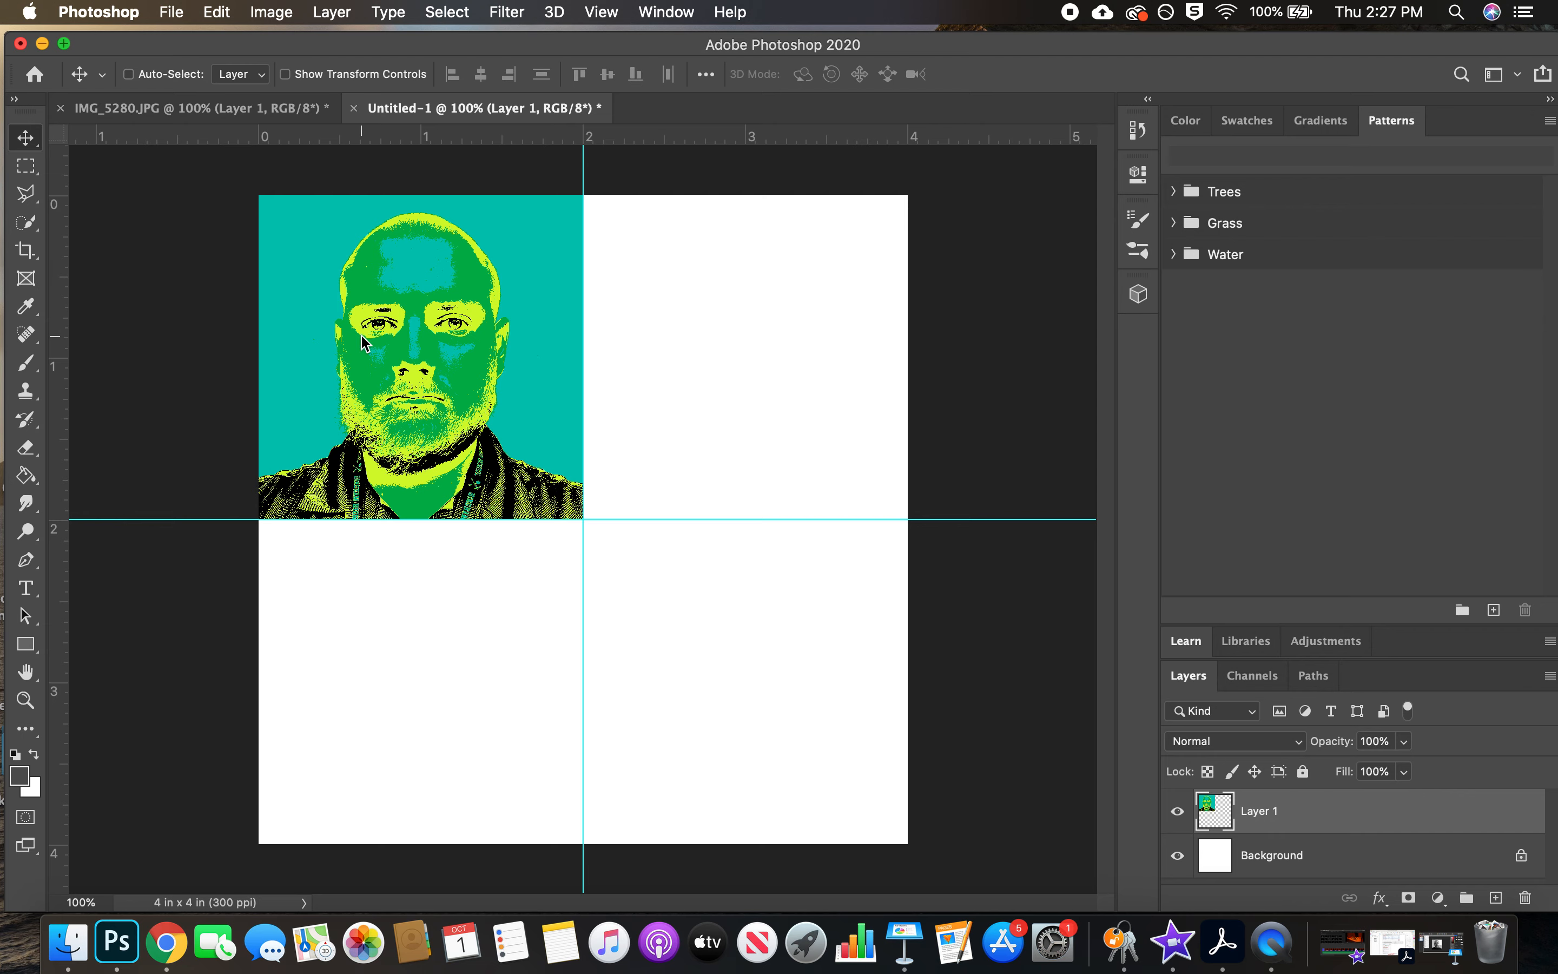
In IMG_5280.JPG, hide Layer 1, show and select Layer 1 copy, and check the Warhol reference in Chrome
left_click(205, 110)
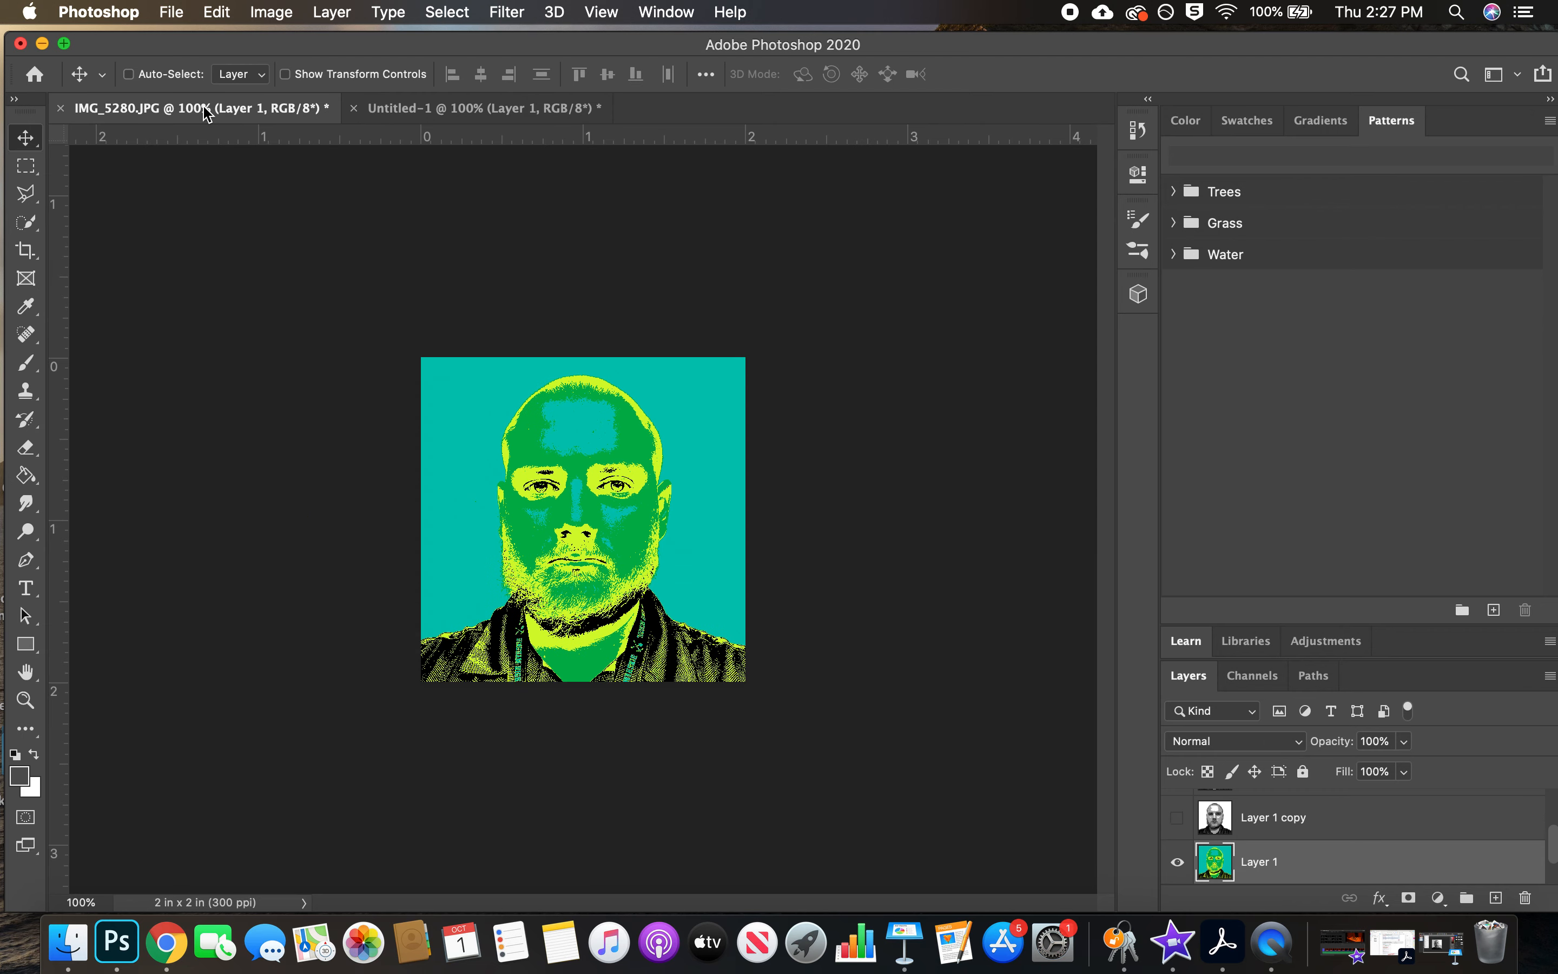
left_click(1177, 863)
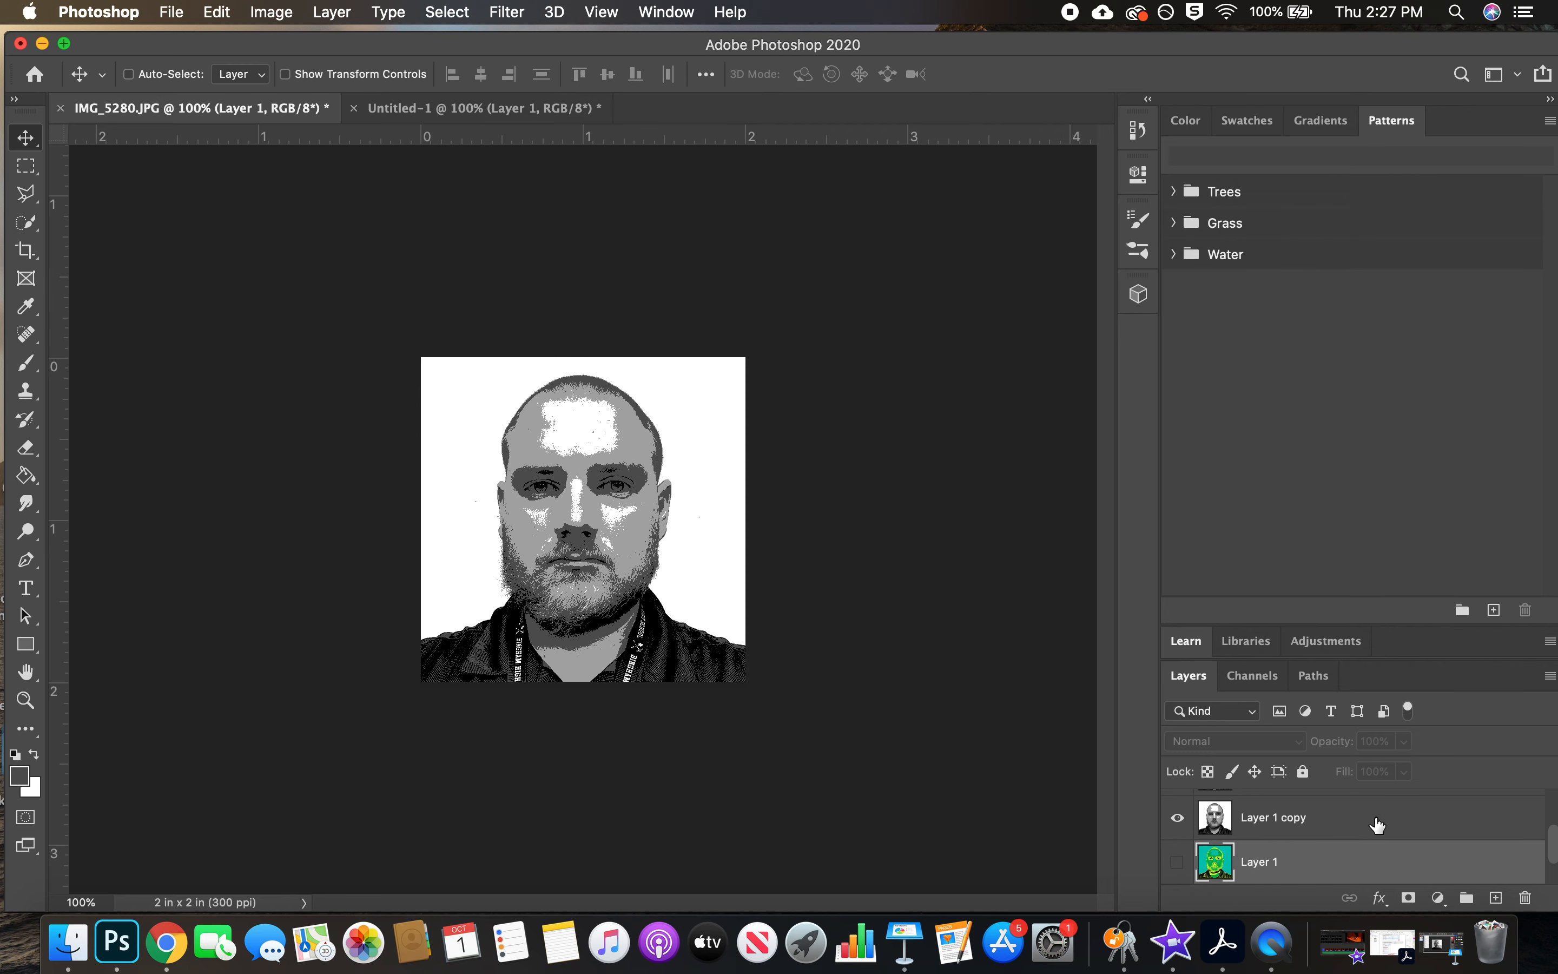
left_click(1332, 820)
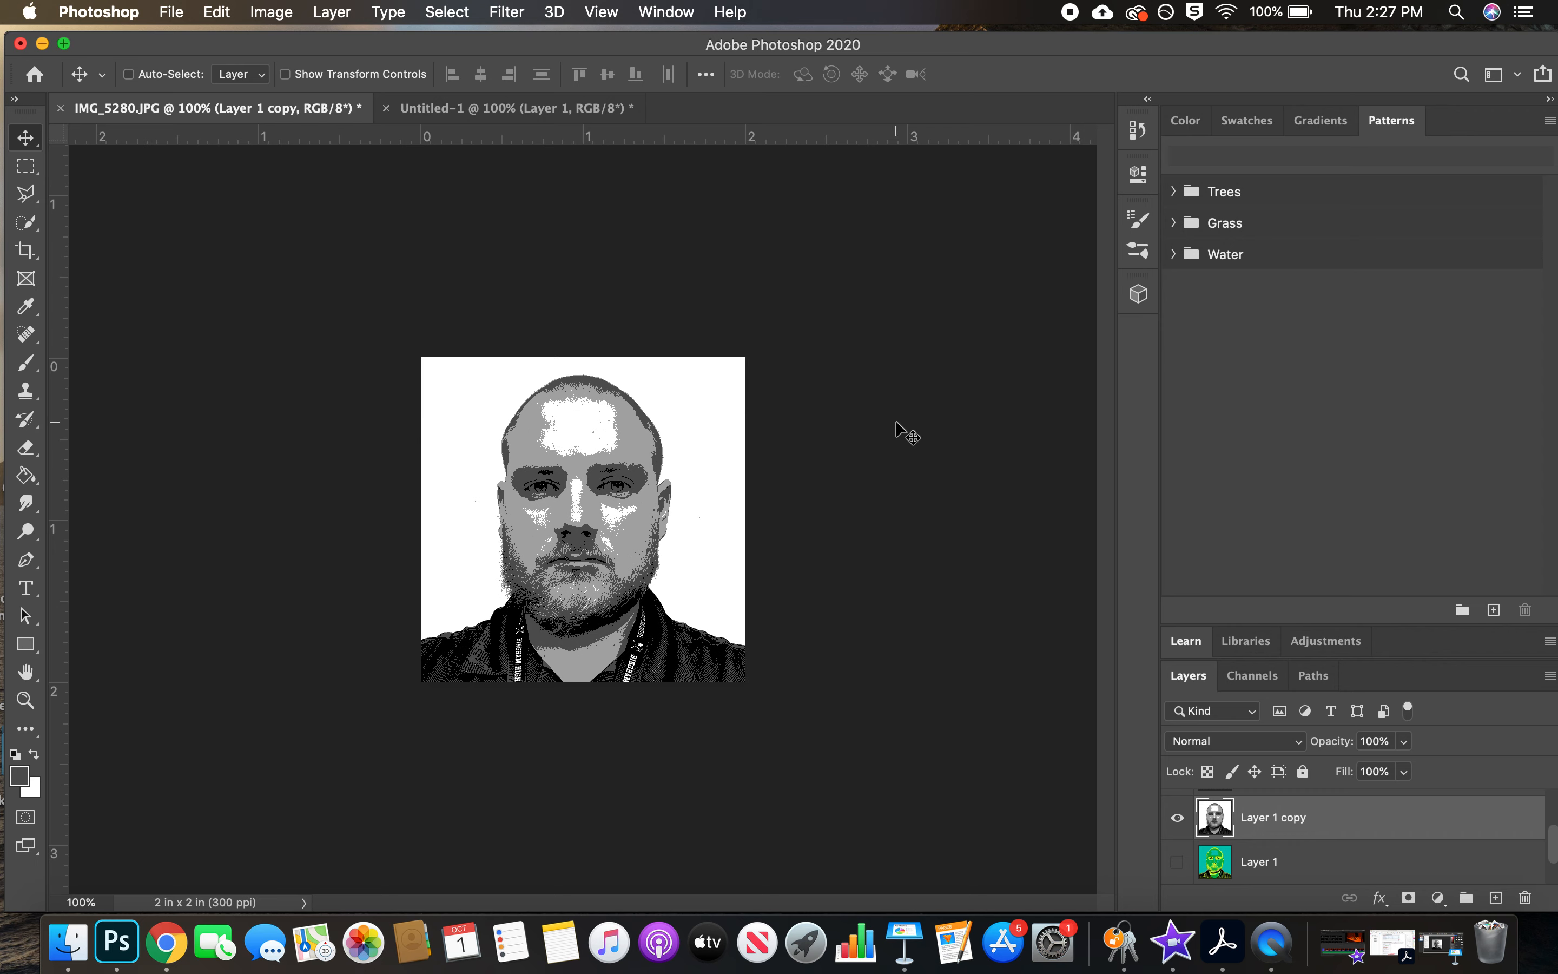
left_click(167, 958)
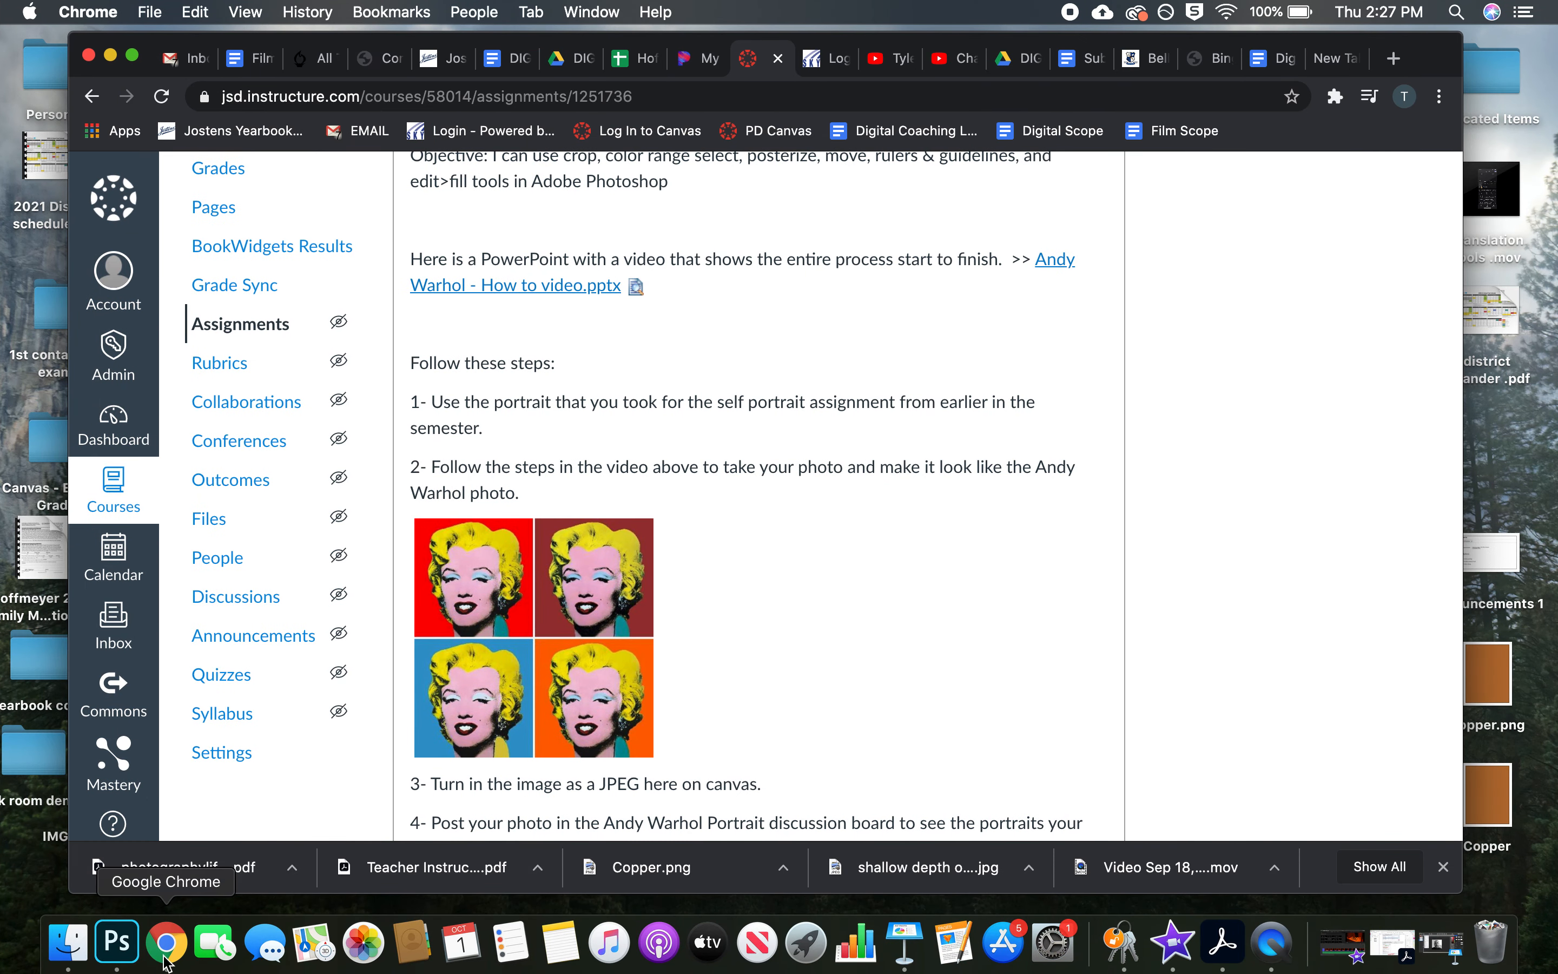
left_click(120, 942)
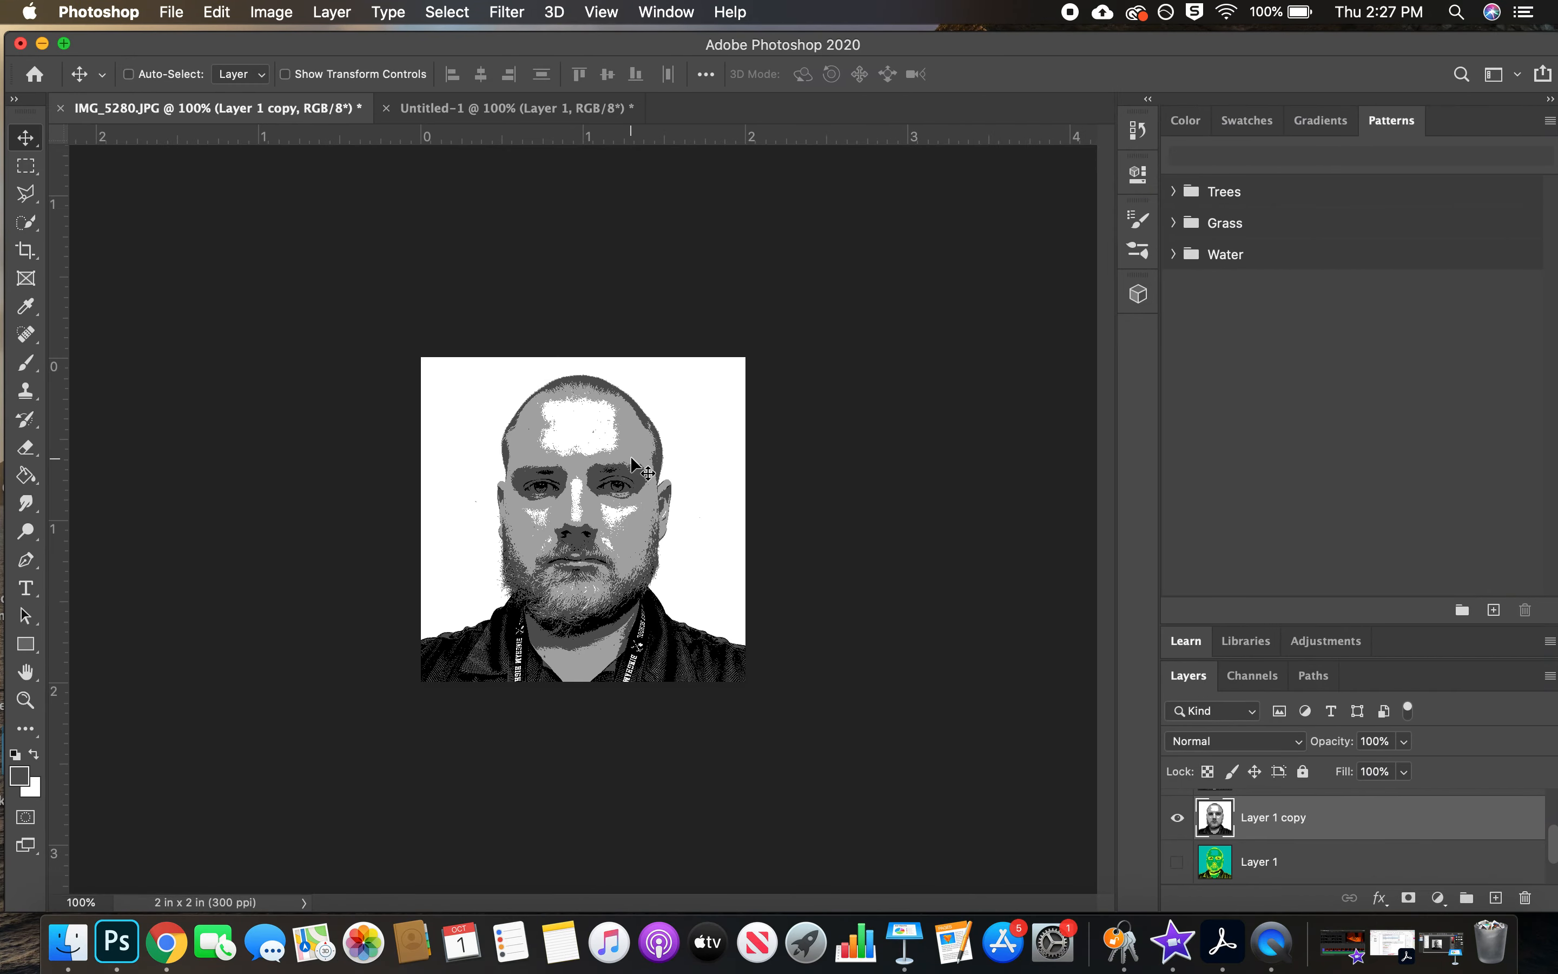
Select the light grey skin areas of Layer 1 copy with Color Range, sampling the grey of the cheek at Fuzziness 48
left_click(449, 11)
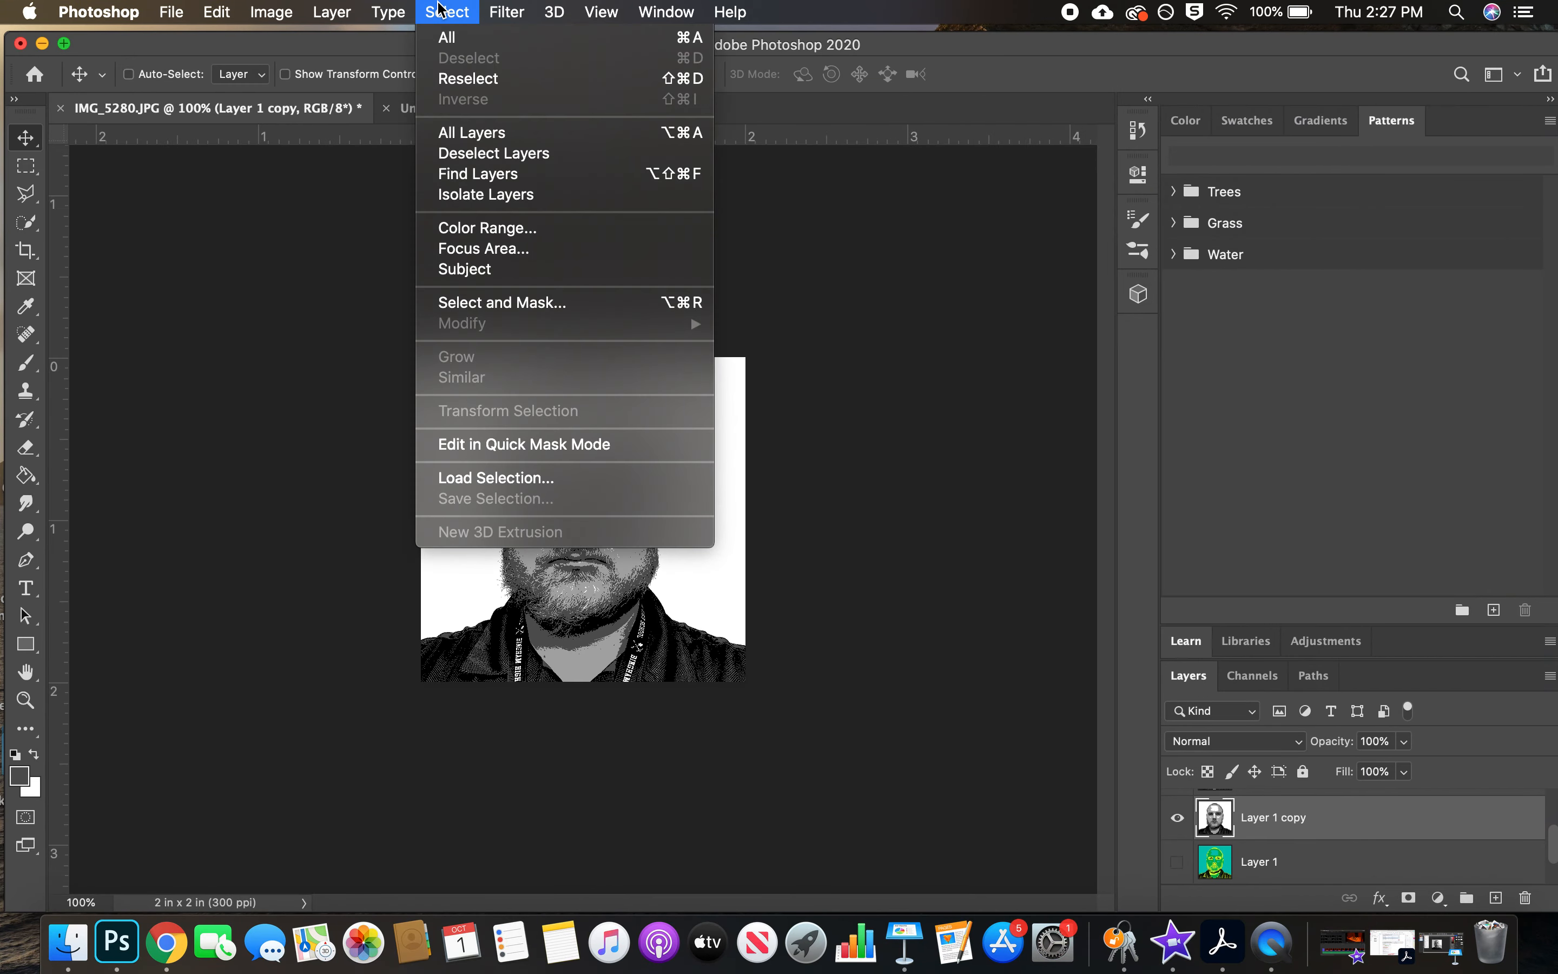
left_click(512, 227)
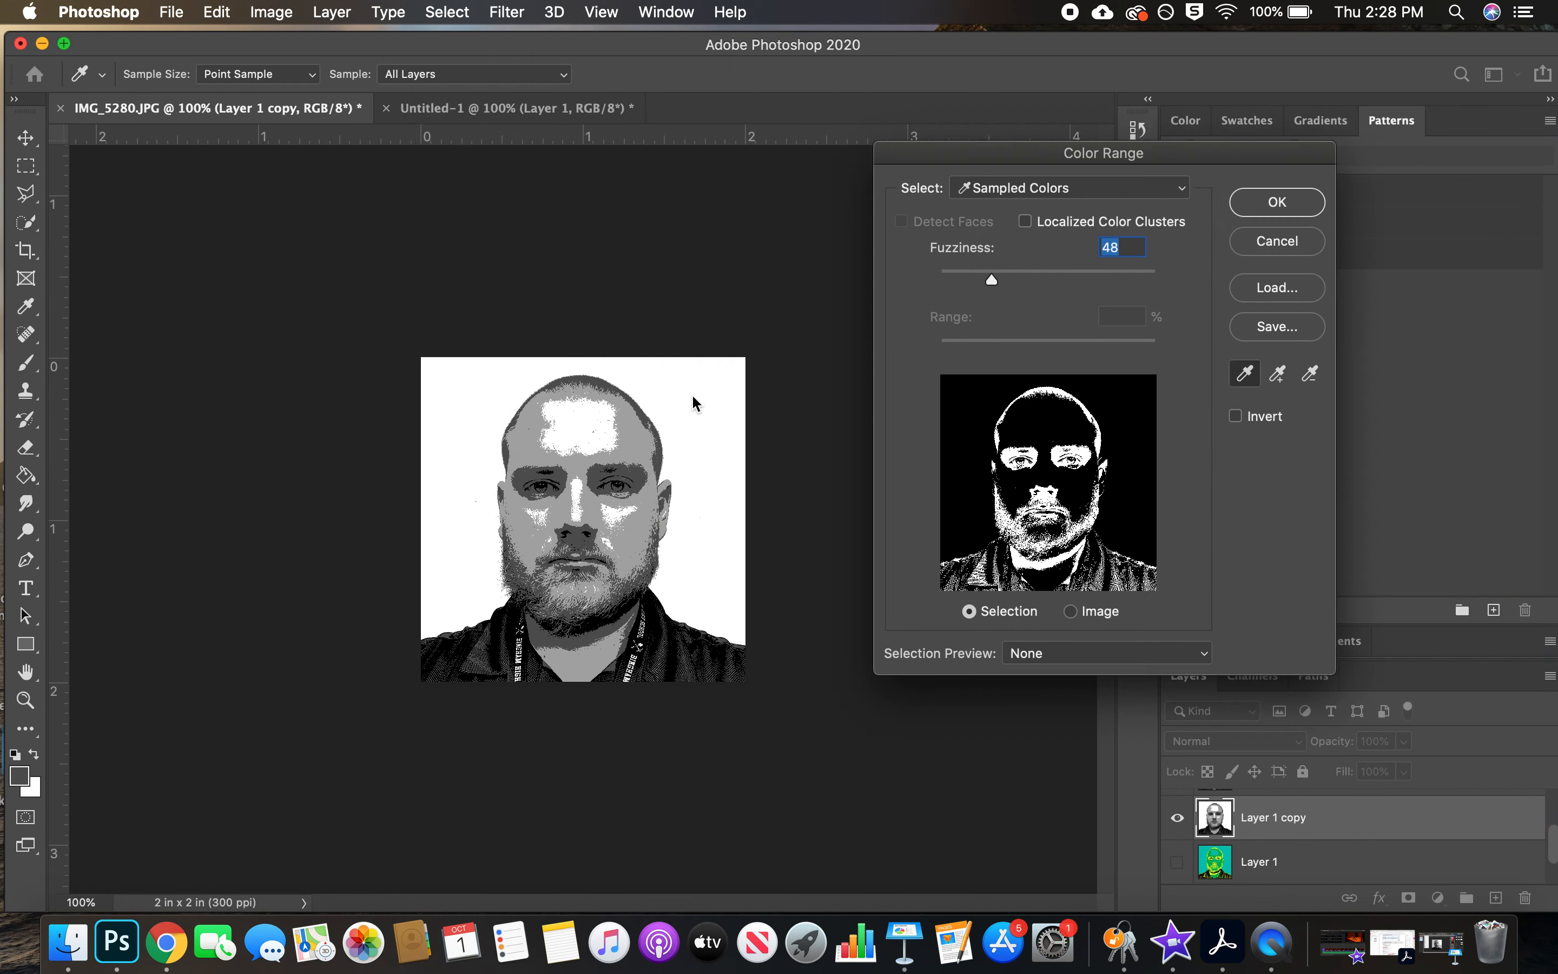
left_click(644, 532)
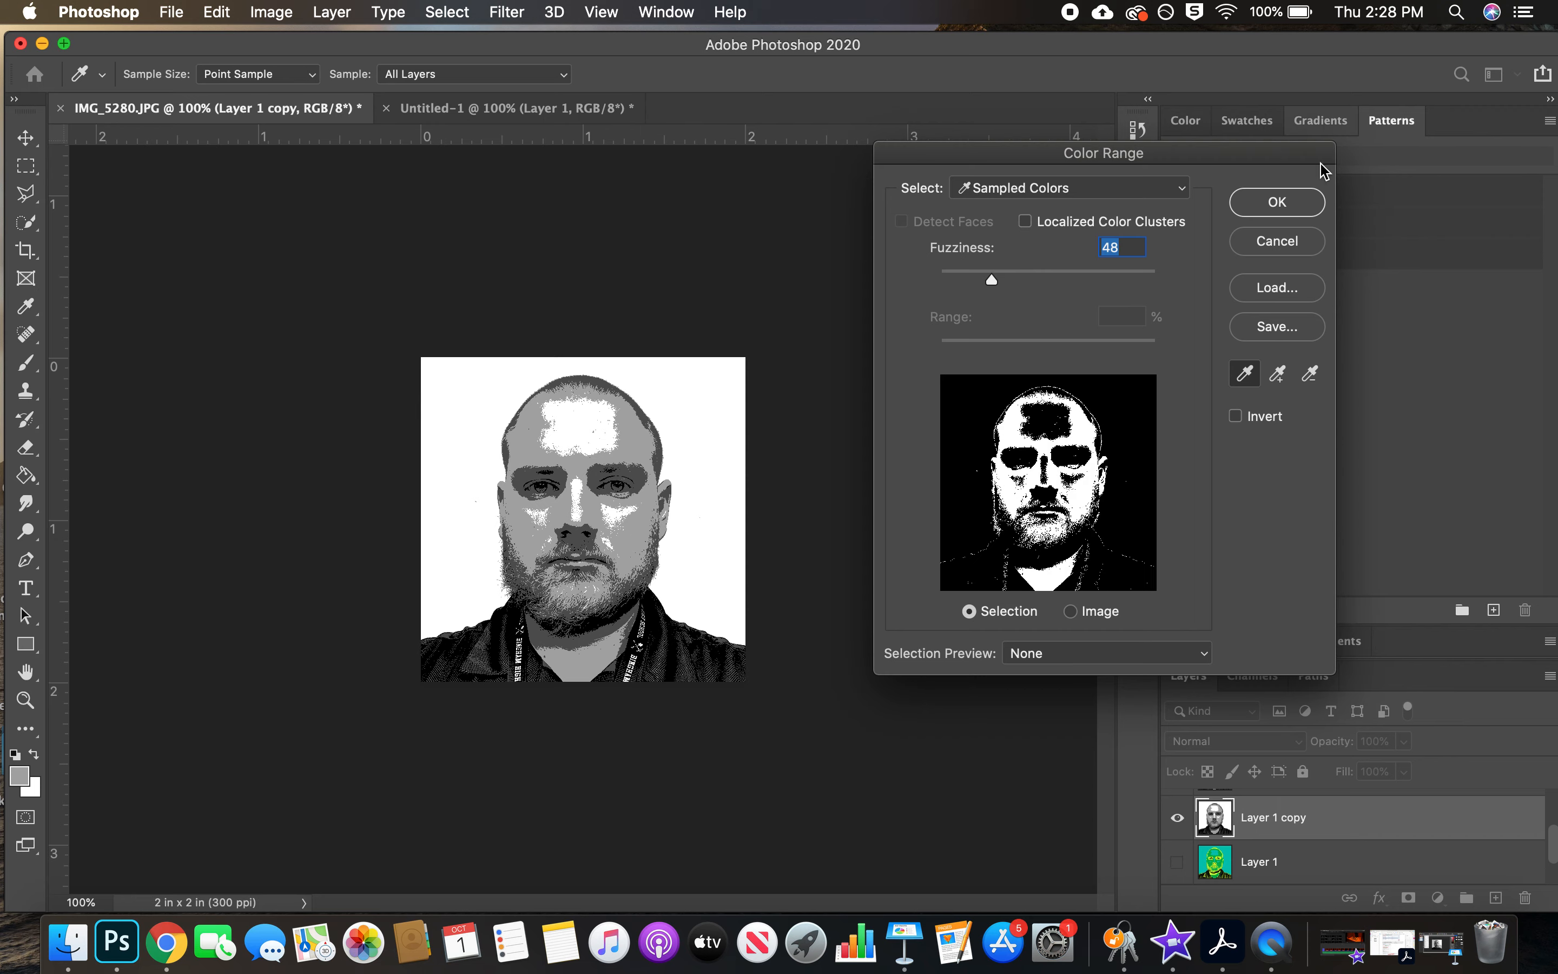
left_click(1277, 201)
Fill the selected light grey areas with a custom blue, #238199, at 100% opacity and deselect
left_click(217, 12)
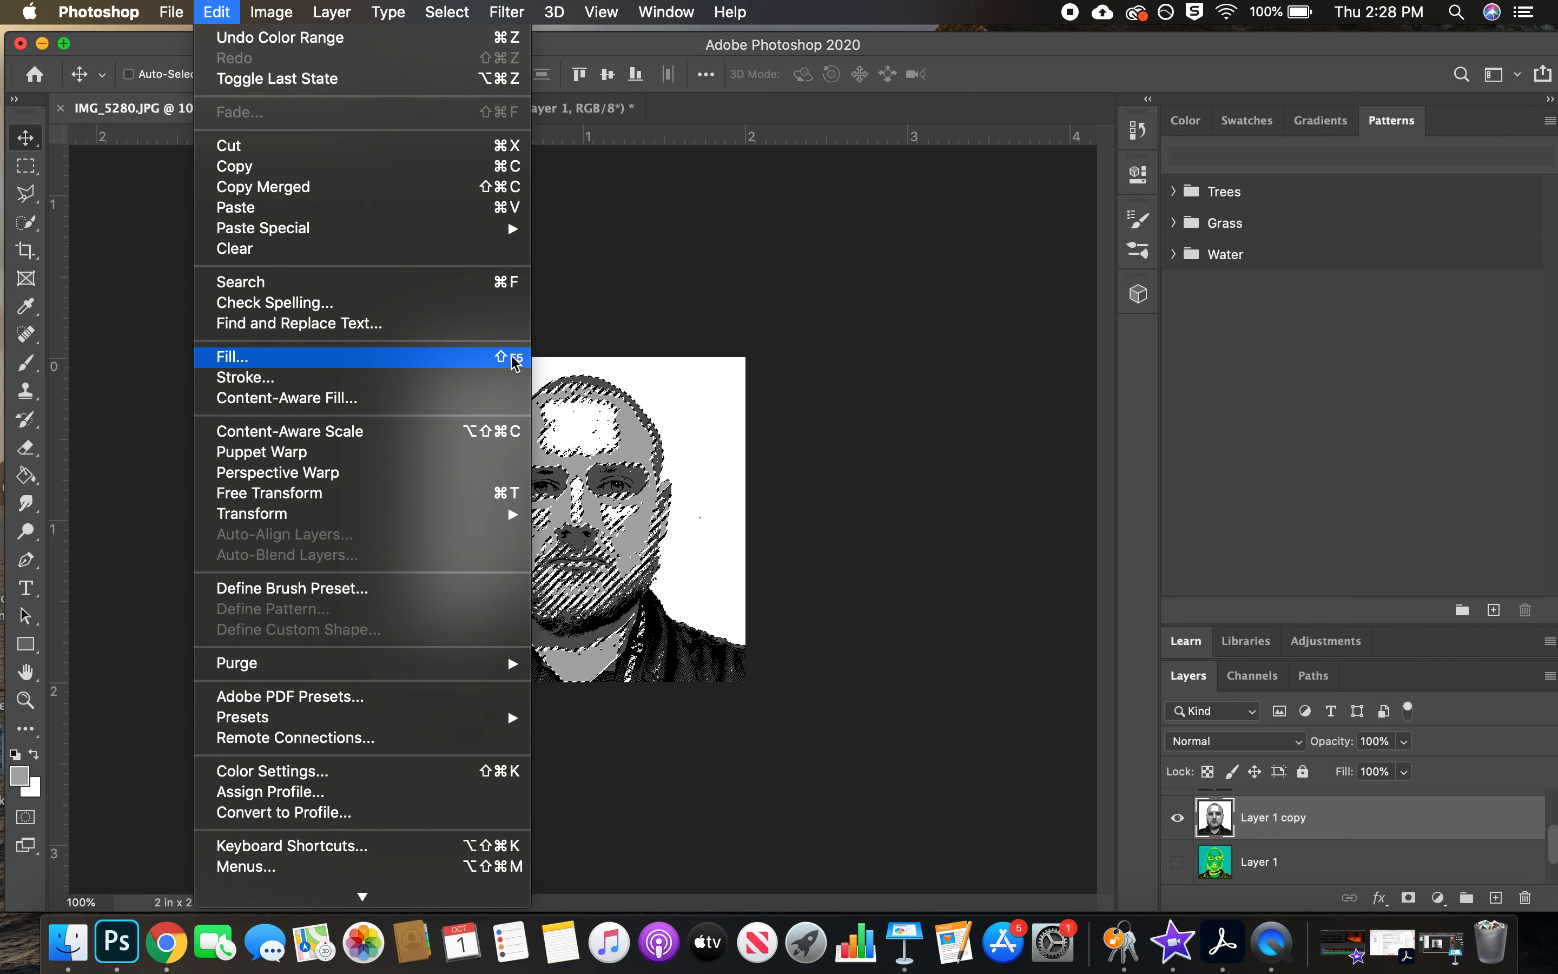
left_click(515, 363)
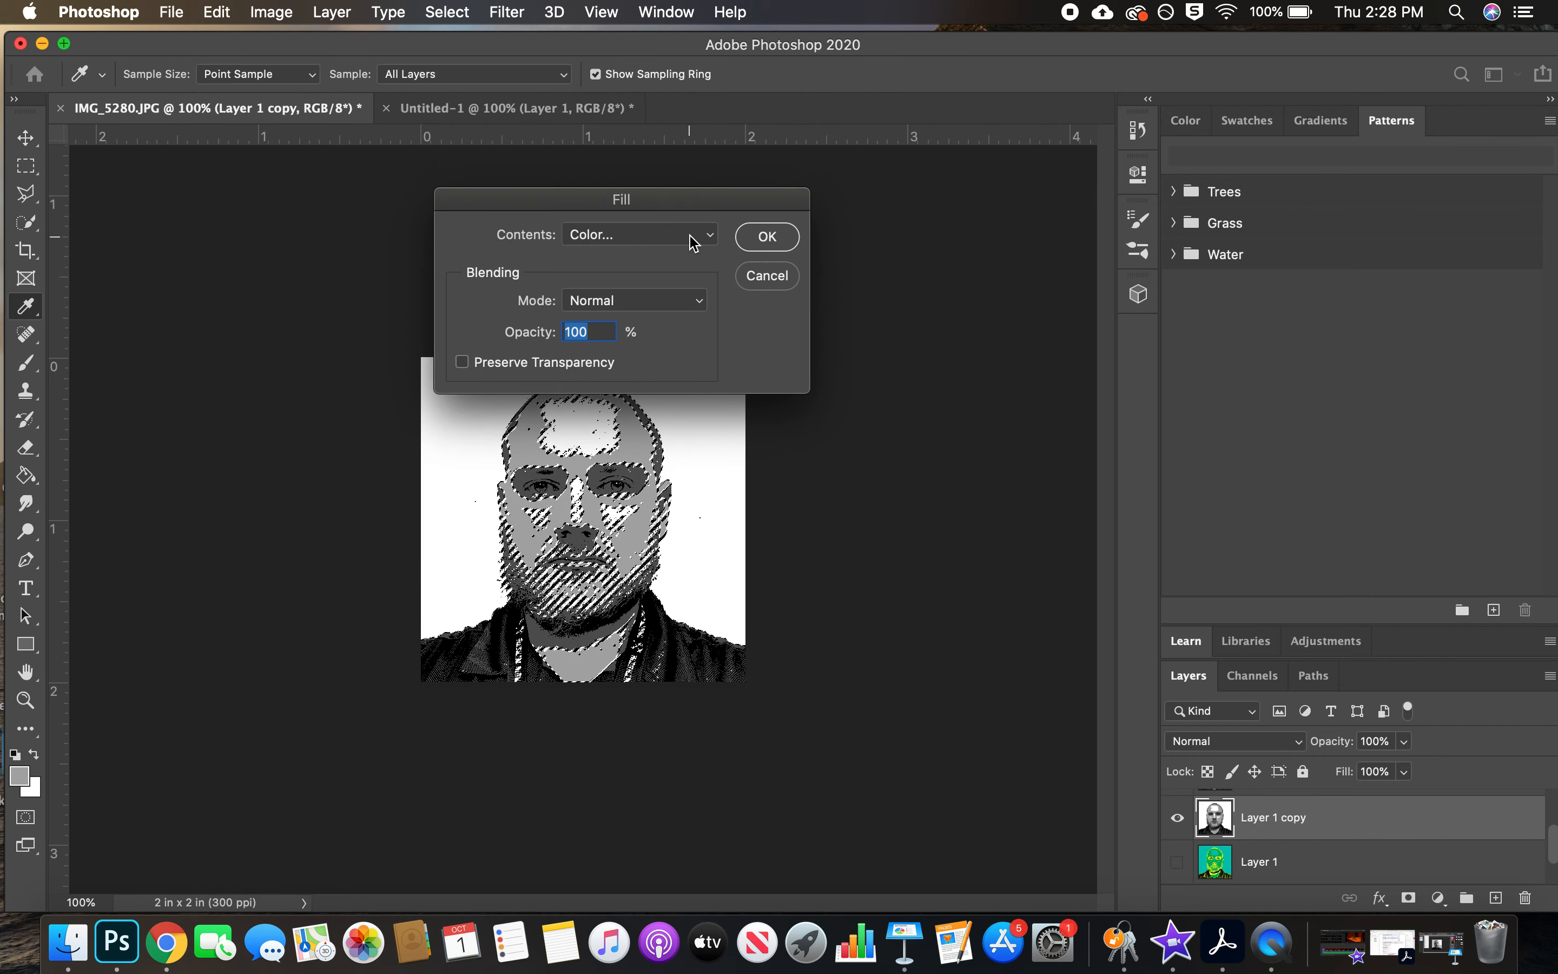
left_click(693, 243)
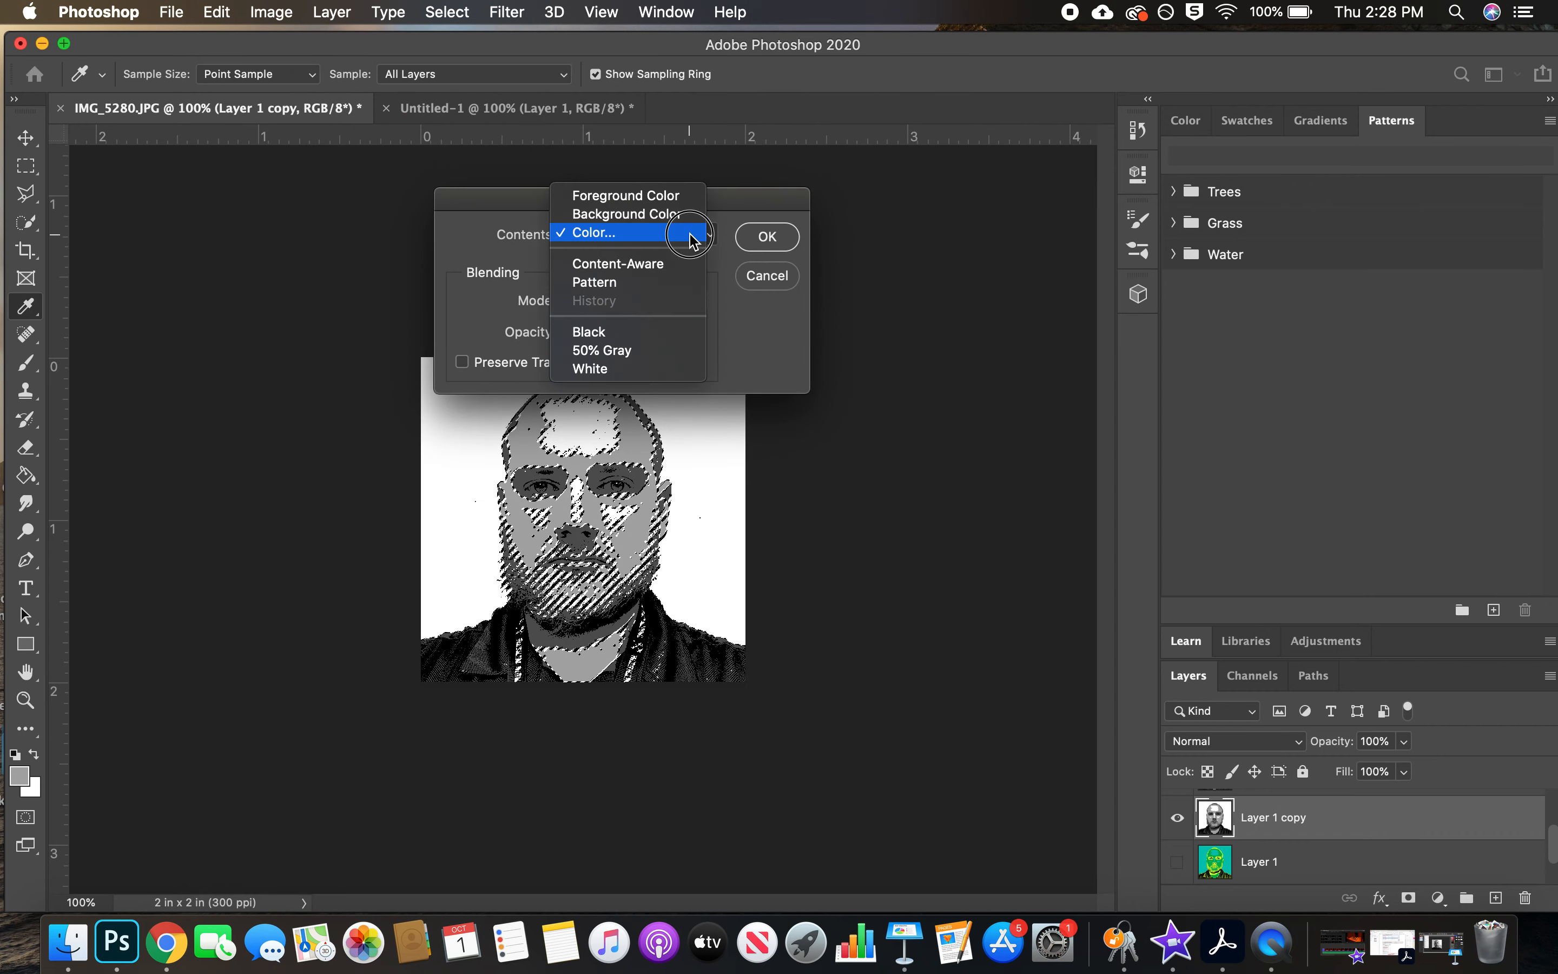
left_click(693, 237)
left_click(825, 429)
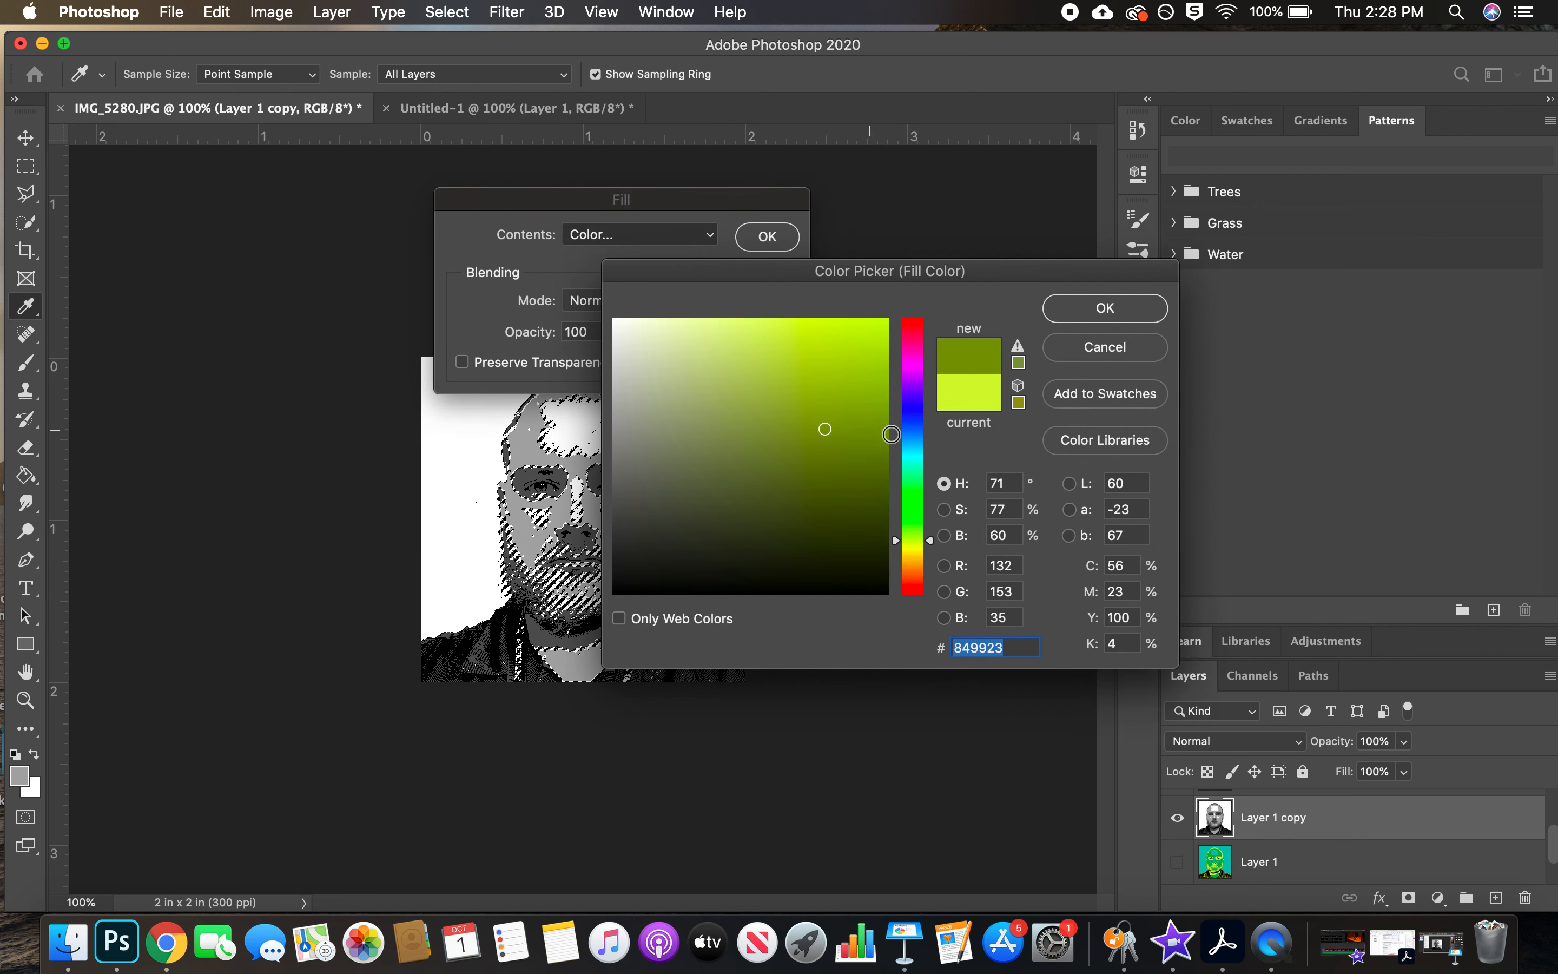
left_click(924, 448)
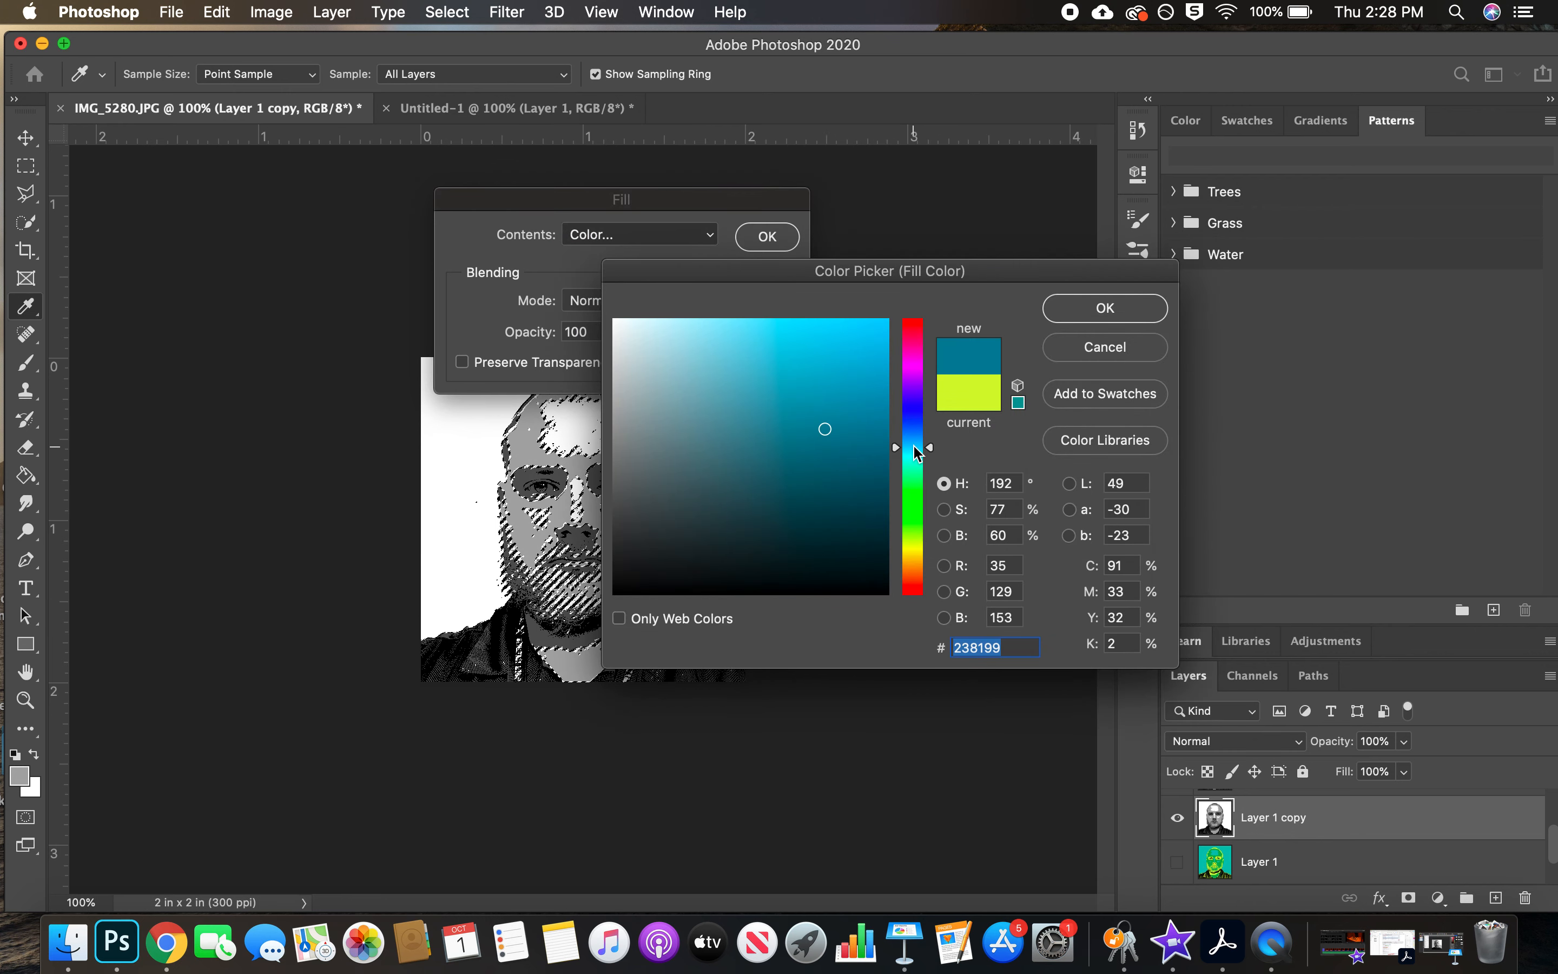
left_click(1085, 315)
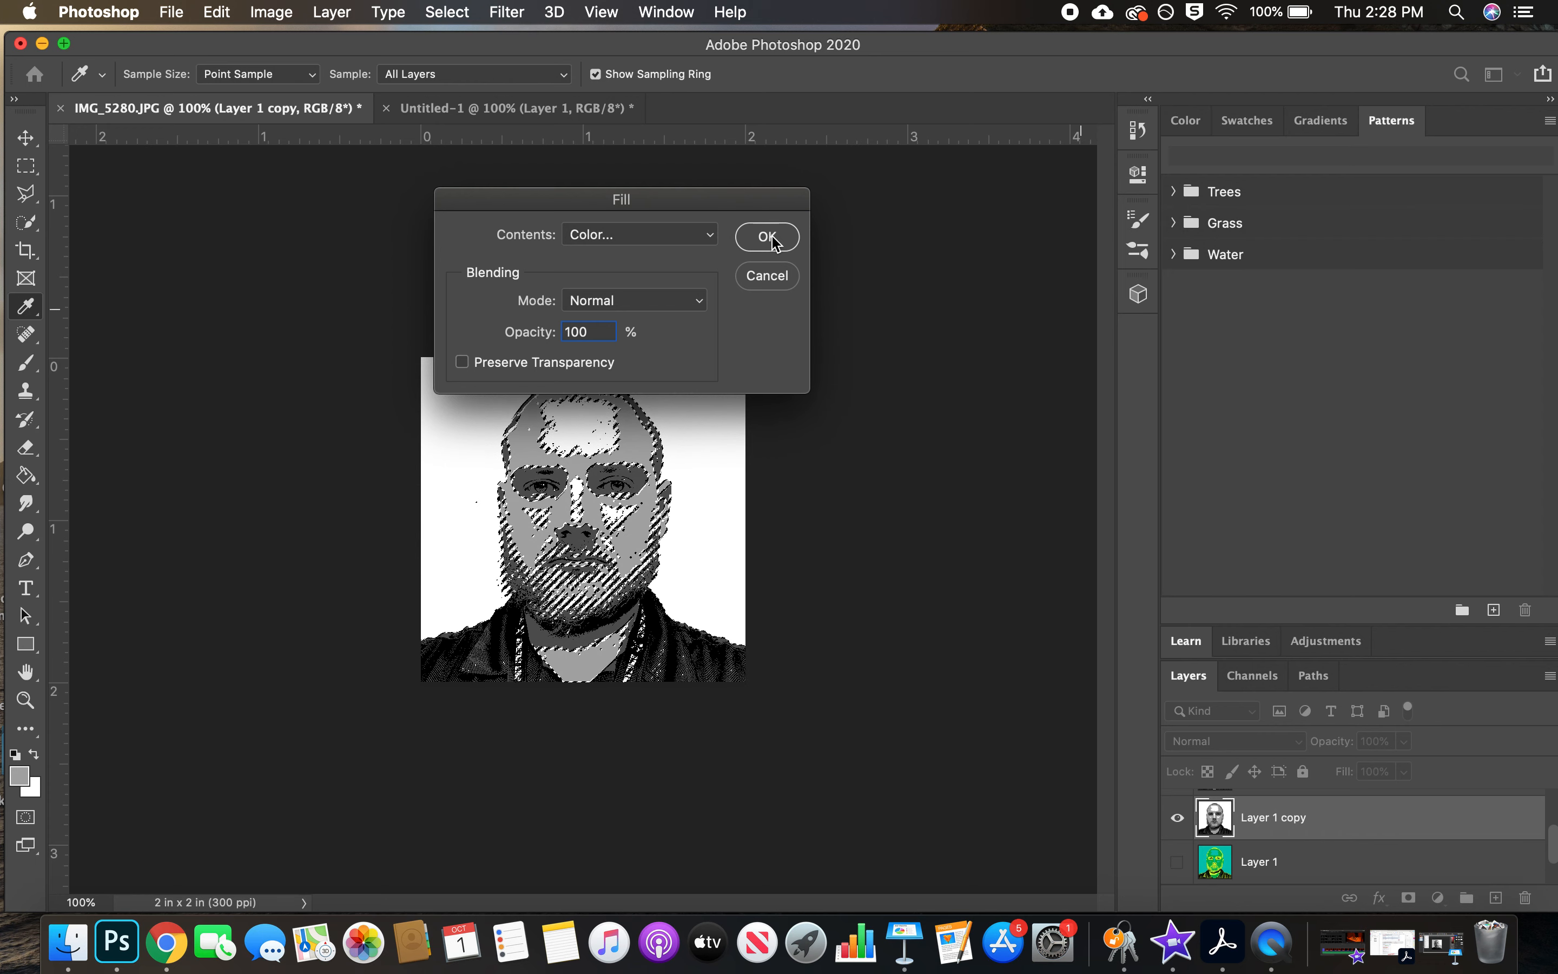
left_click(767, 236)
key("v")
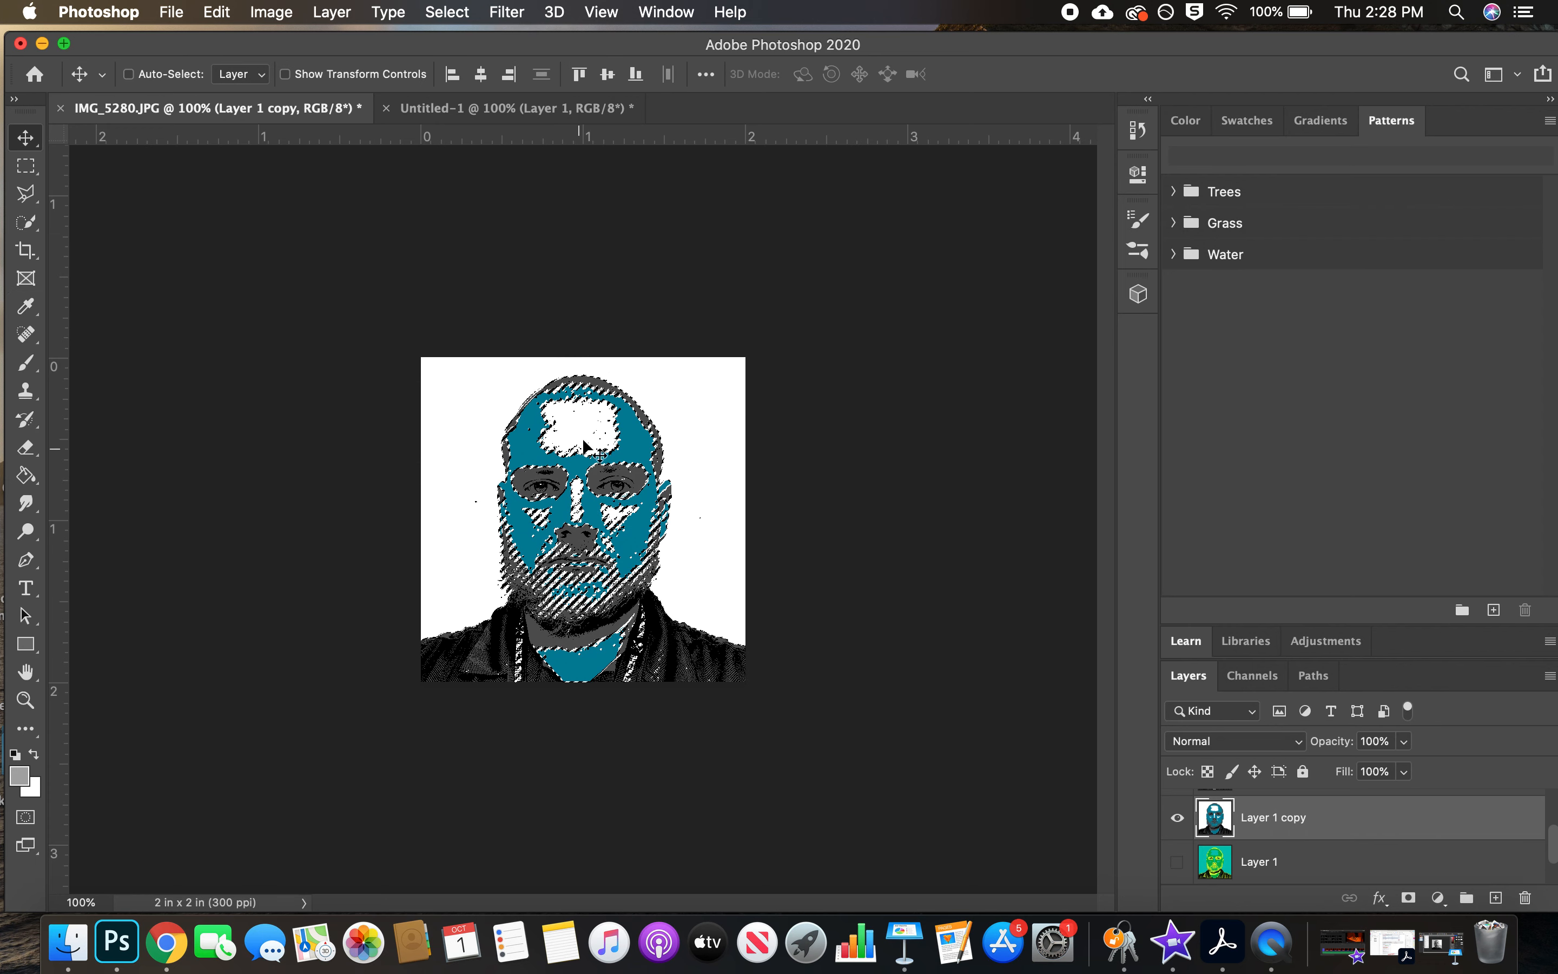
left_click(446, 12)
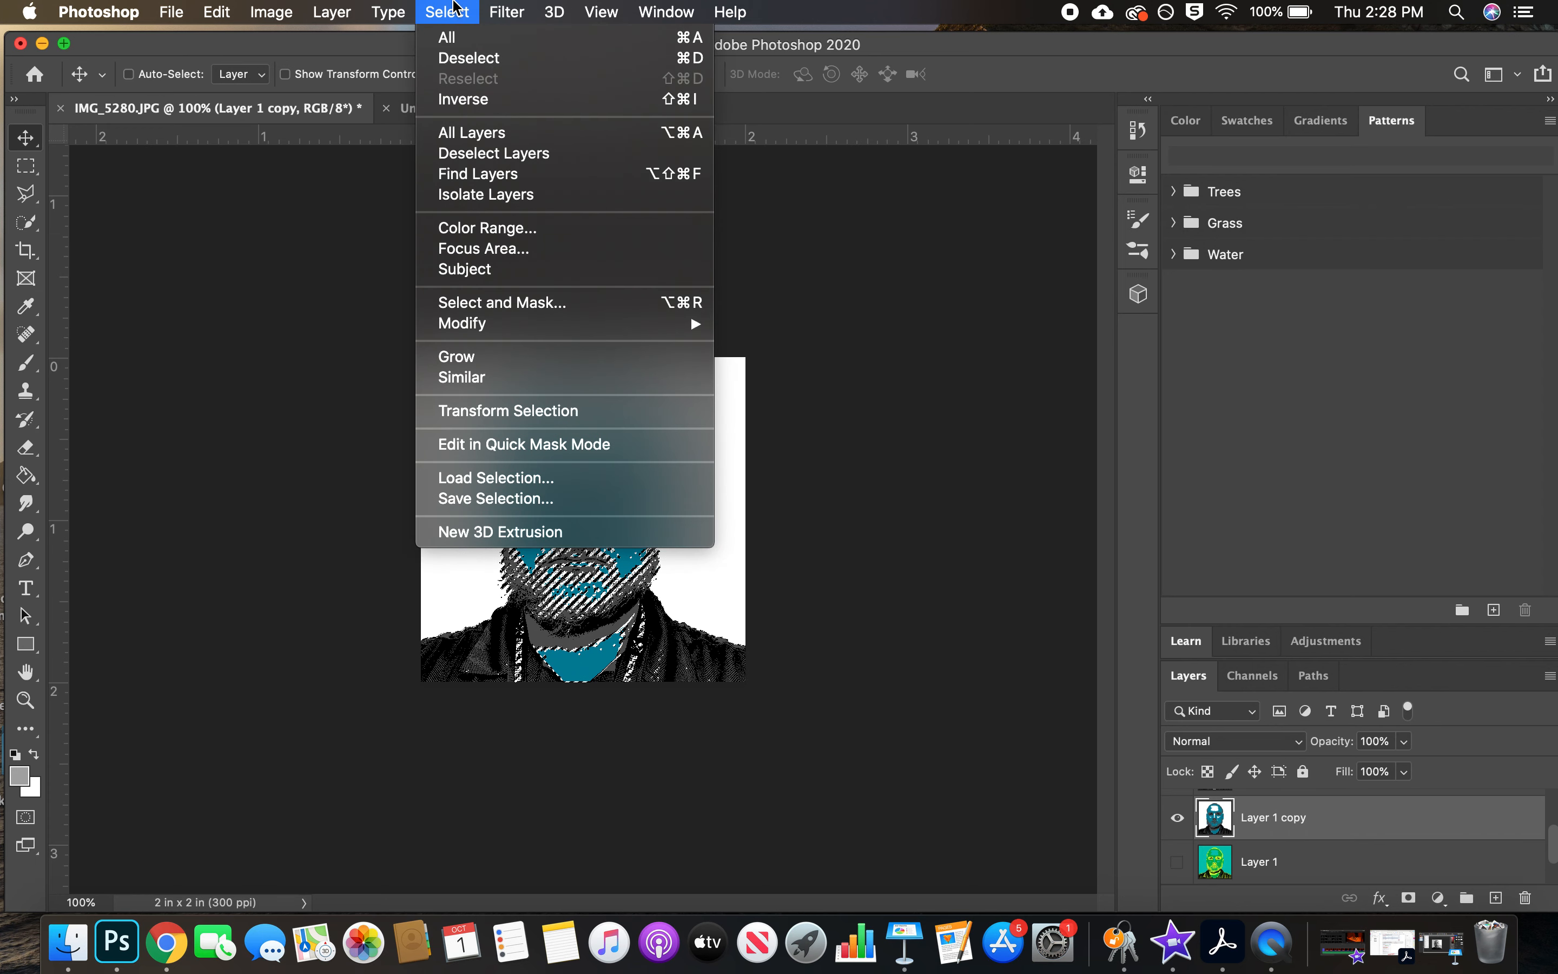
left_click(707, 60)
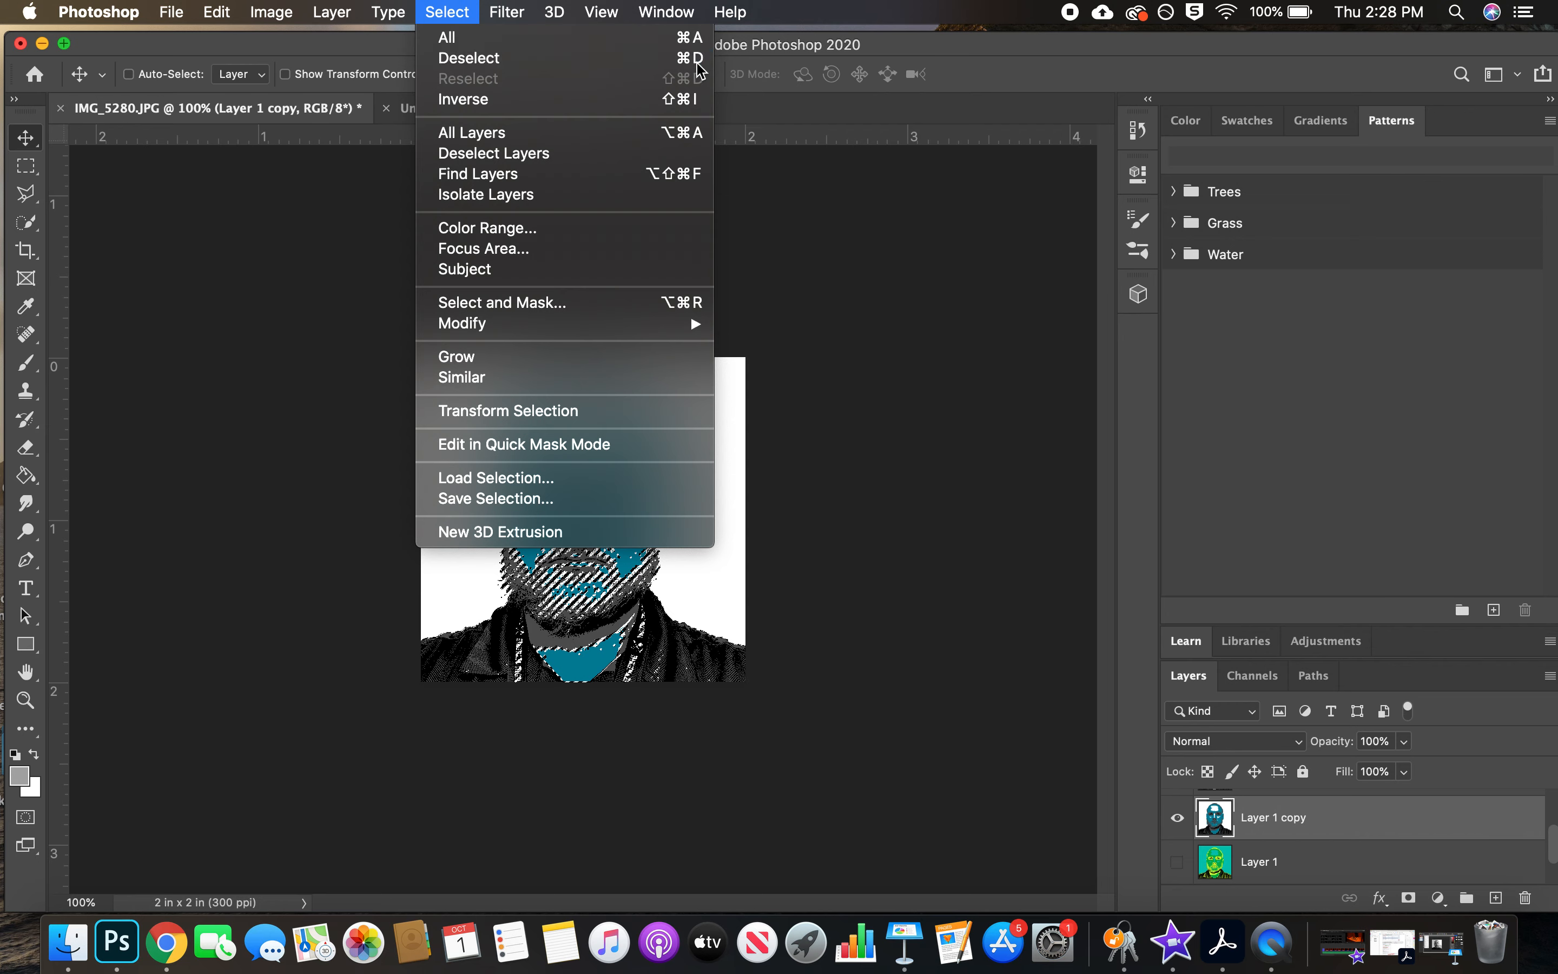
Select the white areas of Layer 1 copy with Color Range, sampling white at Fuzziness 48
left_click(444, 12)
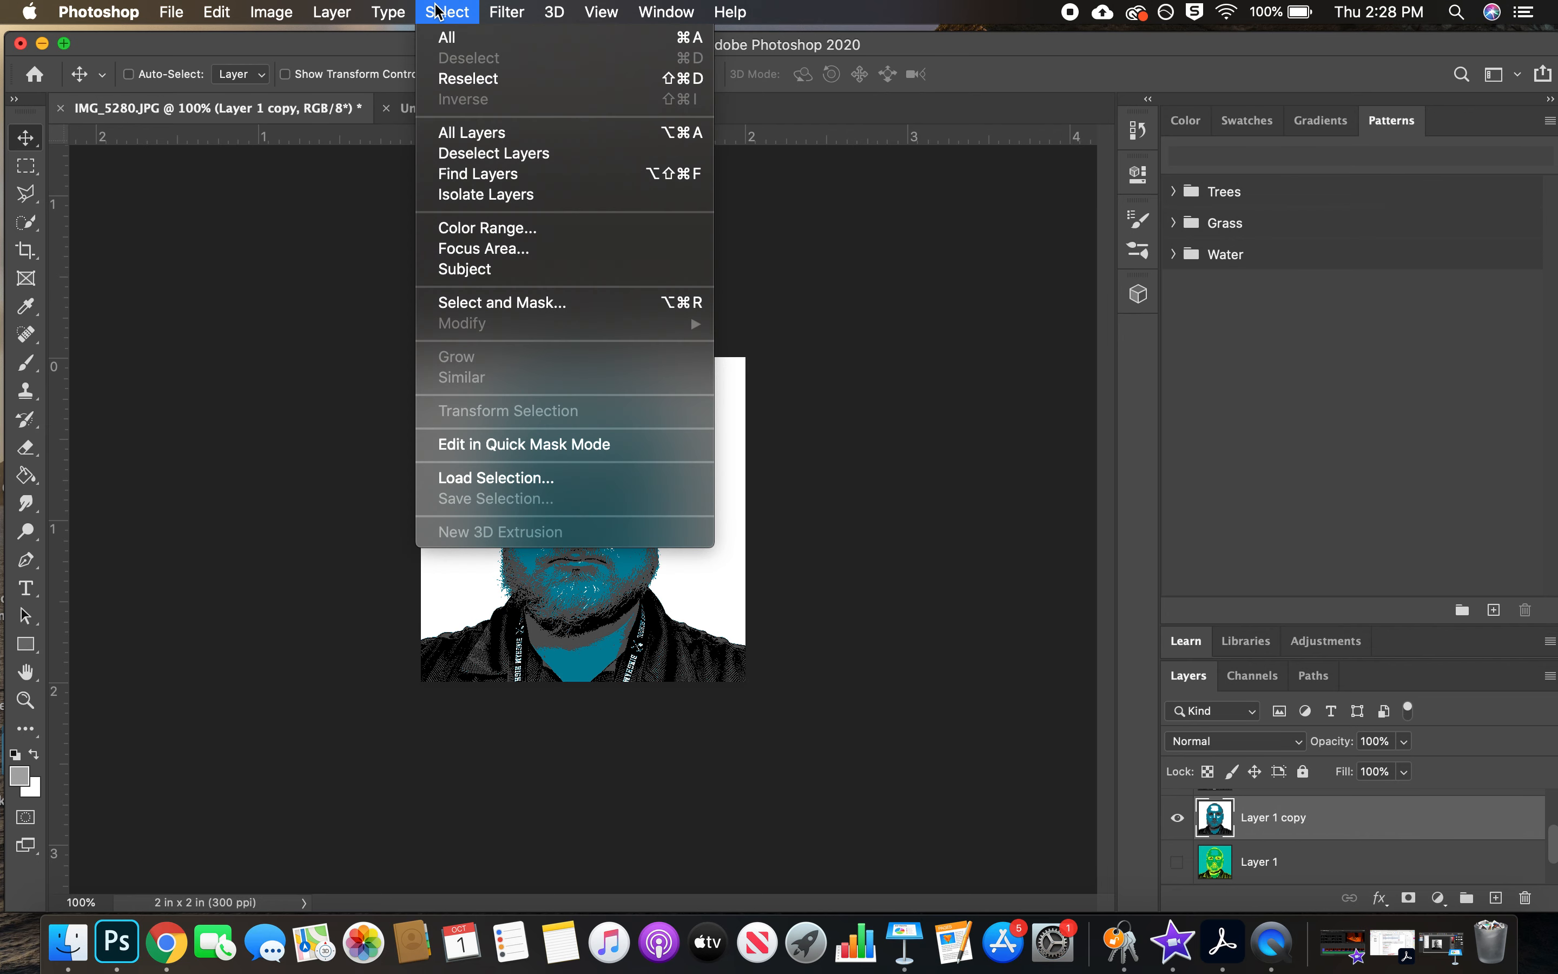
left_click(534, 230)
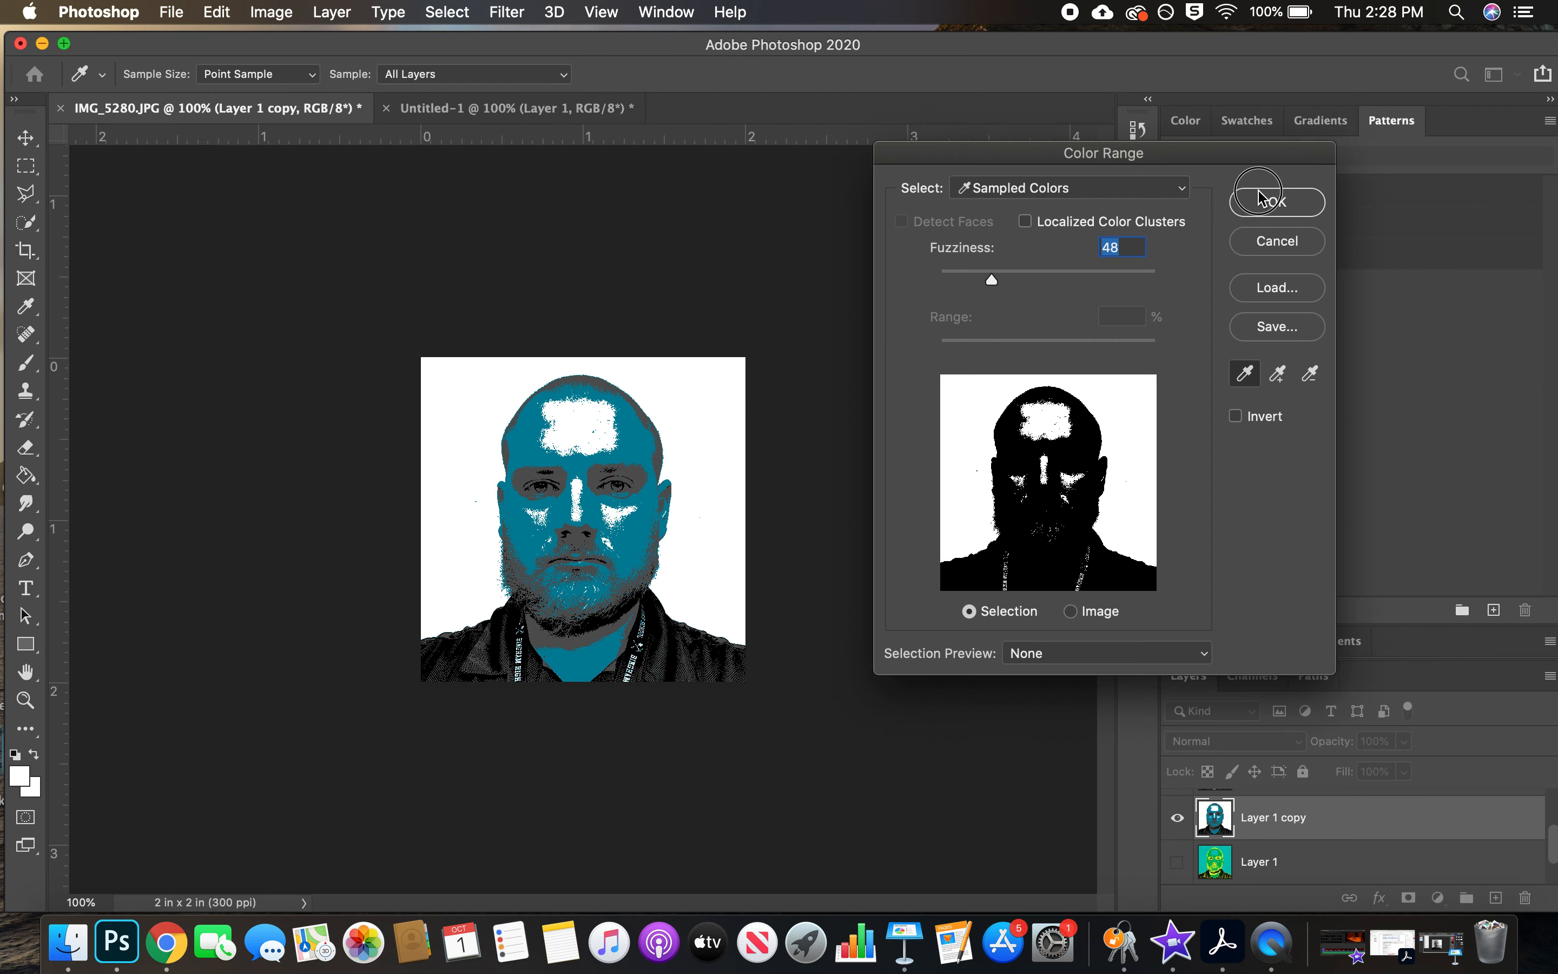
left_click(1277, 202)
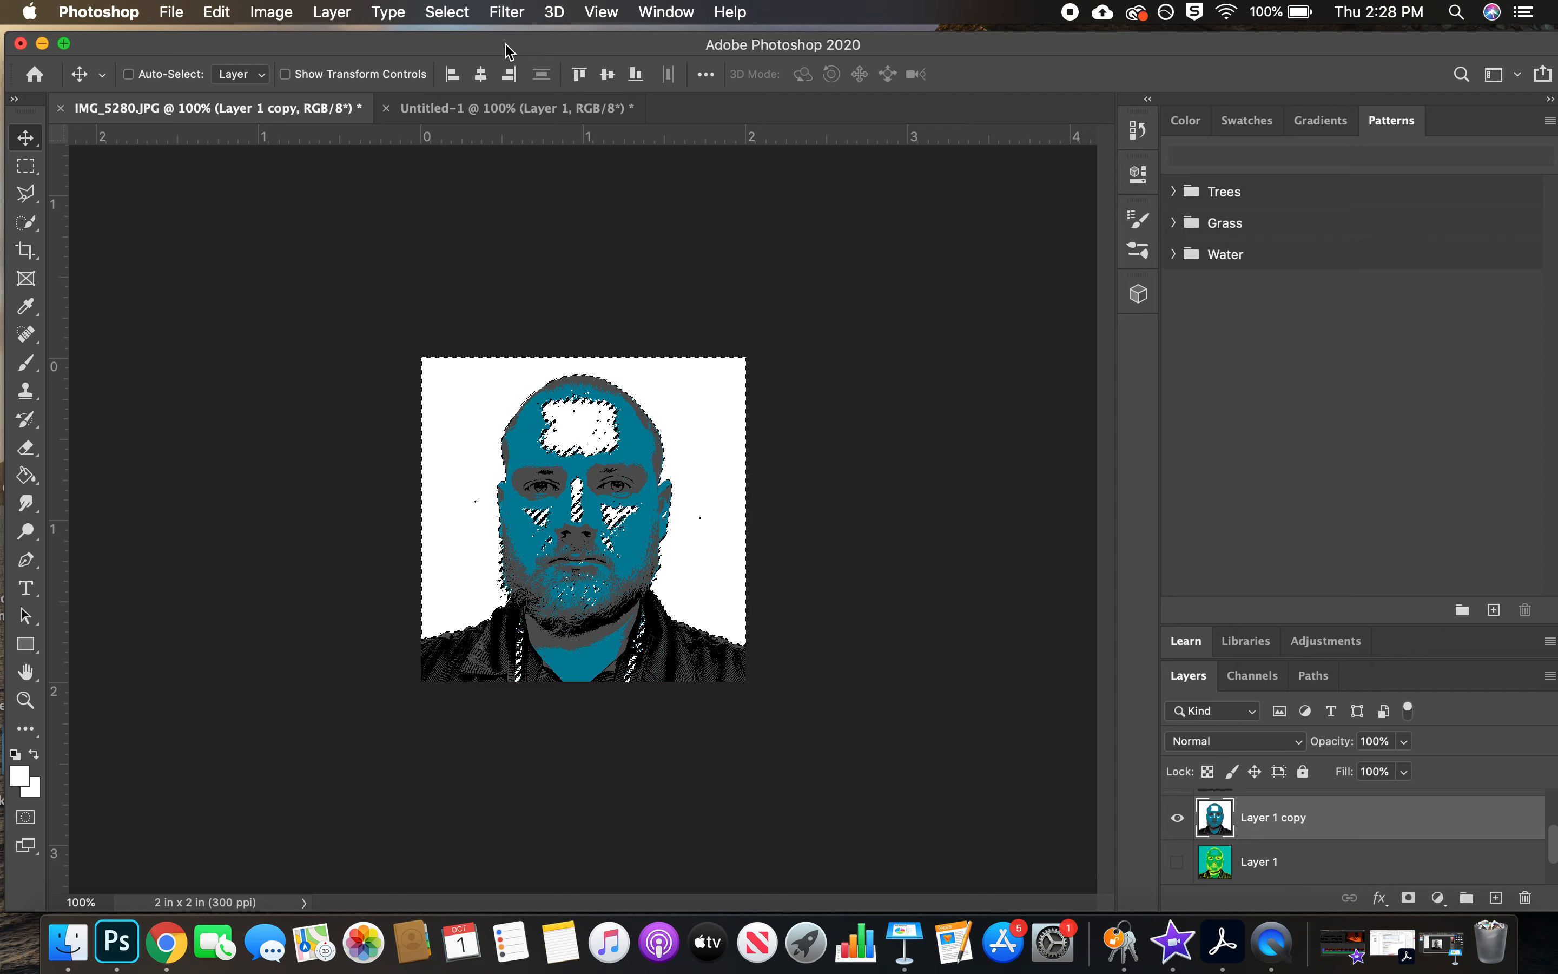
Make the Blue channel of IMG_5280.JPG the active channel and turn off VoiceOver
key("super")
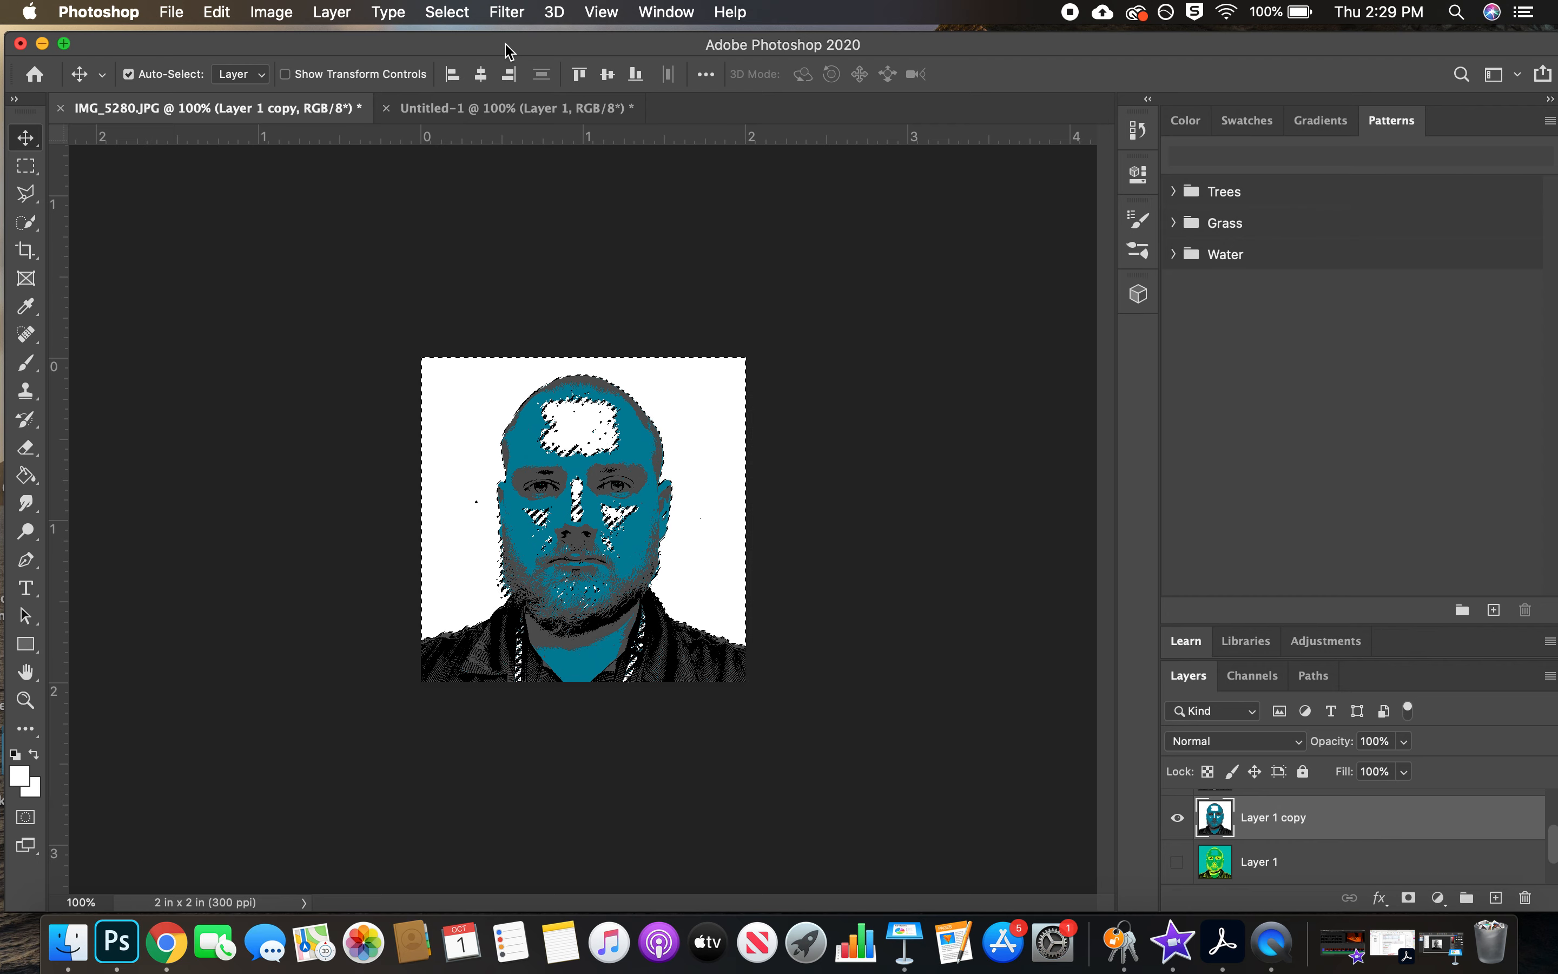
key("super+5")
key("super+F5")
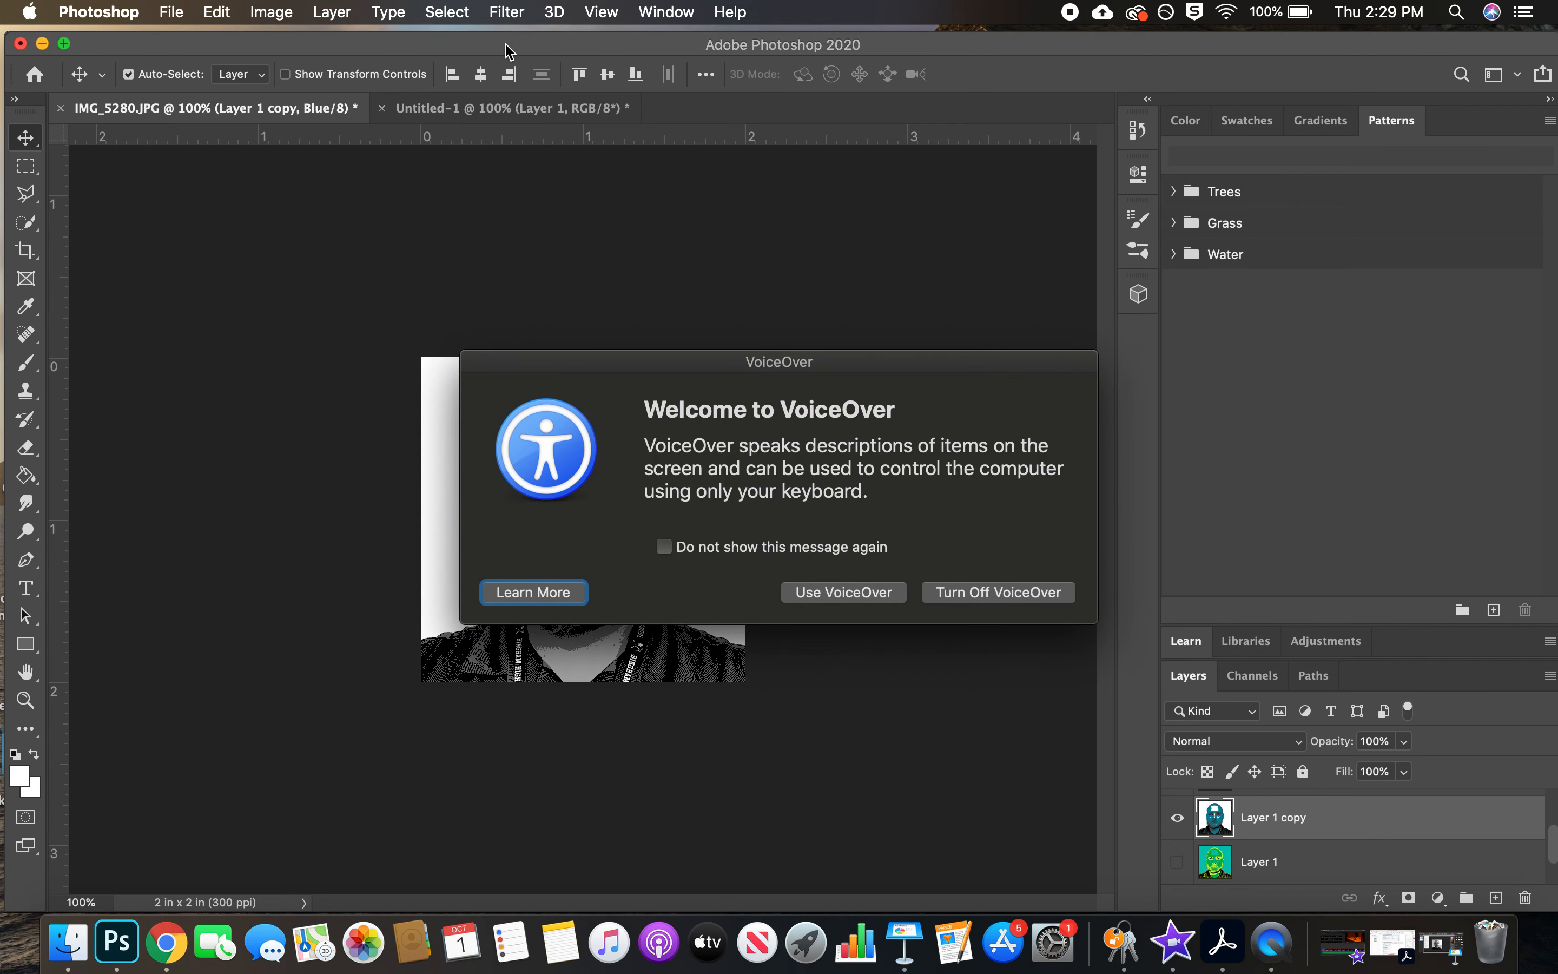
key("super+F5")
key("super+alt+5")
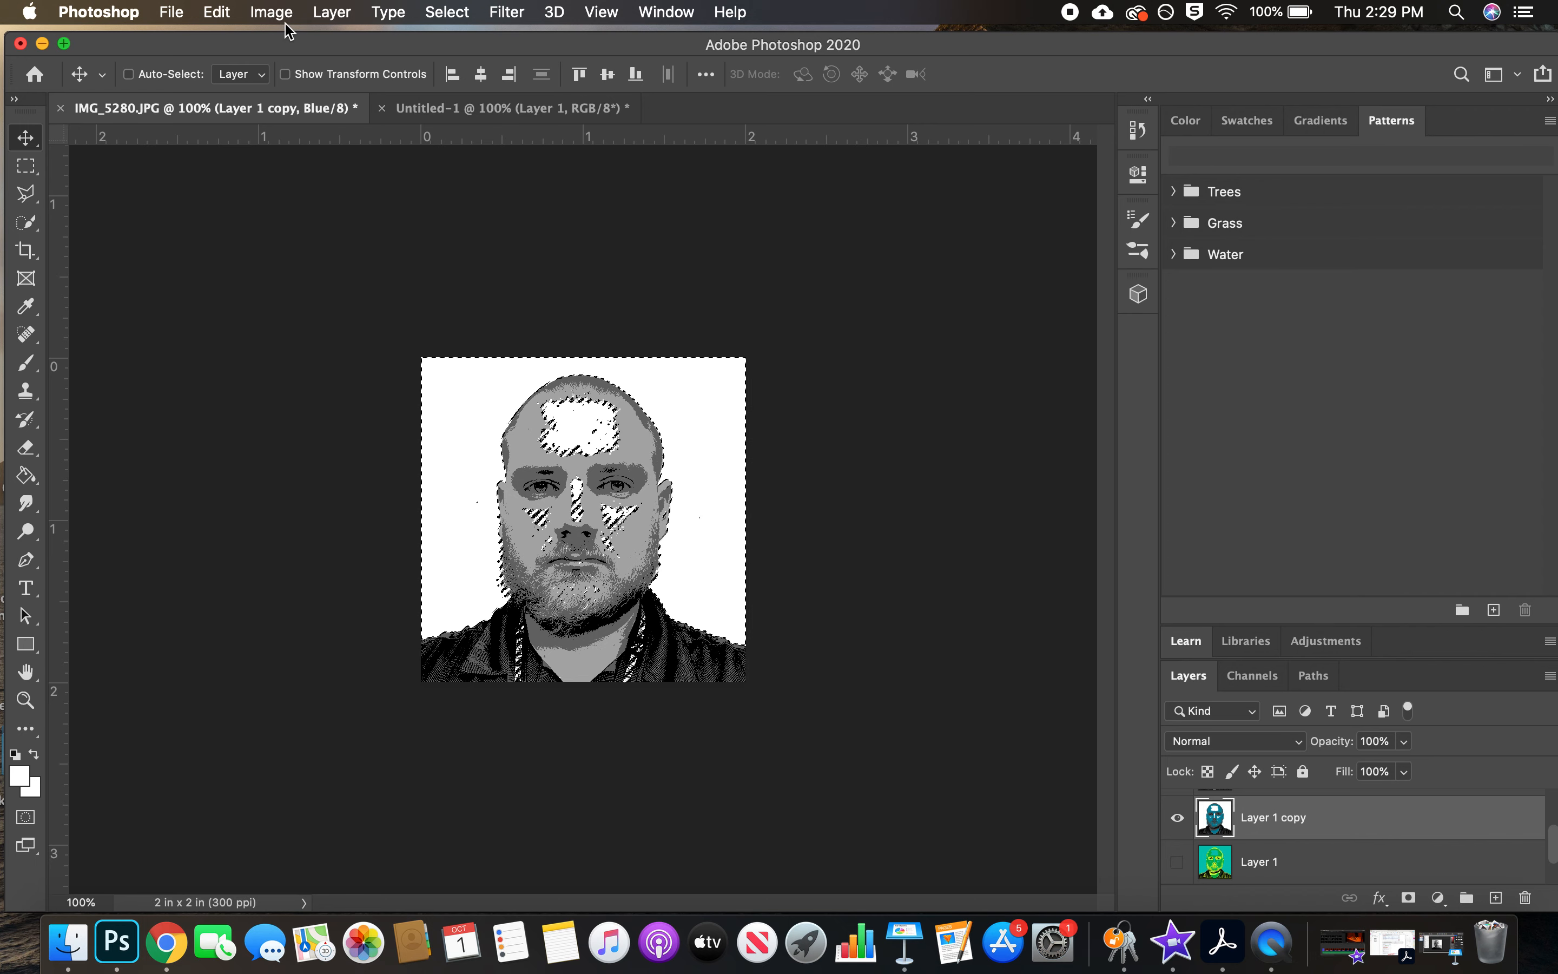
Fill the selected white areas of the Blue channel with a custom orange, #d76a35, at 100% opacity
left_click(219, 11)
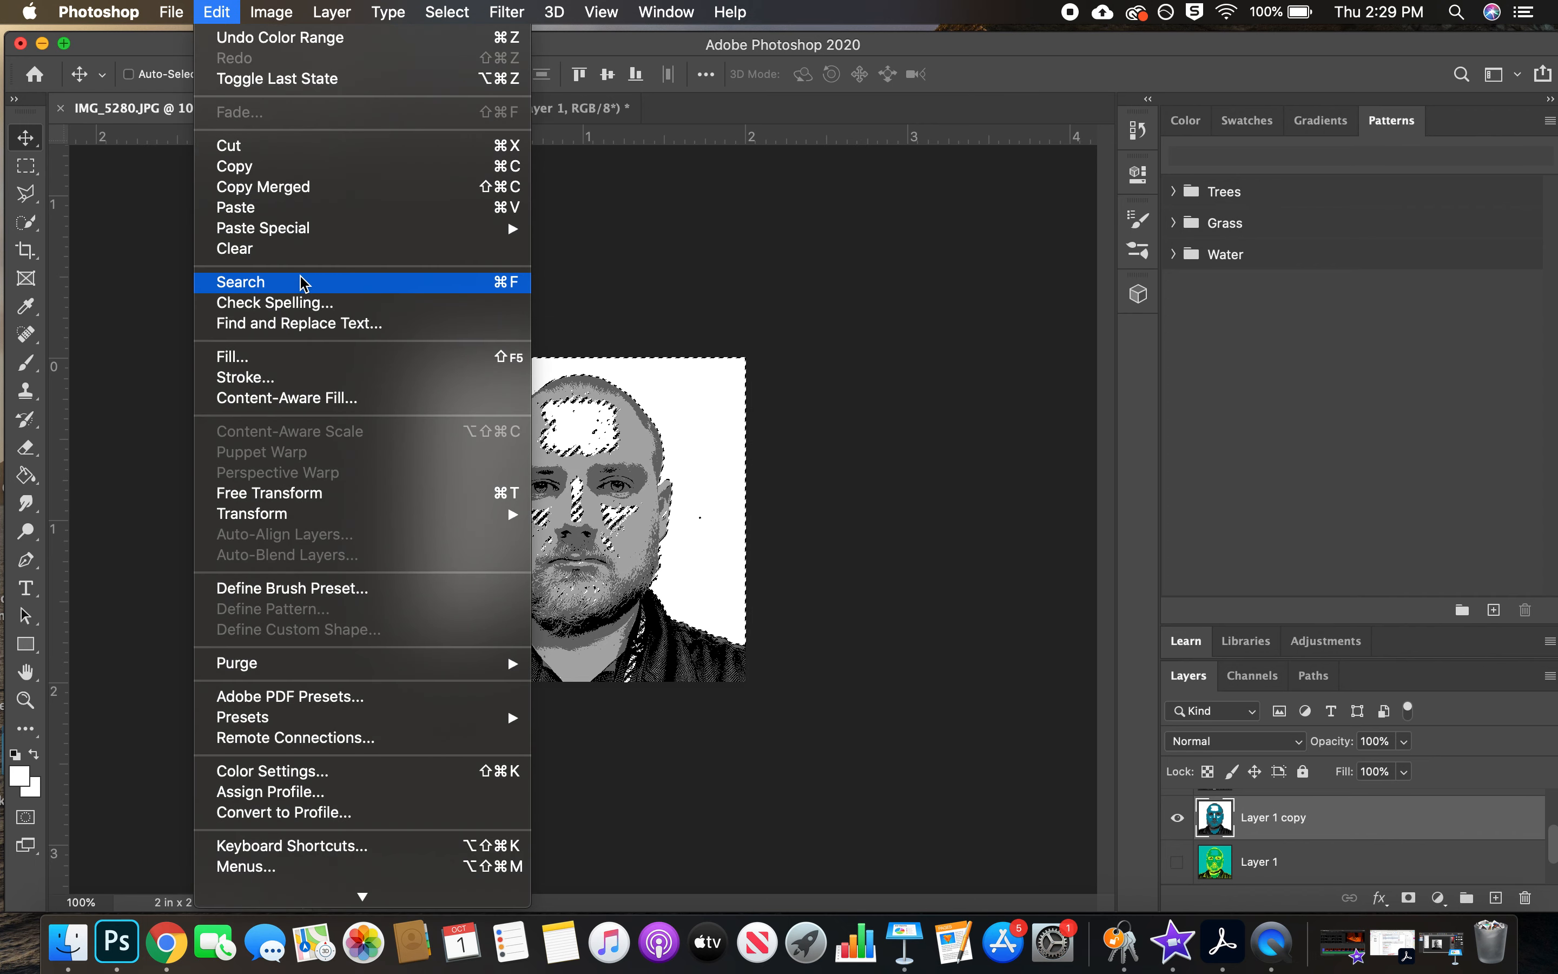
left_click(293, 364)
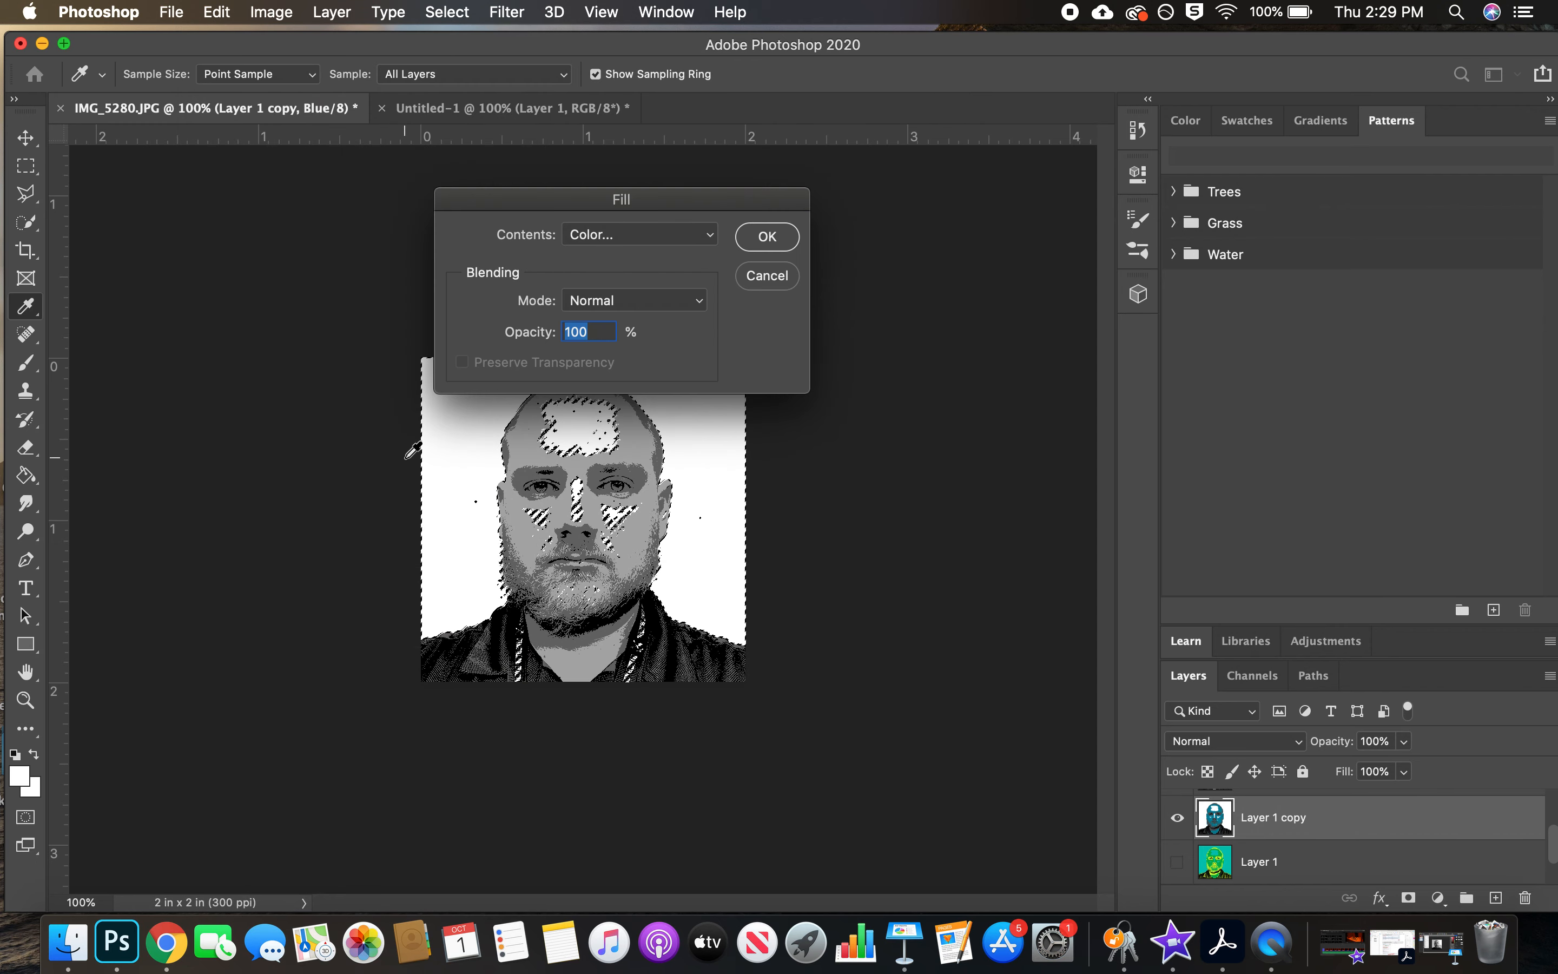
left_click(671, 246)
left_click(676, 234)
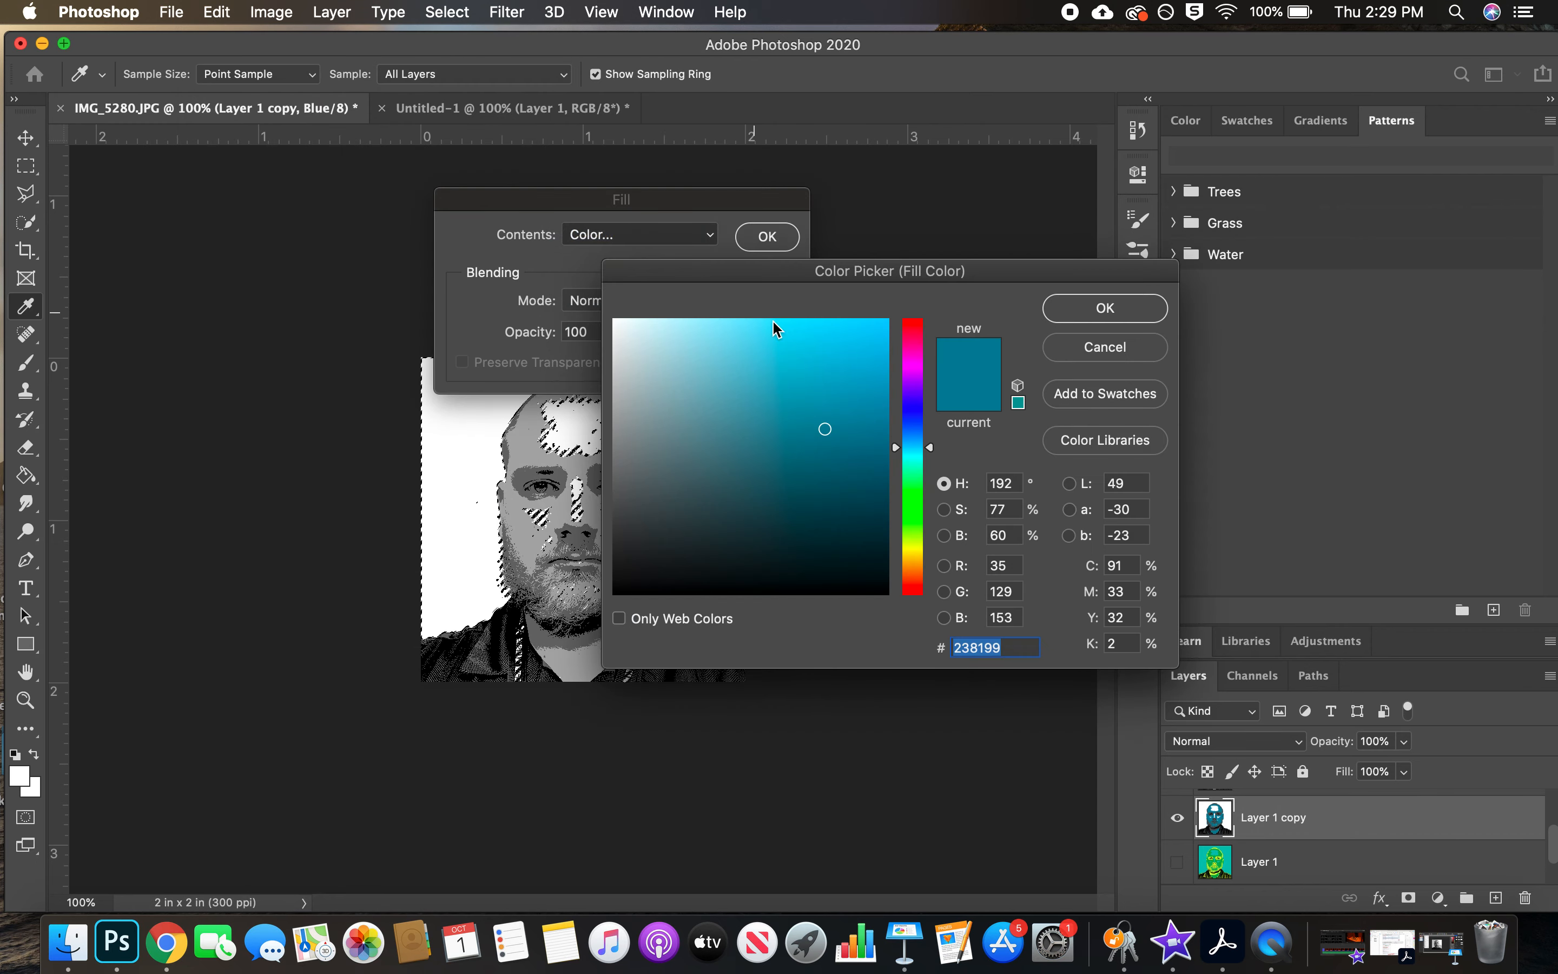
left_click_drag(932, 452, 922, 582)
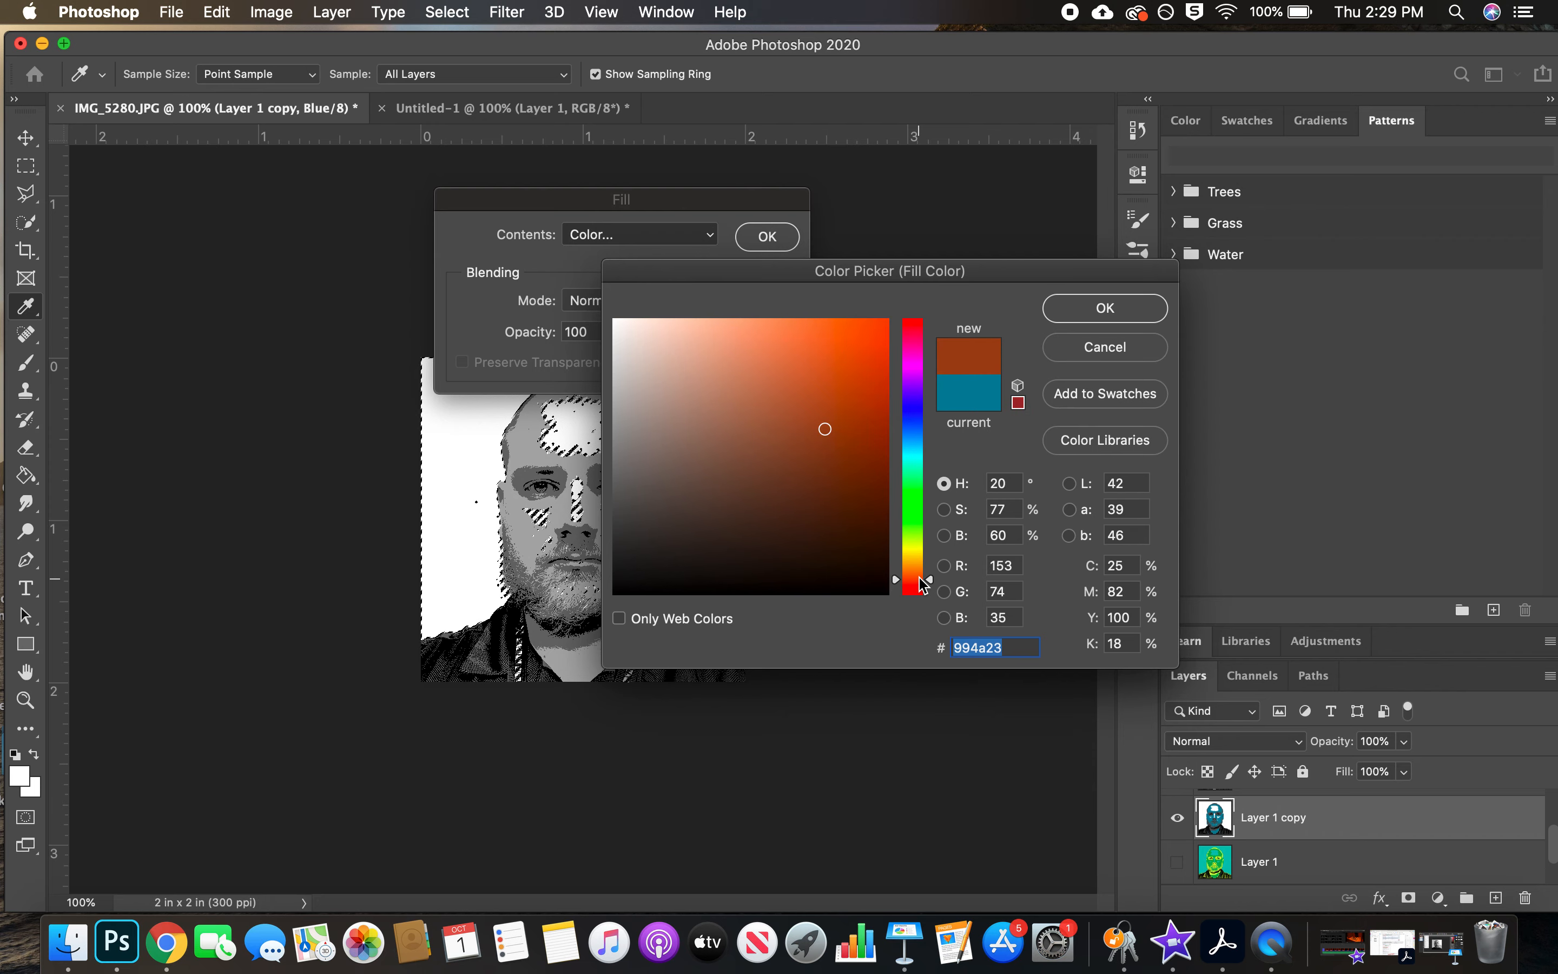
left_click_drag(826, 430, 822, 361)
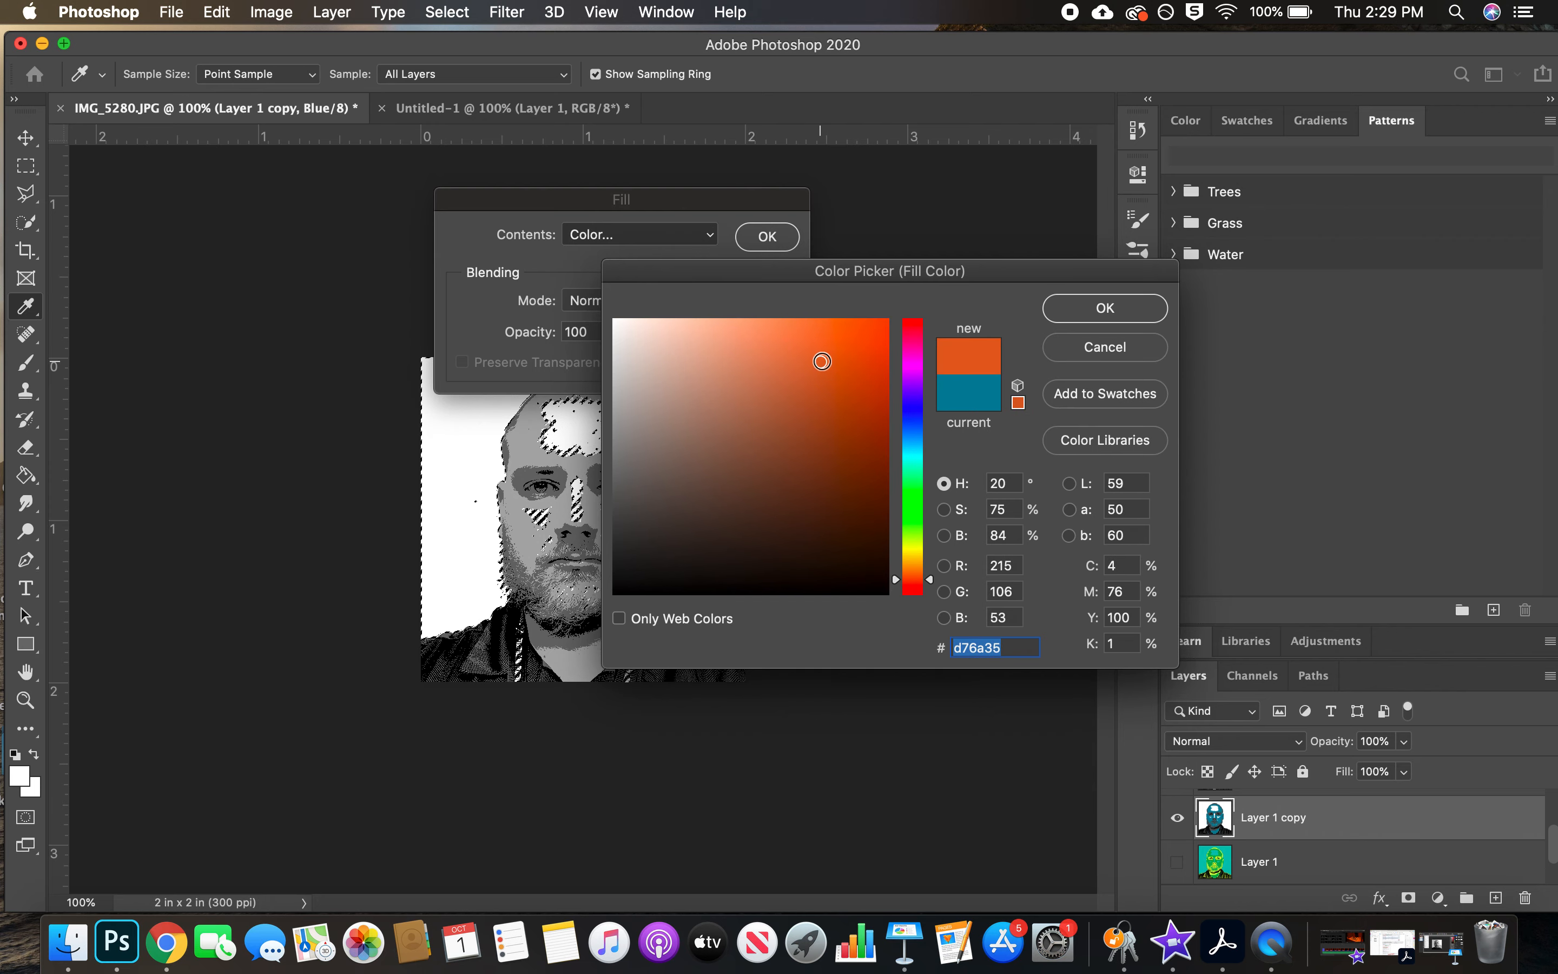
left_click(1136, 314)
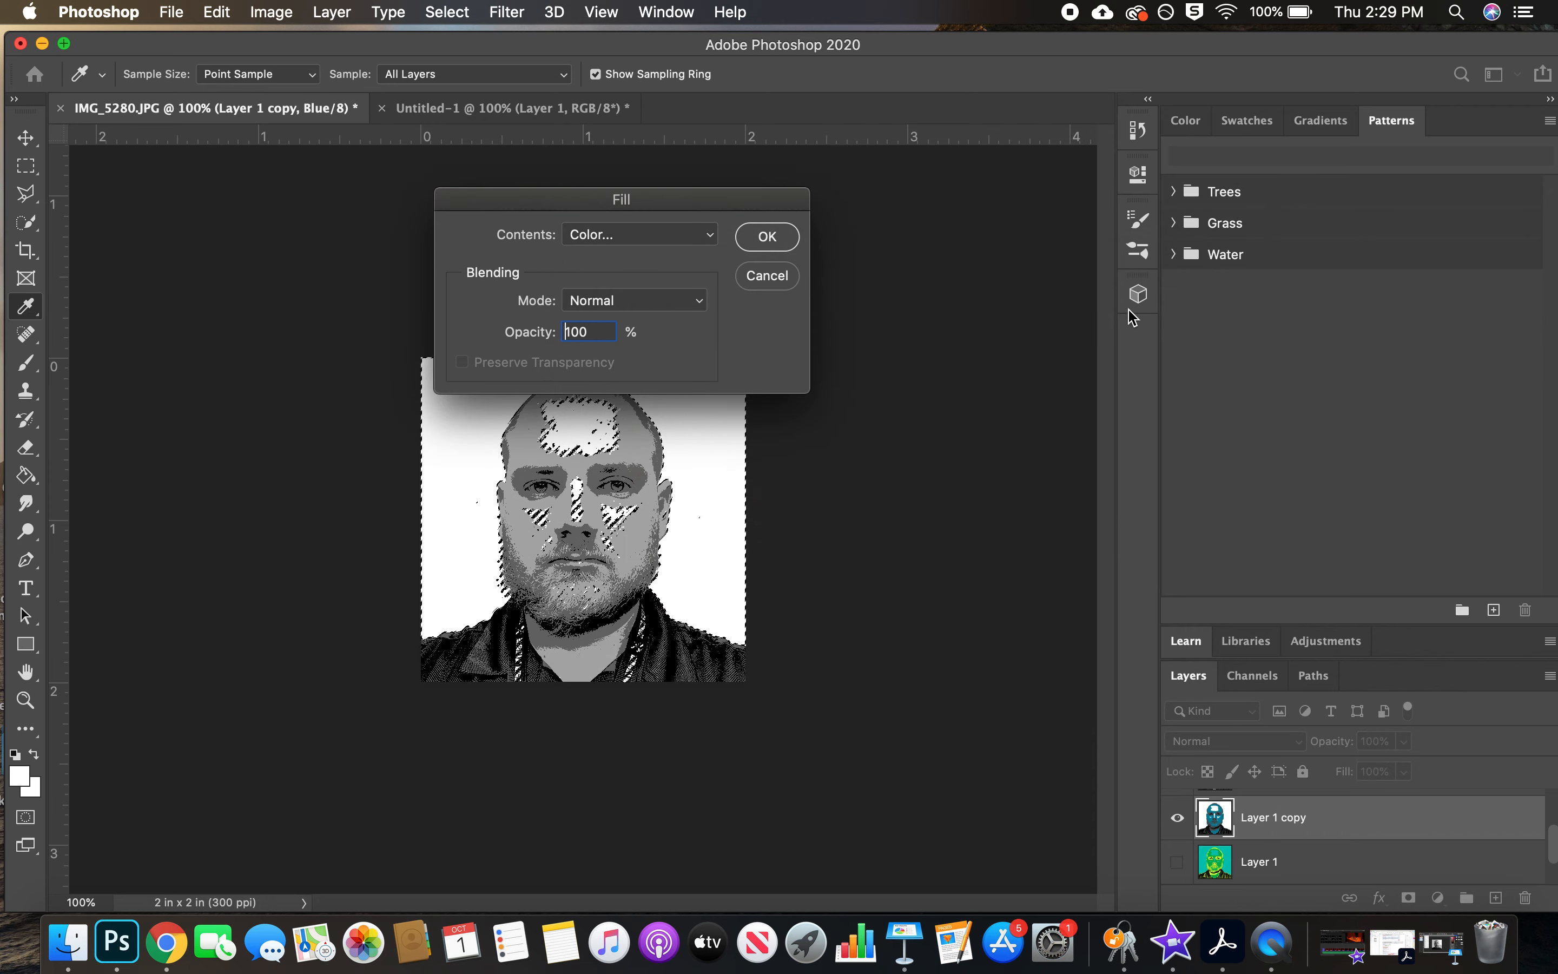
left_click(769, 238)
key("v")
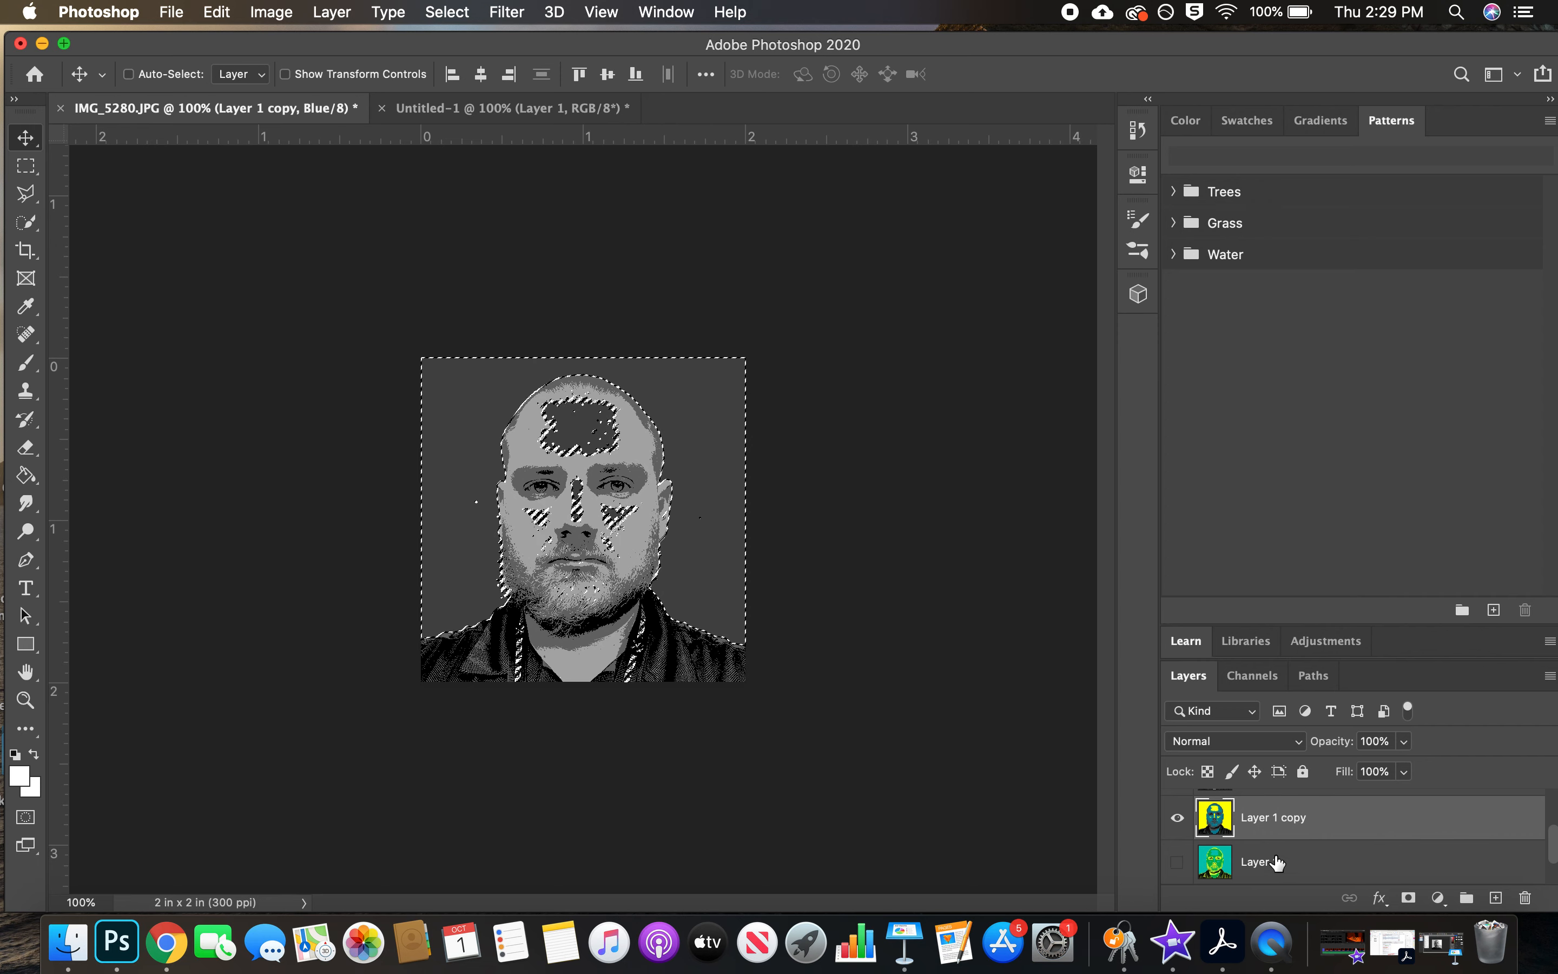
Return to the RGB composite by reselecting Layer 1 copy, and clear the selection
scroll(1278, 831, "down", 1)
scroll(1278, 825, "up", 3)
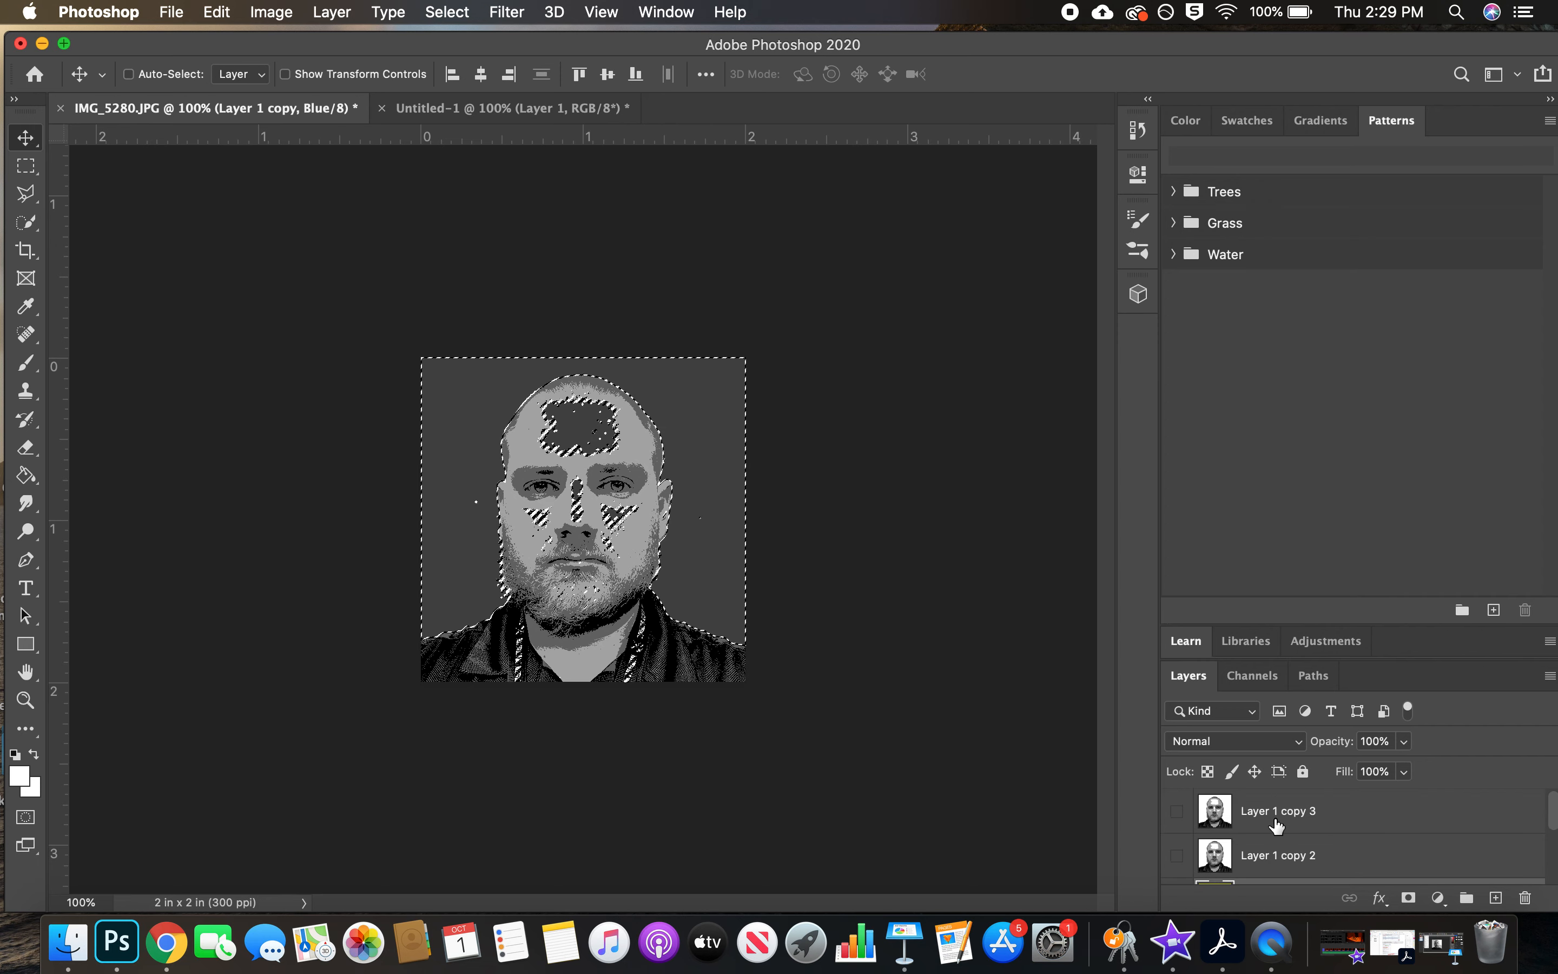
scroll(1278, 825, "down", 2)
left_click(1176, 834)
left_click(1177, 834)
left_click(1177, 834)
left_click(1176, 835)
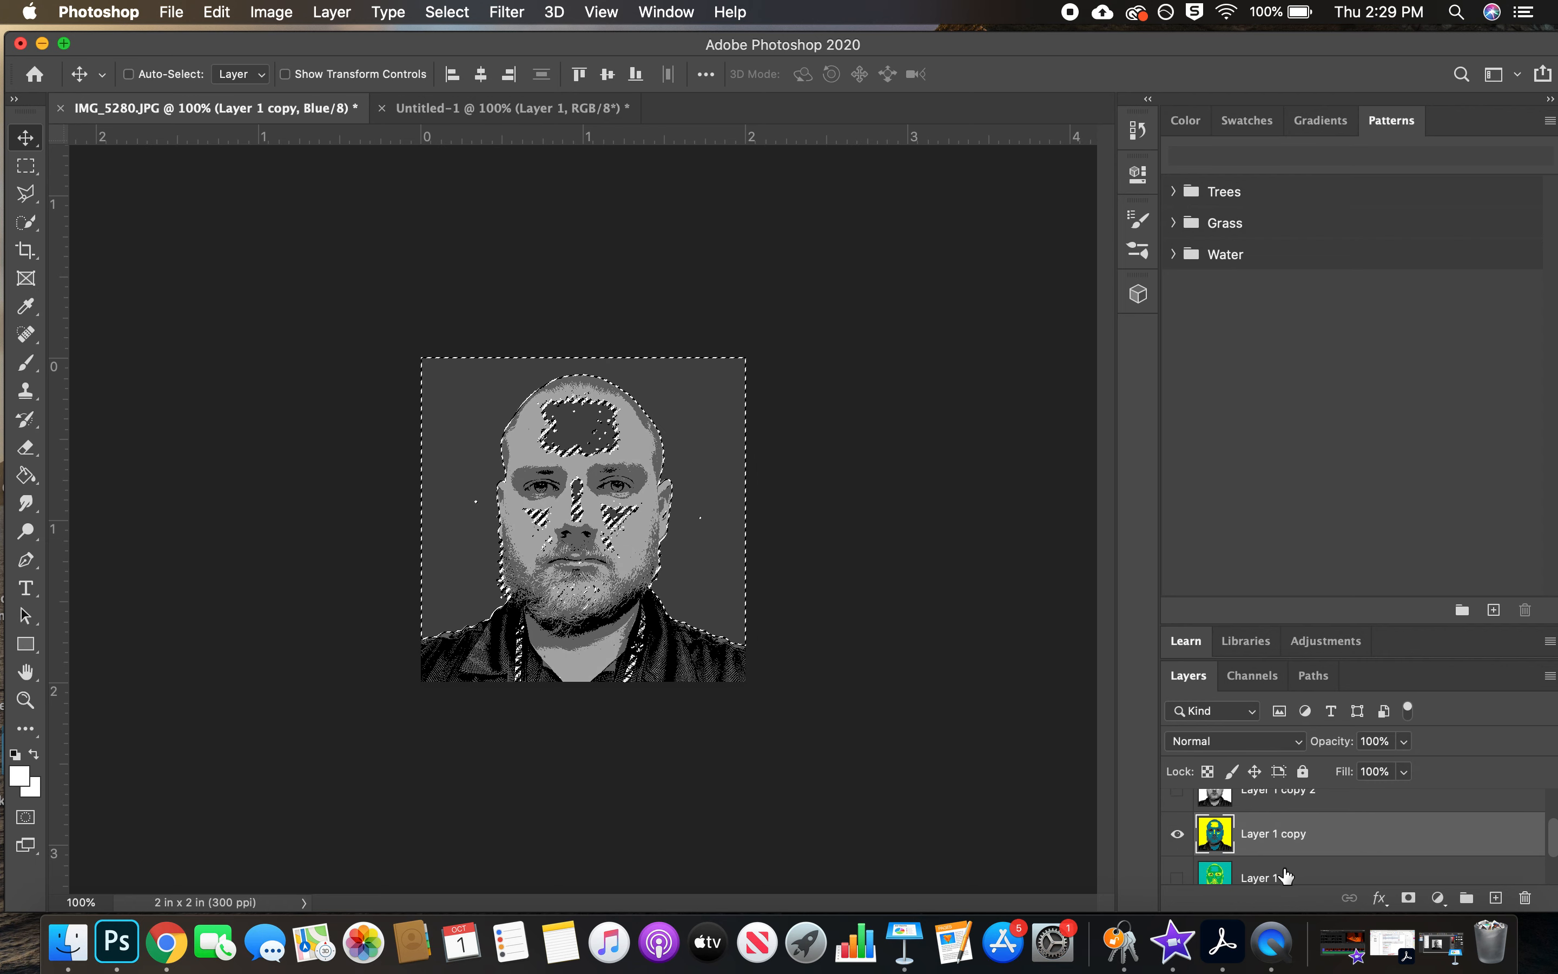
left_click(1267, 869)
left_click(1280, 835)
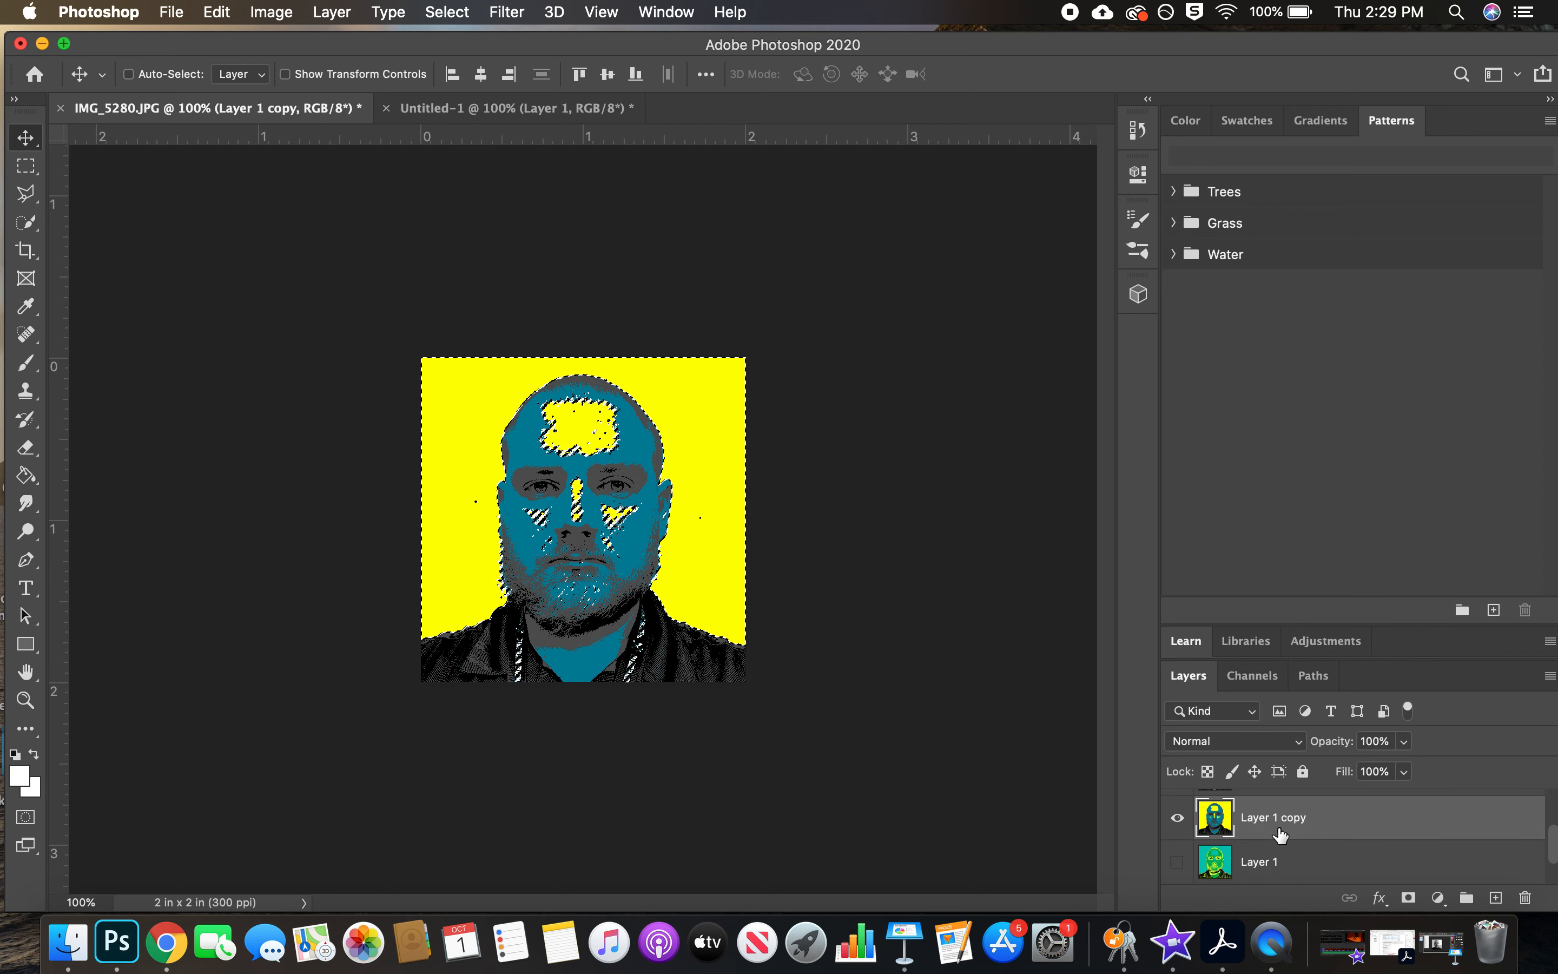
scroll(1280, 835, "down", 3)
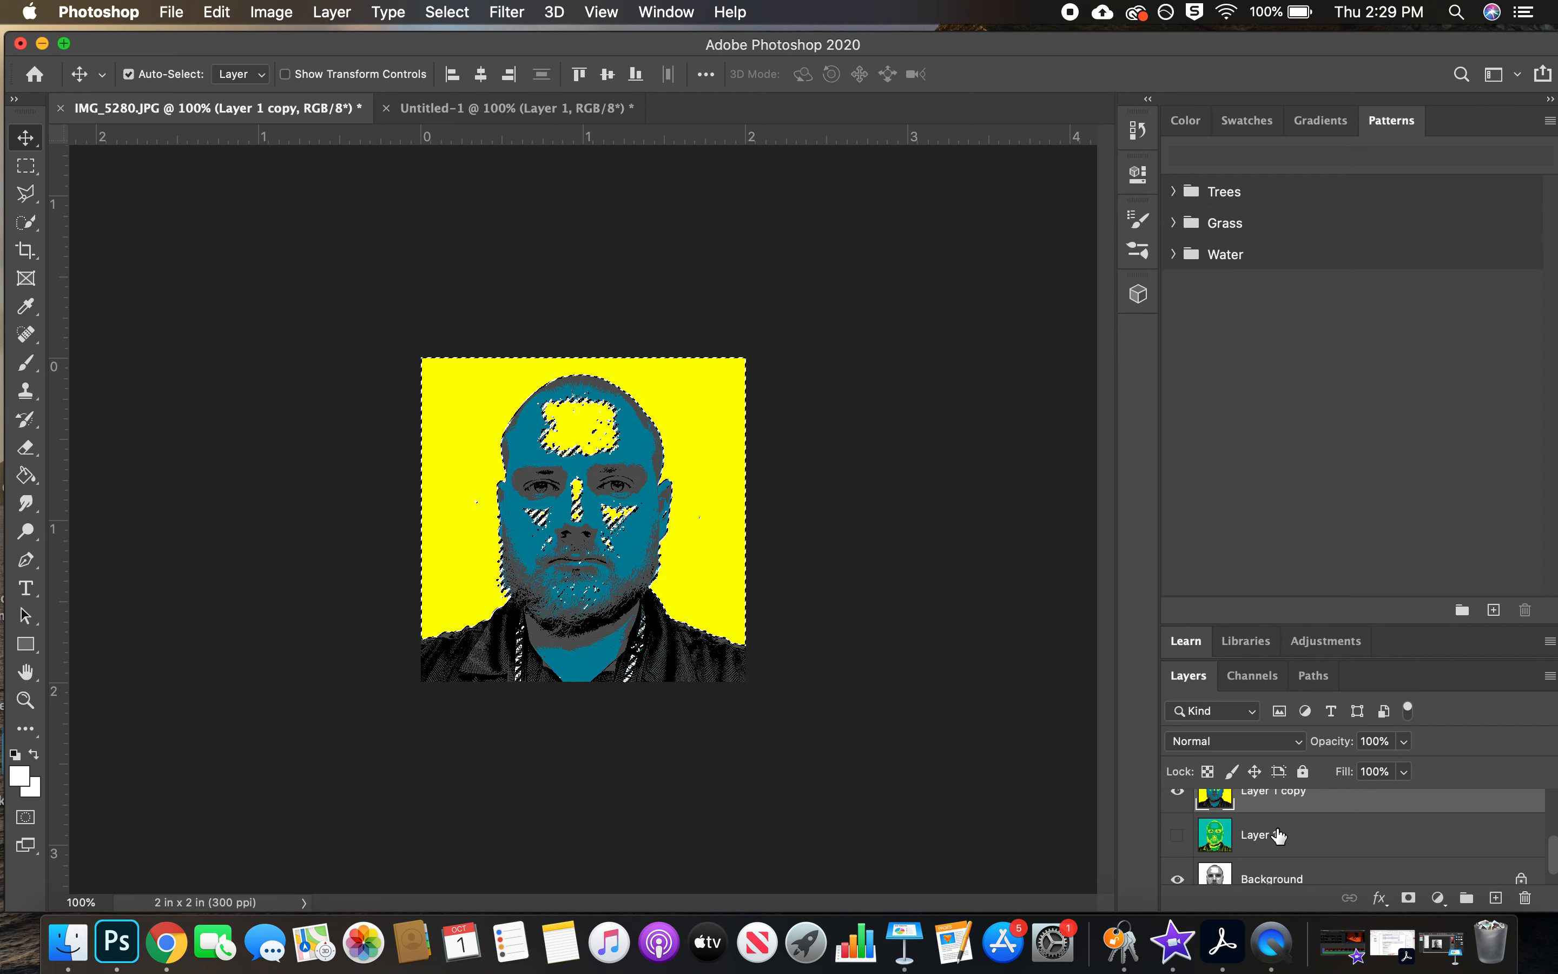
key("super")
key("super+d")
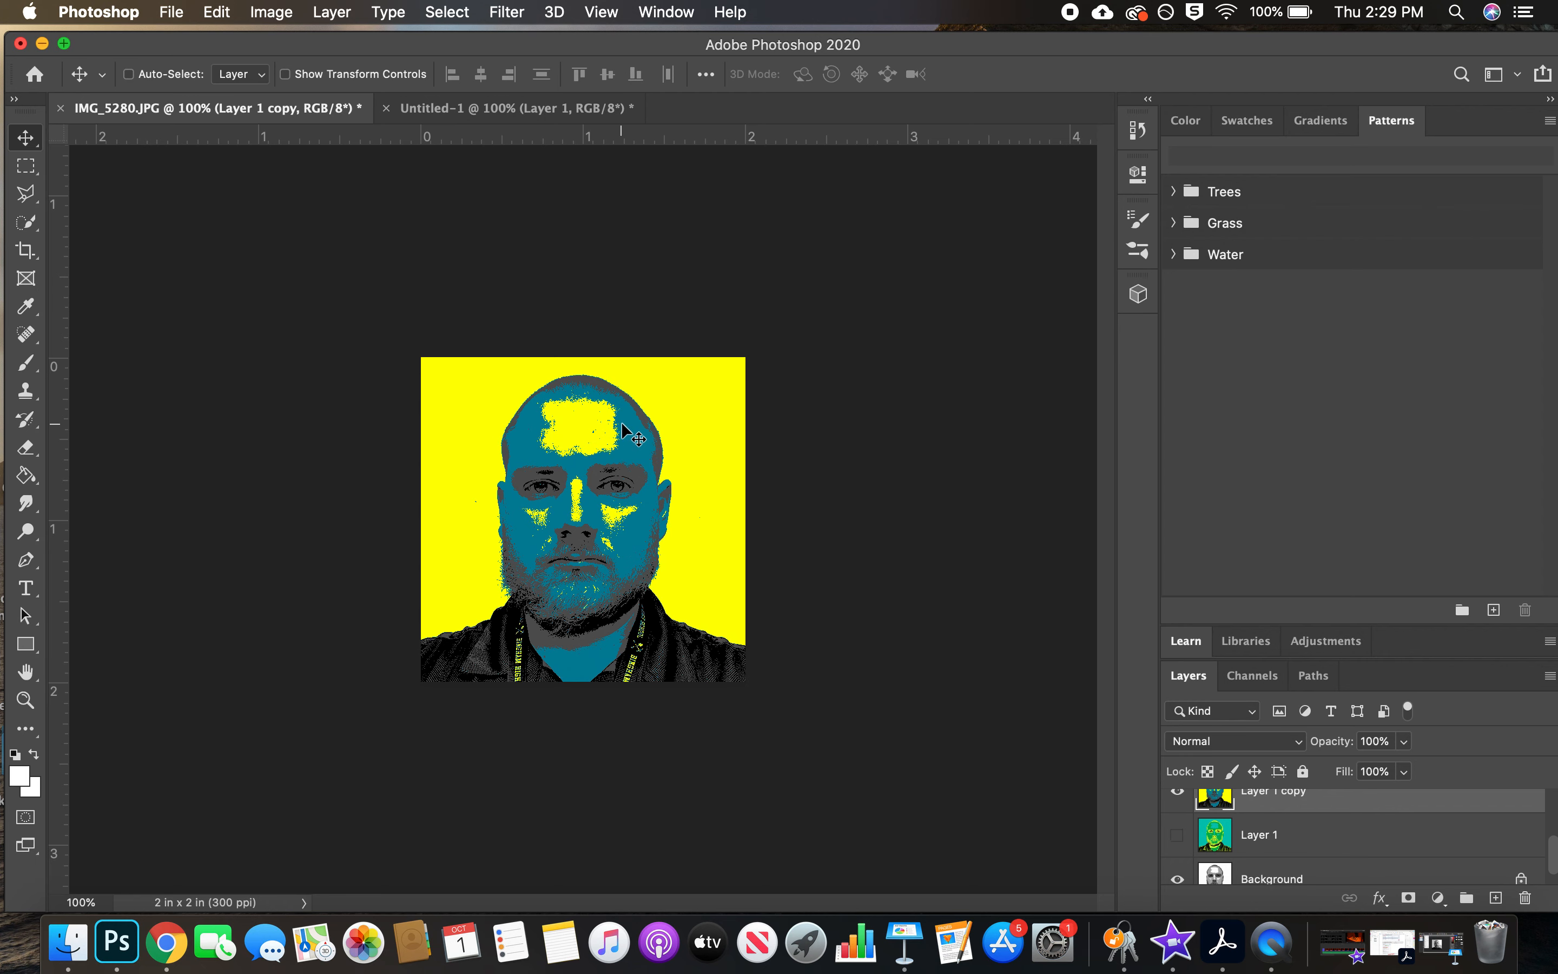
Select the black areas of Layer 1 copy with Color Range, sampling the black of the jacket at Fuzziness 48
scroll(1305, 834, "up", 1)
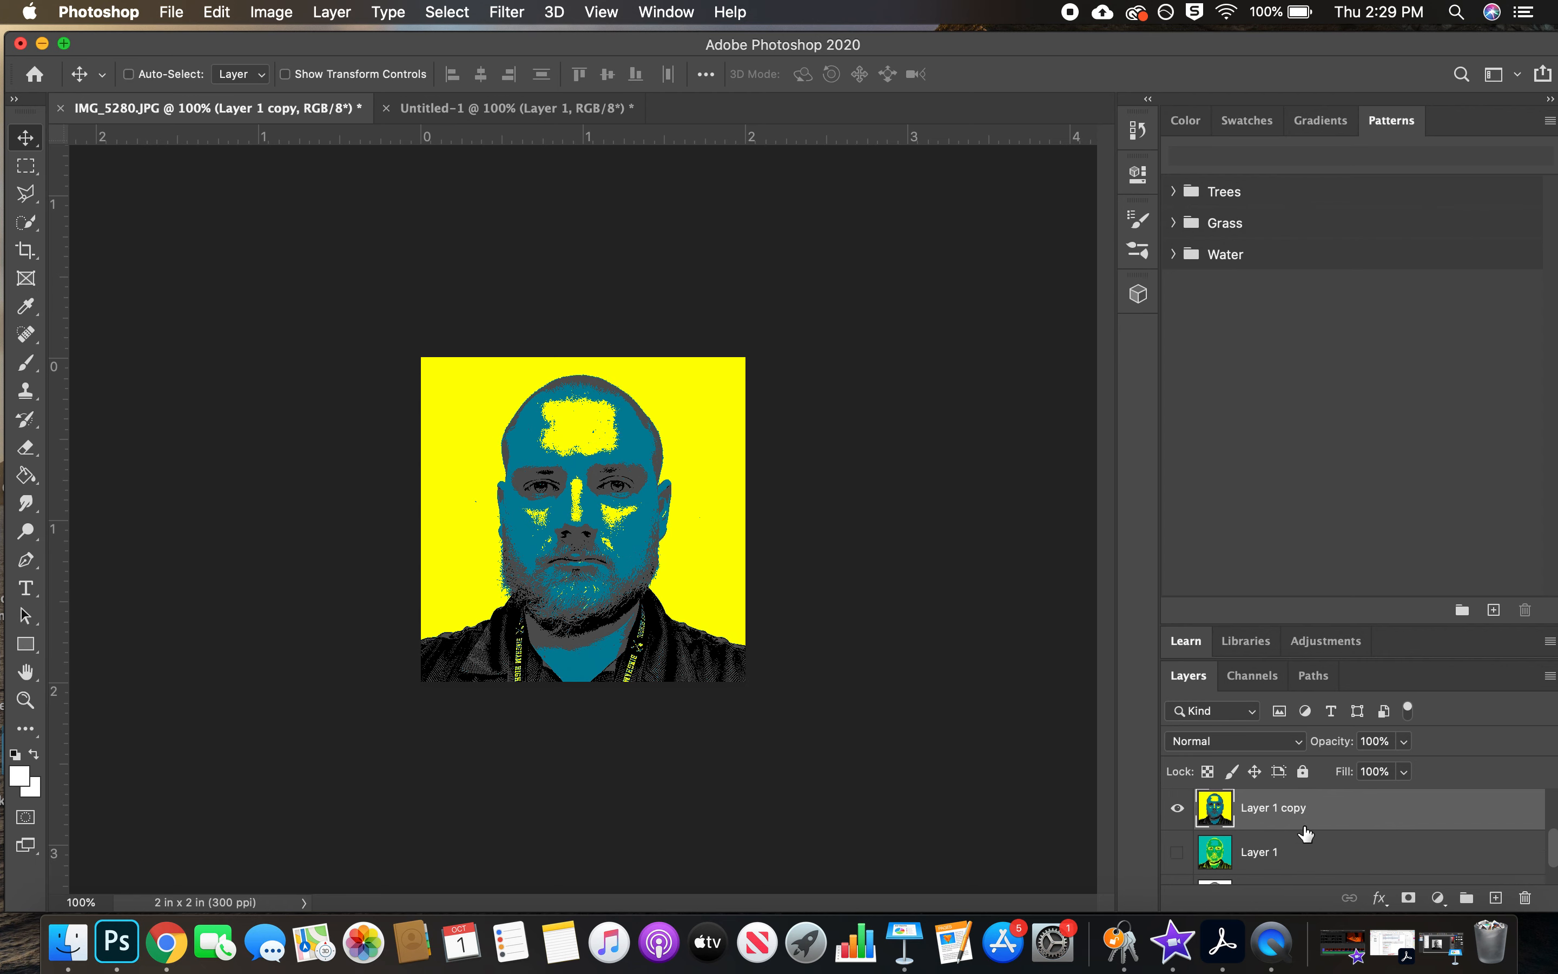
scroll(1305, 835, "down", 2)
scroll(1305, 834, "up", 1)
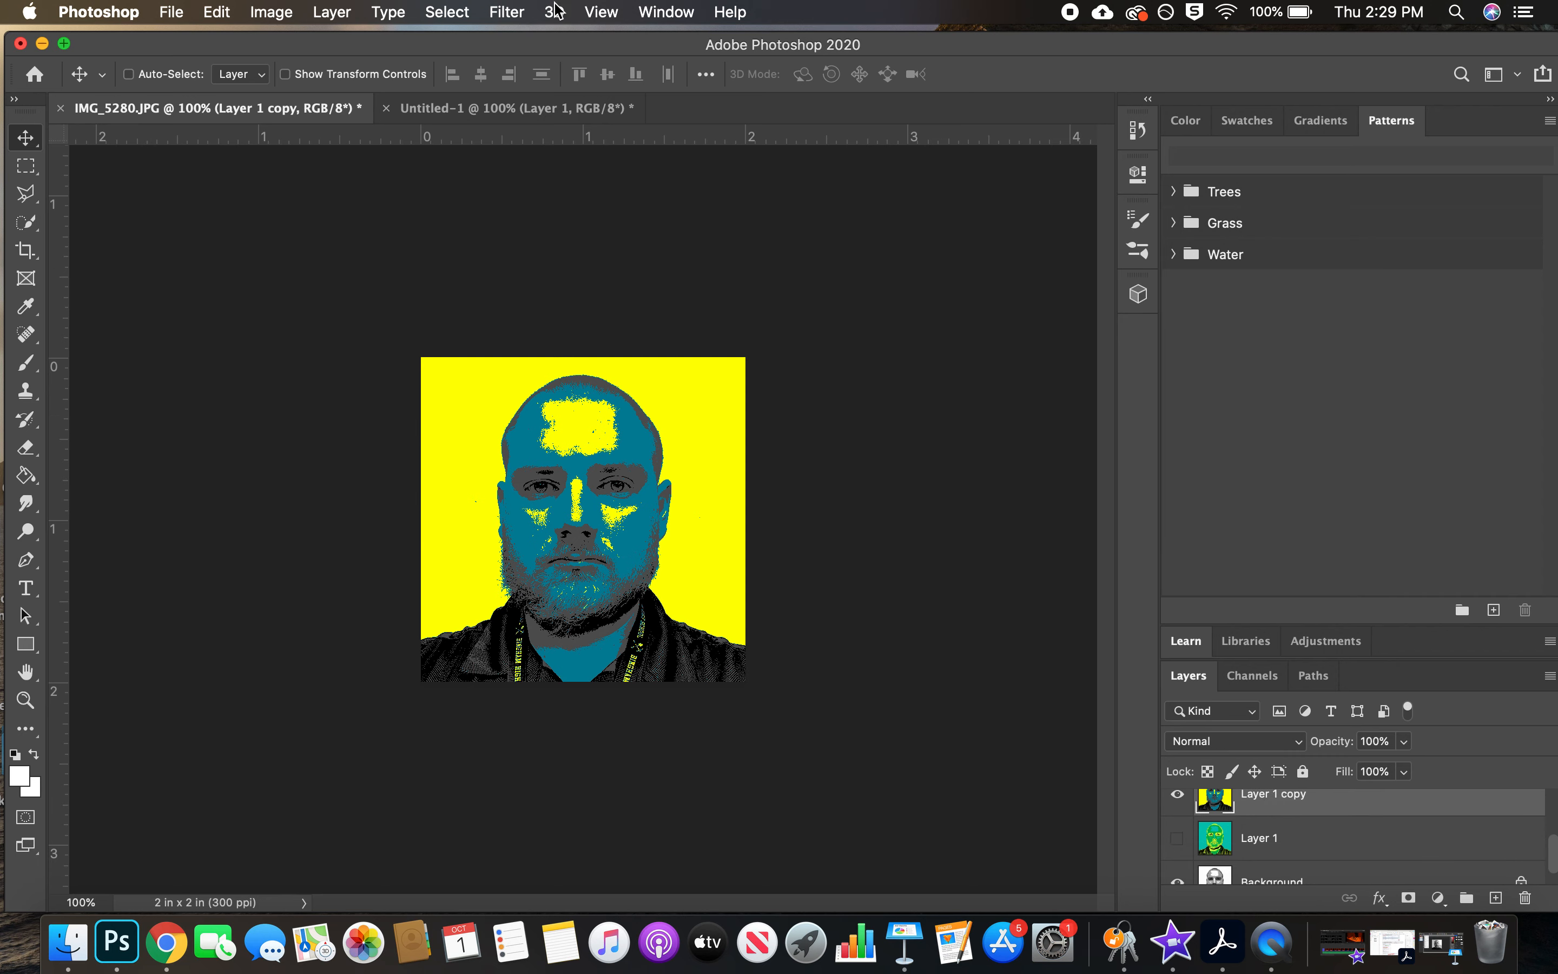
left_click(447, 12)
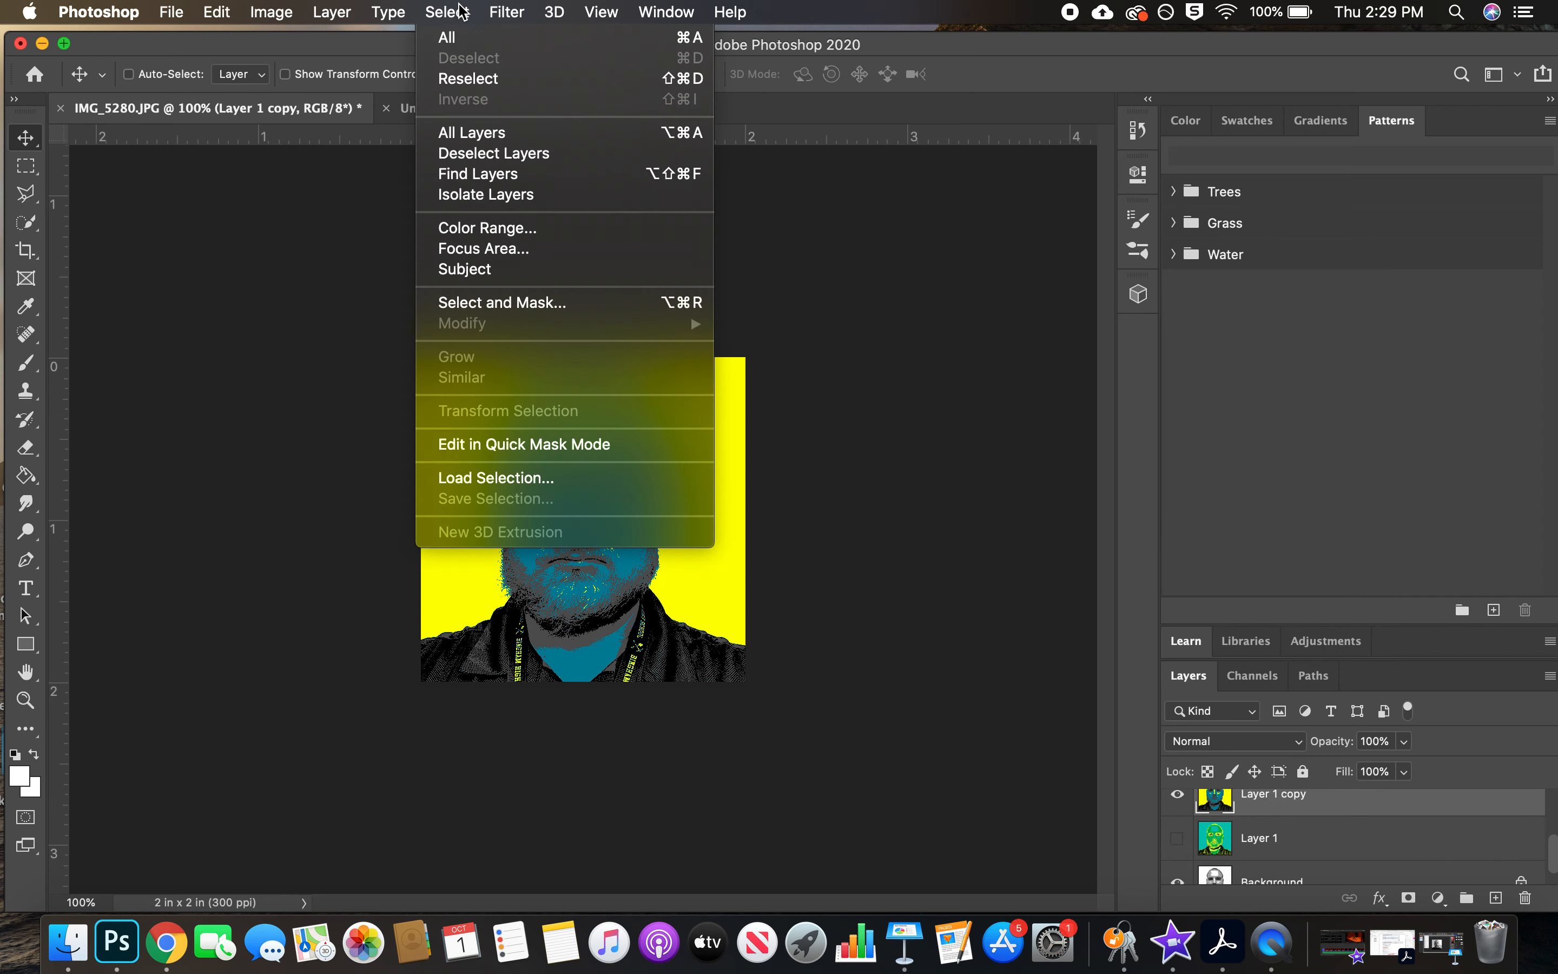
left_click(497, 227)
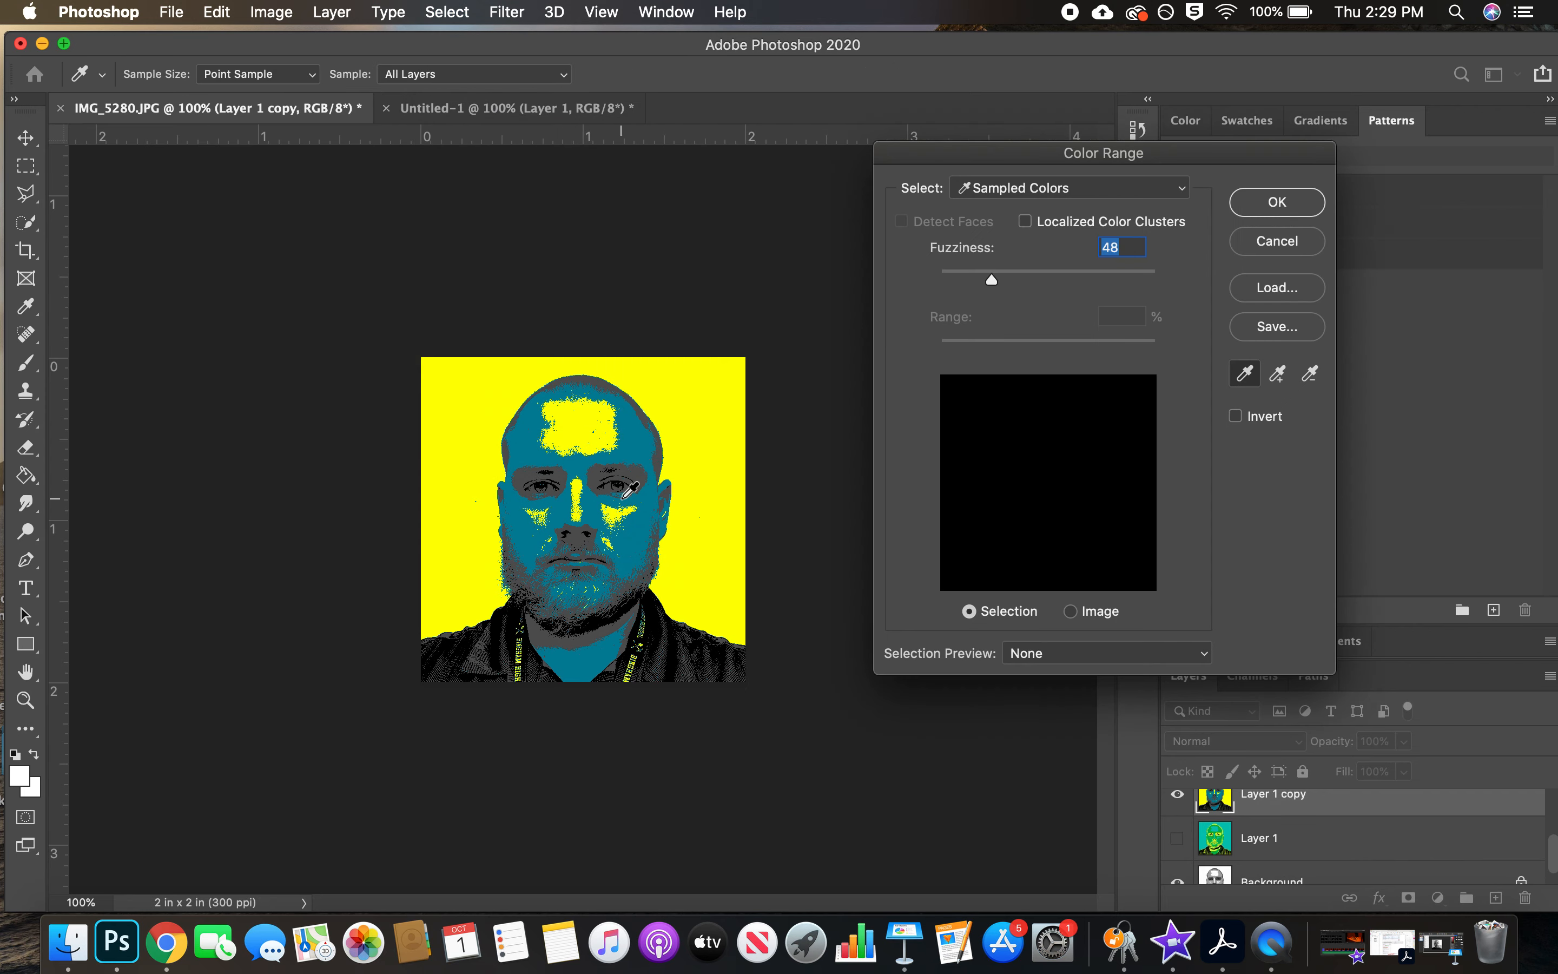
left_click(656, 612)
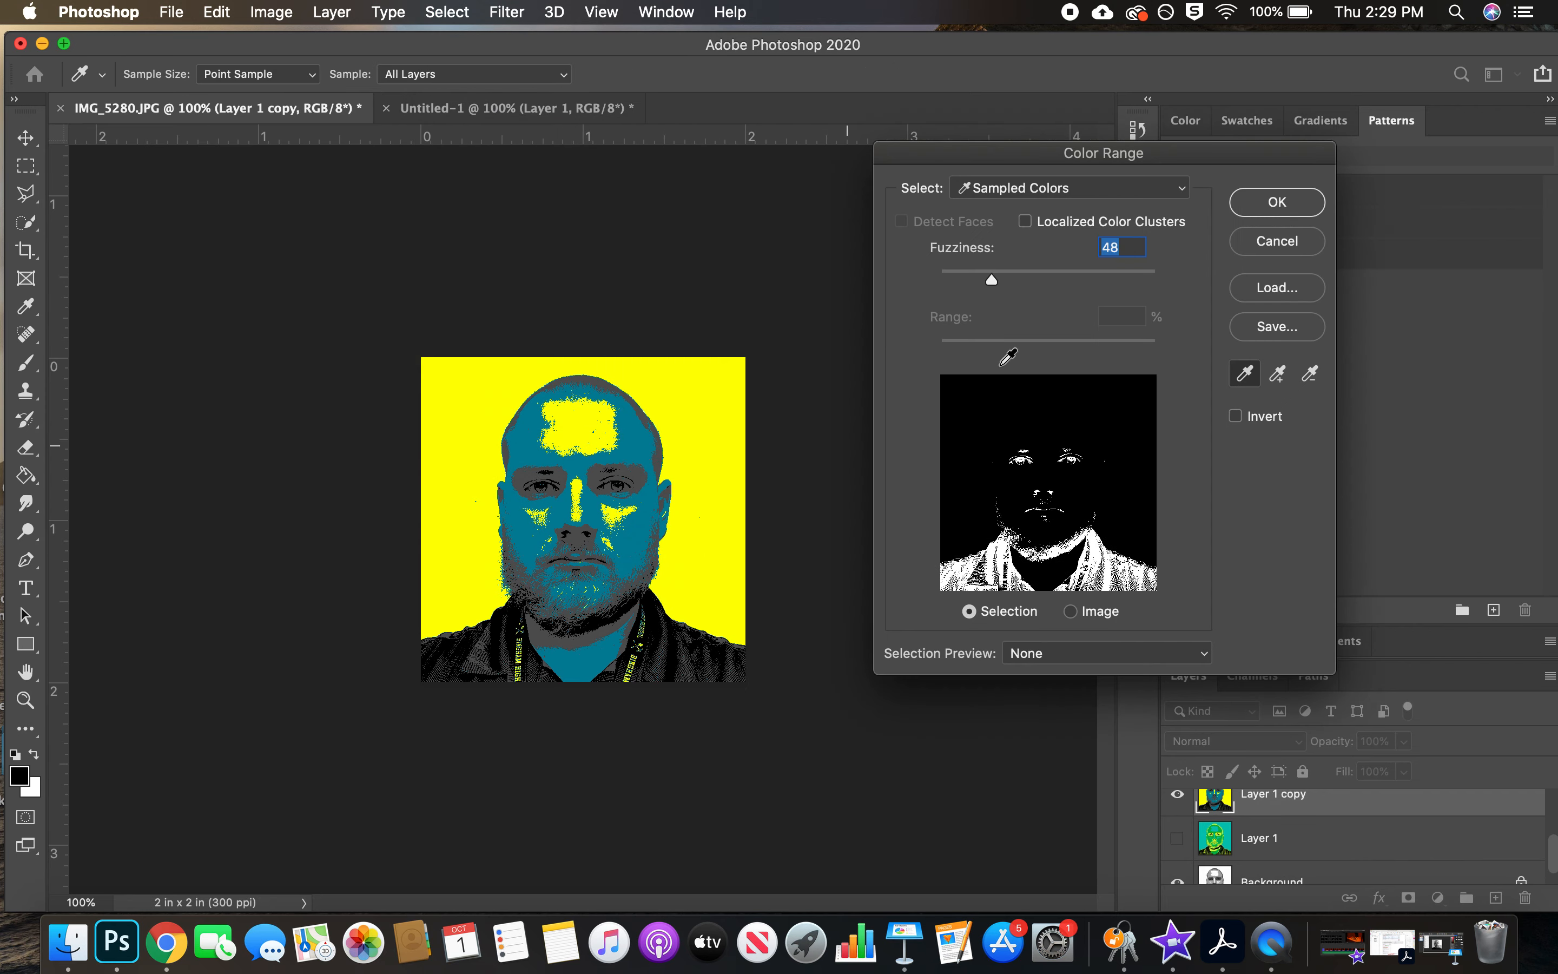
left_click(1260, 216)
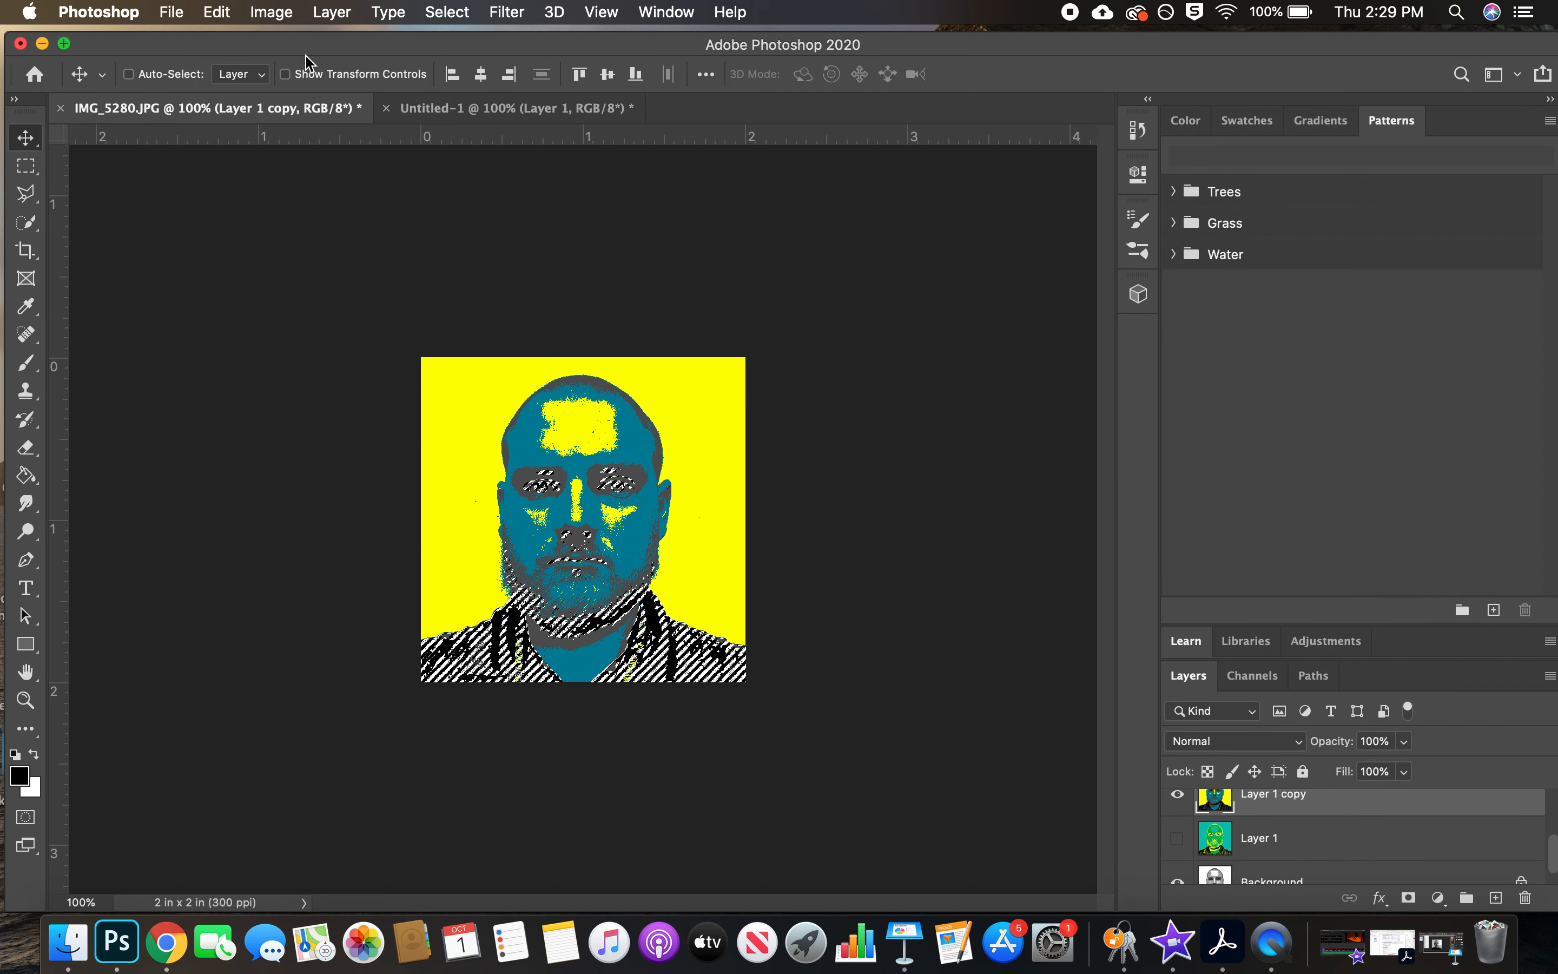
Fill the selected black areas with the custom orange #d76a35 at 100% opacity and deselect
left_click(199, 18)
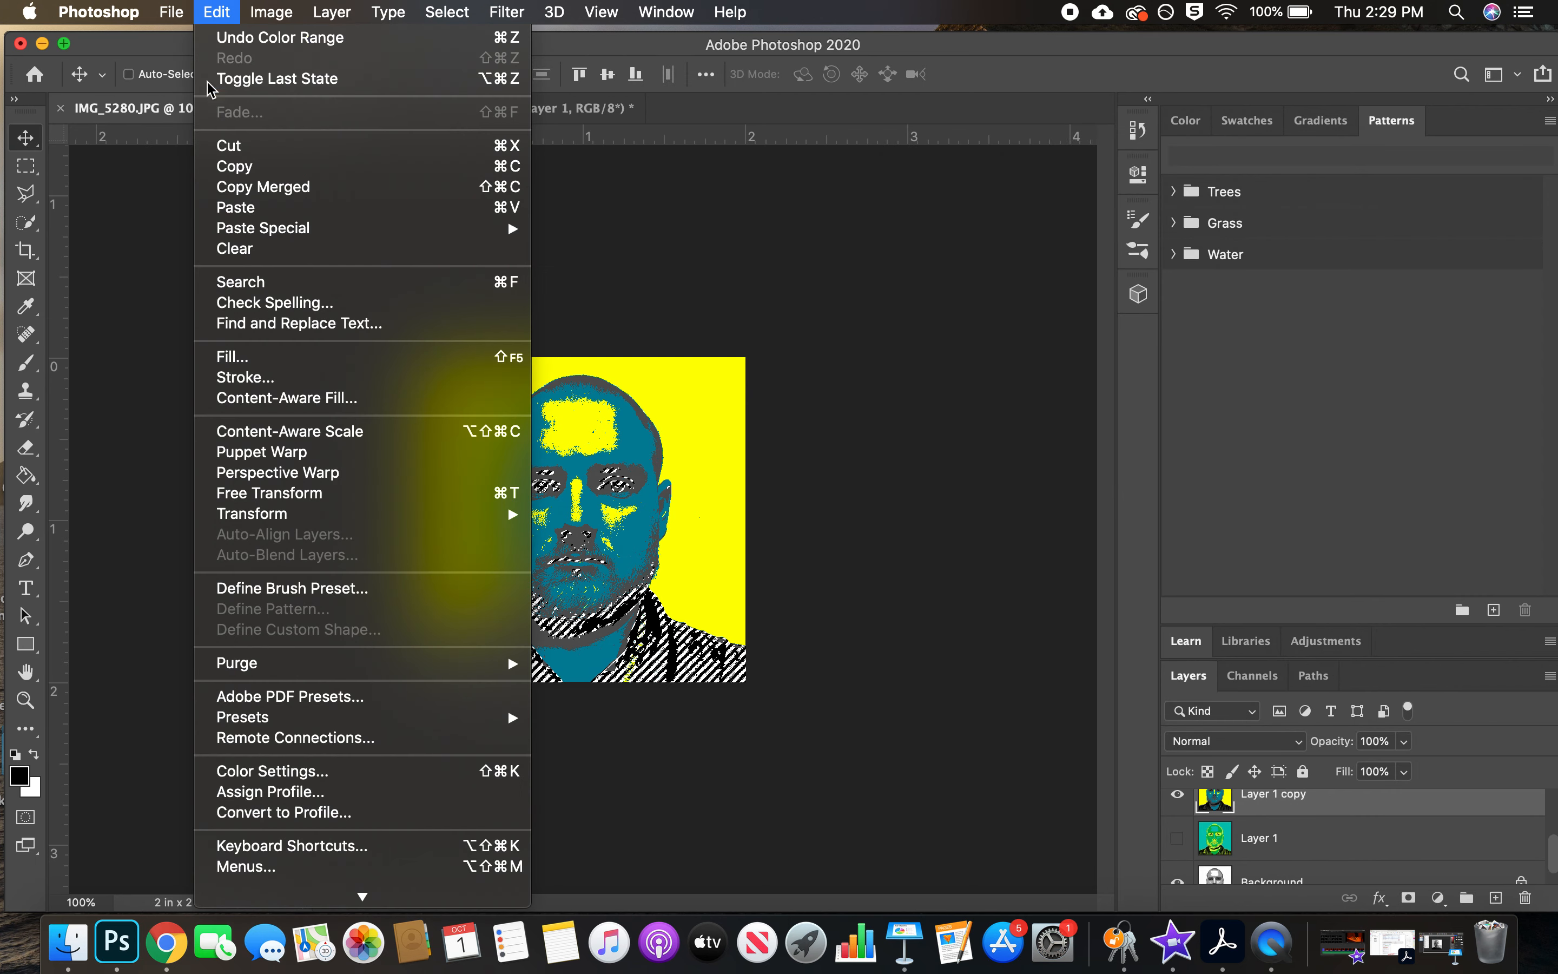
left_click(366, 355)
left_click(676, 235)
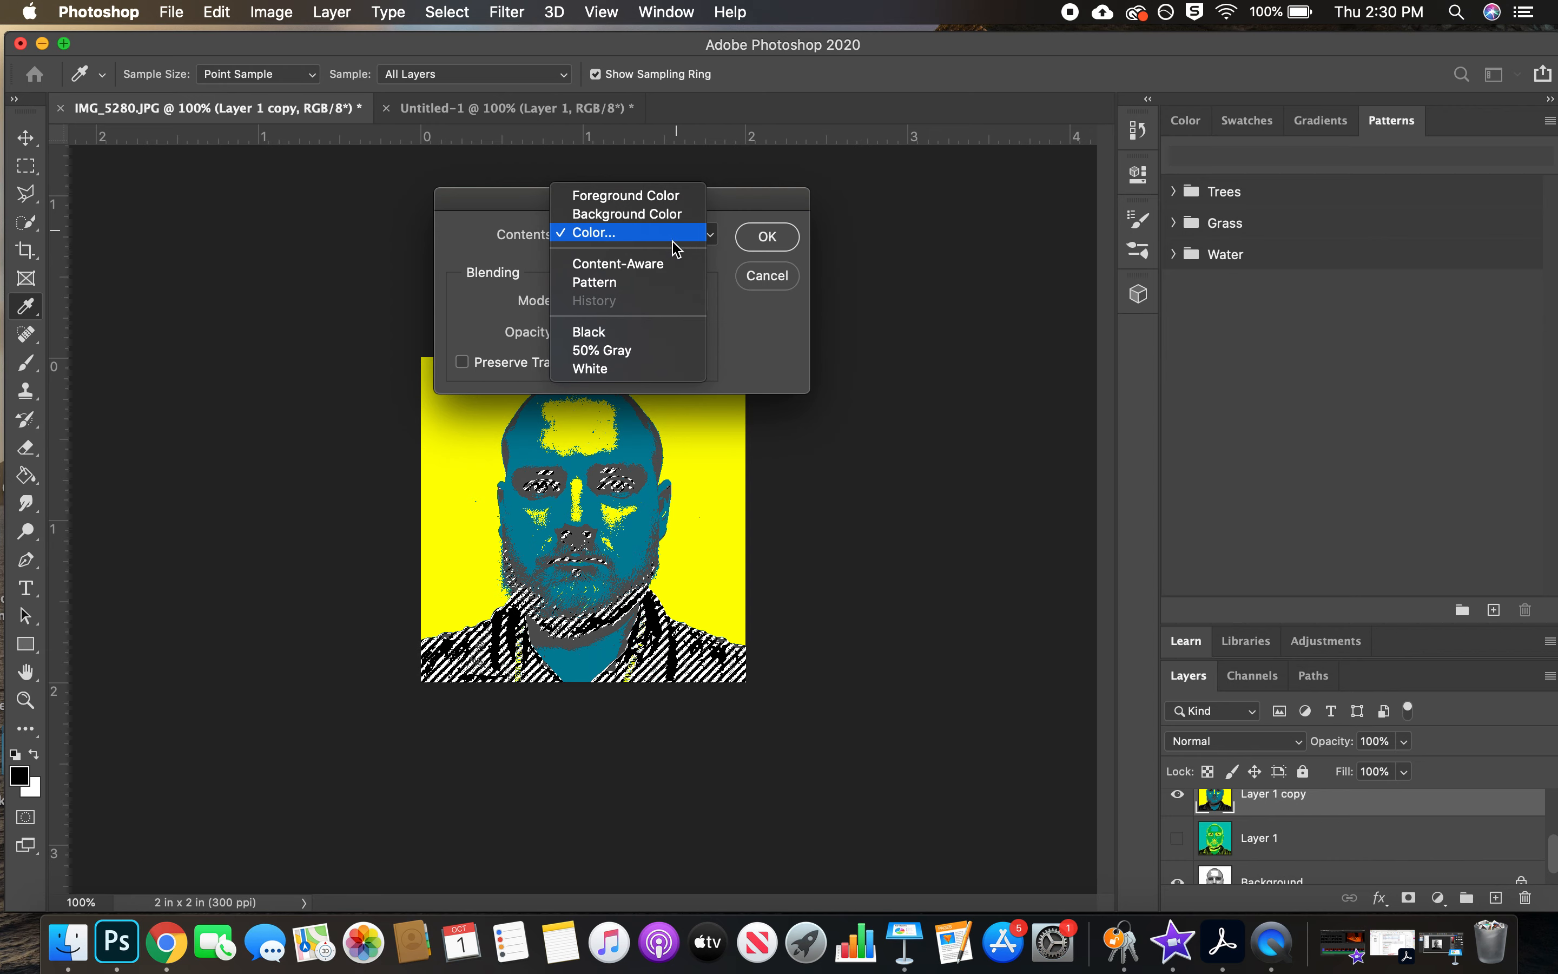
left_click(671, 240)
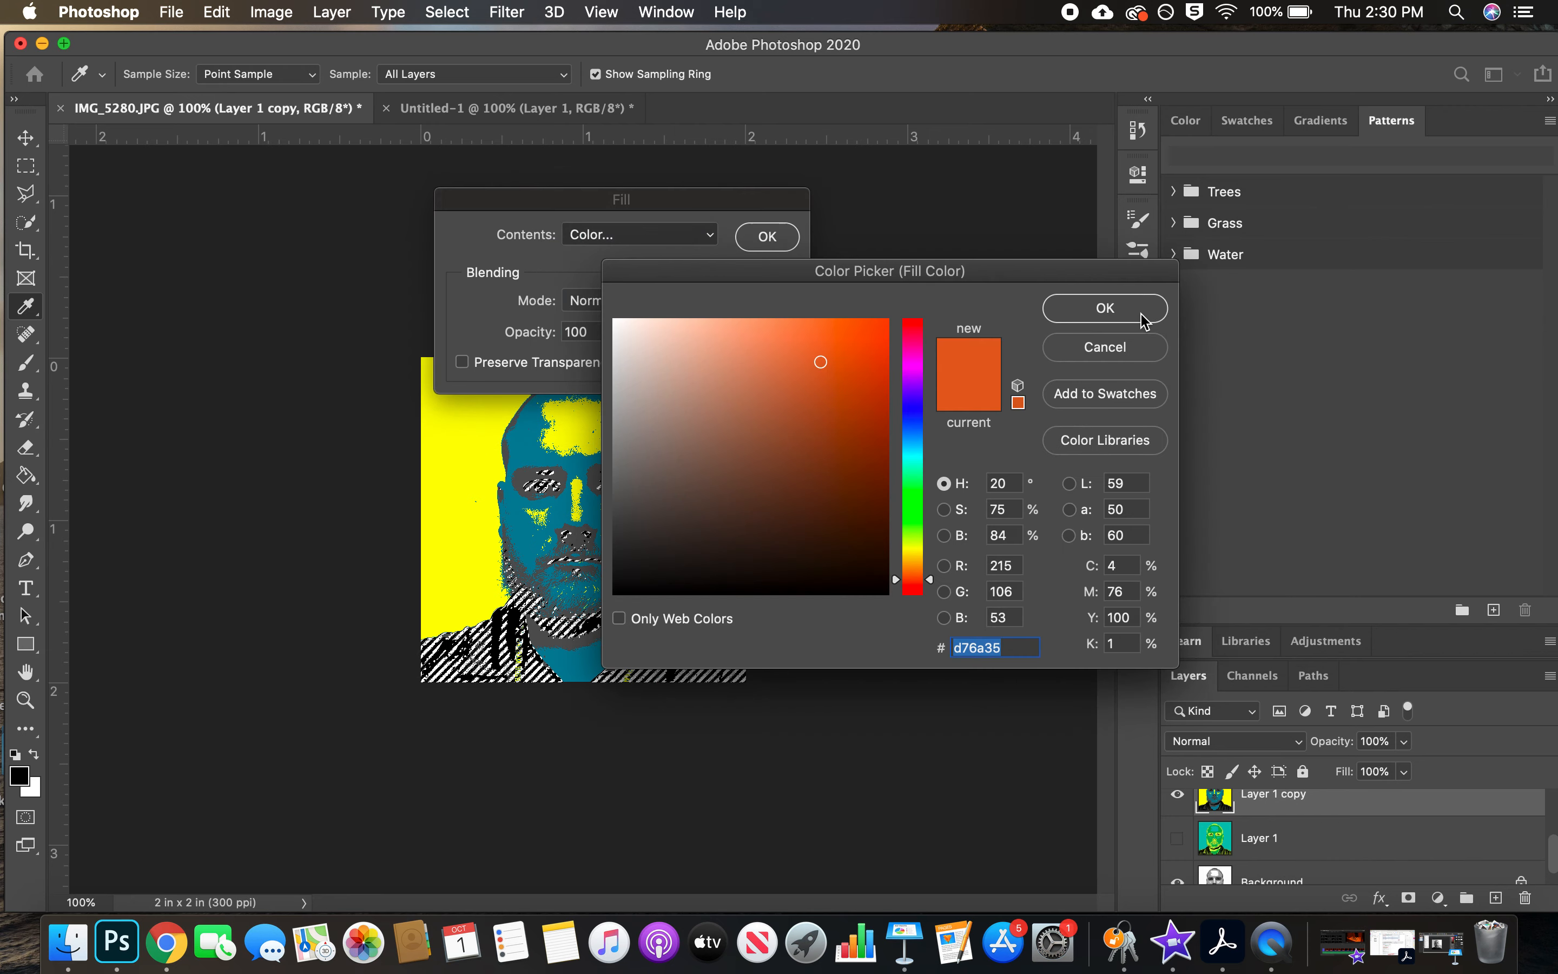
left_click(1105, 307)
left_click(768, 237)
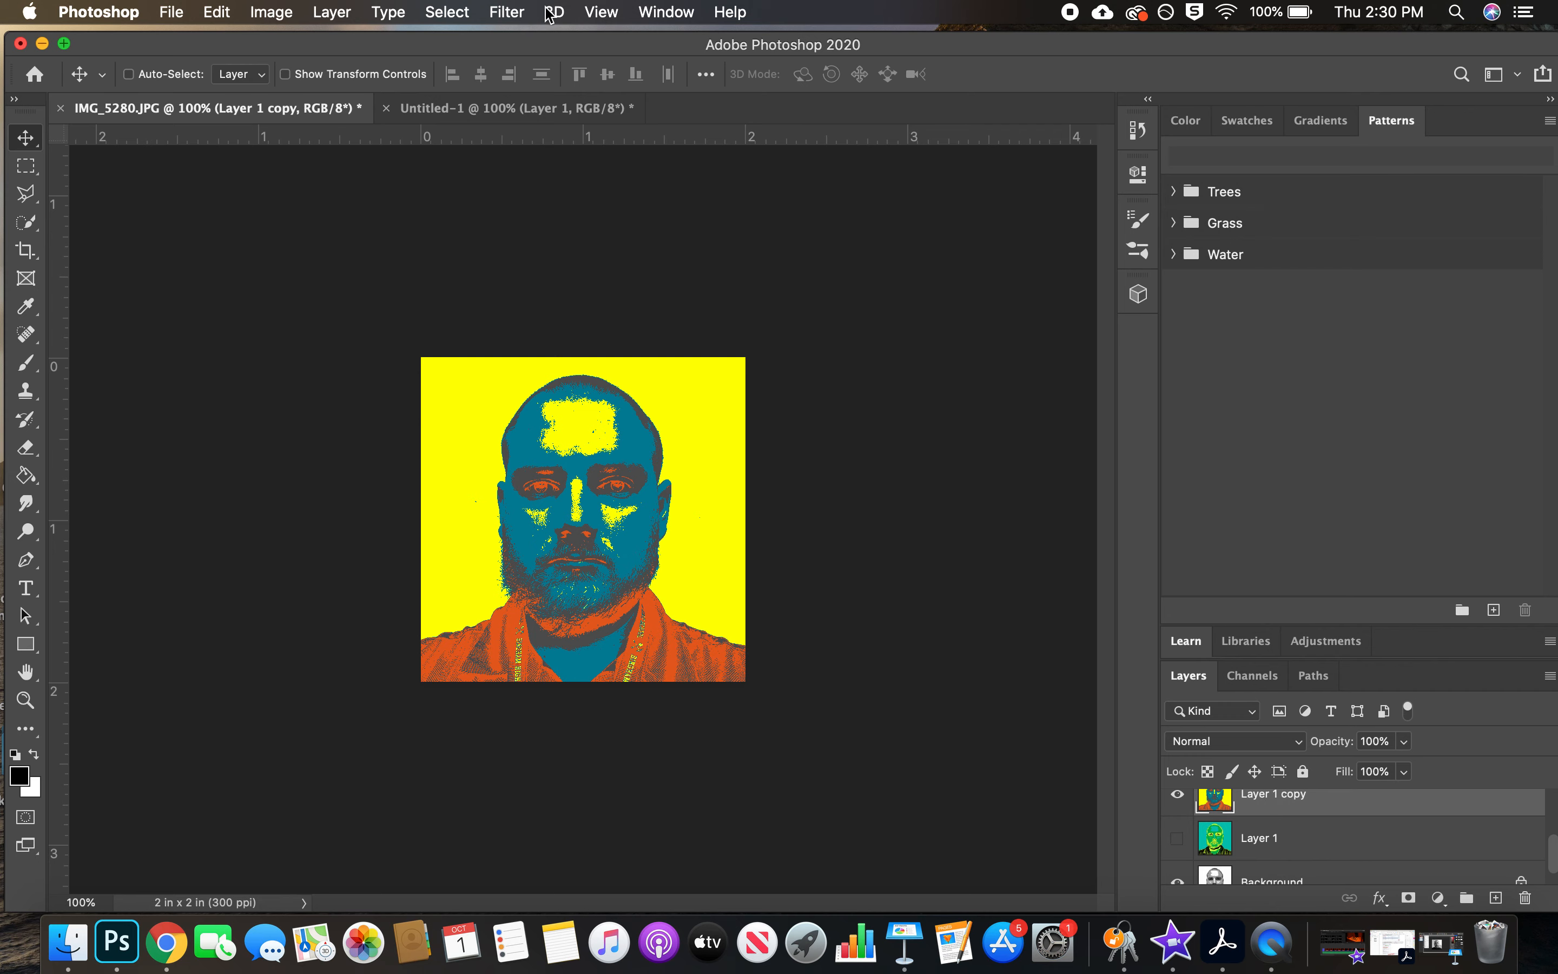
Select the dark grey areas of Layer 1 copy with Color Range, sampling the grey along the top of the head at Fuzziness 48
left_click(447, 11)
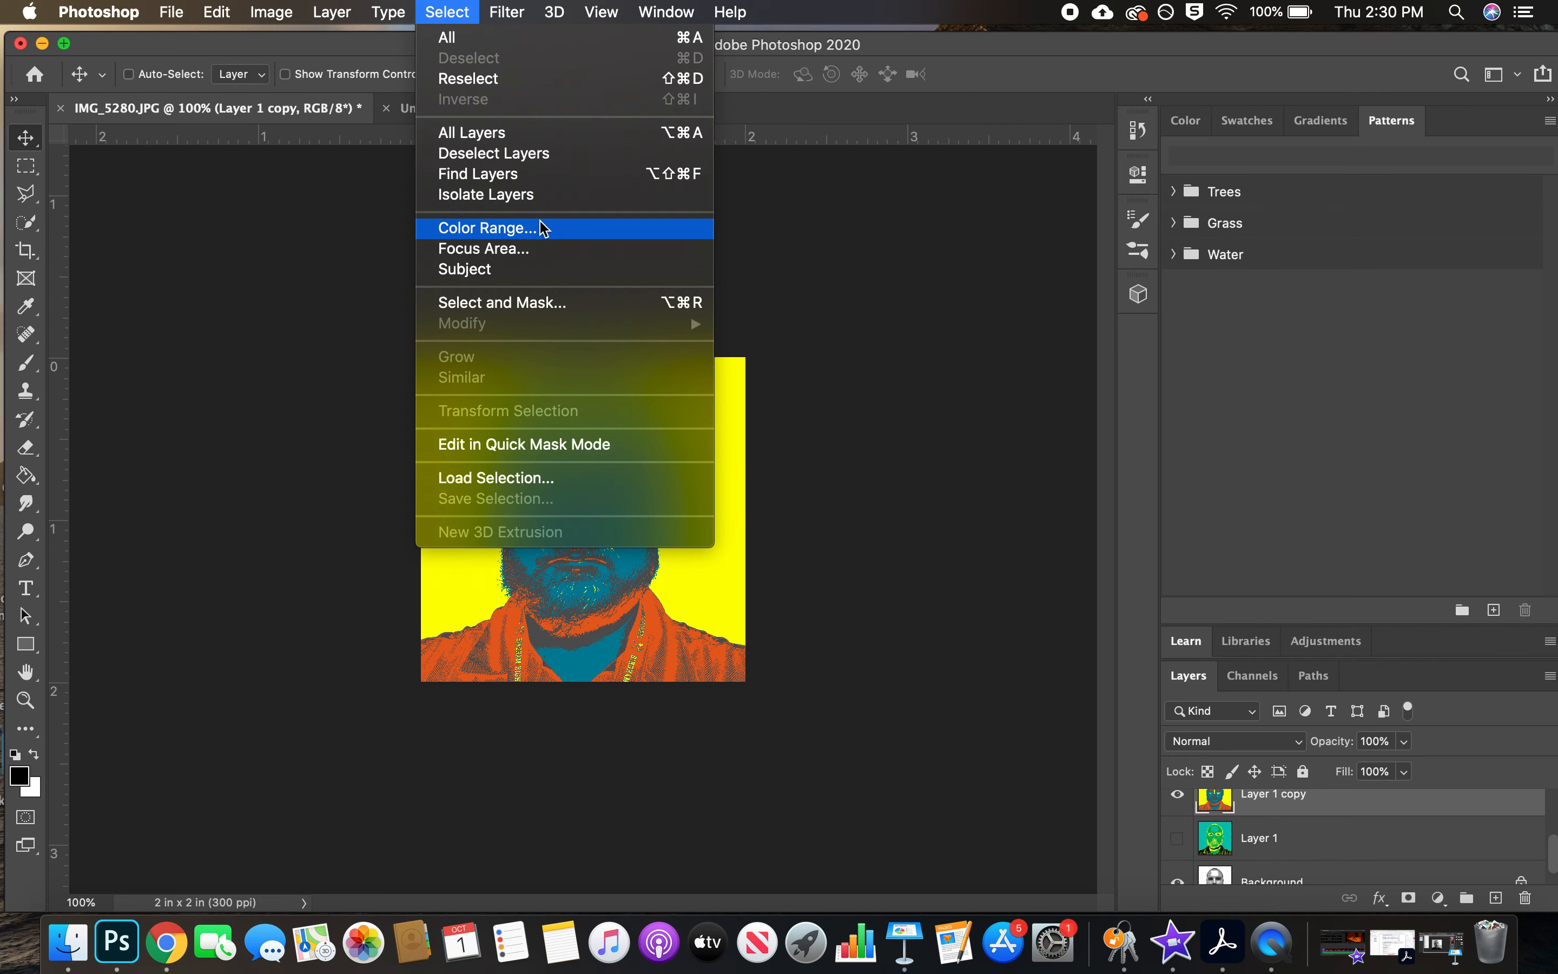
left_click(486, 228)
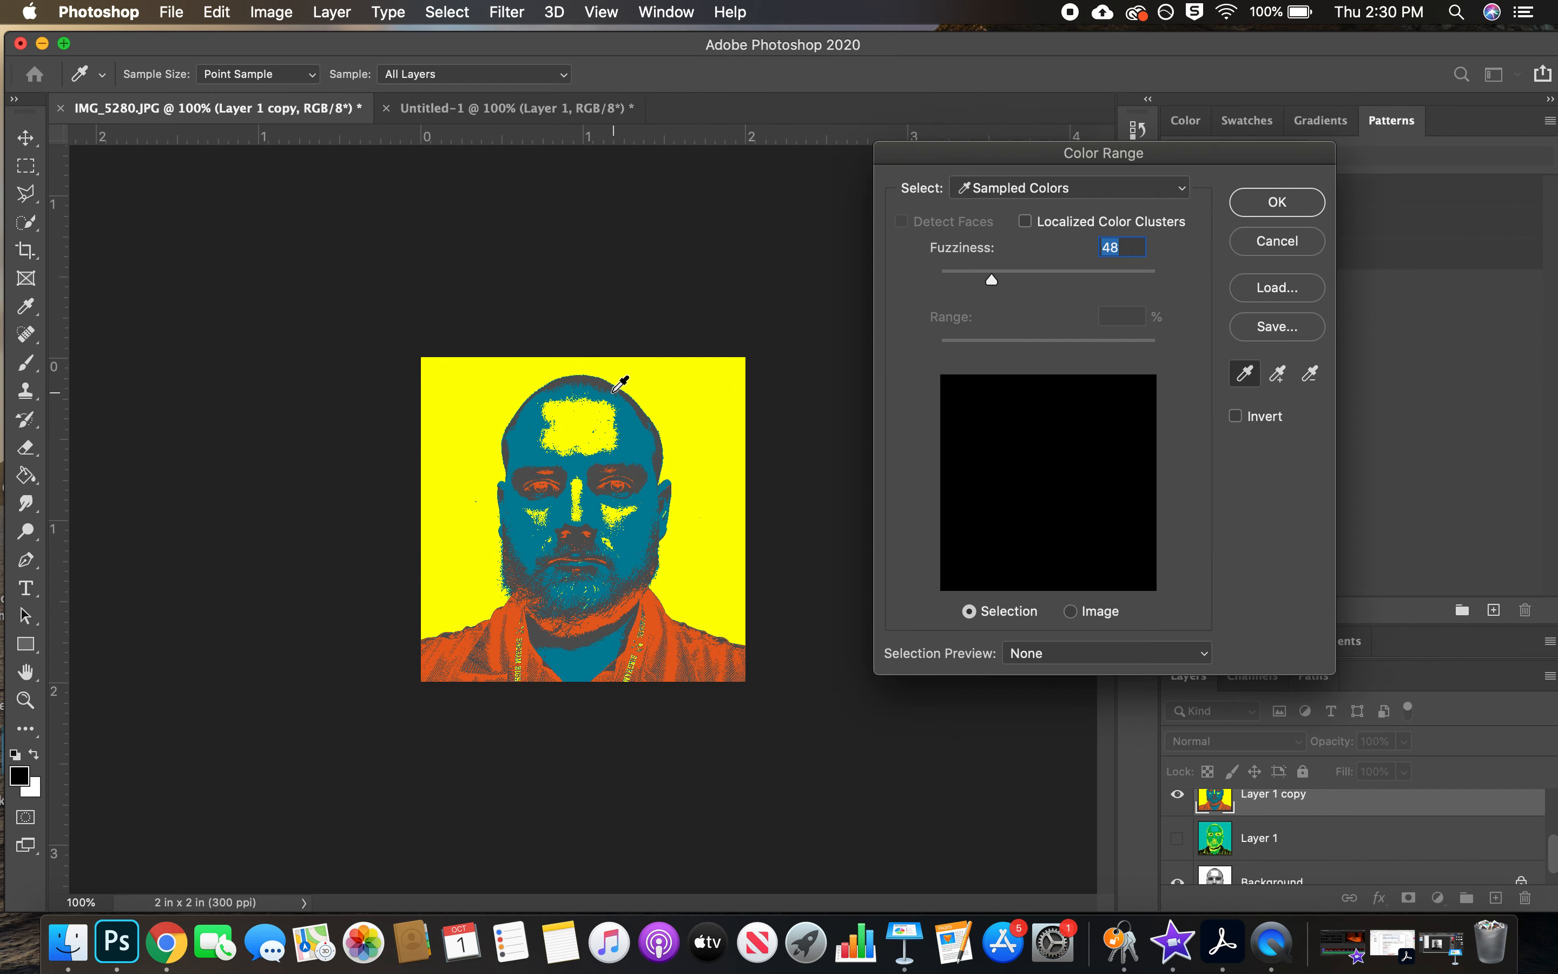
left_click(600, 381)
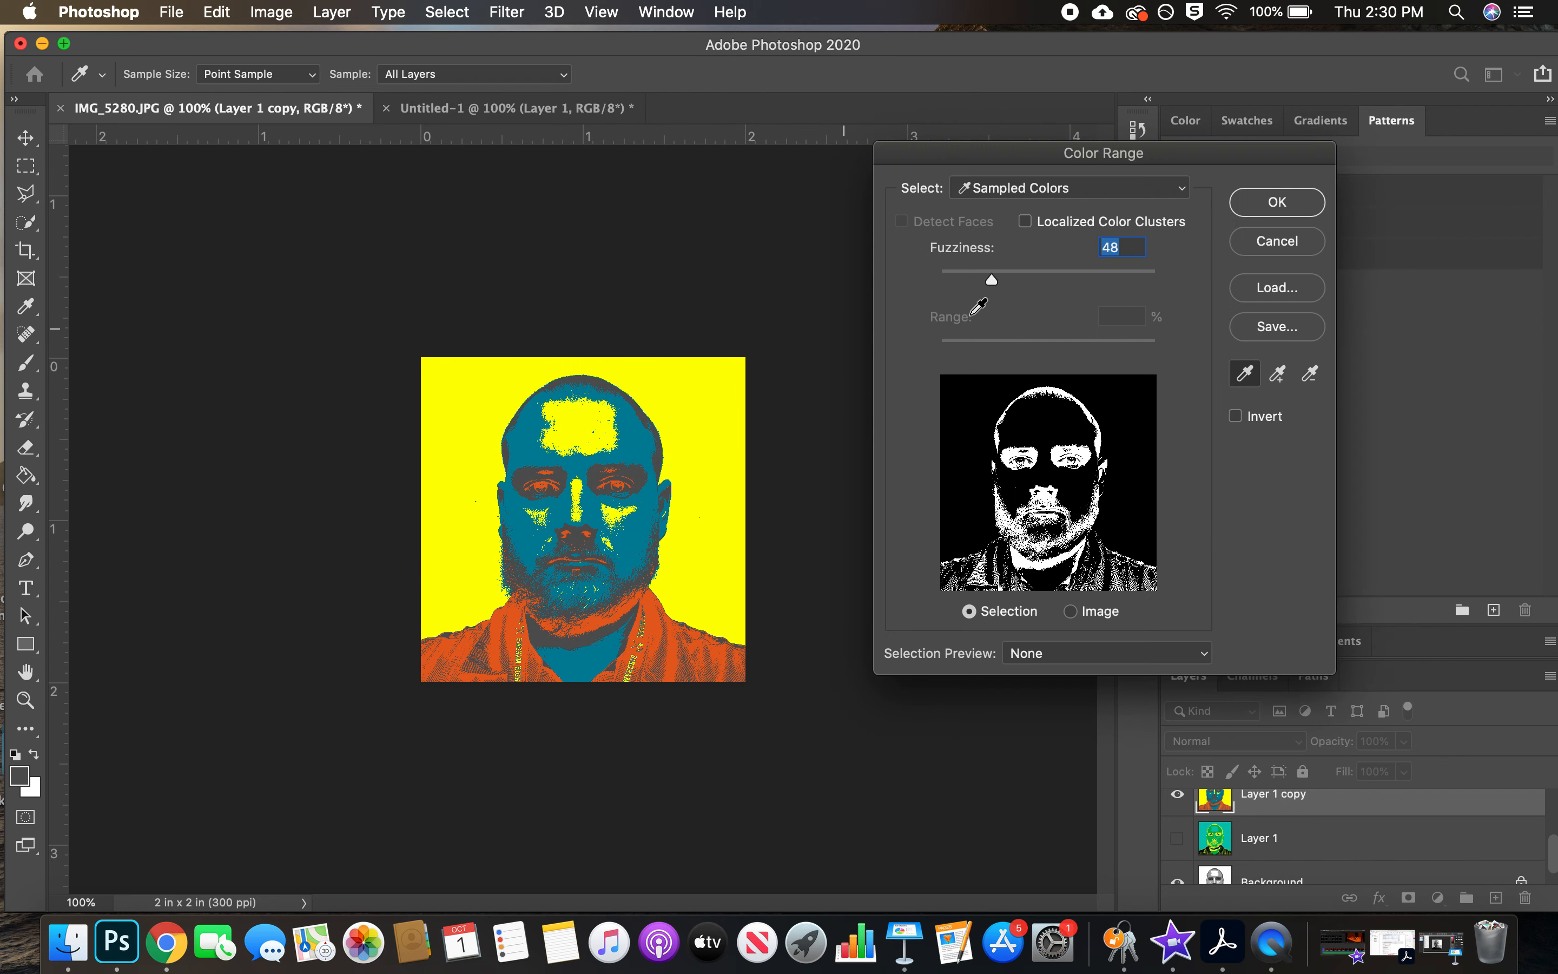
left_click(1277, 204)
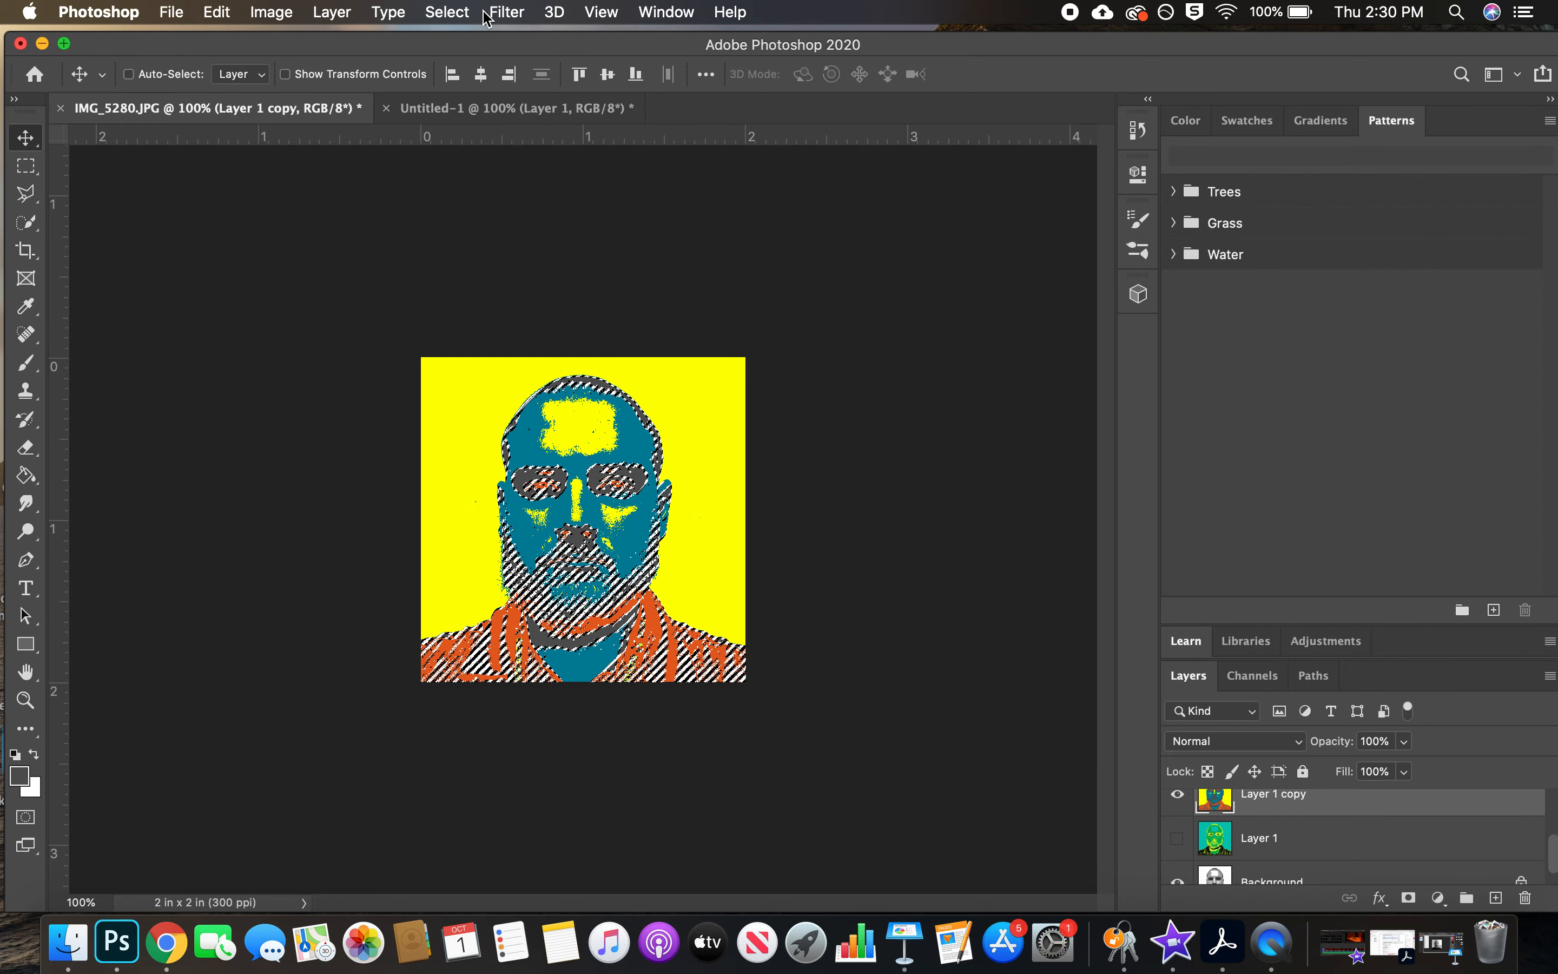
Fill the selected dark grey areas with a custom magenta, #d535d7, at 100% opacity and deselect
key("shift+F5")
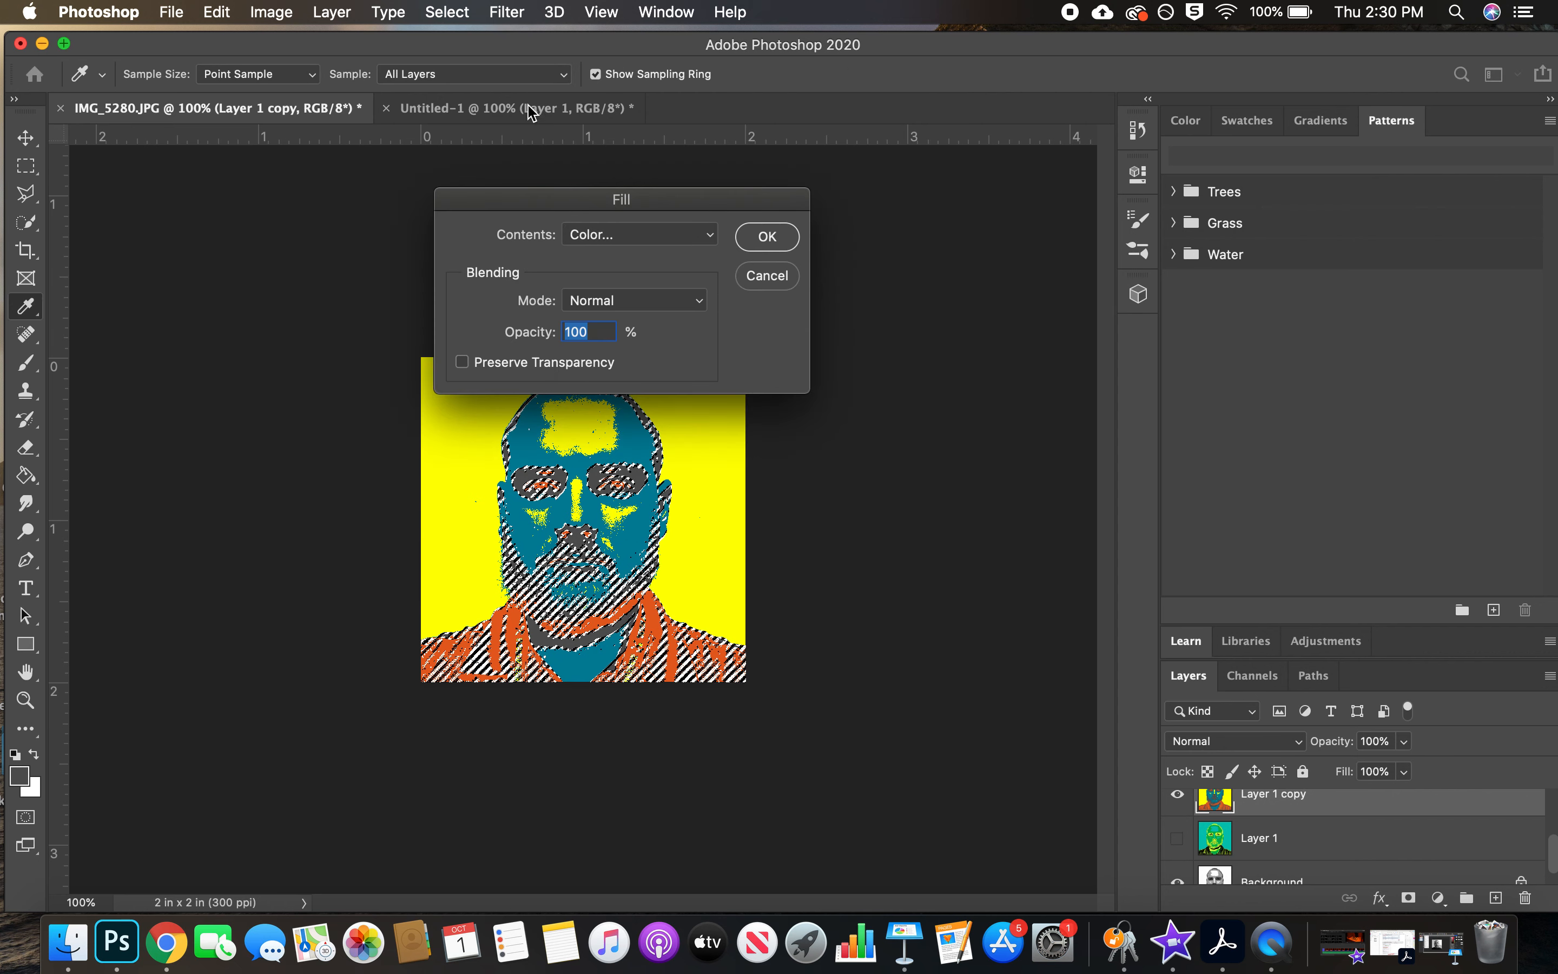
left_click(625, 229)
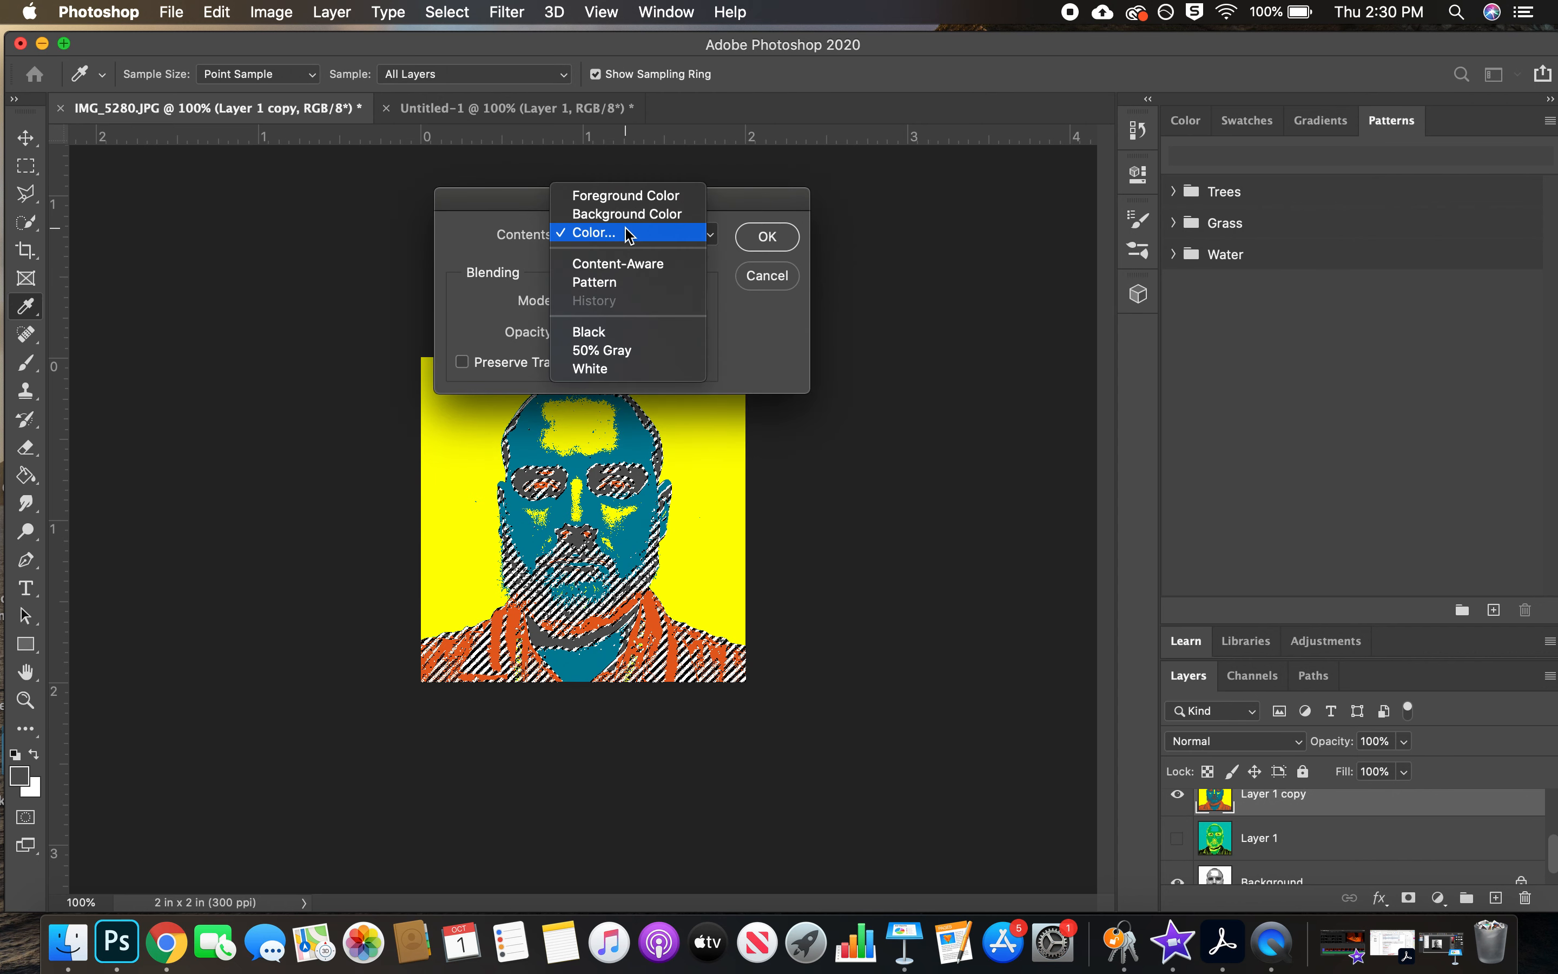
left_click(630, 233)
left_click(917, 368)
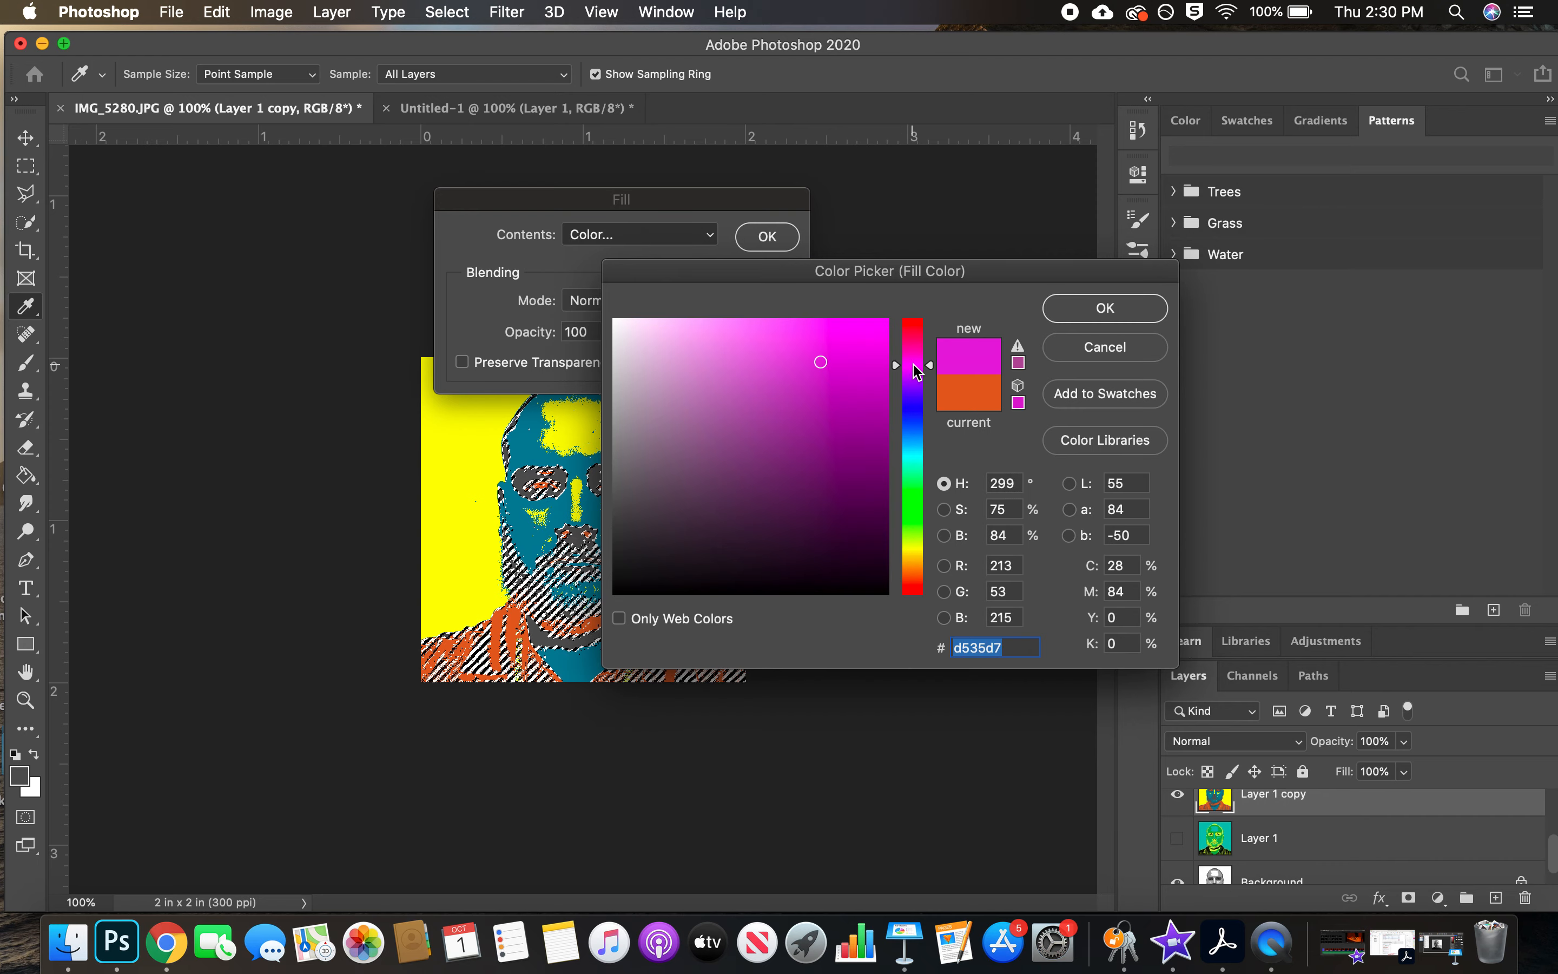
left_click(1108, 309)
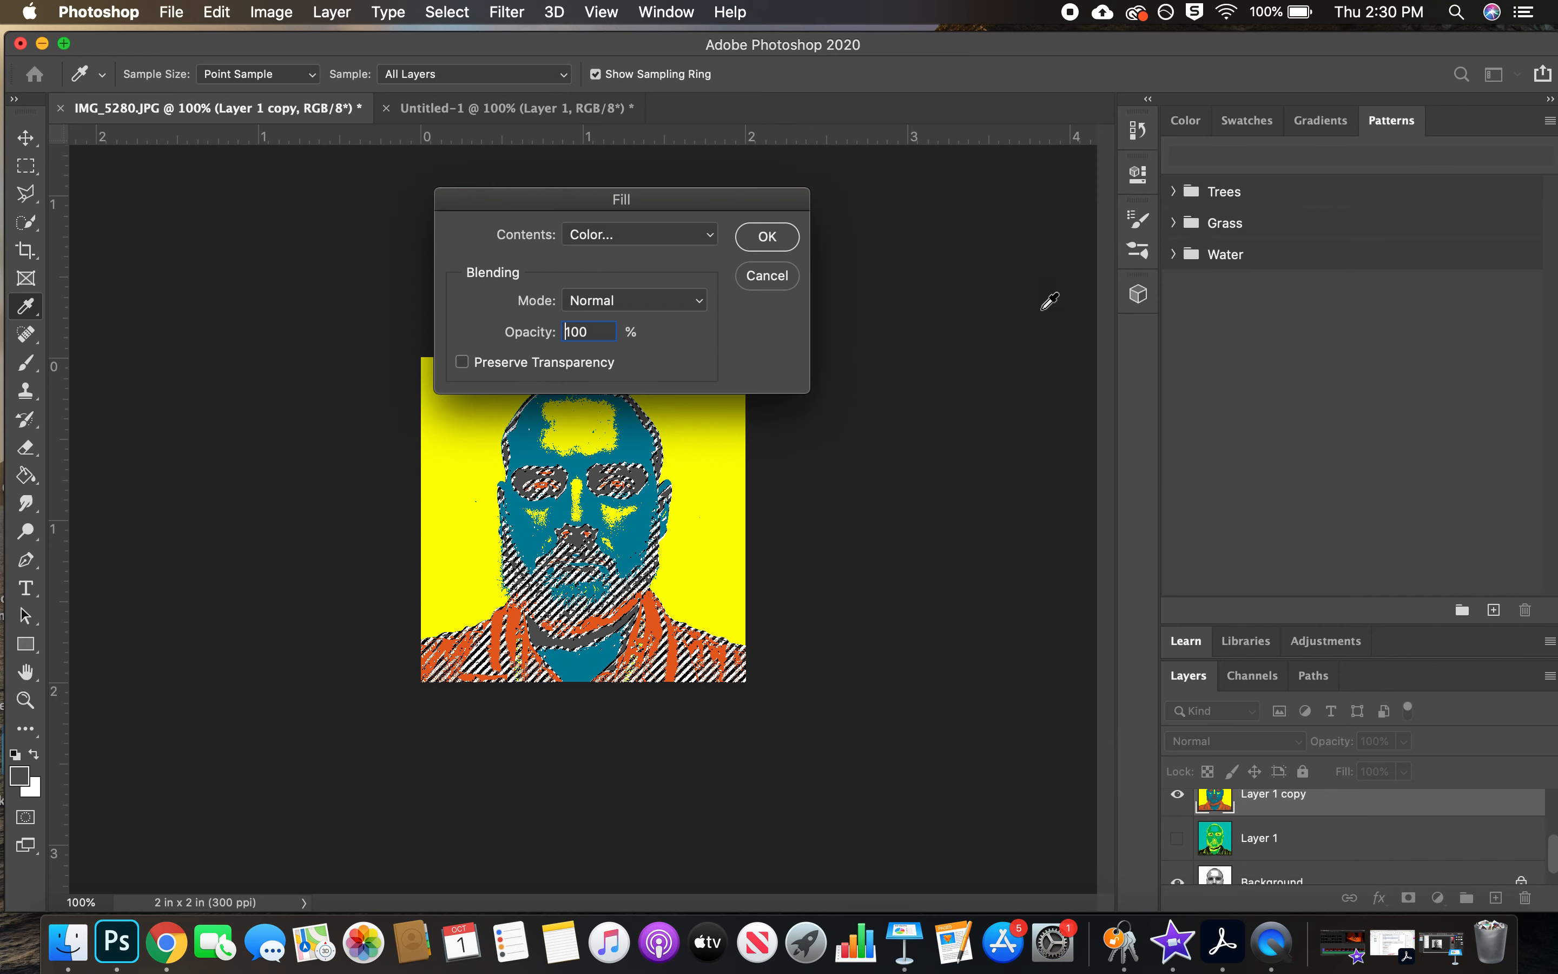
left_click(769, 237)
key("v")
key("super+d")
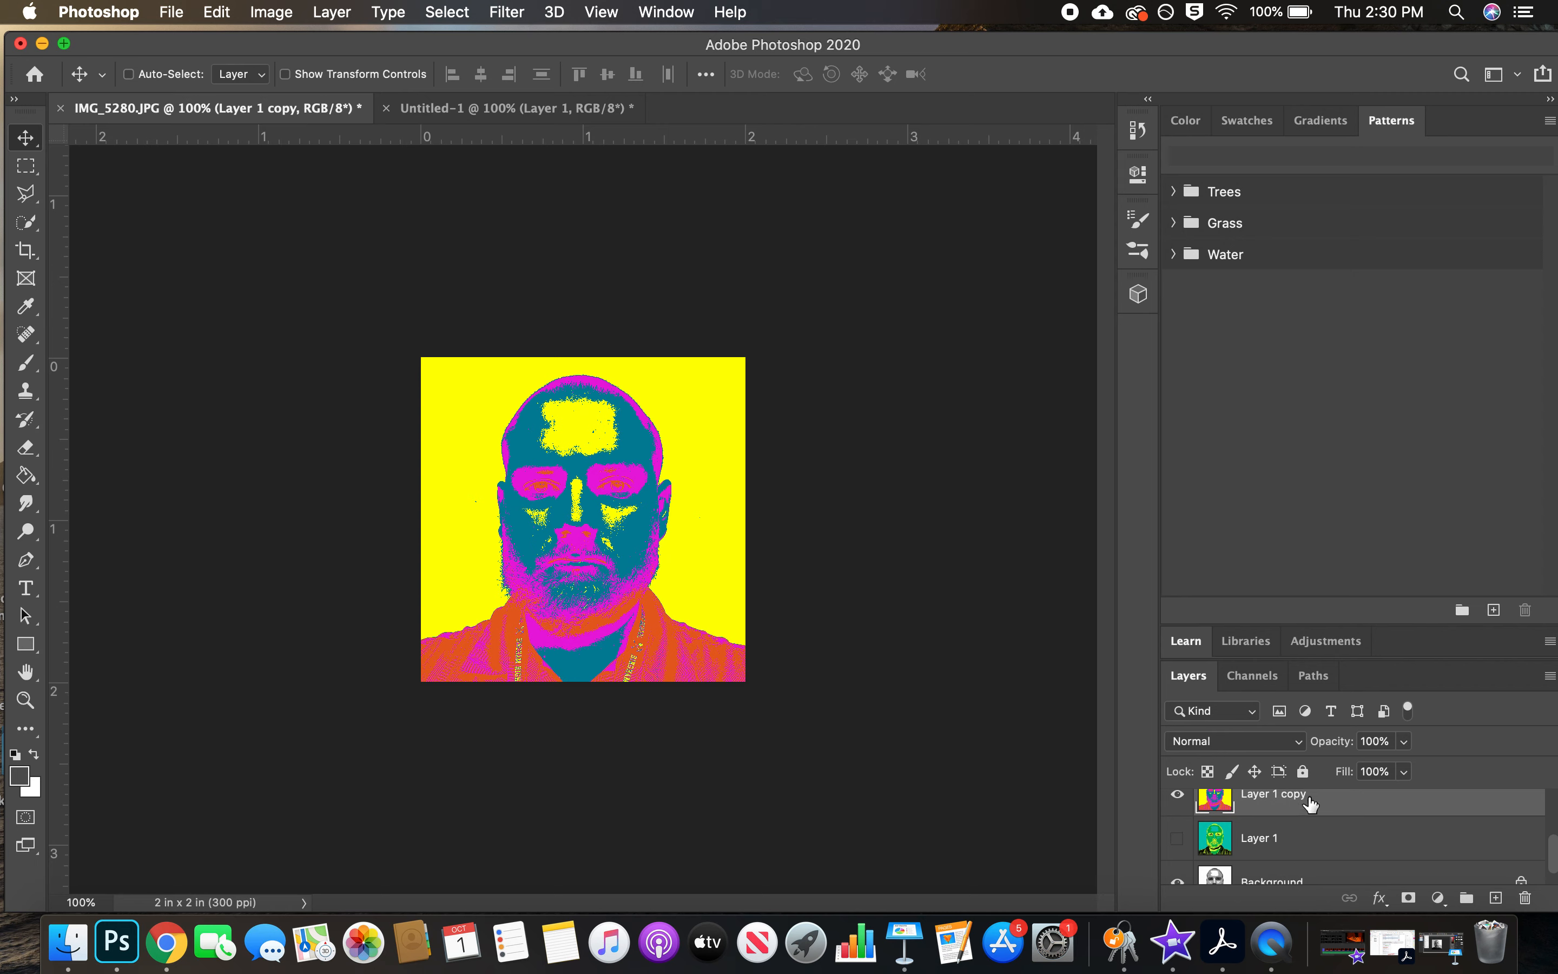
Copy Layer 1 copy into the Untitled-1 document and position it in the lower-right quadrant against the guides
left_click_drag(1310, 803, 805, 390)
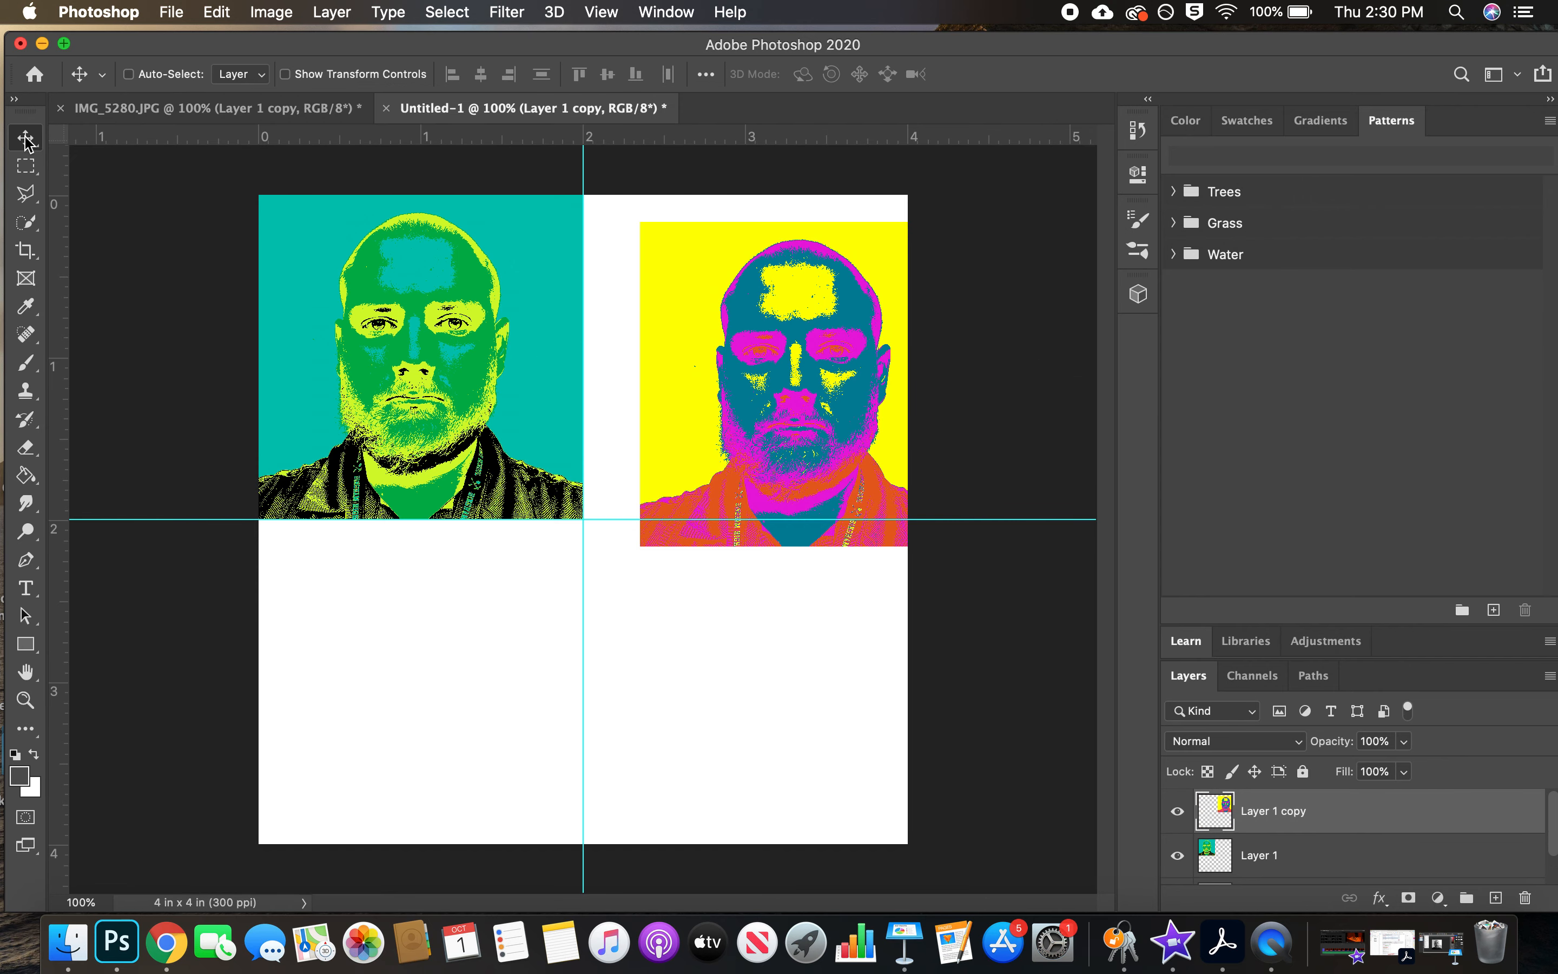
left_click_drag(773, 295, 766, 750)
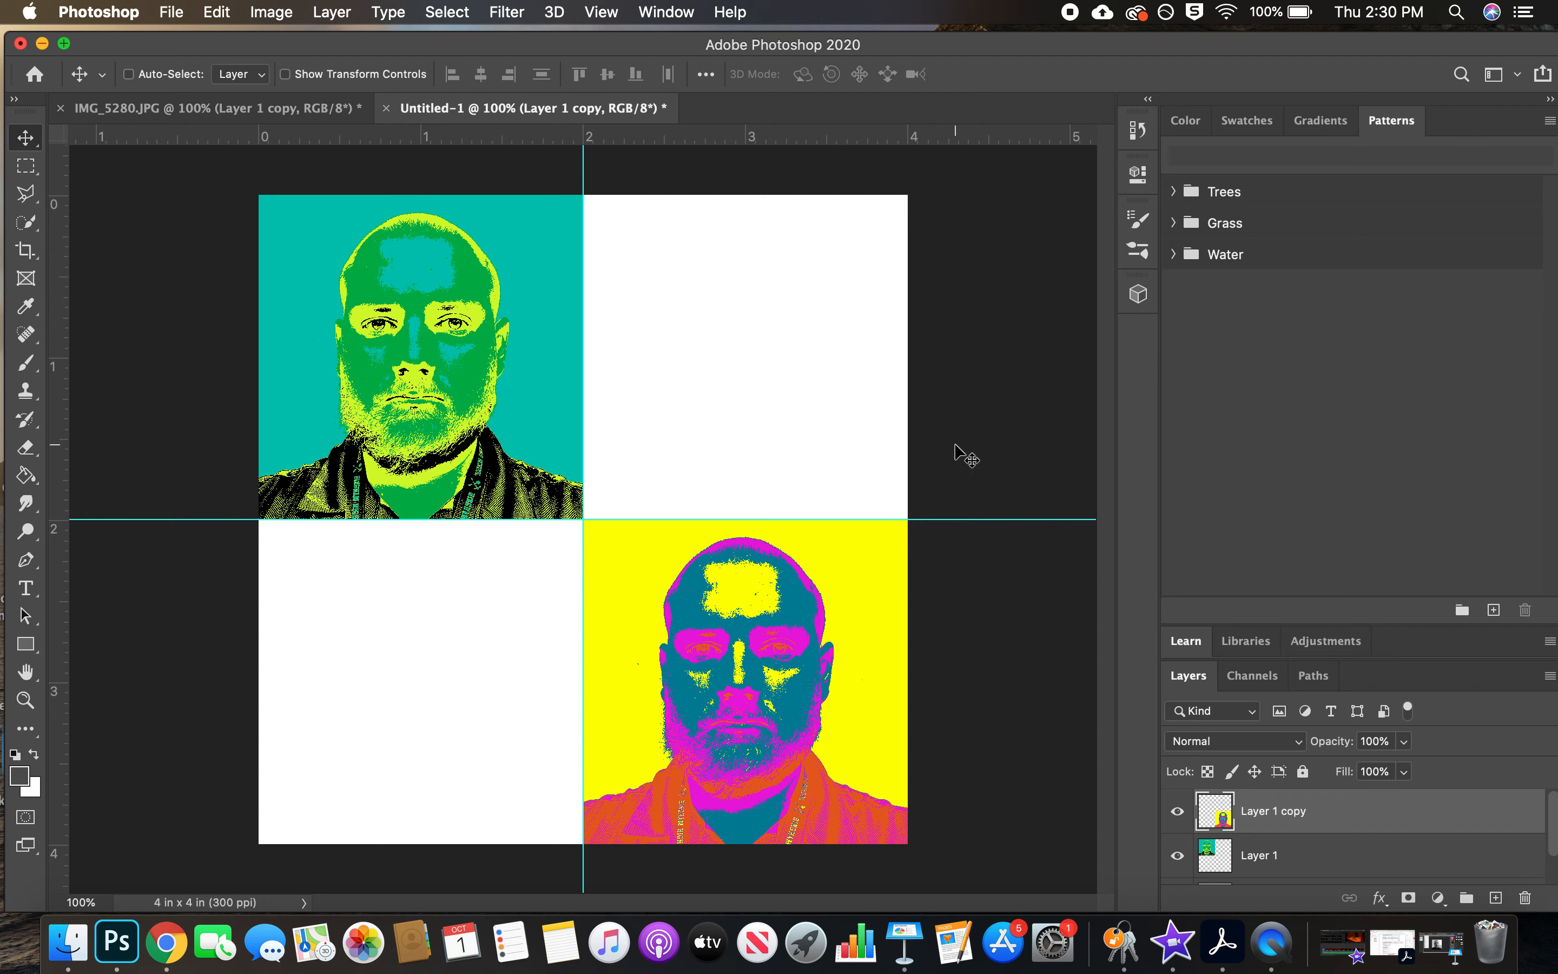
In IMG_5280.JPG, hide Layer 1 copy, show and select Layer 1 copy 2, and check the panel layout in Untitled-1
left_click(236, 110)
left_click(1178, 861)
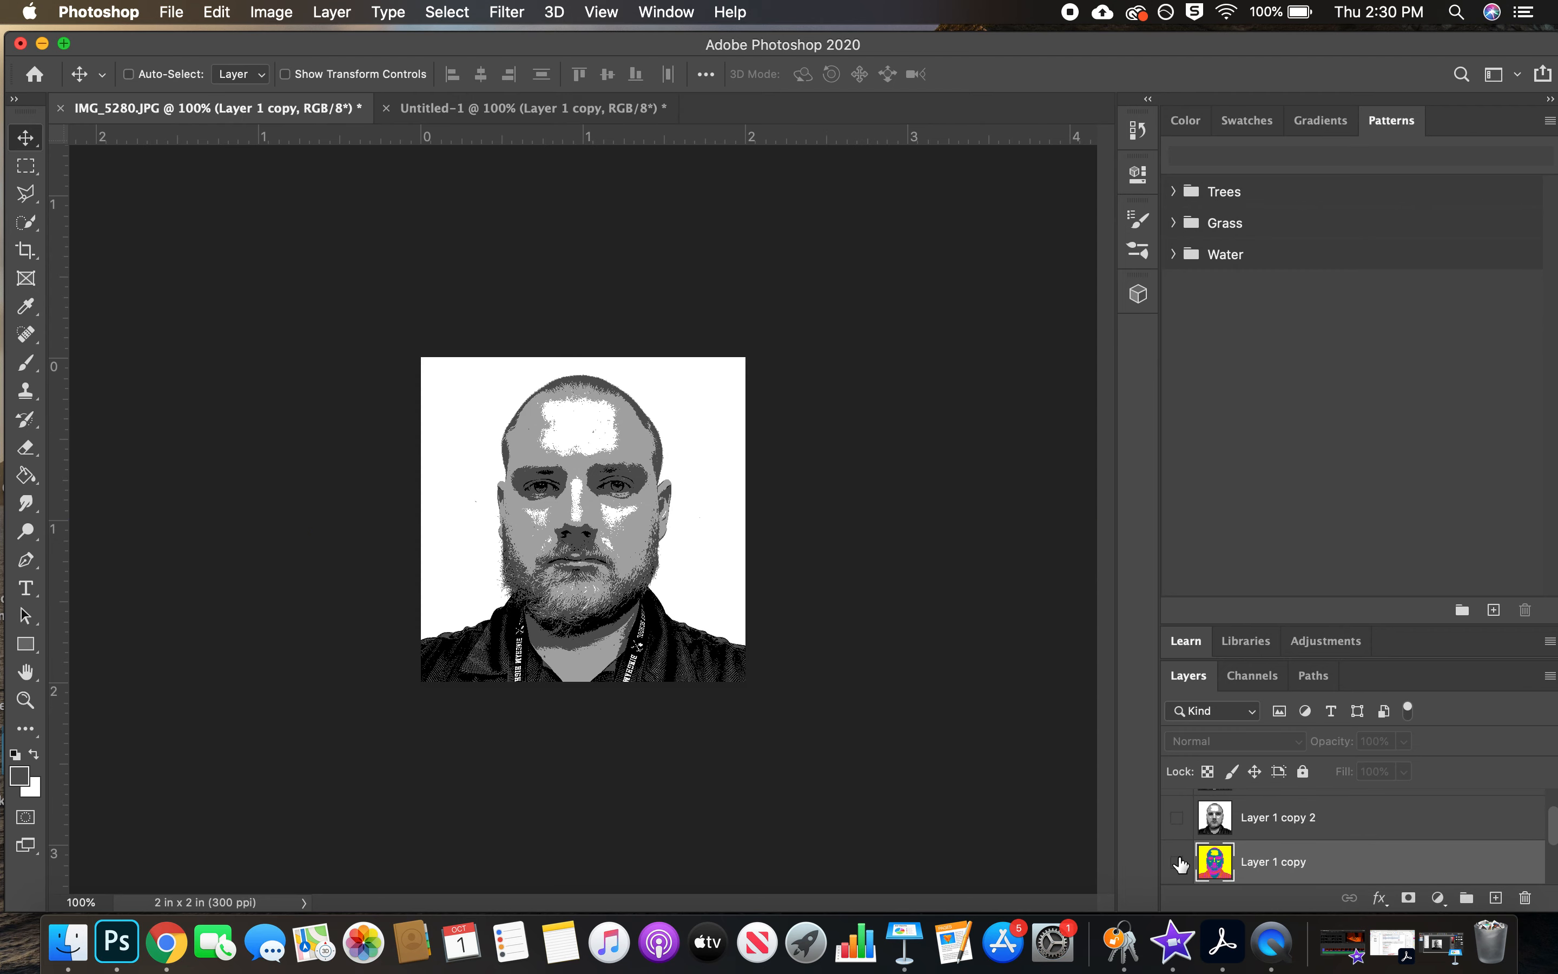
left_click(1326, 819)
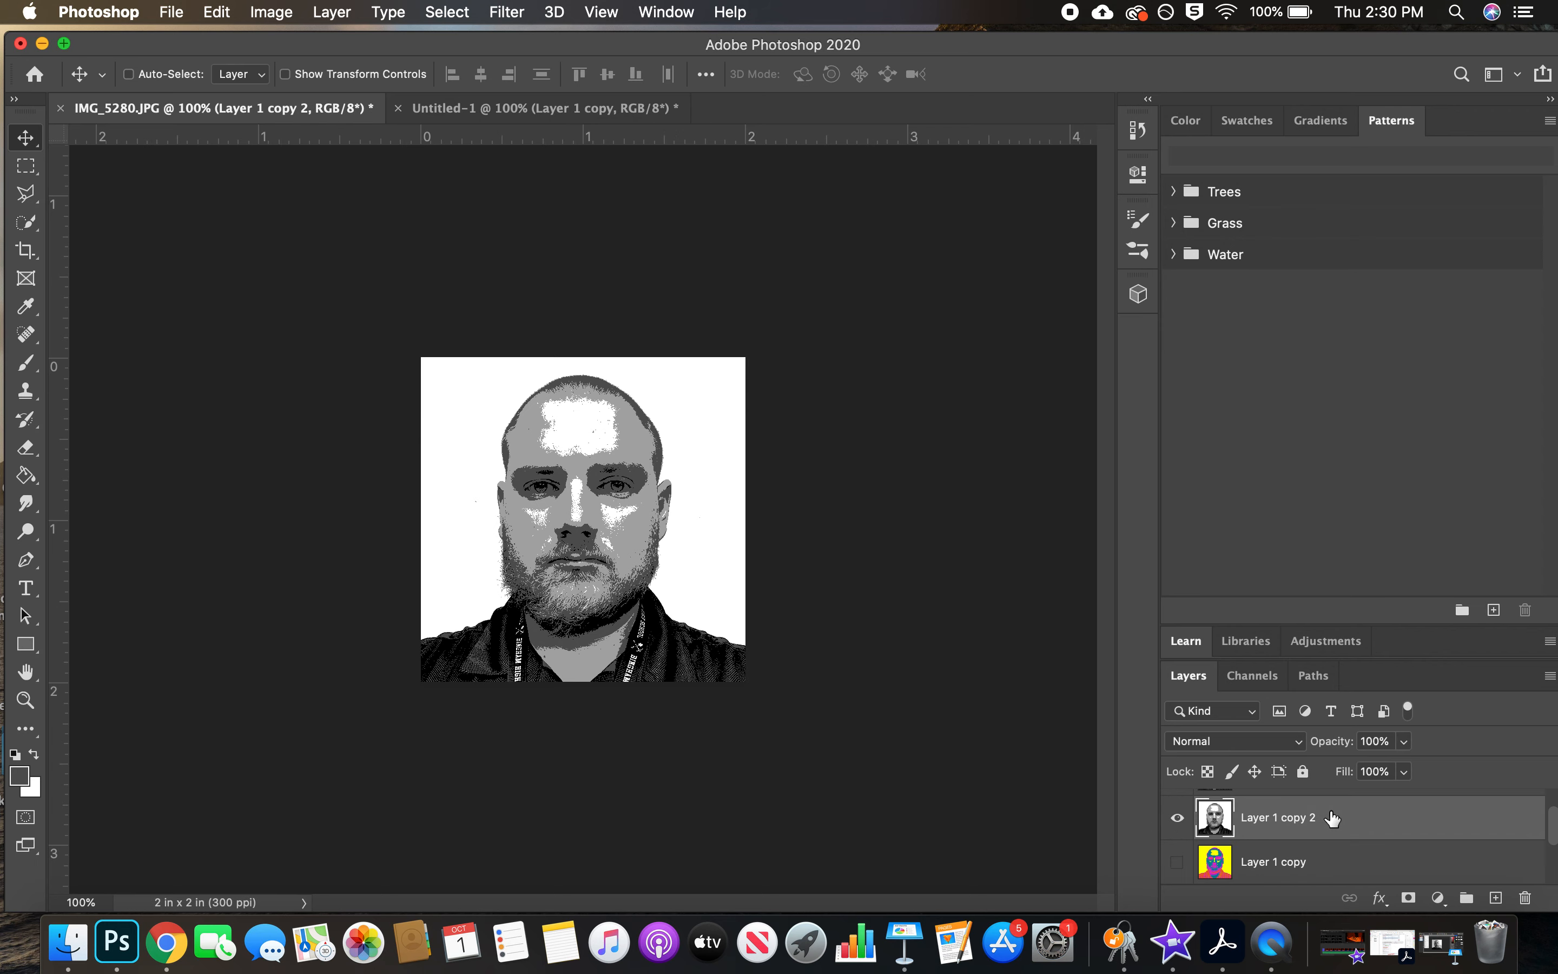
scroll(1331, 817, "down", 2)
scroll(1327, 818, "up", 1)
scroll(1325, 817, "down", 1)
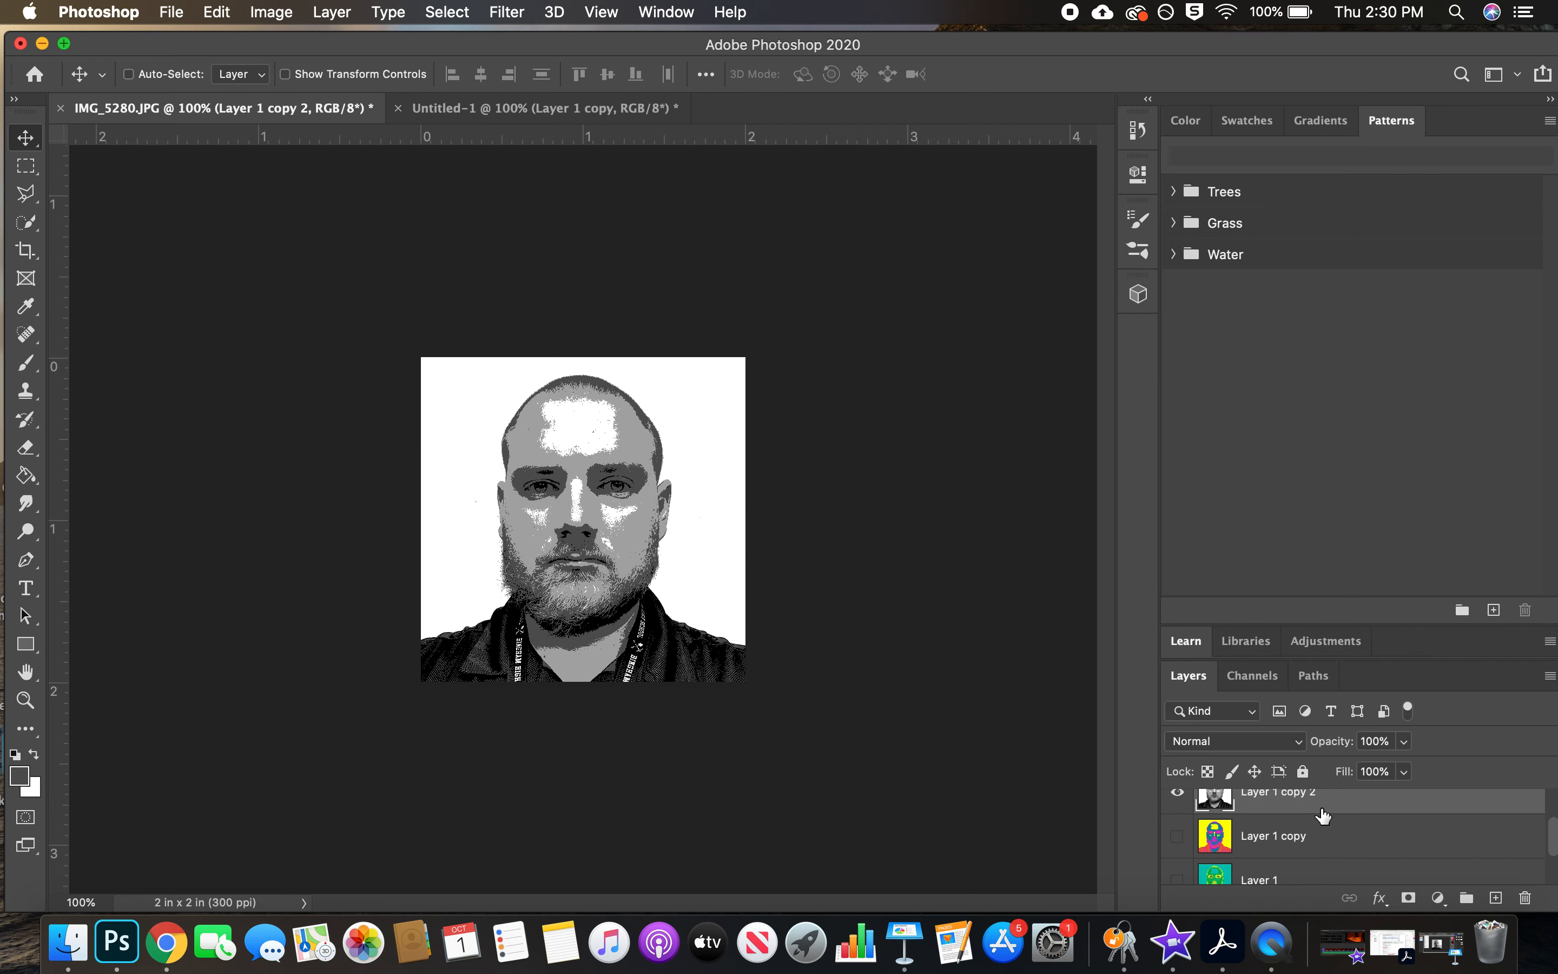
left_click(512, 110)
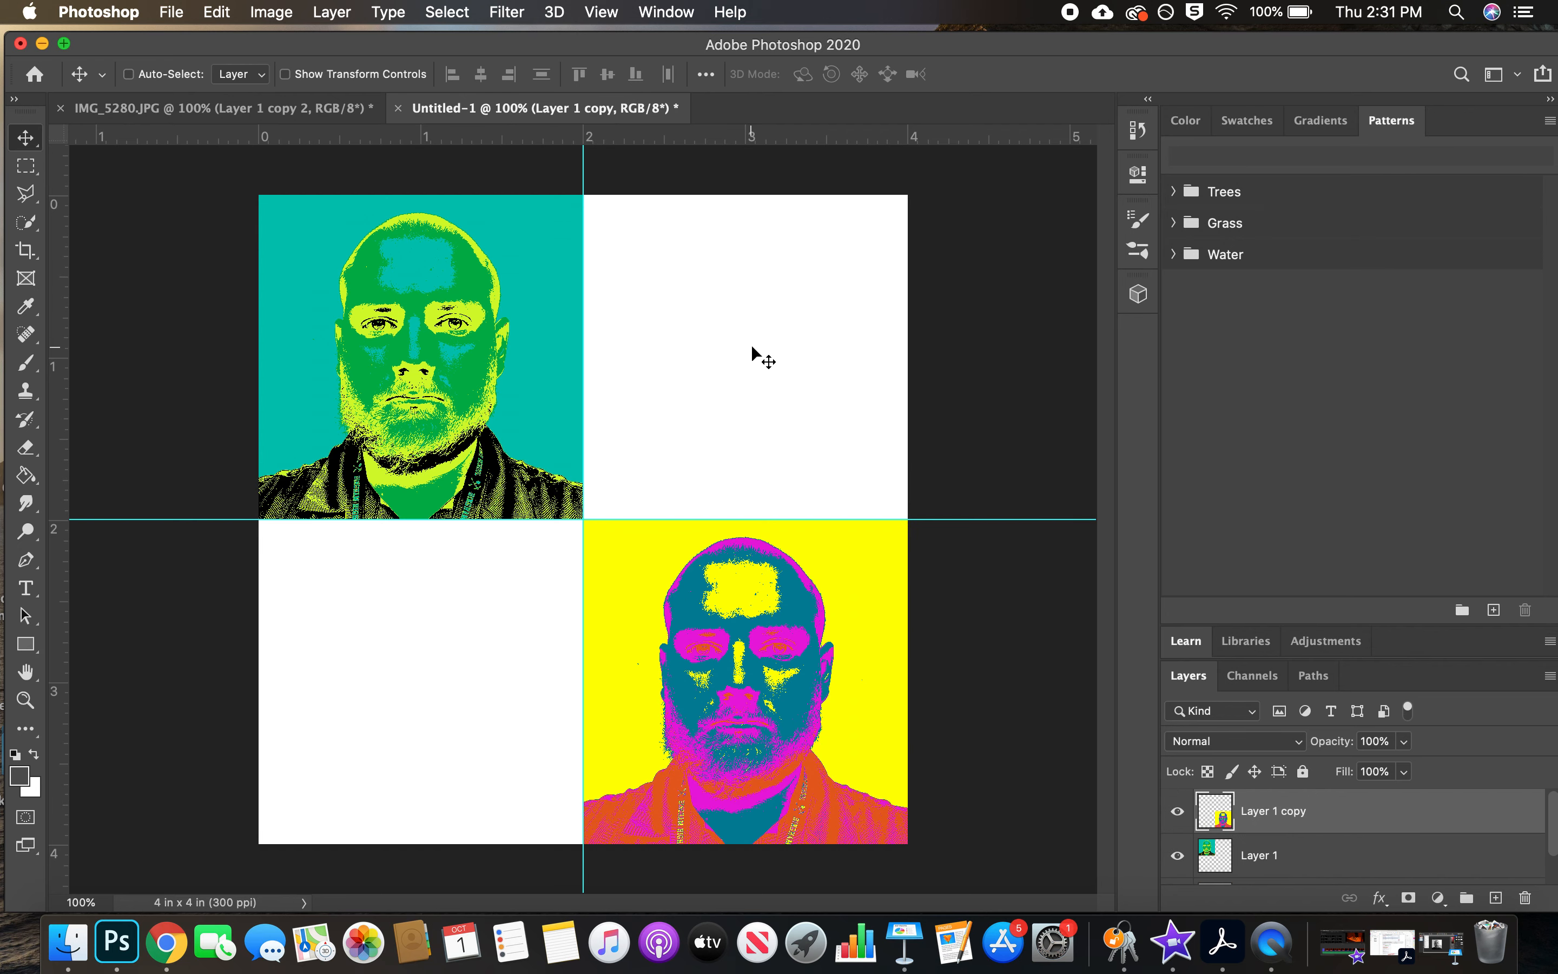